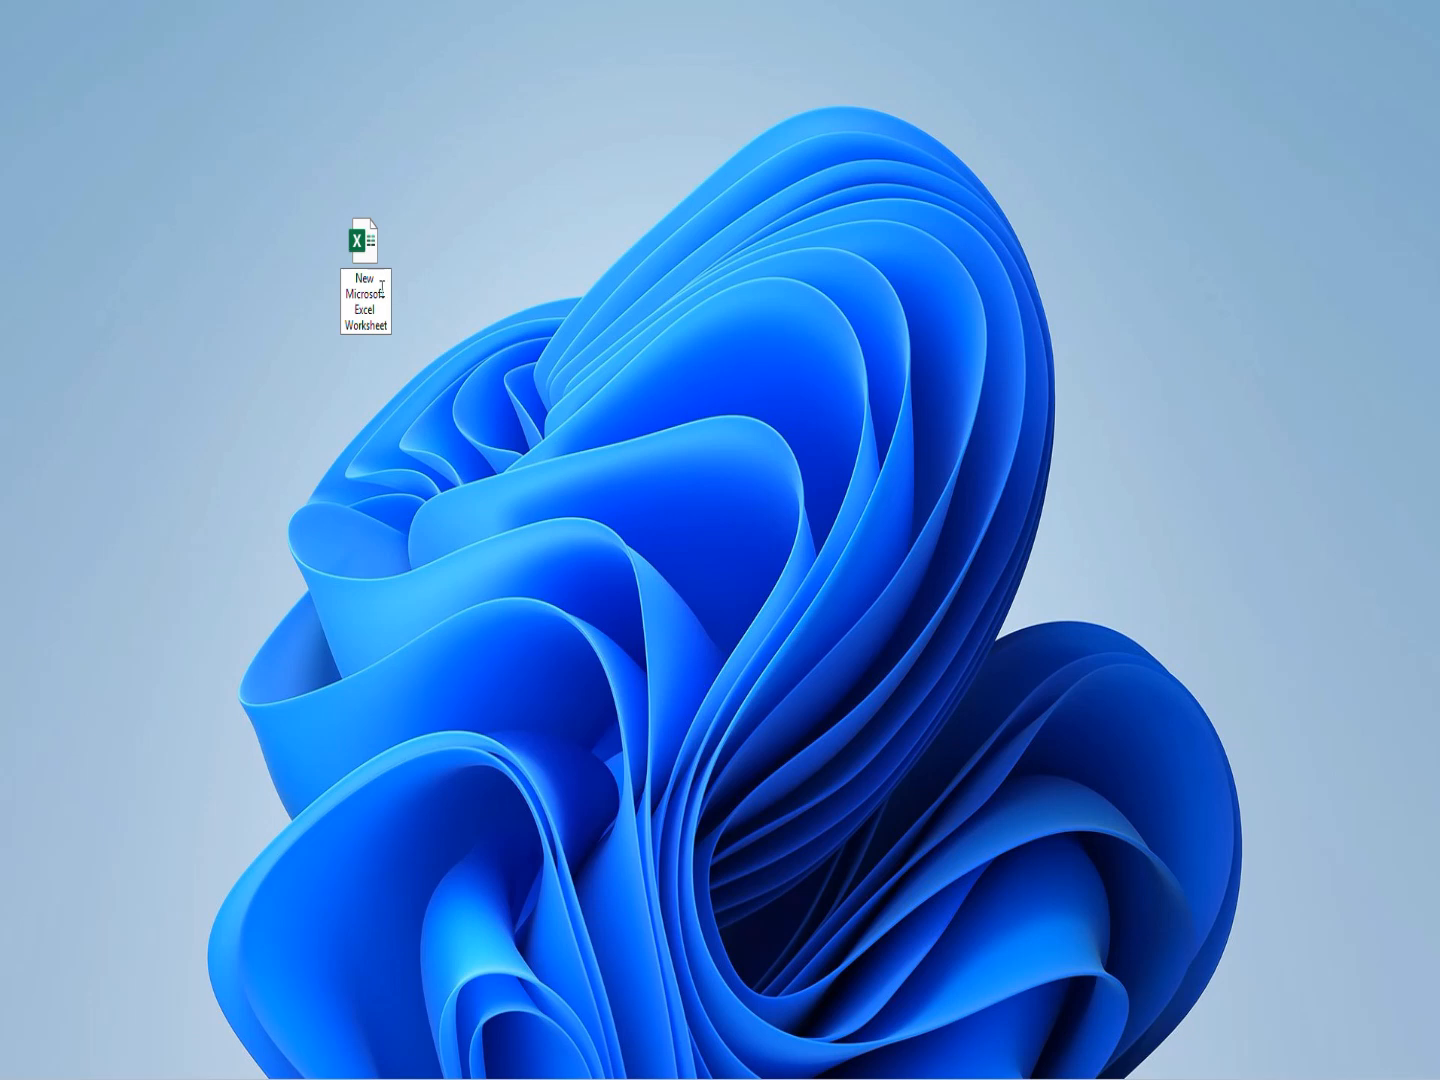
Rename the new Excel file on the desktop to "Microsoft Excel Worksheet-2" and open it
double_click(379, 282)
key(BackSpace)
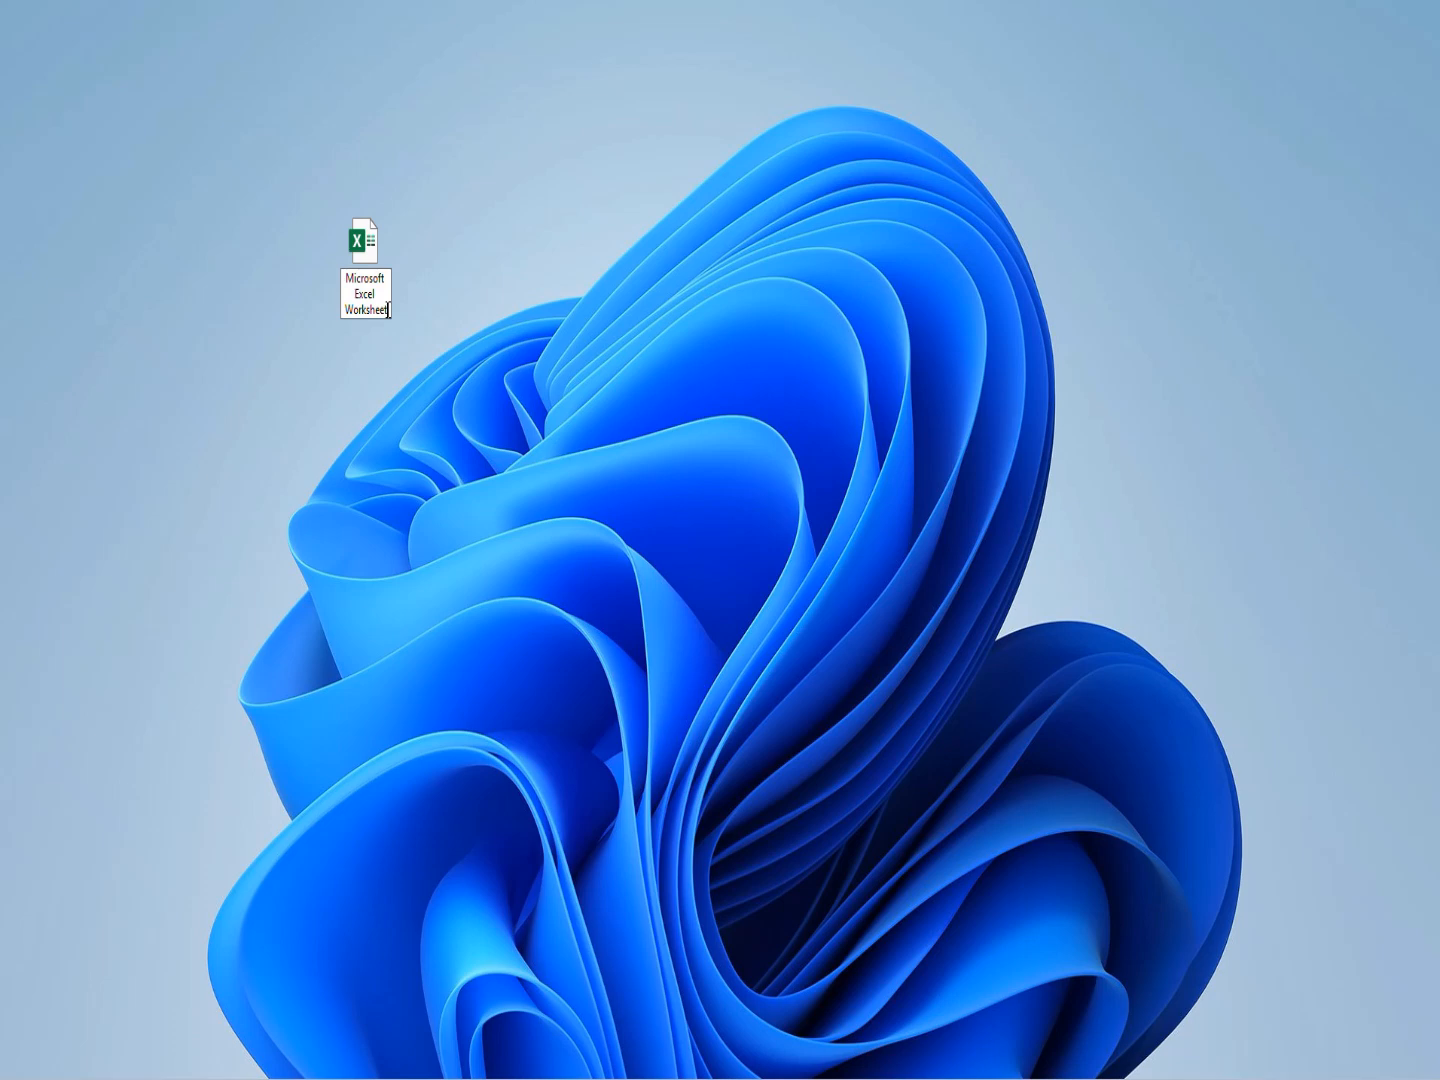
text(.-)
key(Return)
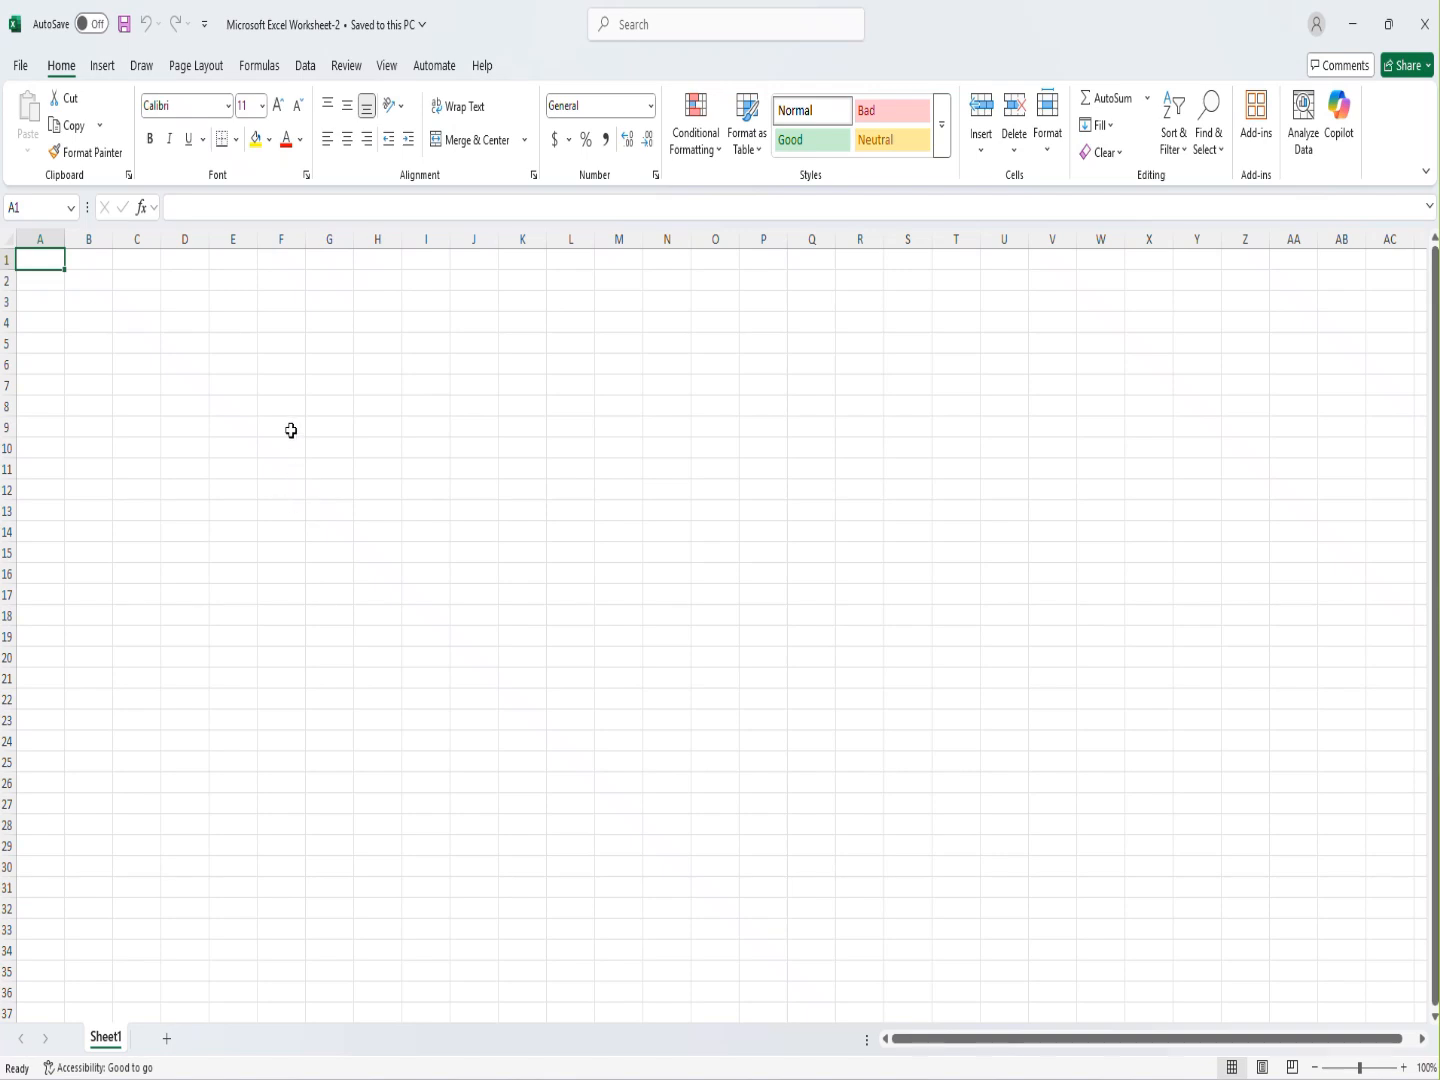
click(252, 409)
click(59, 266)
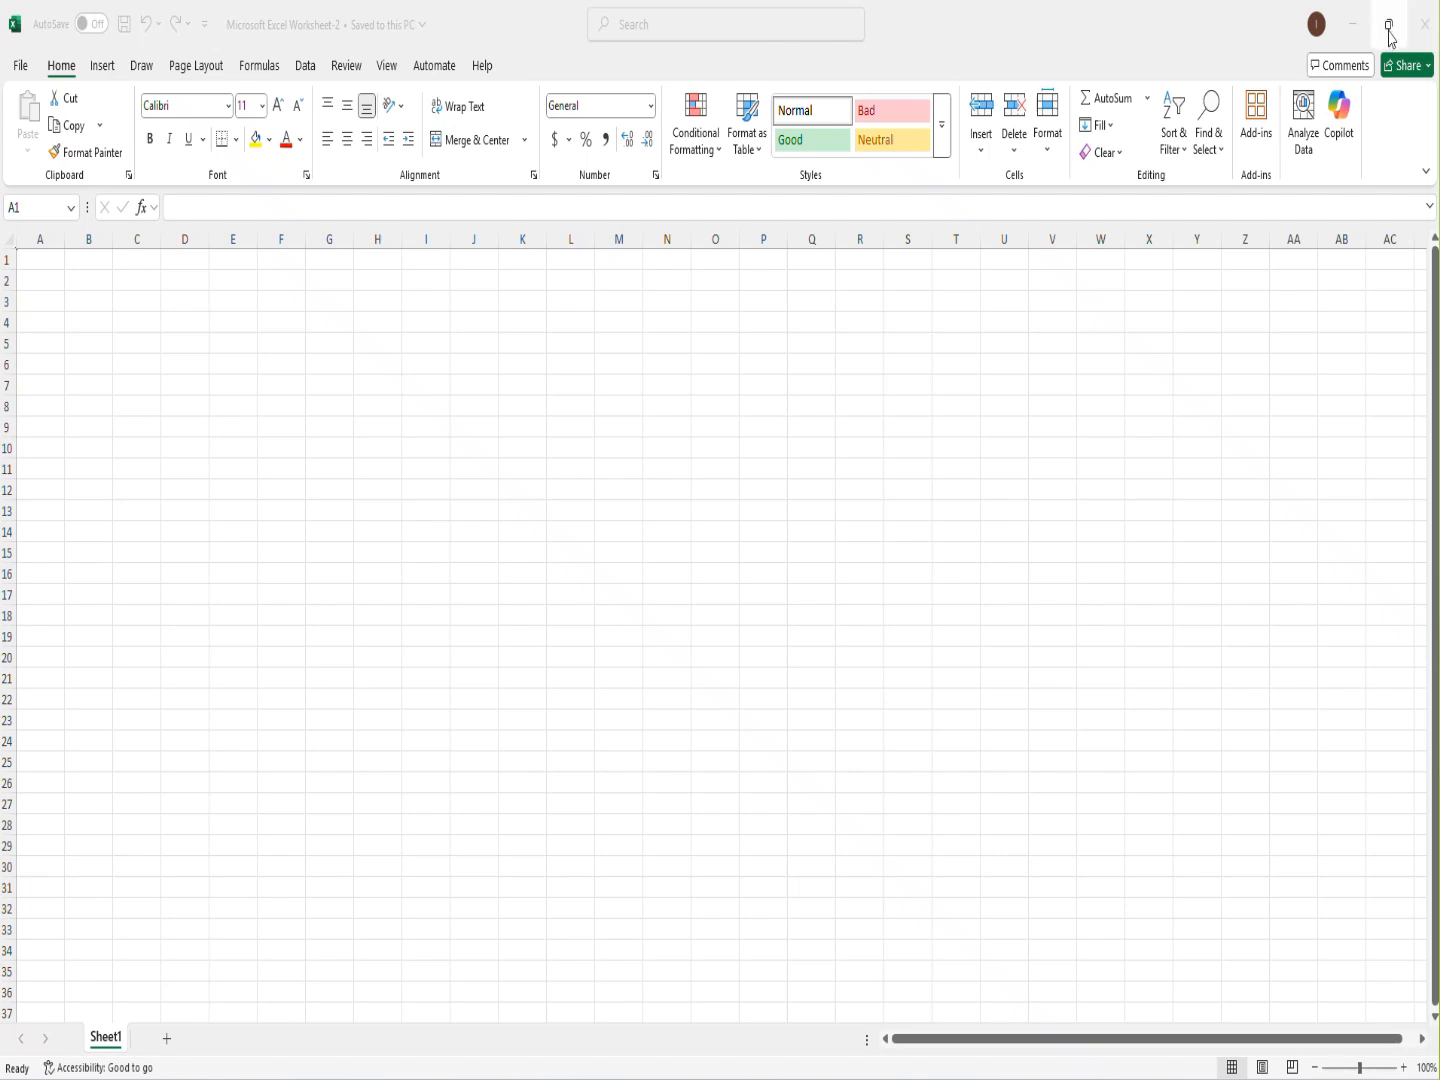
Try the window controls by restoring and maximizing the workbook window, and minimizing and reopening it
mouse_move(1390, 34)
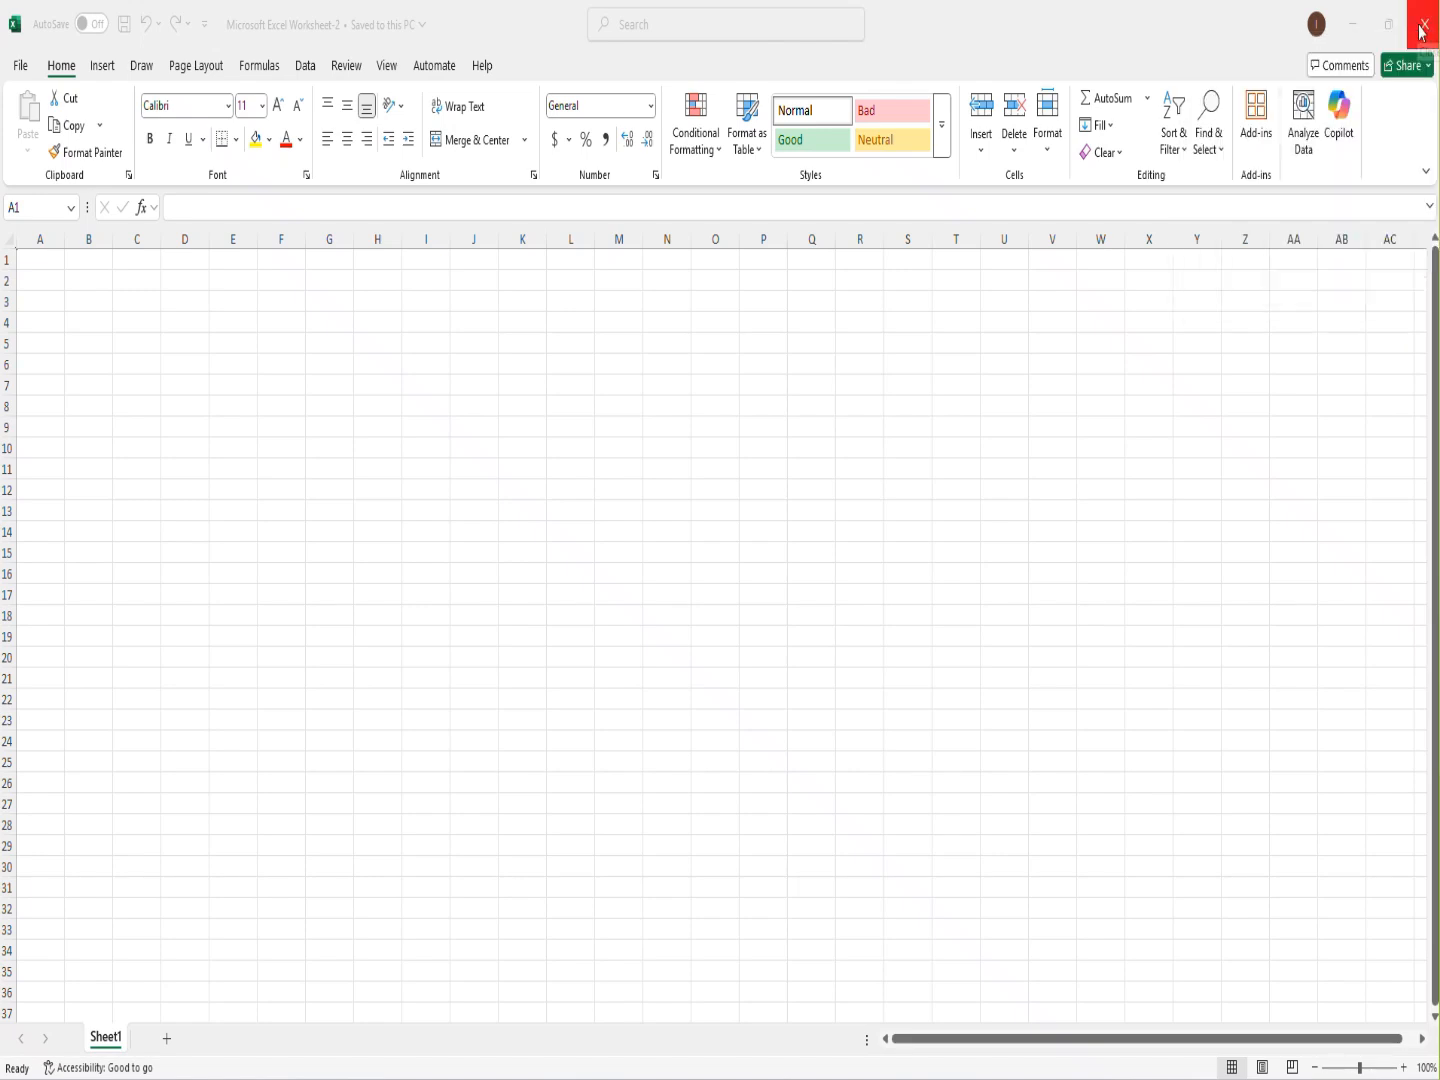
click(1388, 23)
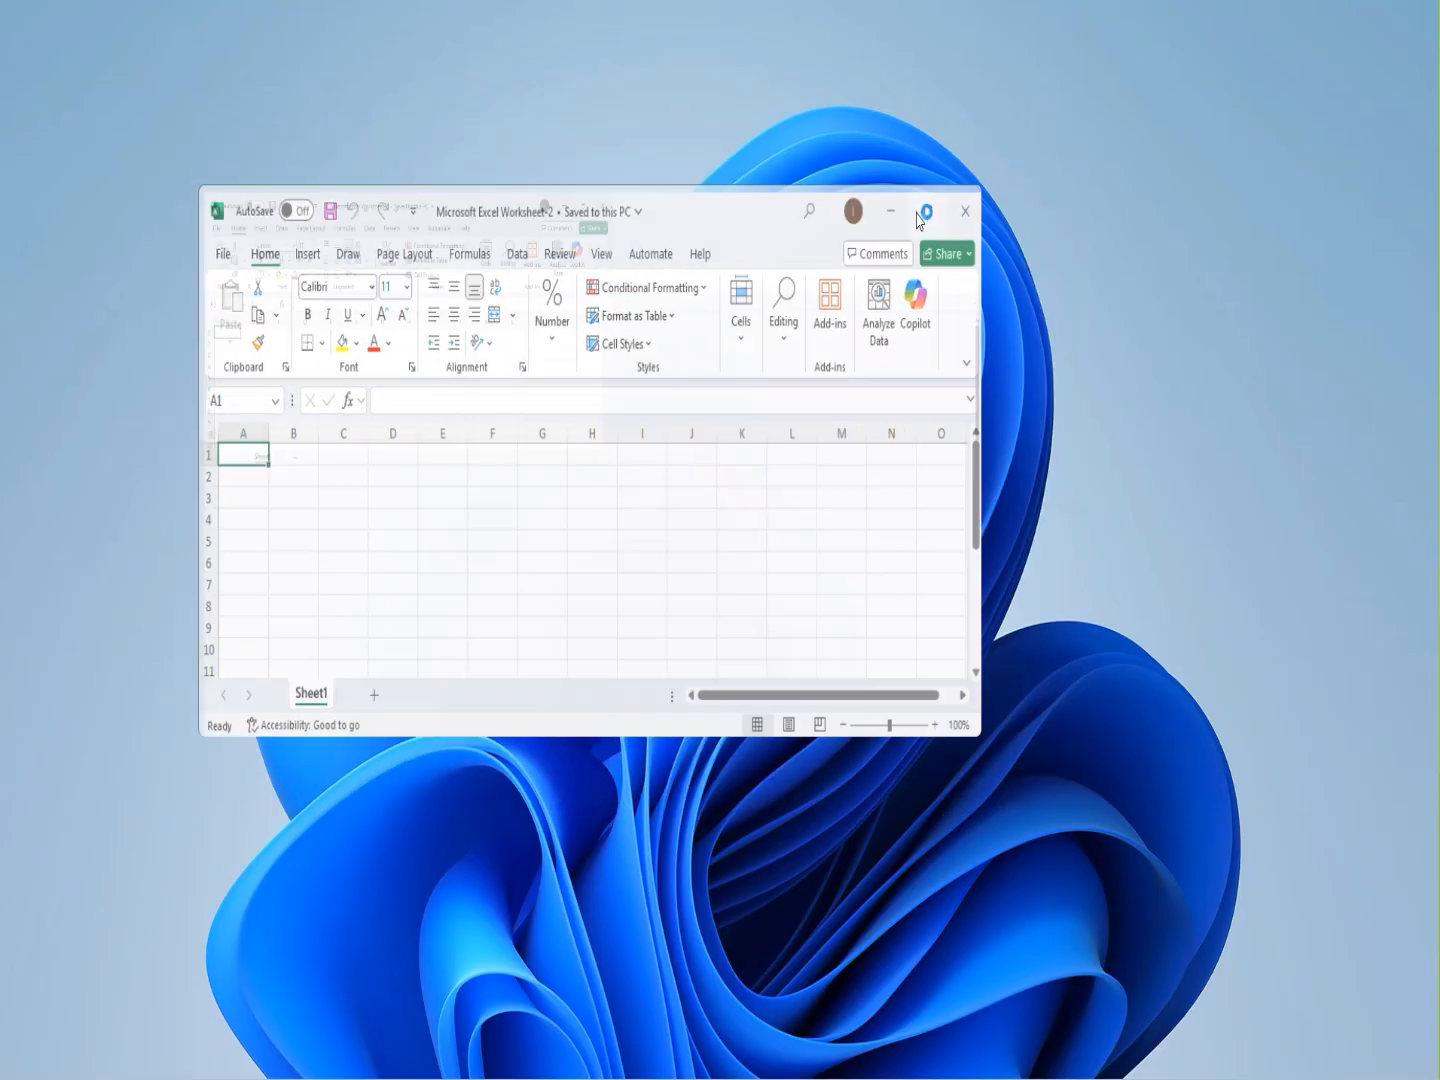
click(915, 215)
click(1352, 25)
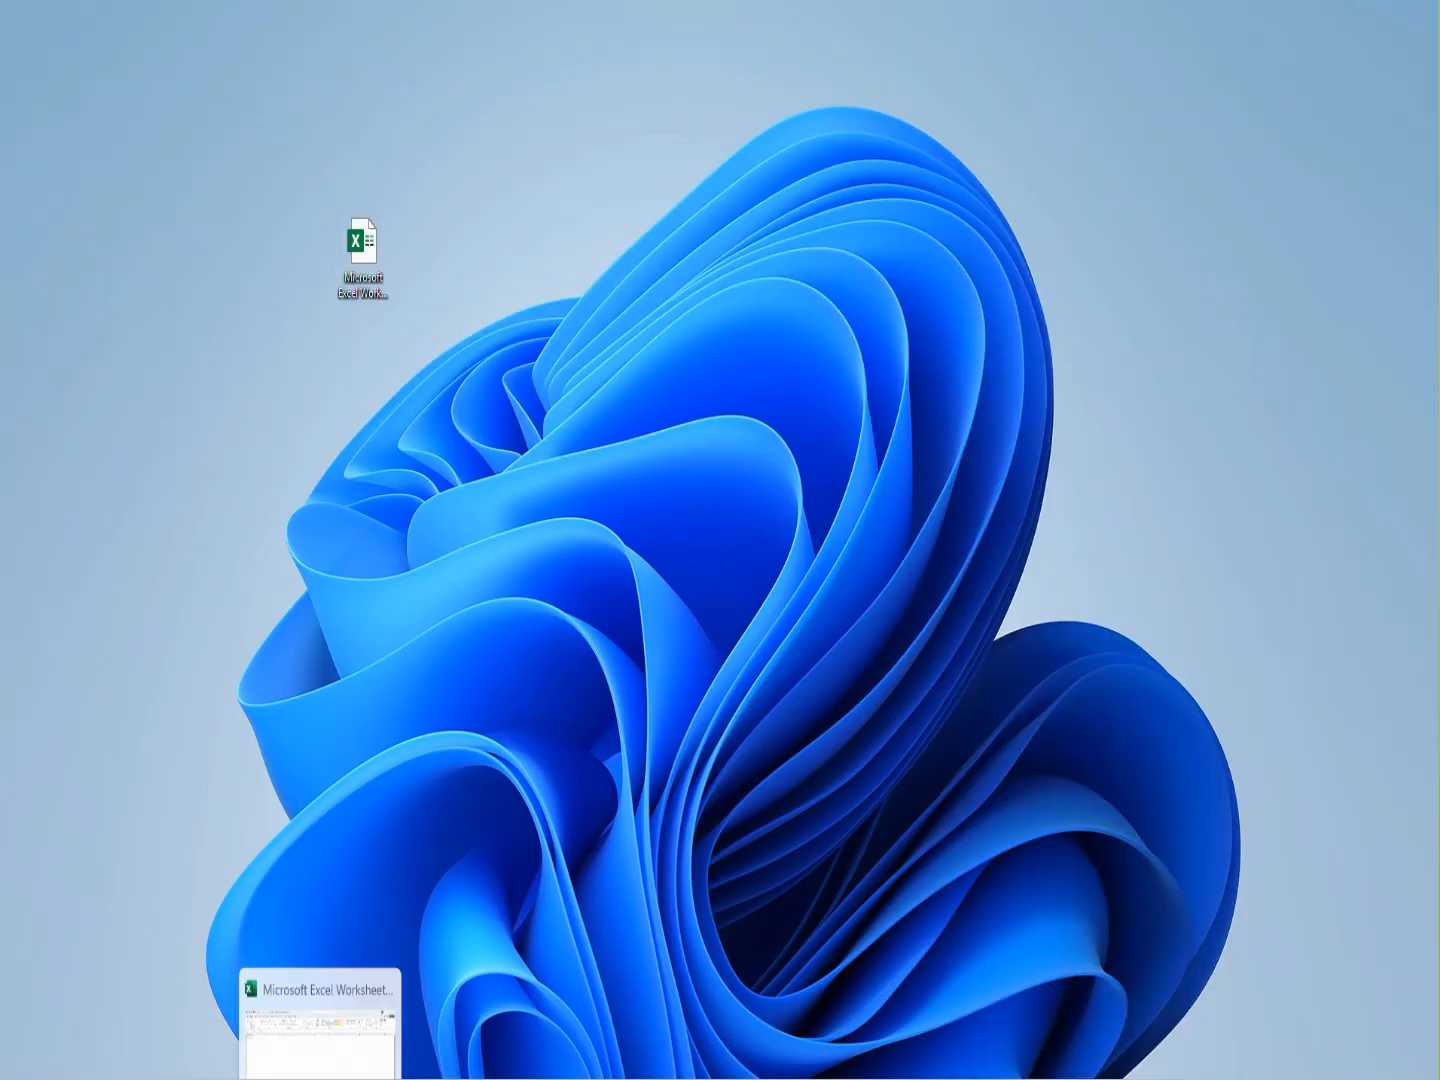
click(320, 975)
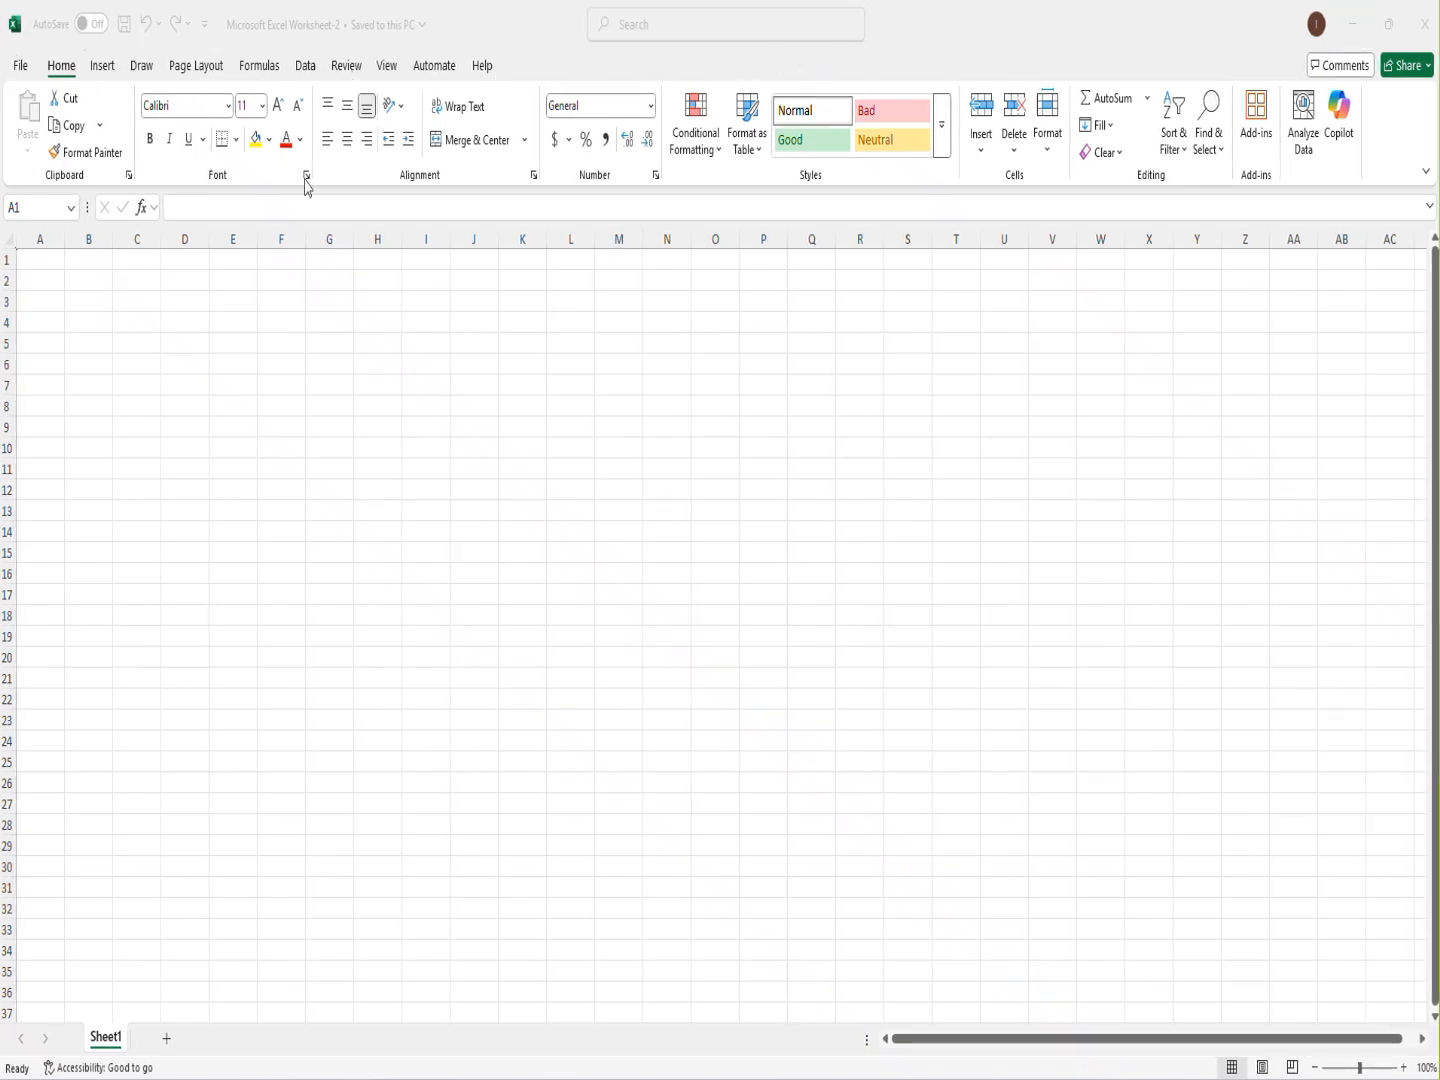
Examine the available ribbon display options and leave the current setting as it is
click(1428, 183)
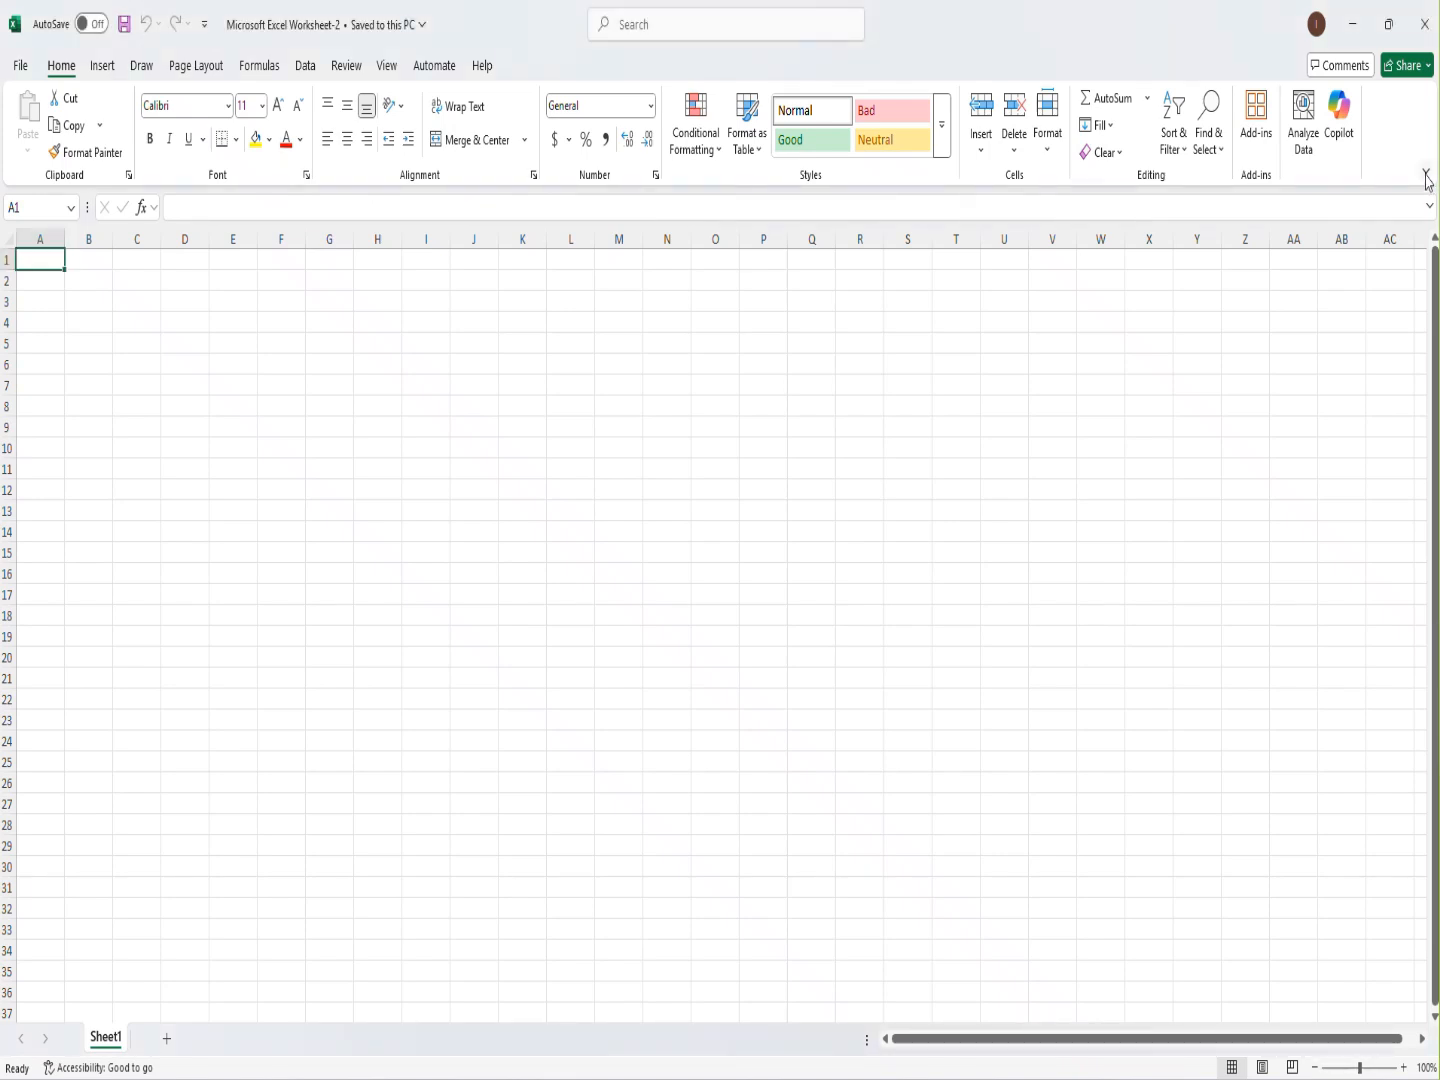
click(1427, 175)
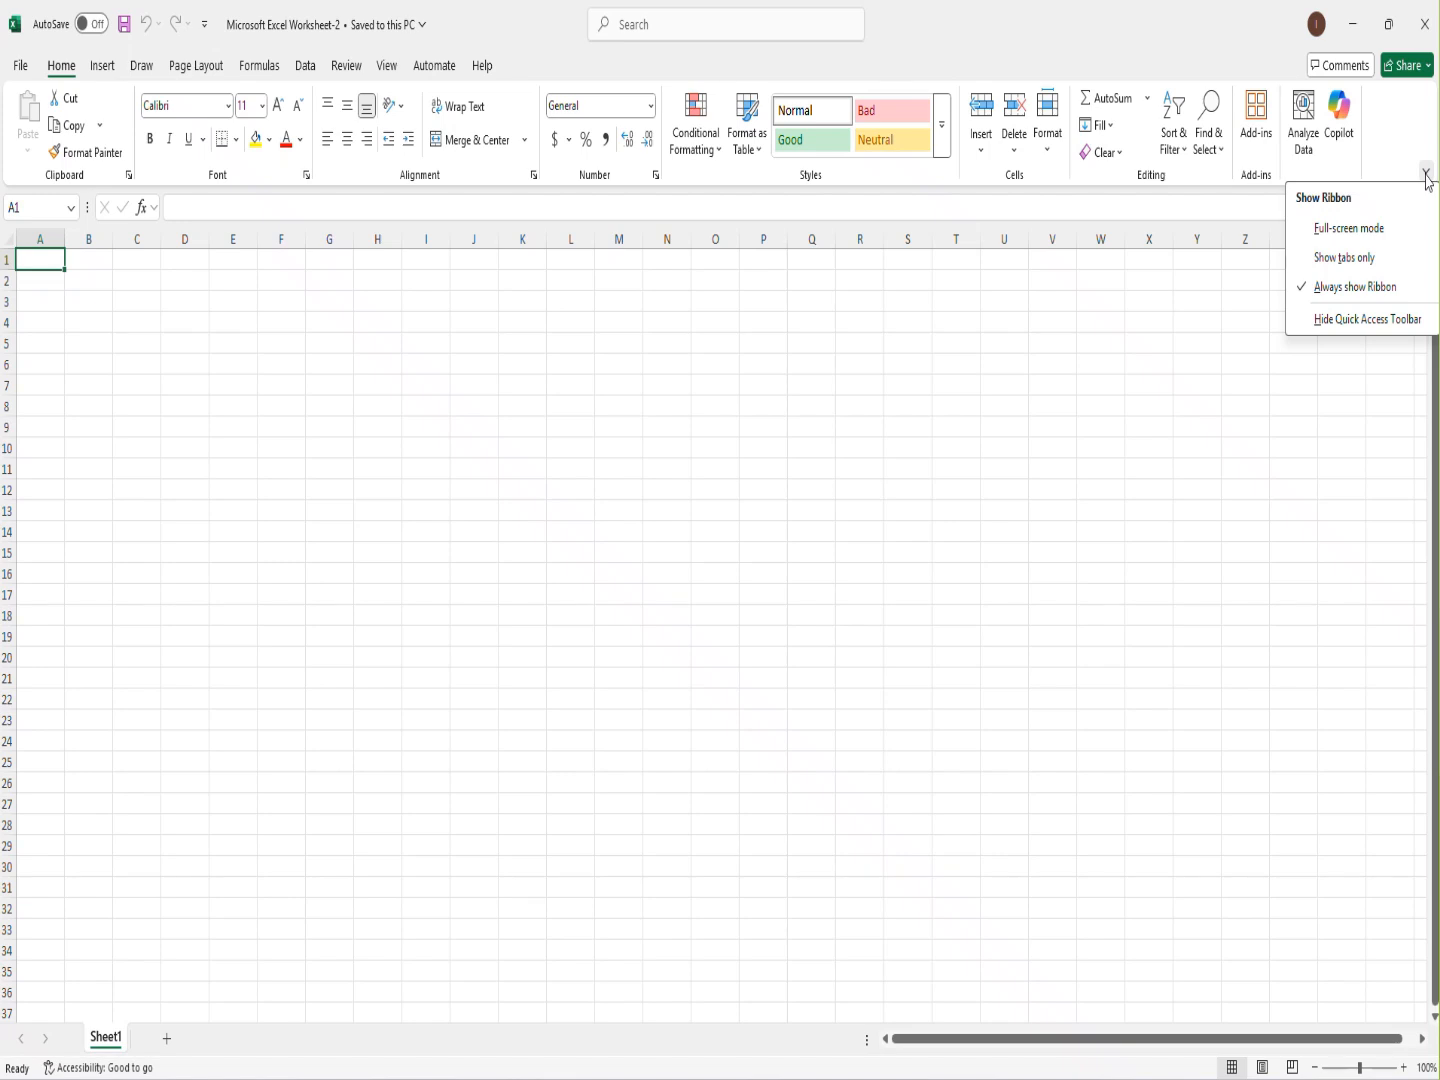
click(1427, 175)
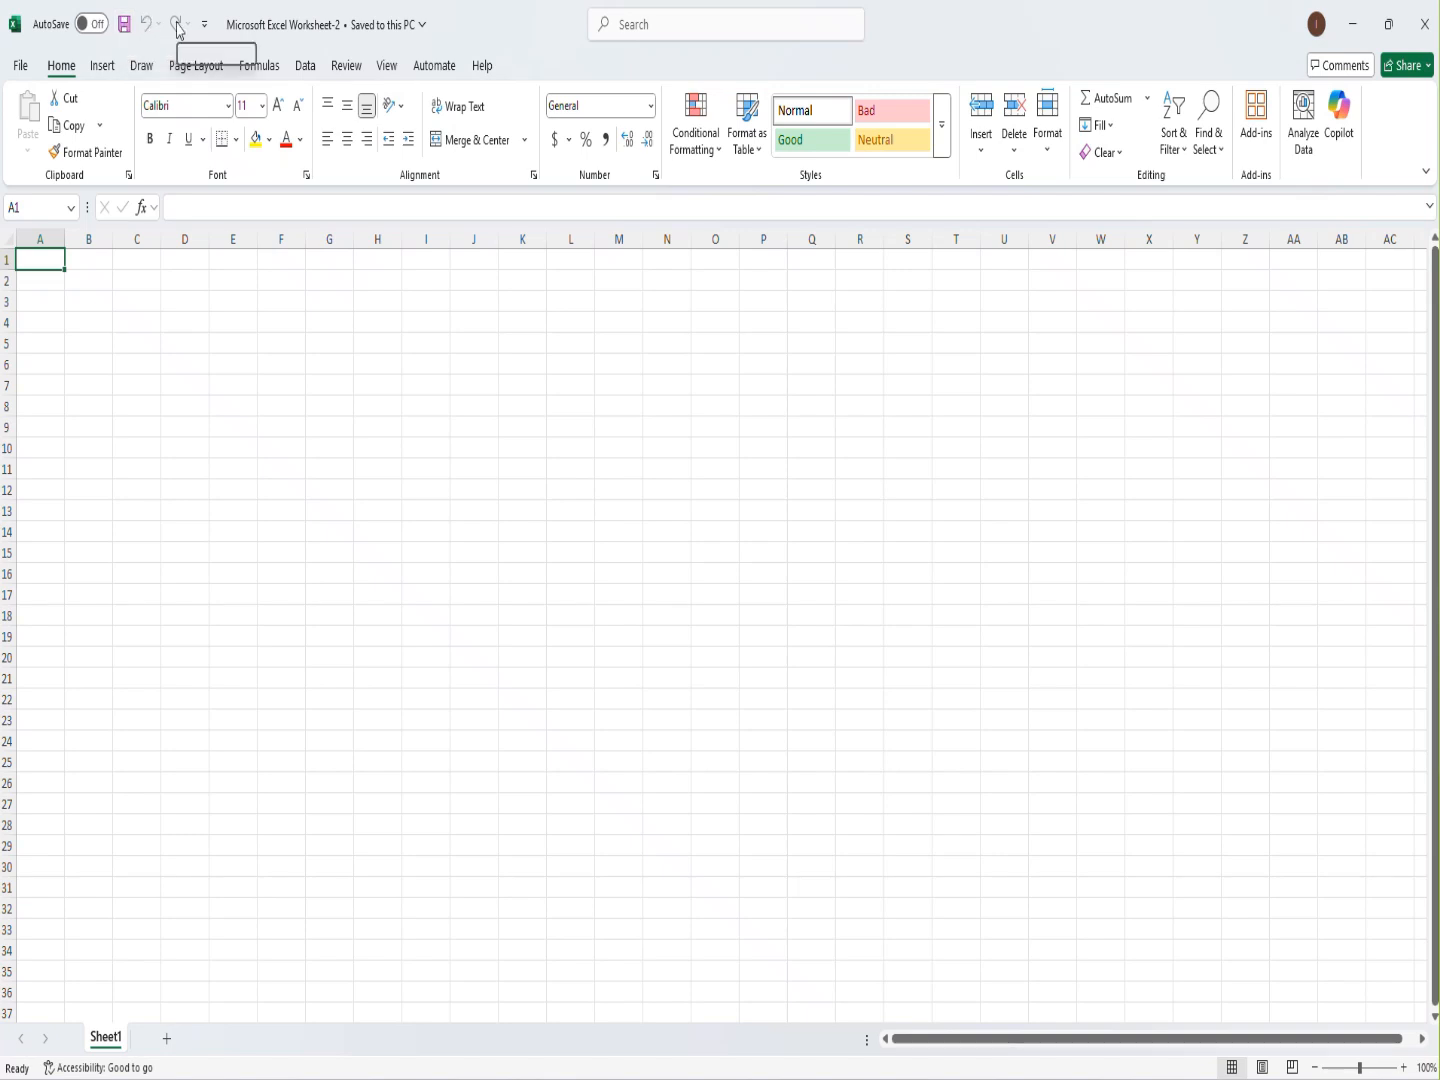
Enter the numbers 1, 2, 3 and 4 down column E in cells E8 to E11
click(244, 411)
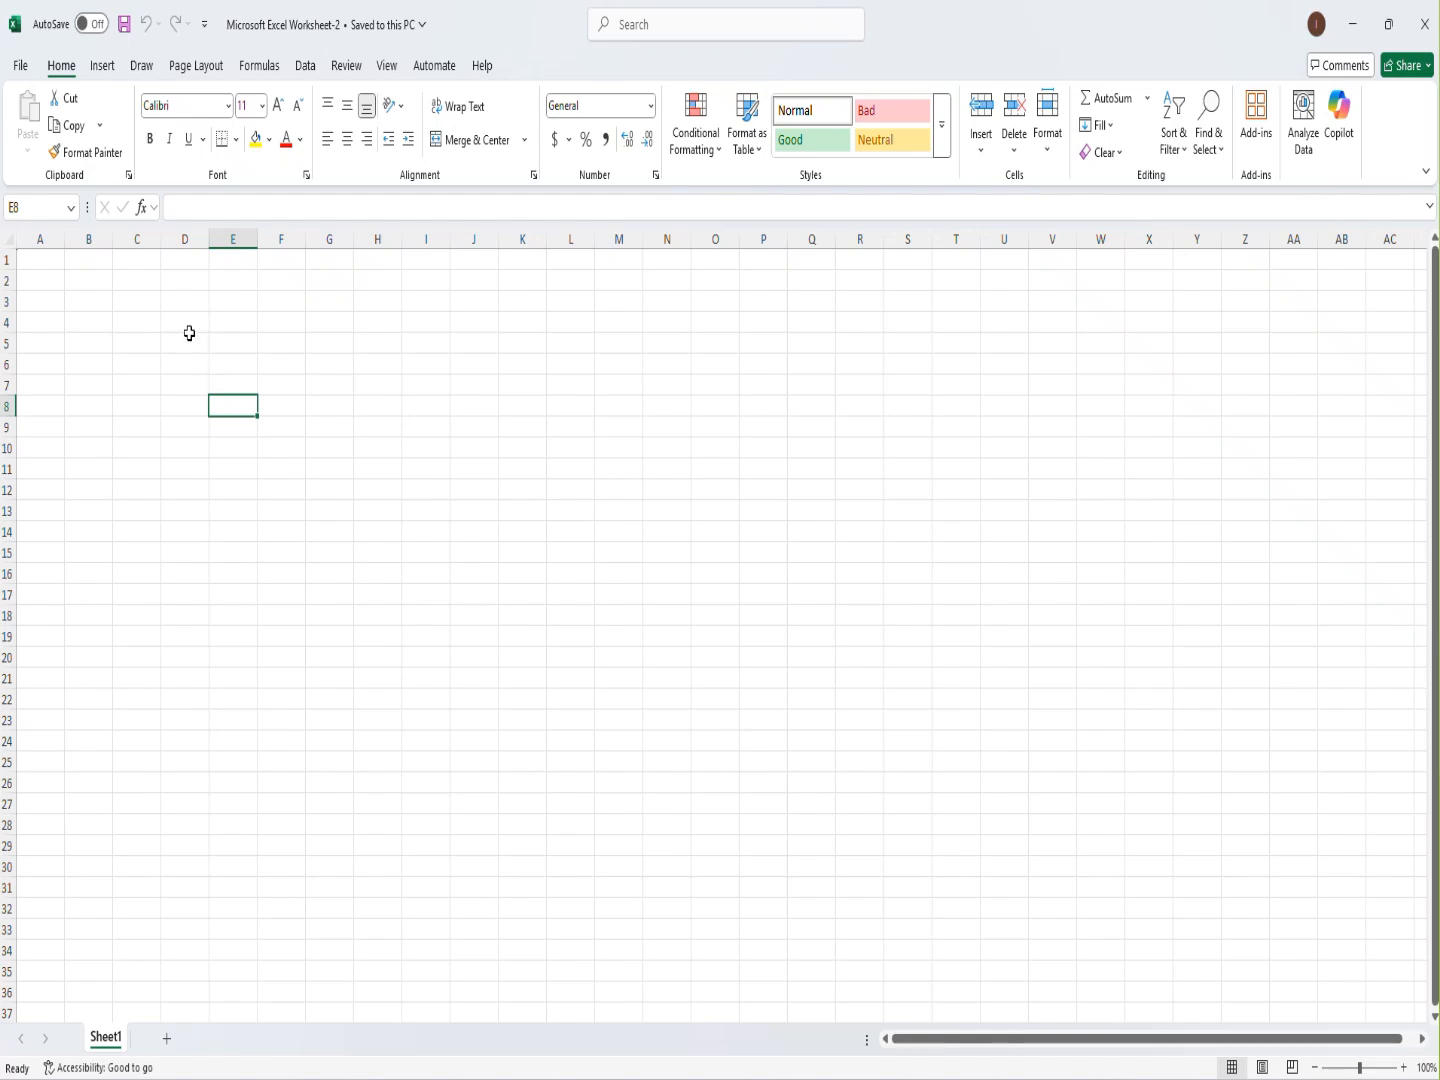
text(1)
key(Return)
text(2)
key(Return)
text(3)
key(Return)
text(4)
key(Return)
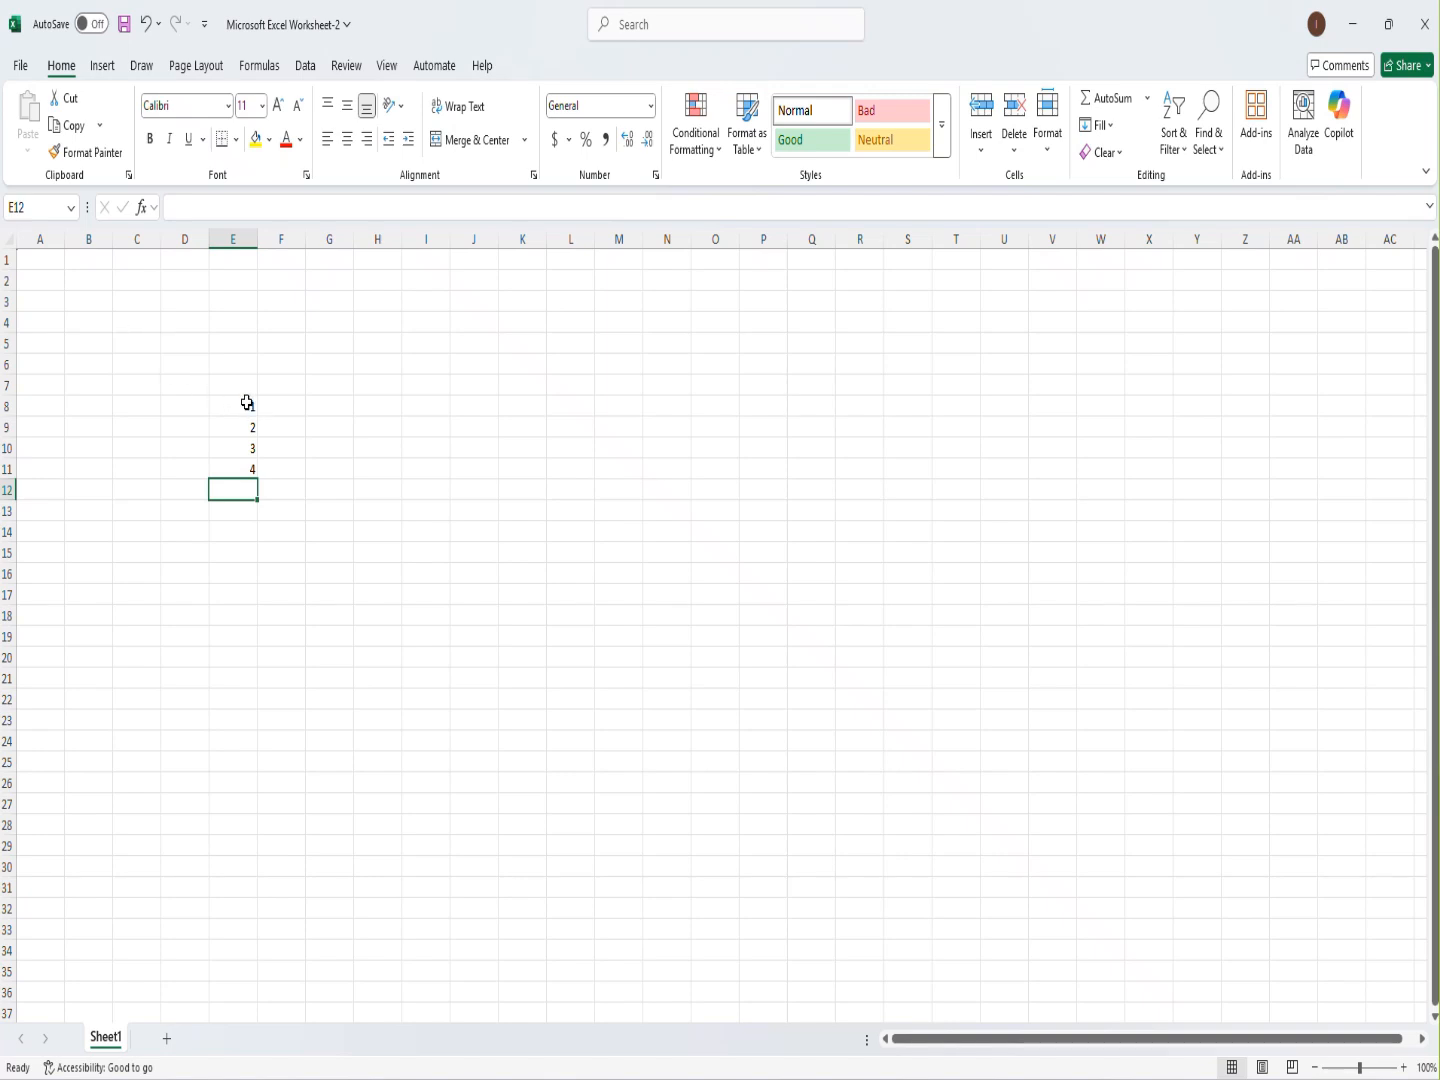
Undo the last two number entries in column E and redo them
click(145, 25)
click(146, 25)
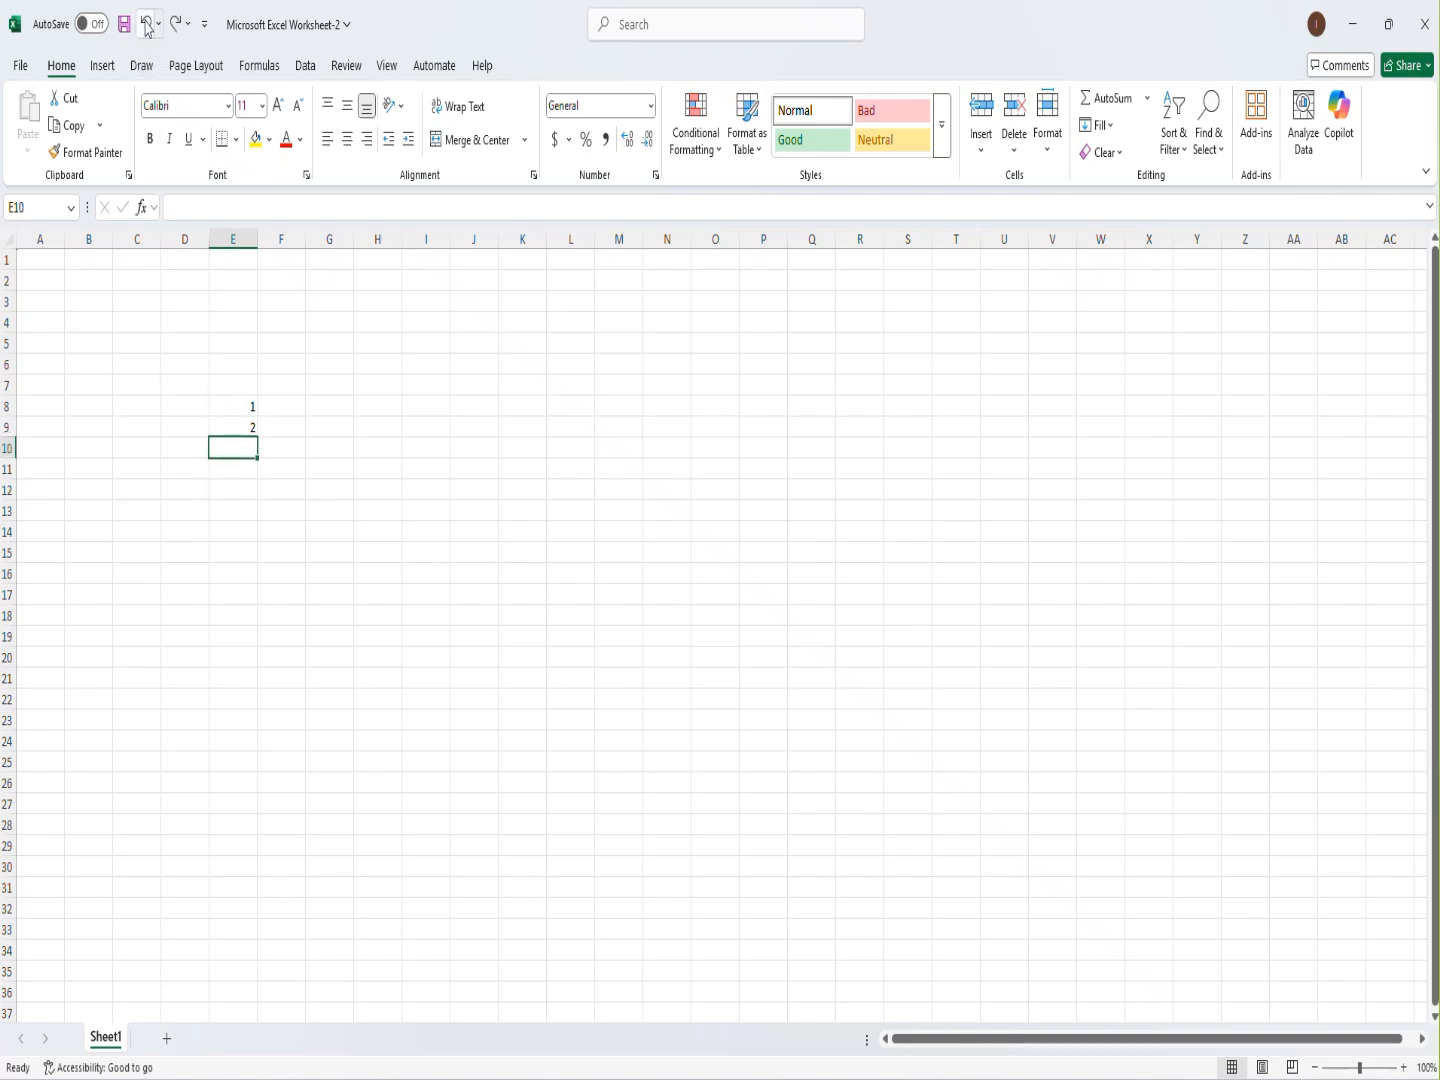
click(174, 33)
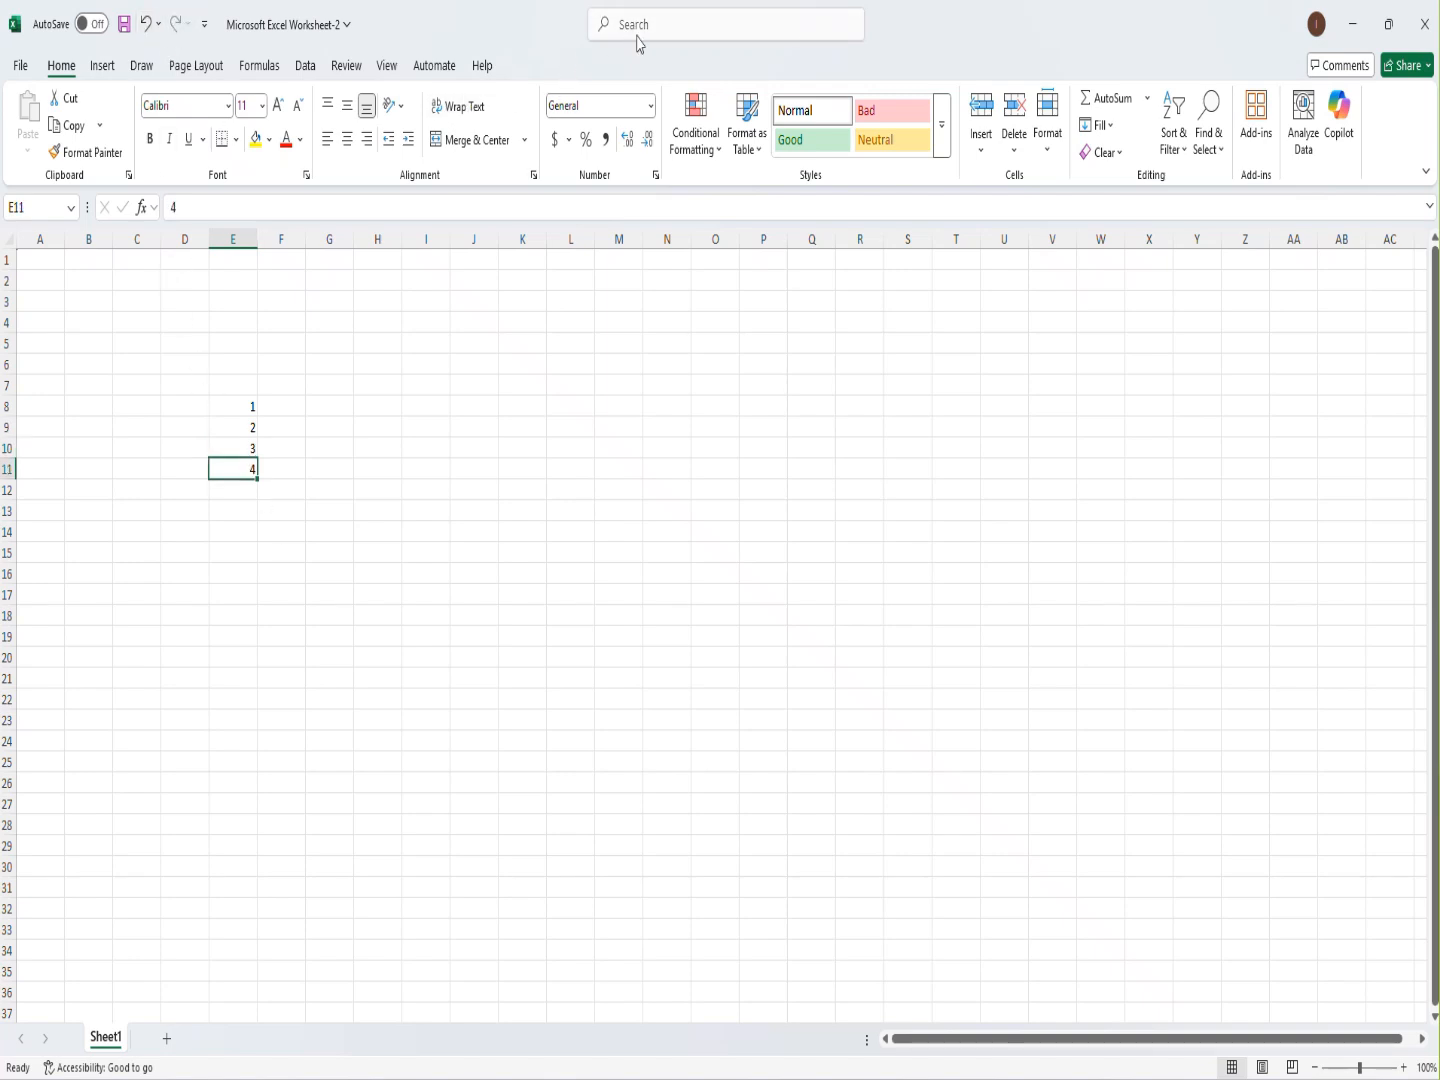
Review which commands can be added to the Quick Access Toolbar
click(205, 26)
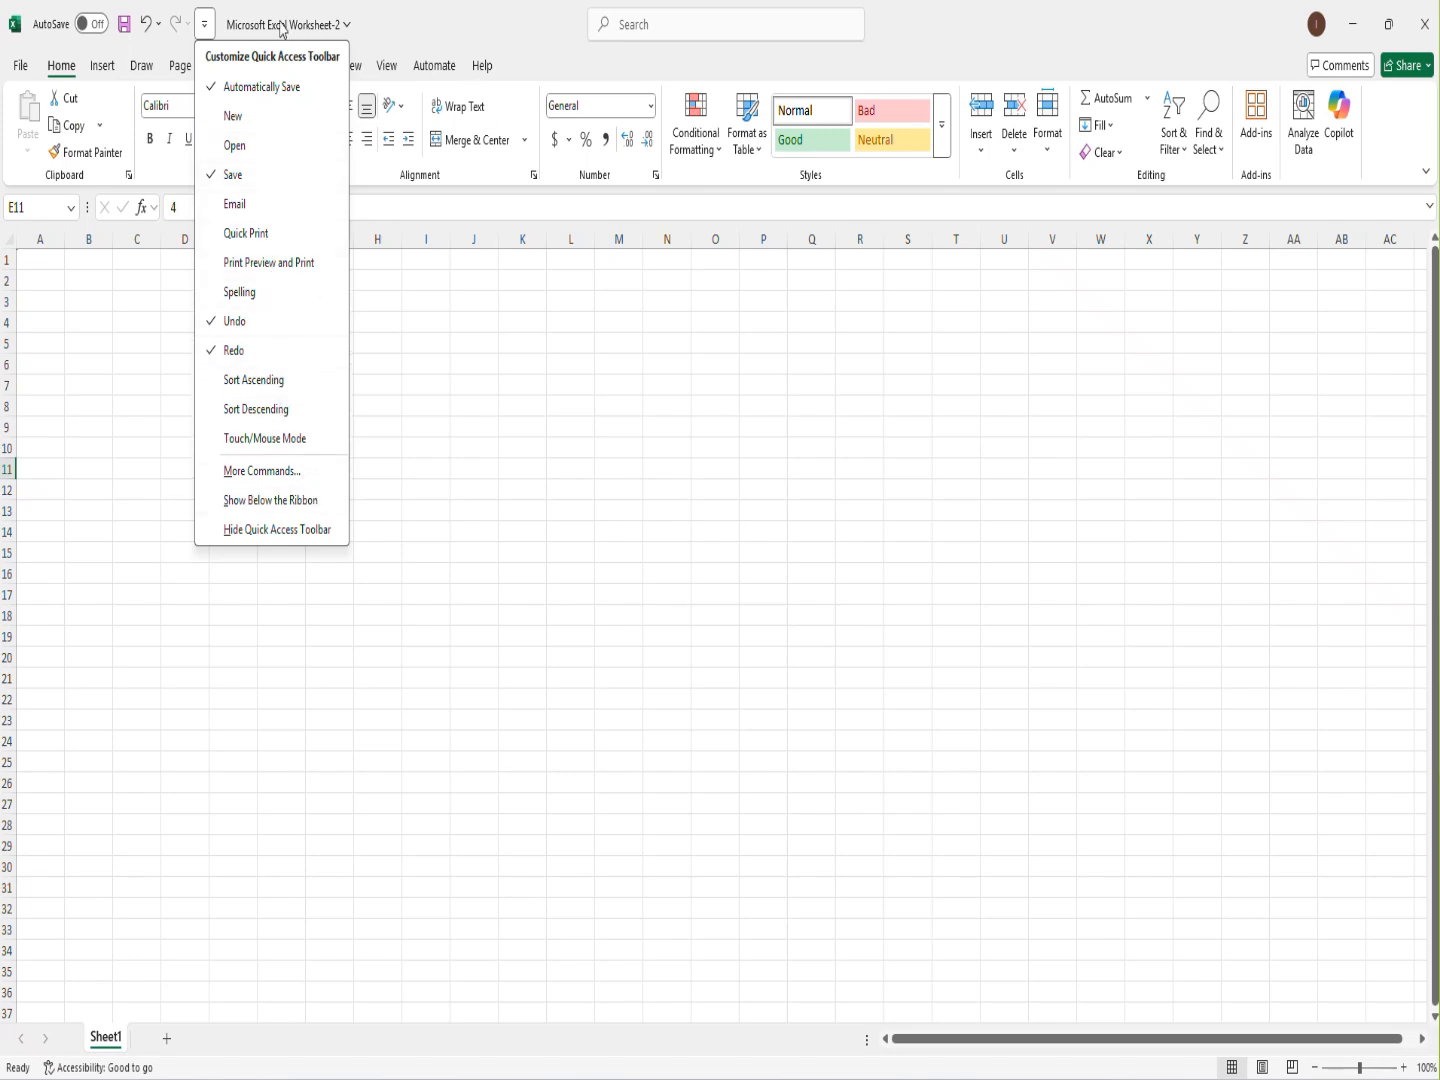
click(203, 28)
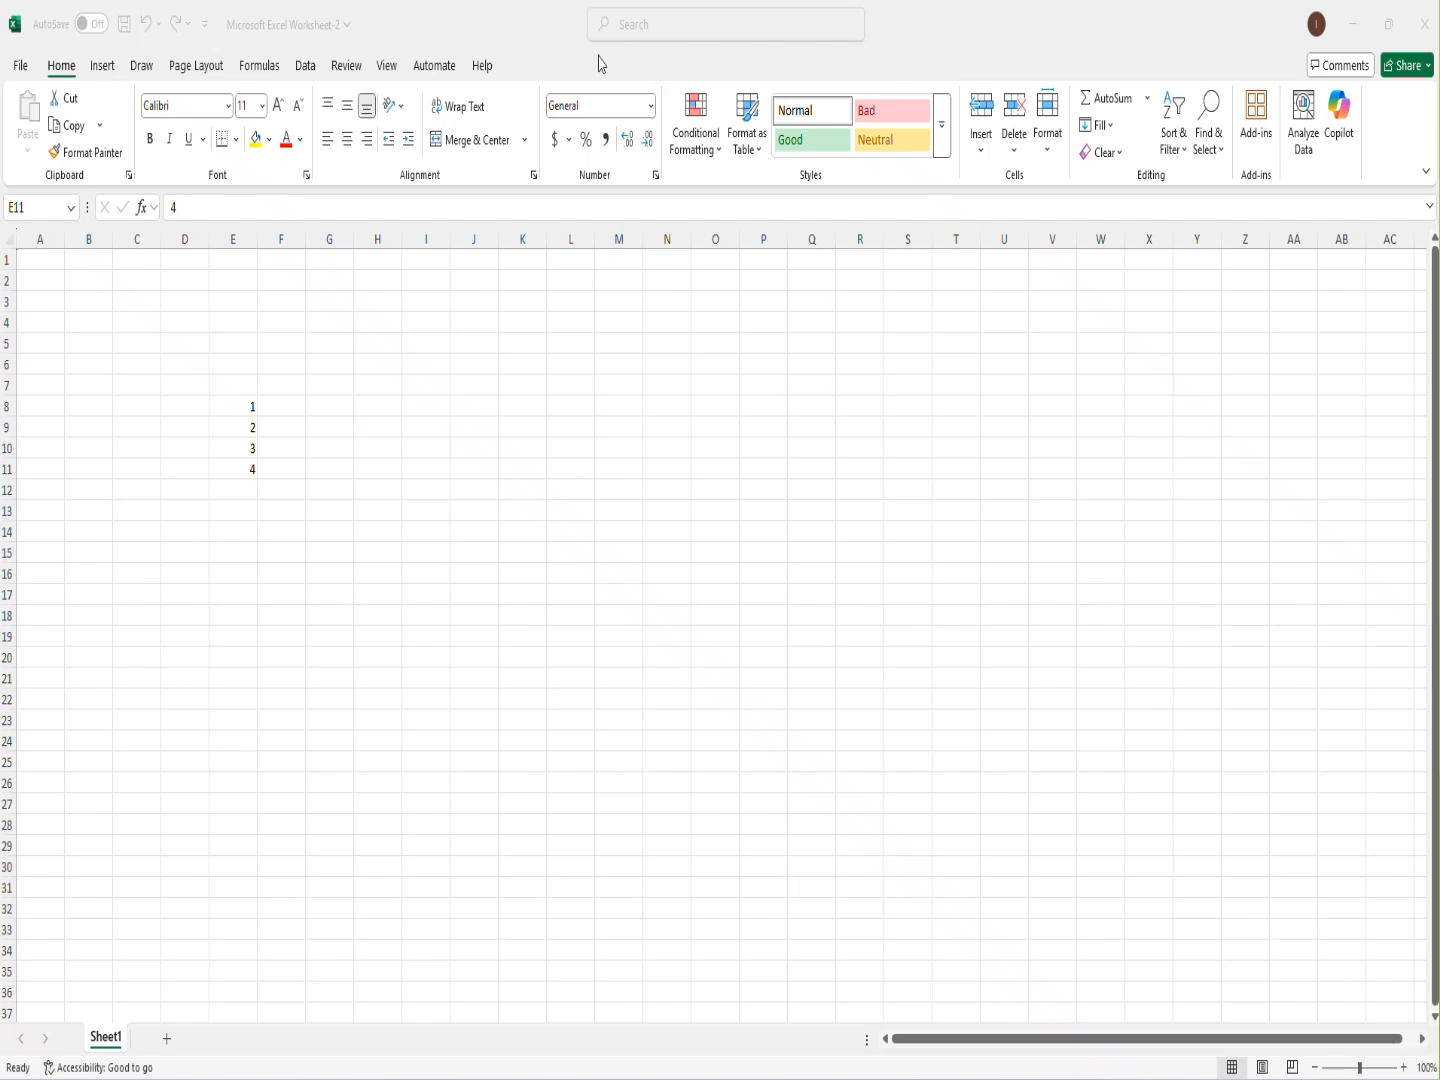
Examine the Home, Insert, Draw, Page Layout, Formulas, Data, Review, View, Automate and Help command sets, and return to Home
click(63, 64)
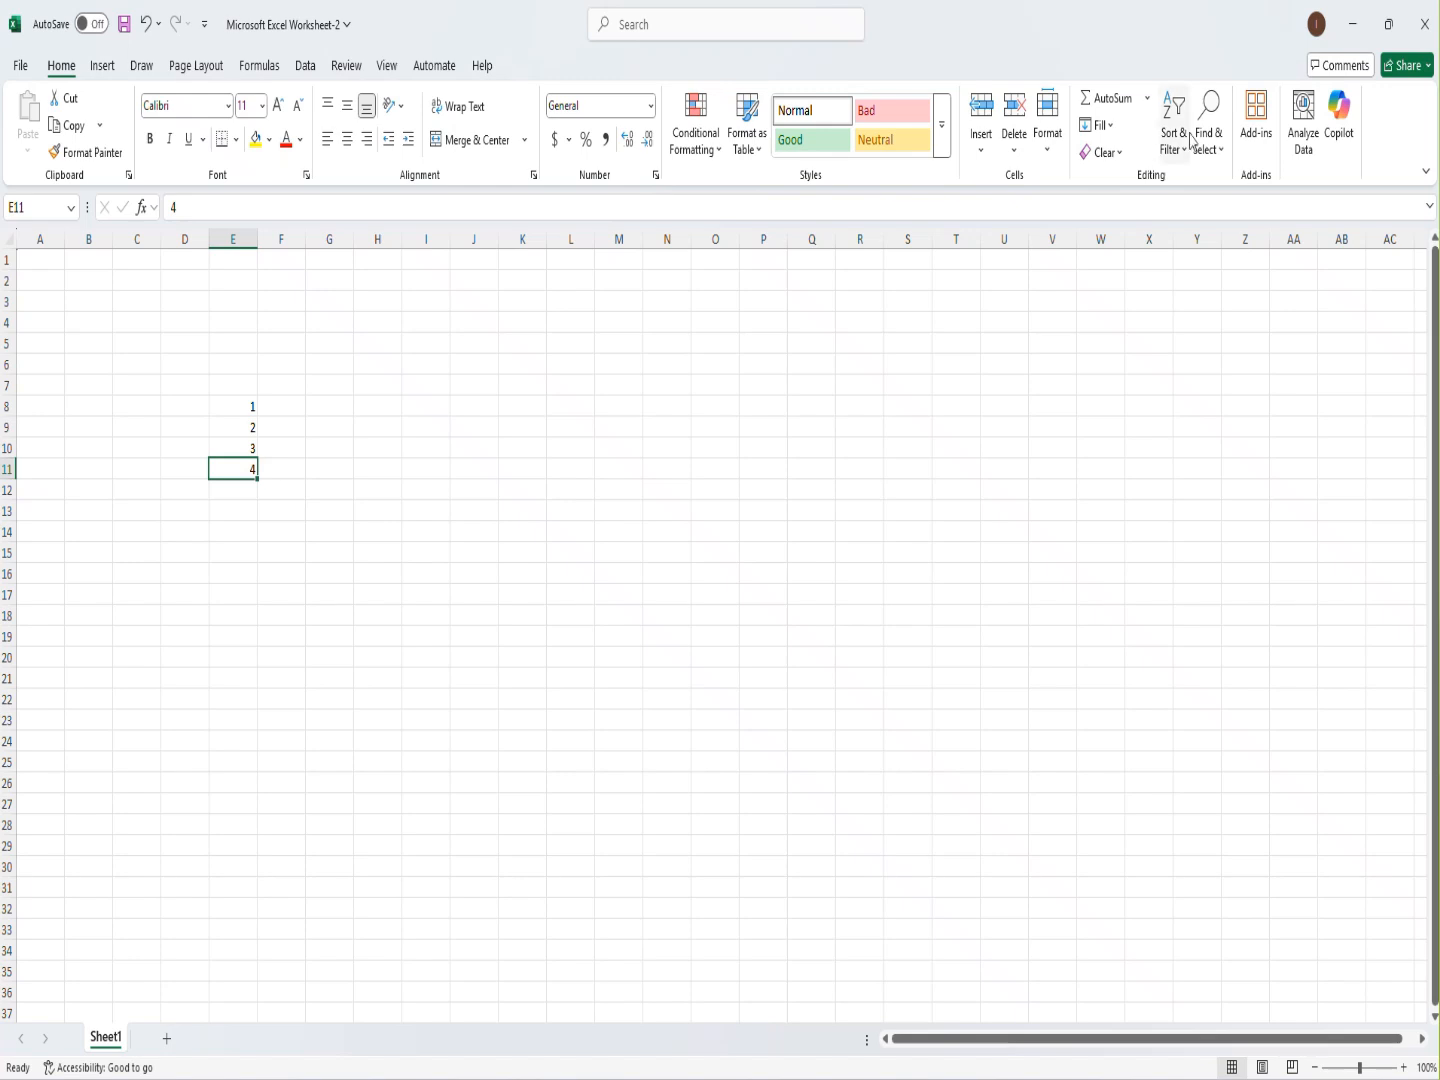
click(101, 68)
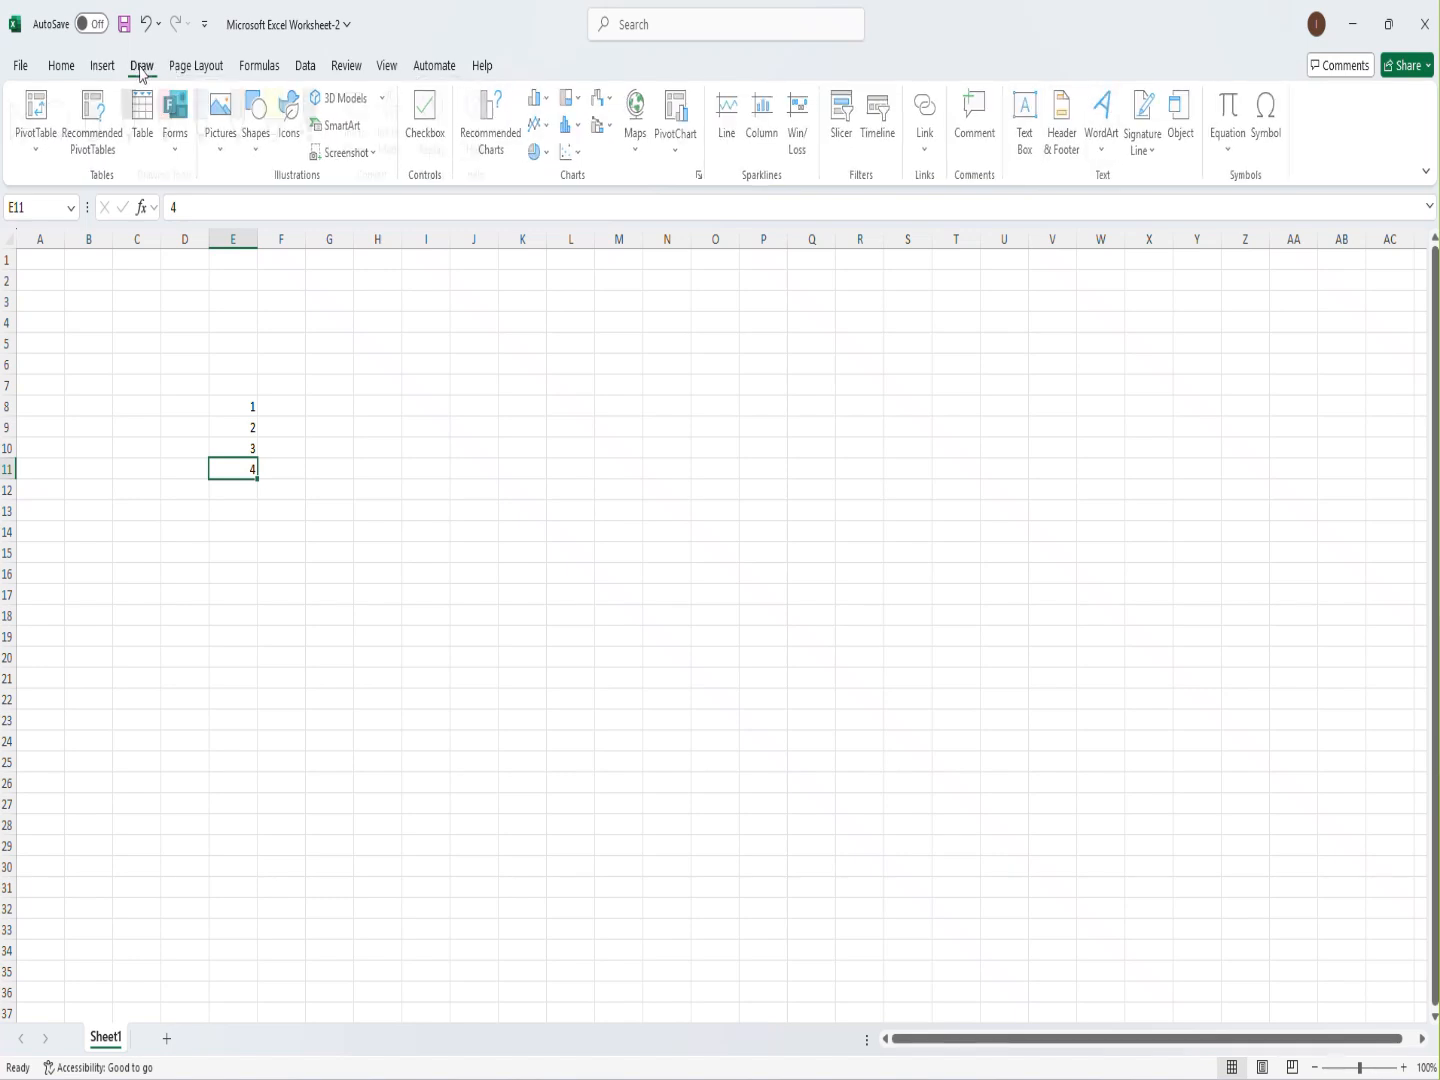
click(141, 70)
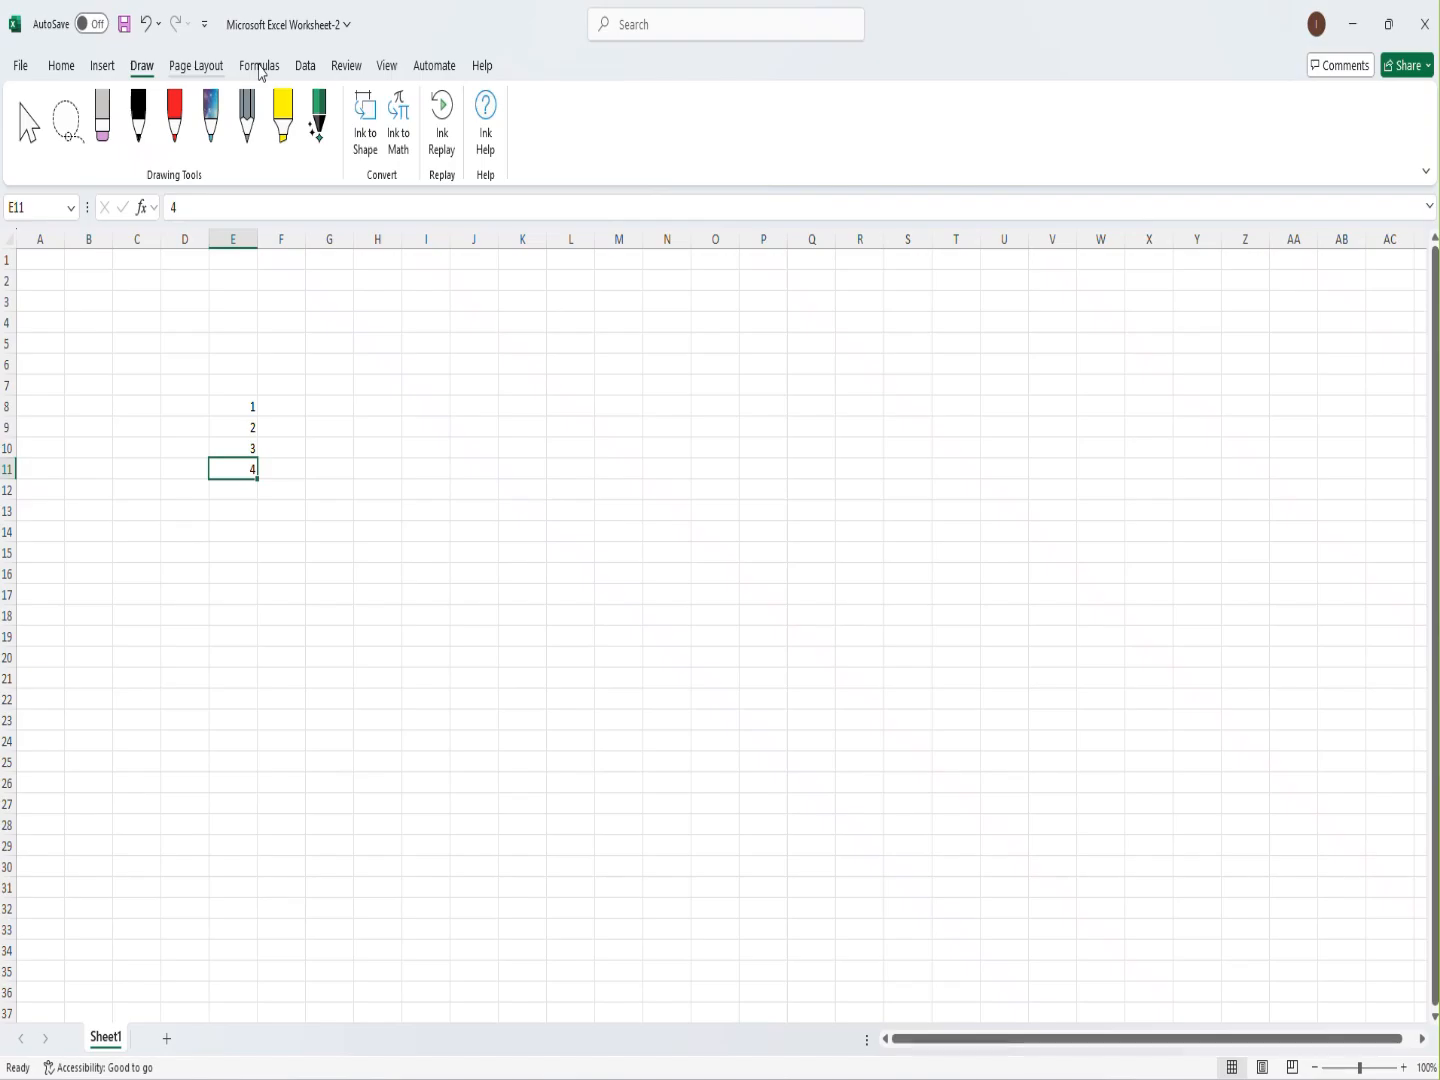
click(218, 70)
click(256, 69)
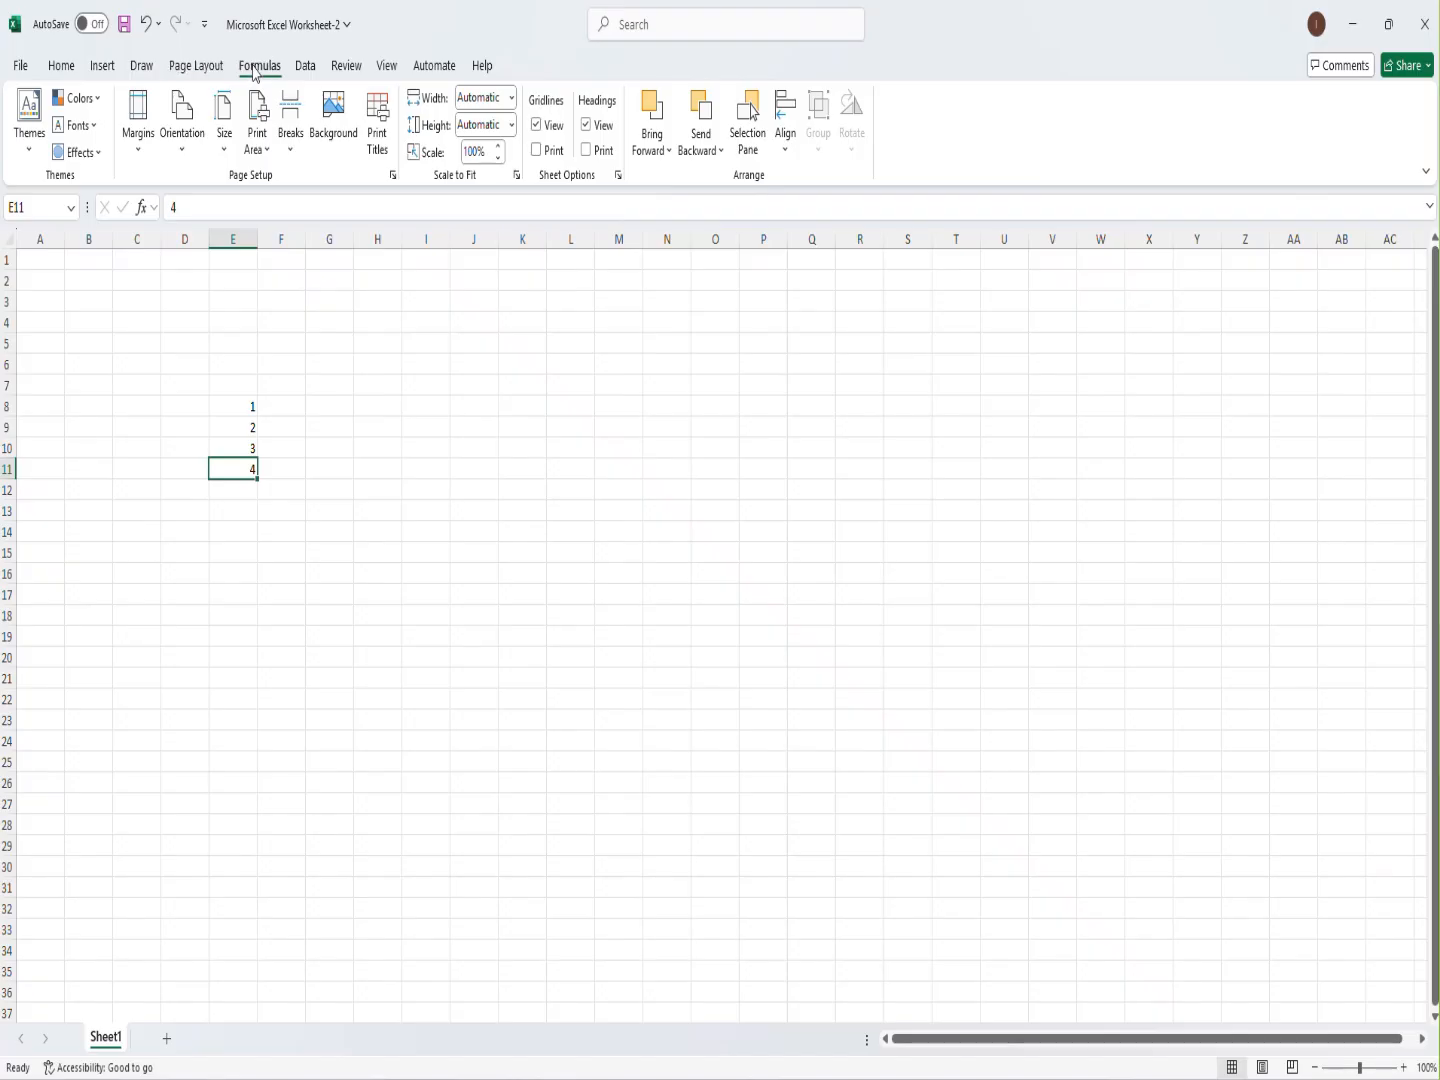
click(305, 67)
click(350, 68)
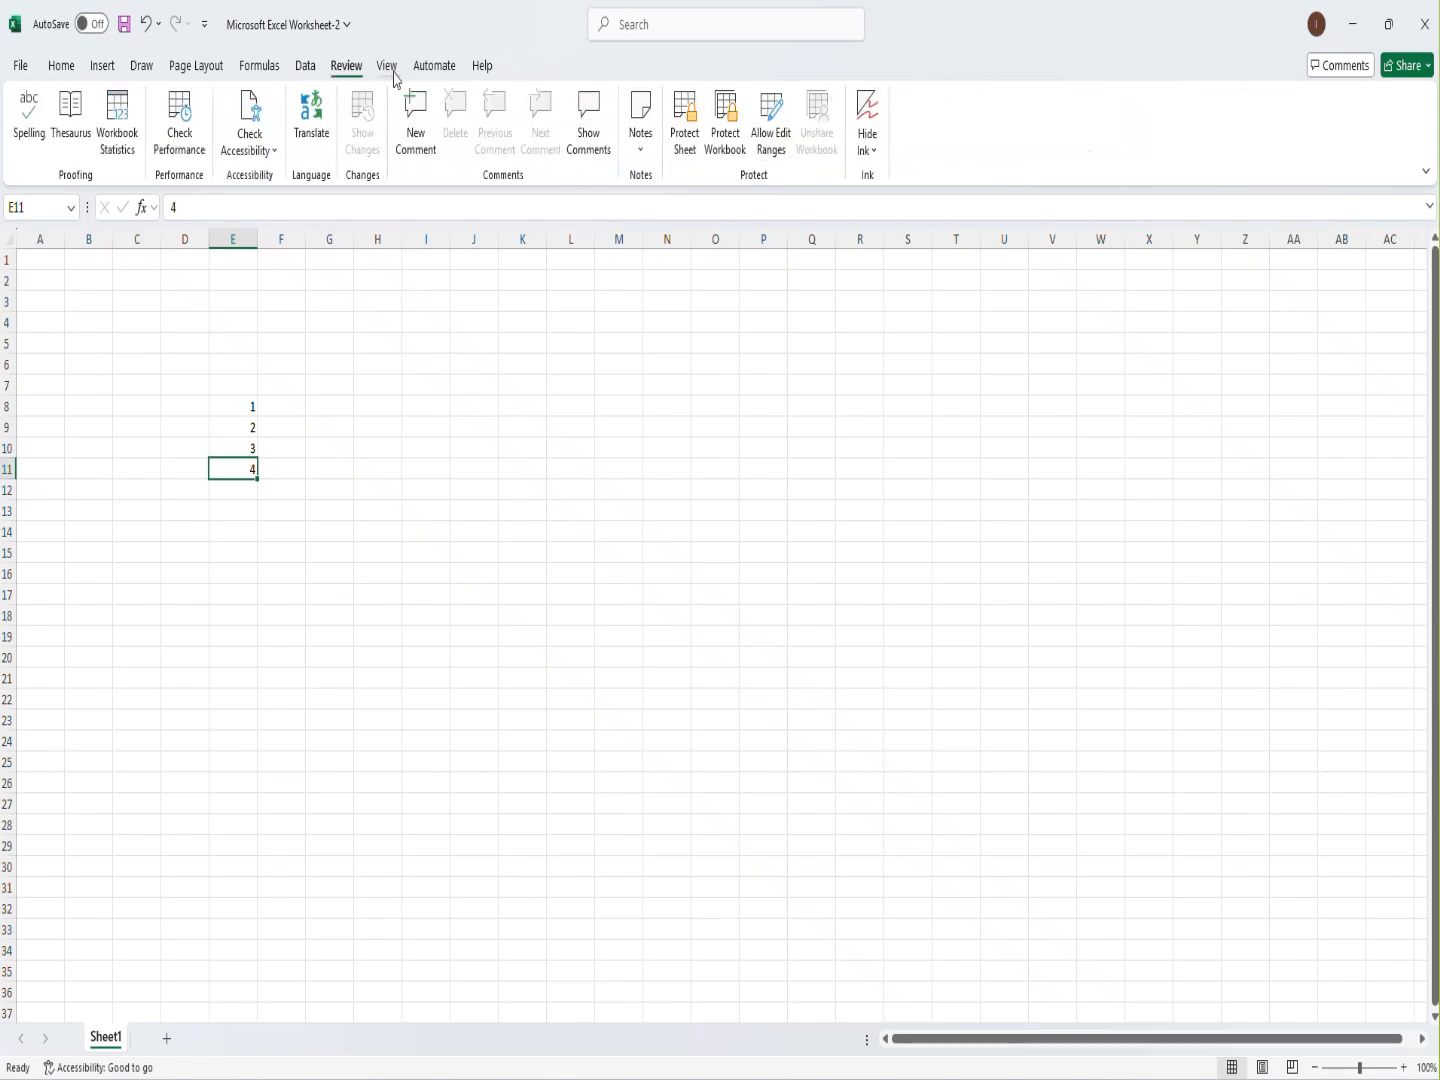
click(390, 68)
click(434, 66)
click(481, 70)
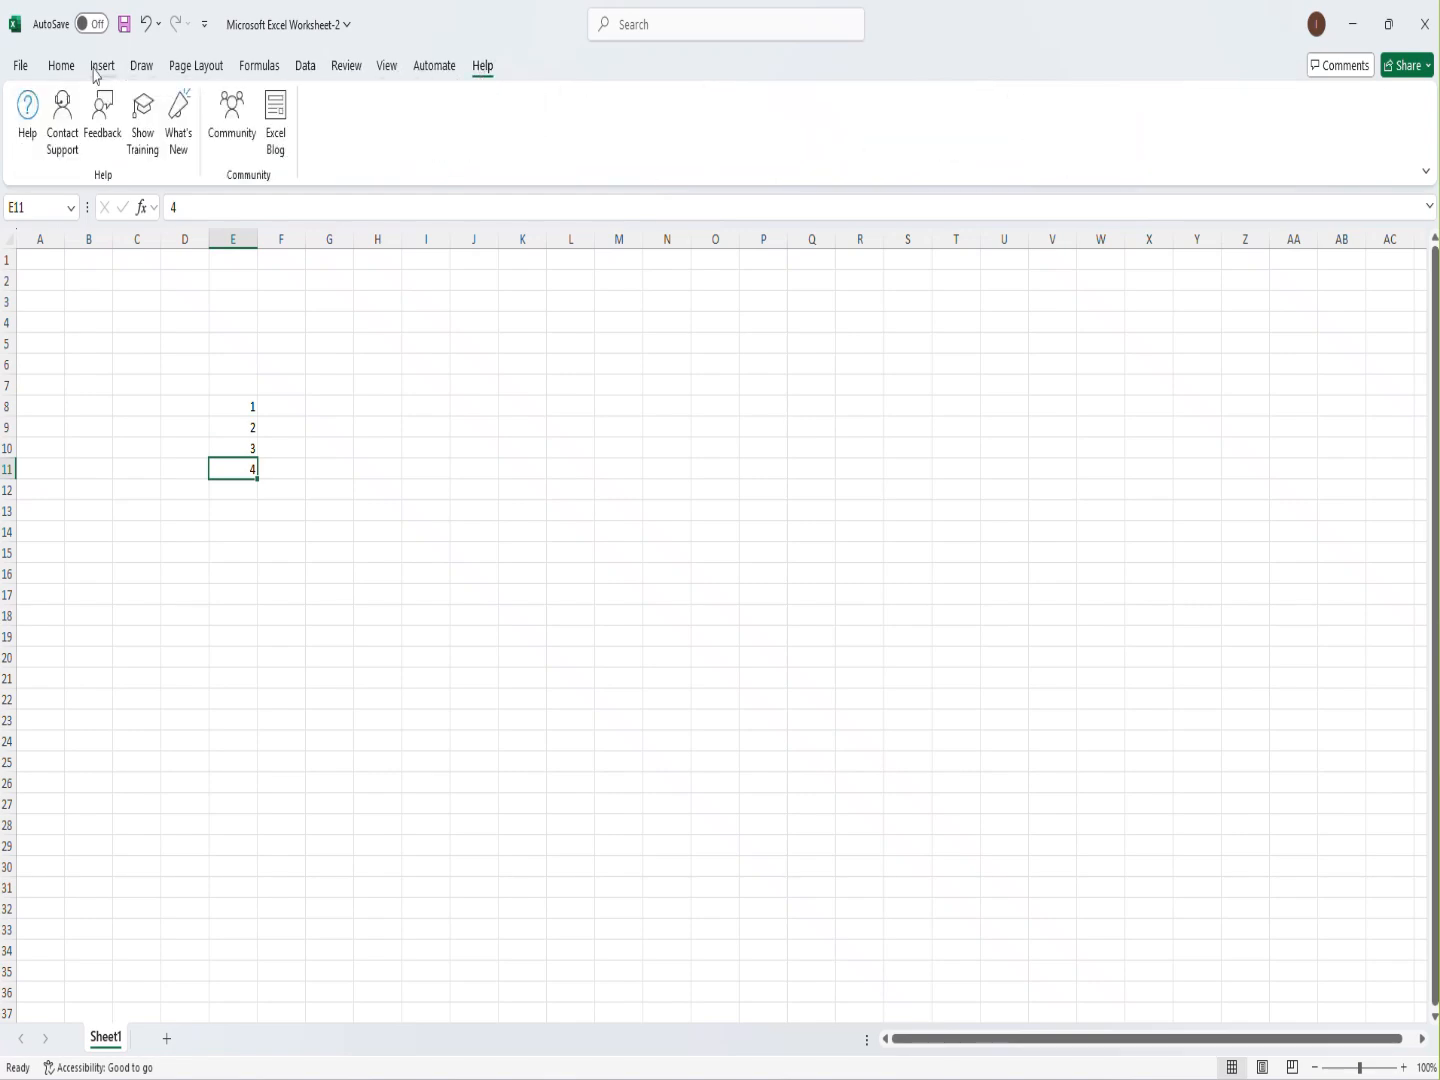
click(58, 72)
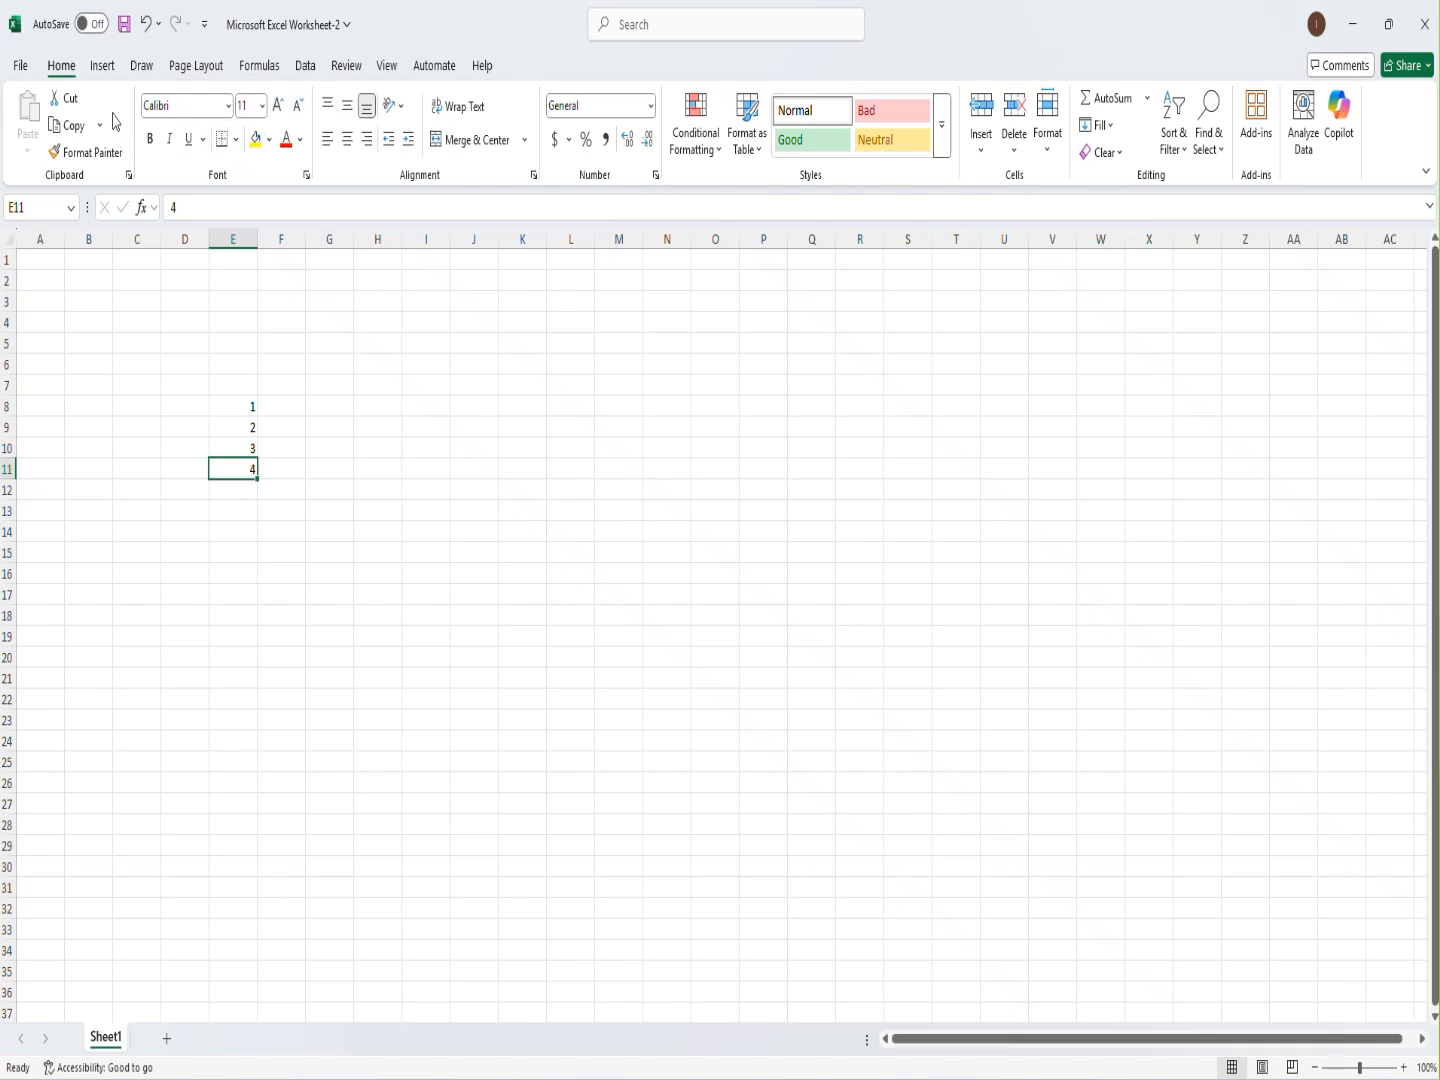
Look at the collected clipboard items and close the clipboard view
click(130, 180)
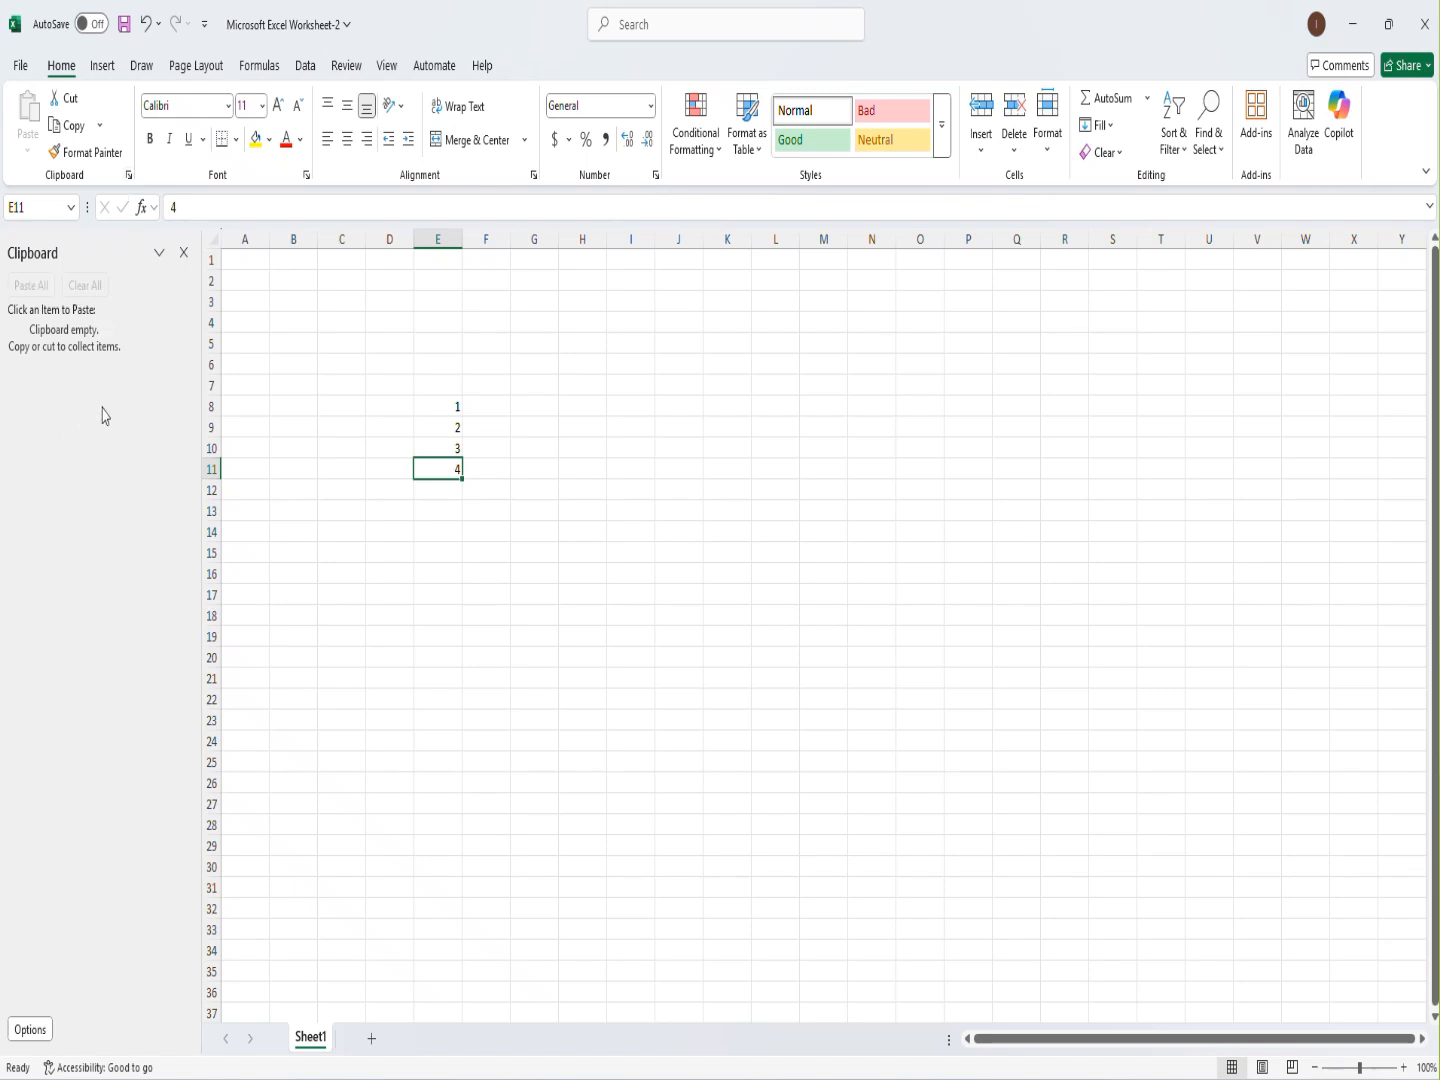
click(183, 255)
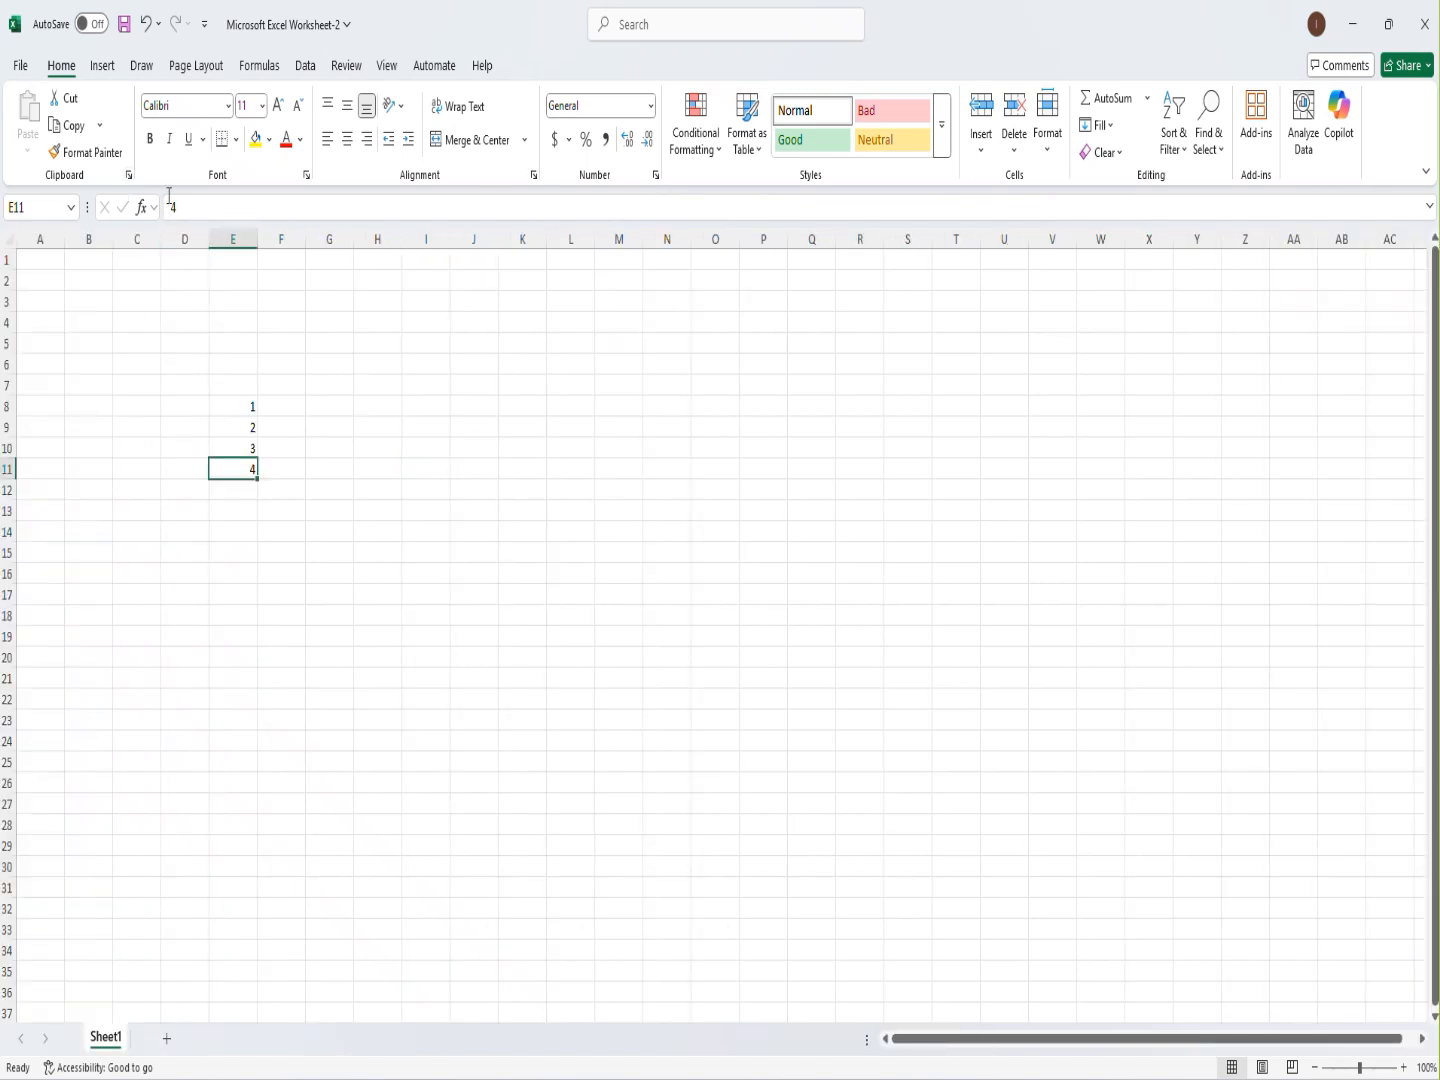
Examine the font, number and alignment settings of cell E11 in Format Cells, and close the dialog
click(306, 175)
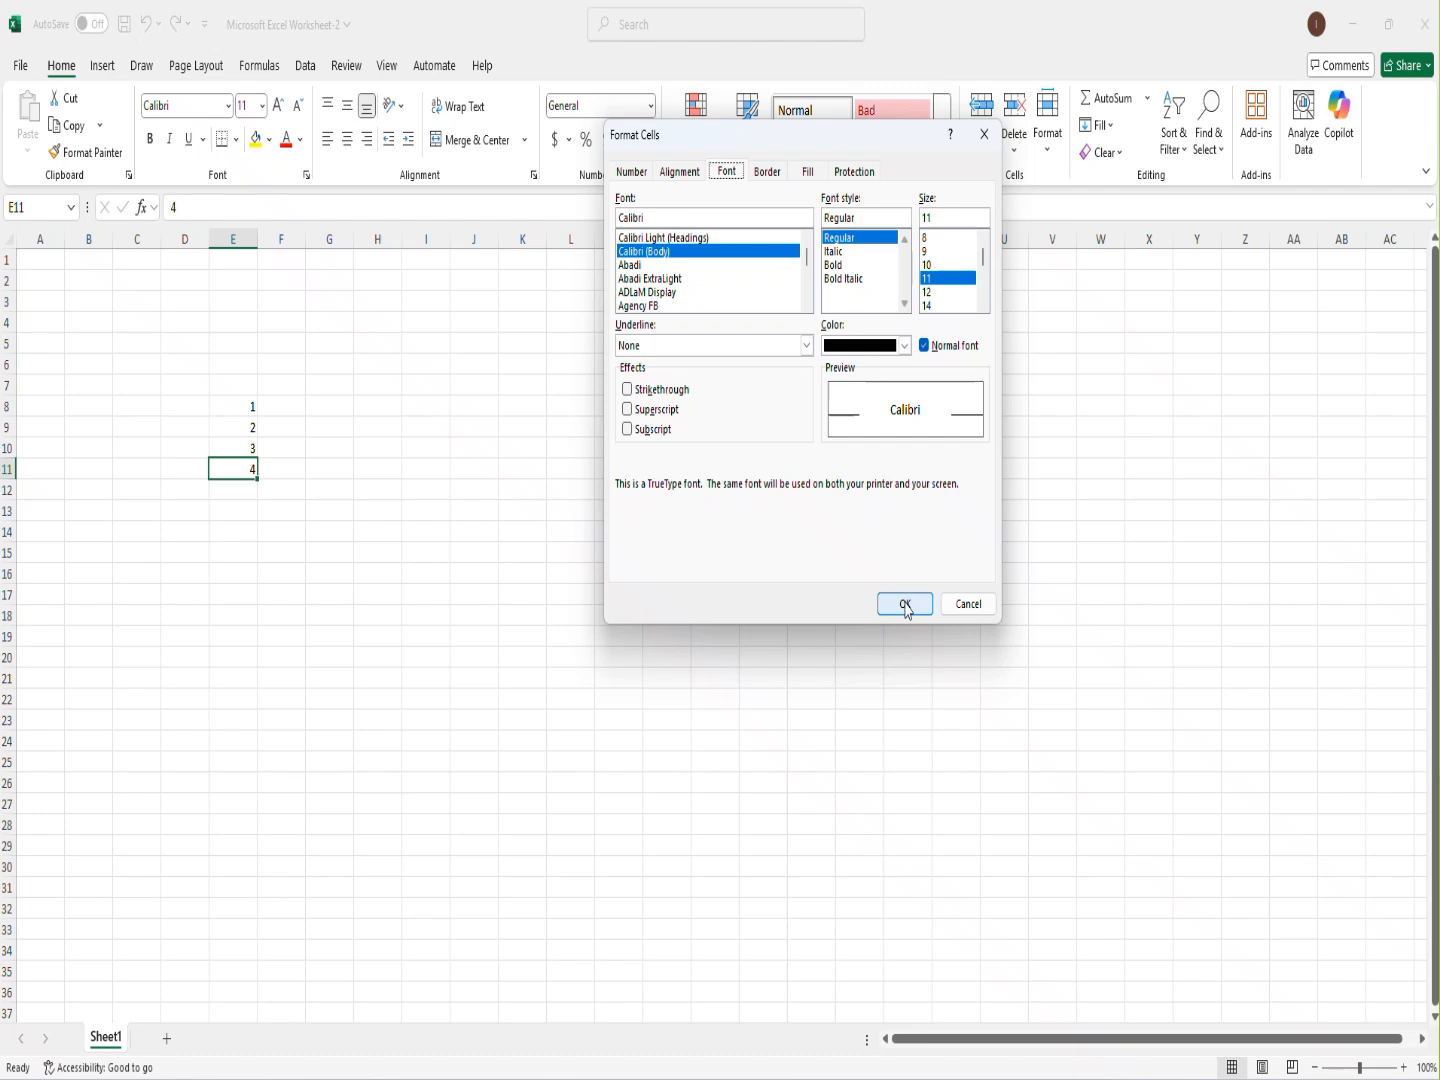
click(632, 170)
click(671, 170)
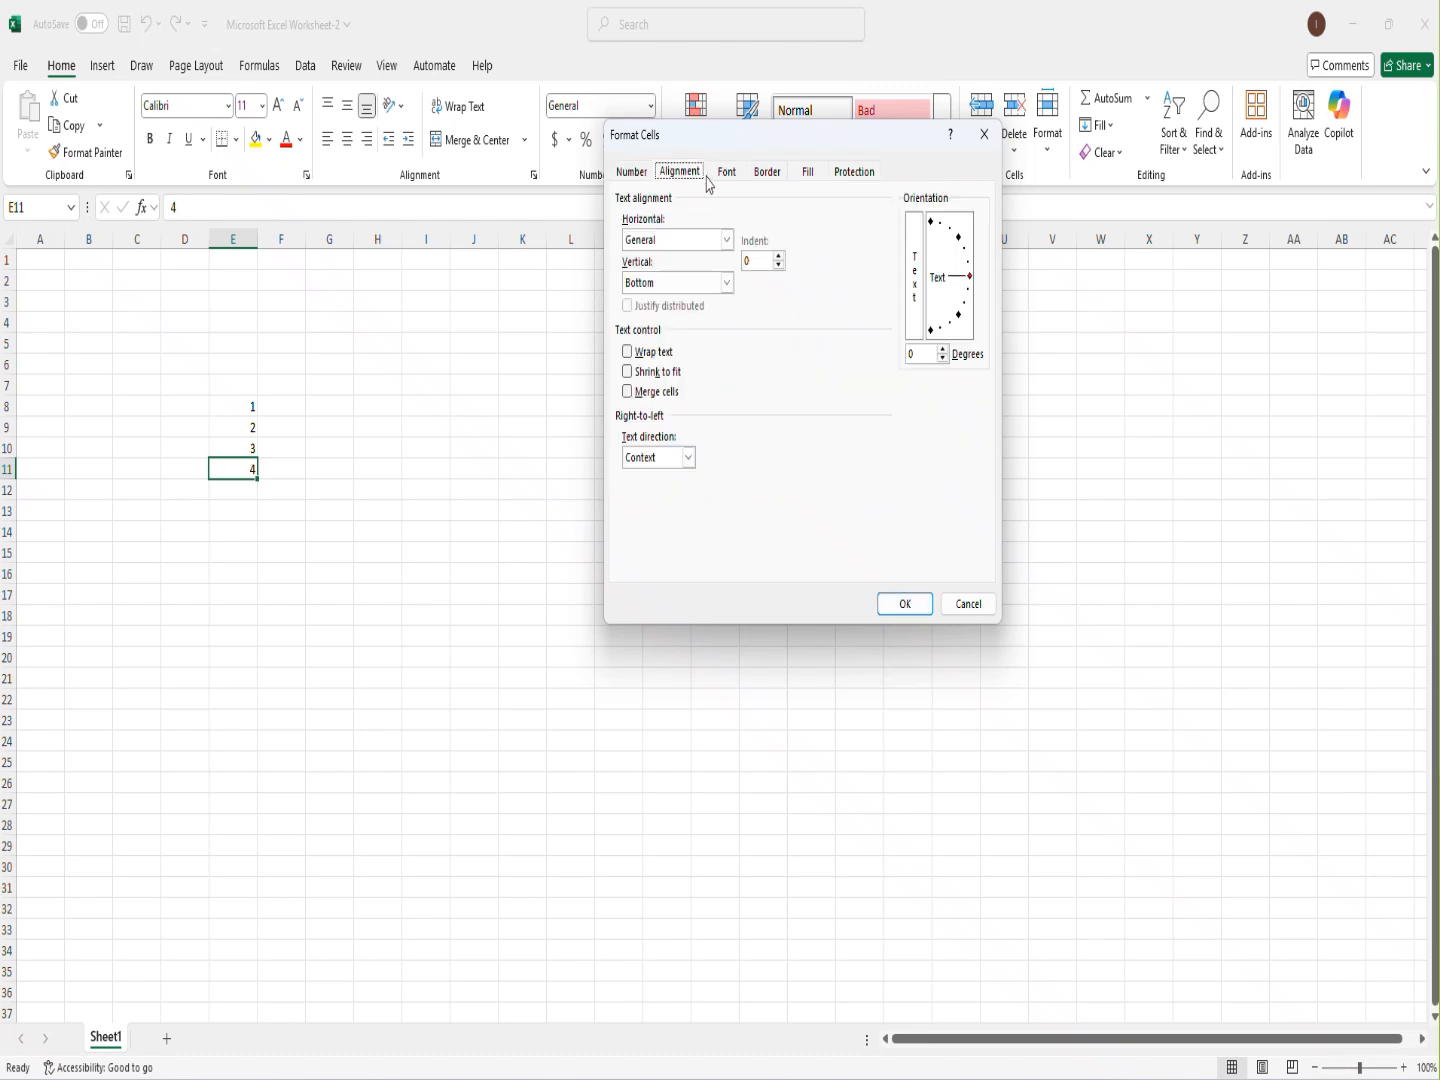
click(724, 172)
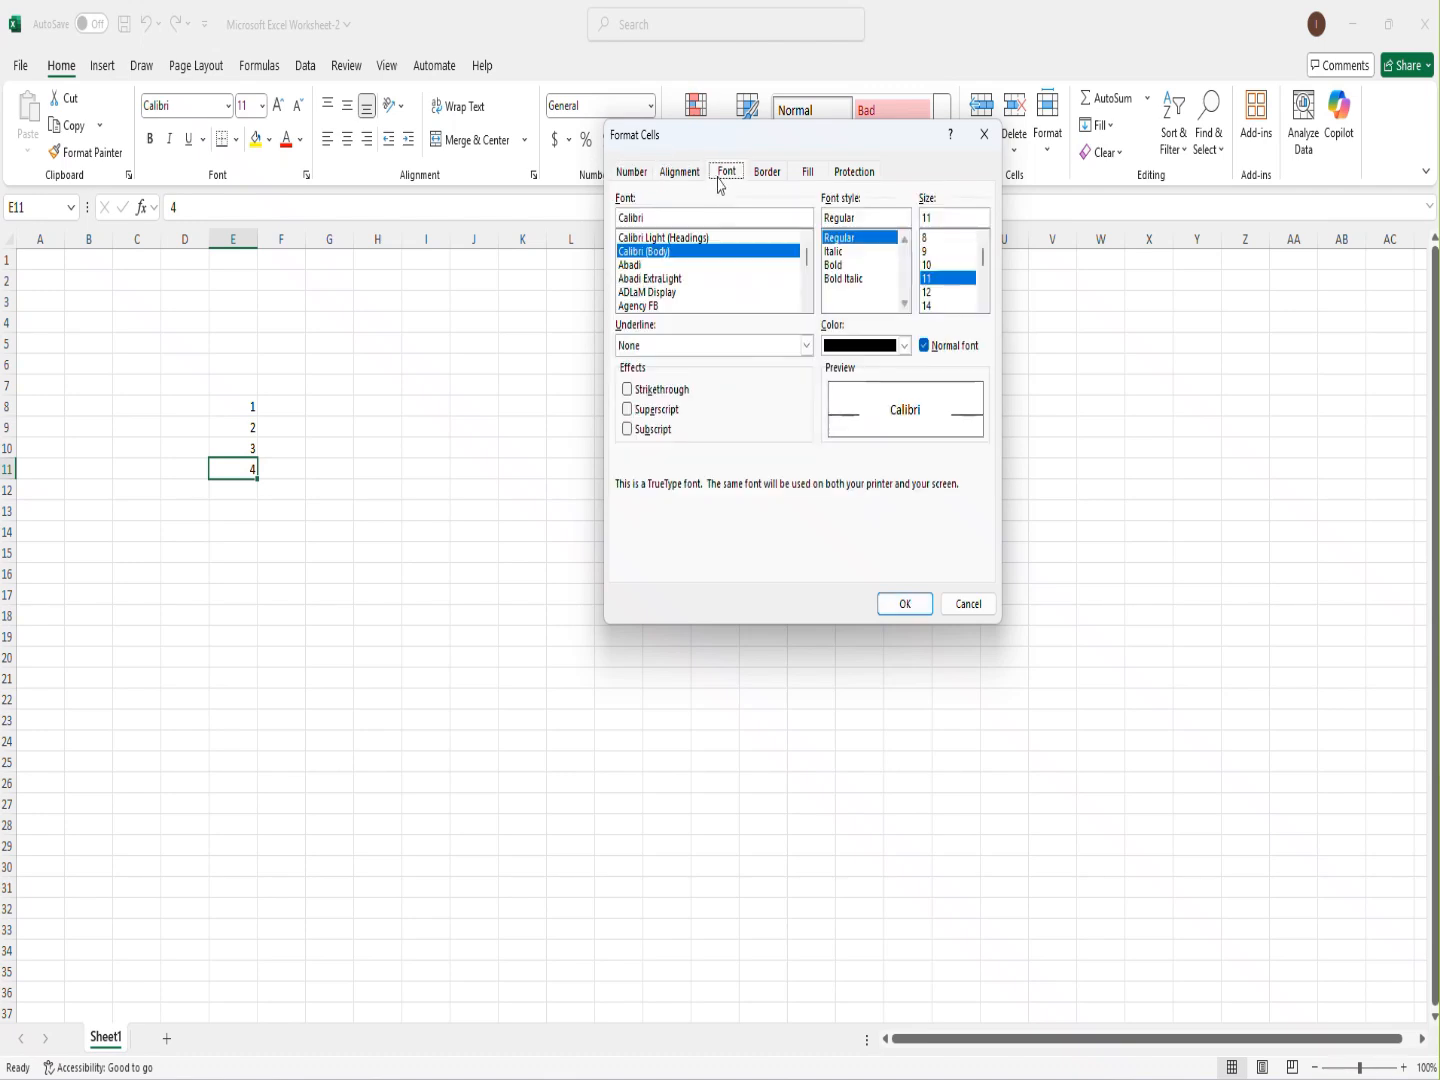
click(887, 606)
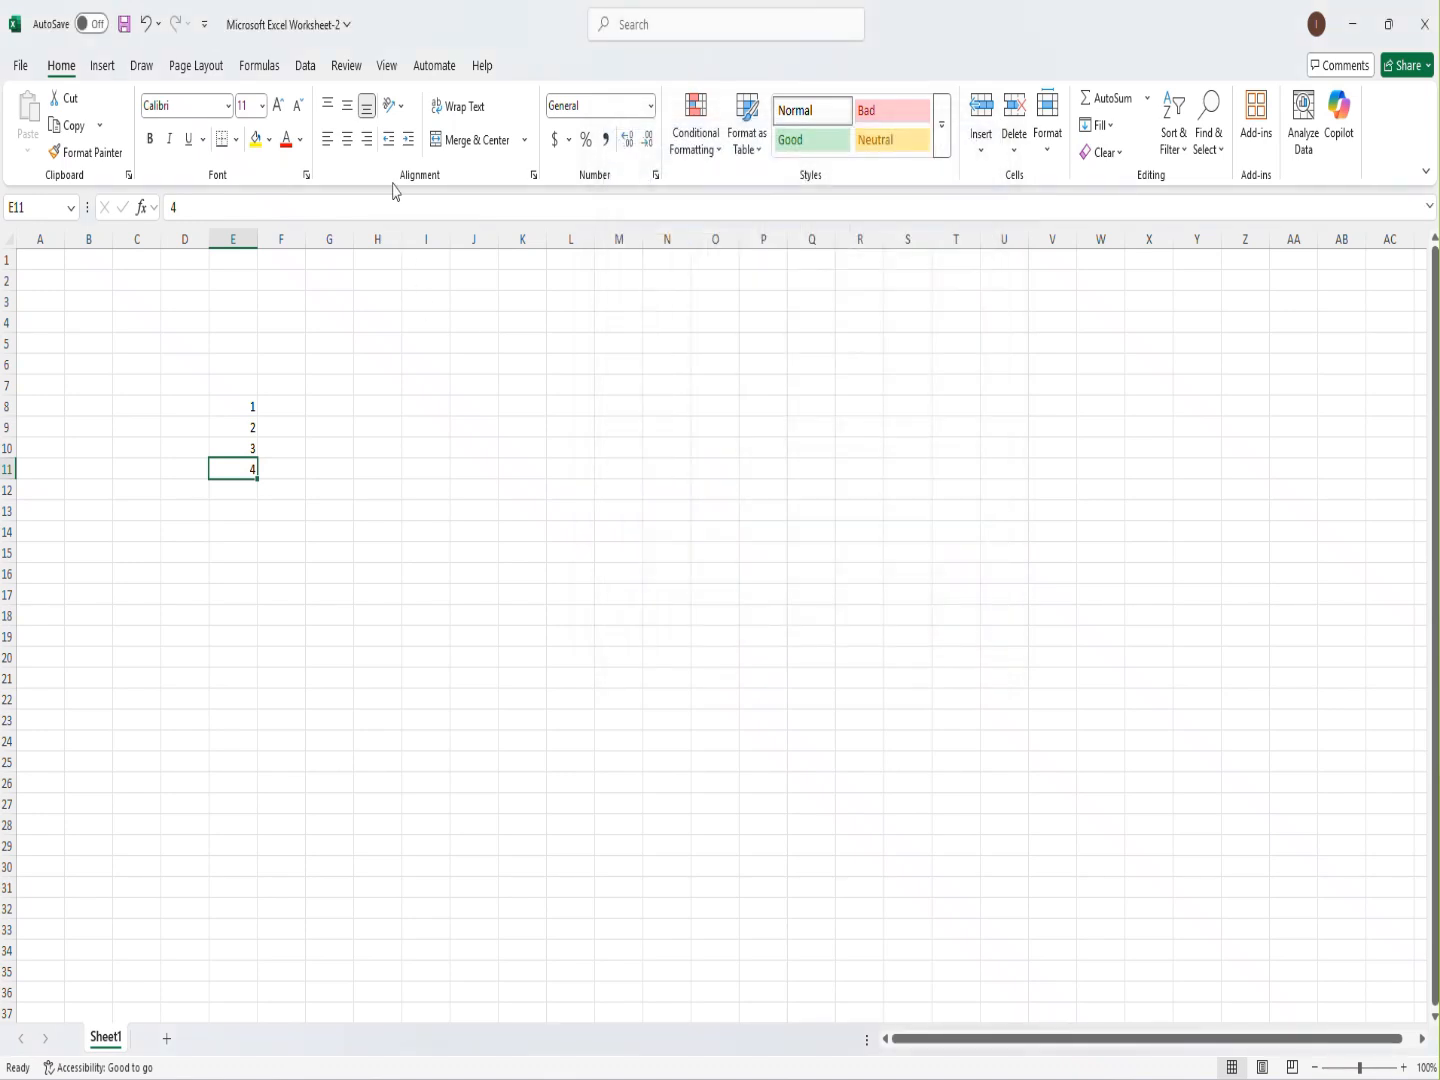
Examine the alignment, number, font and border settings of cell E11 in Format Cells without altering them
click(533, 177)
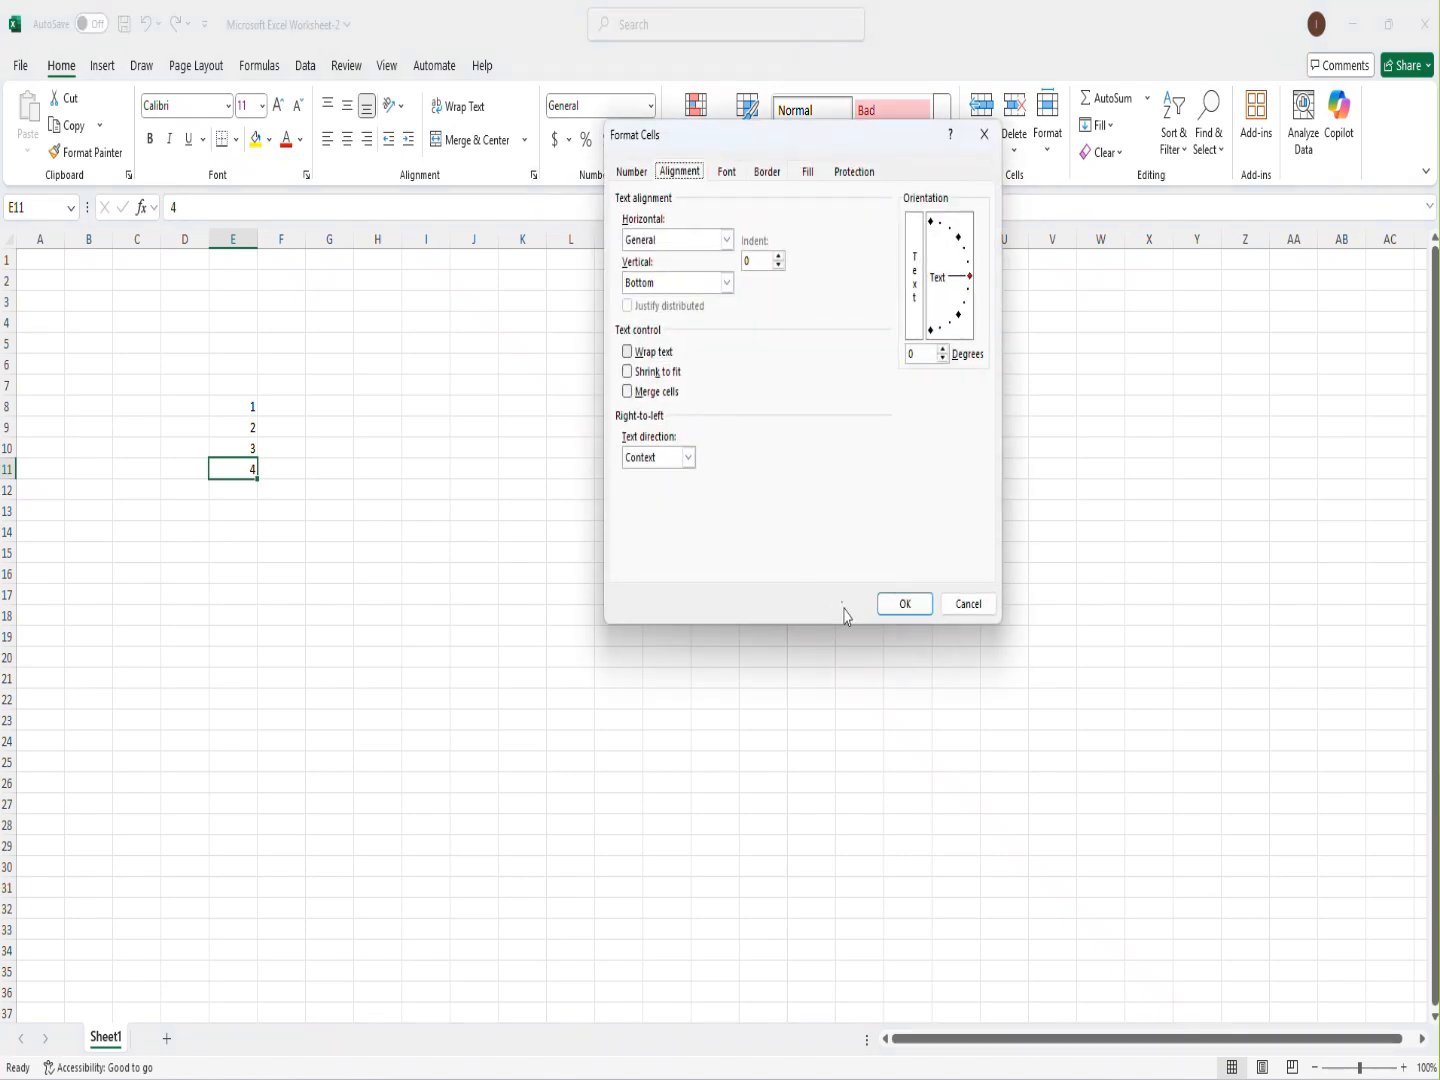
click(887, 599)
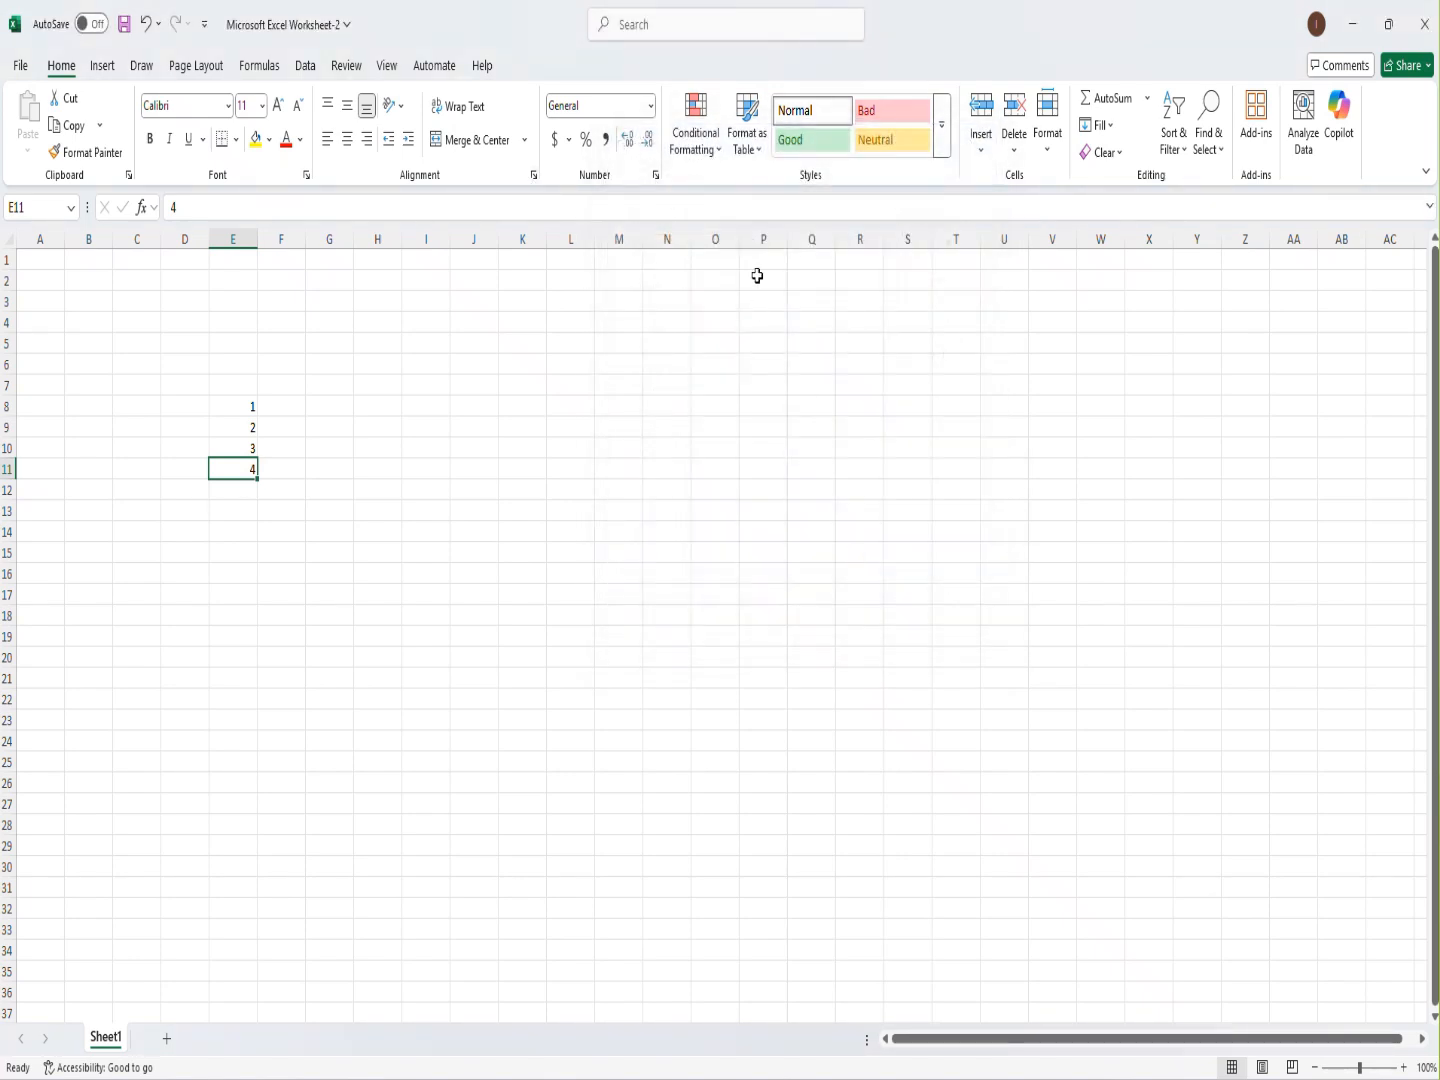
click(655, 176)
click(681, 182)
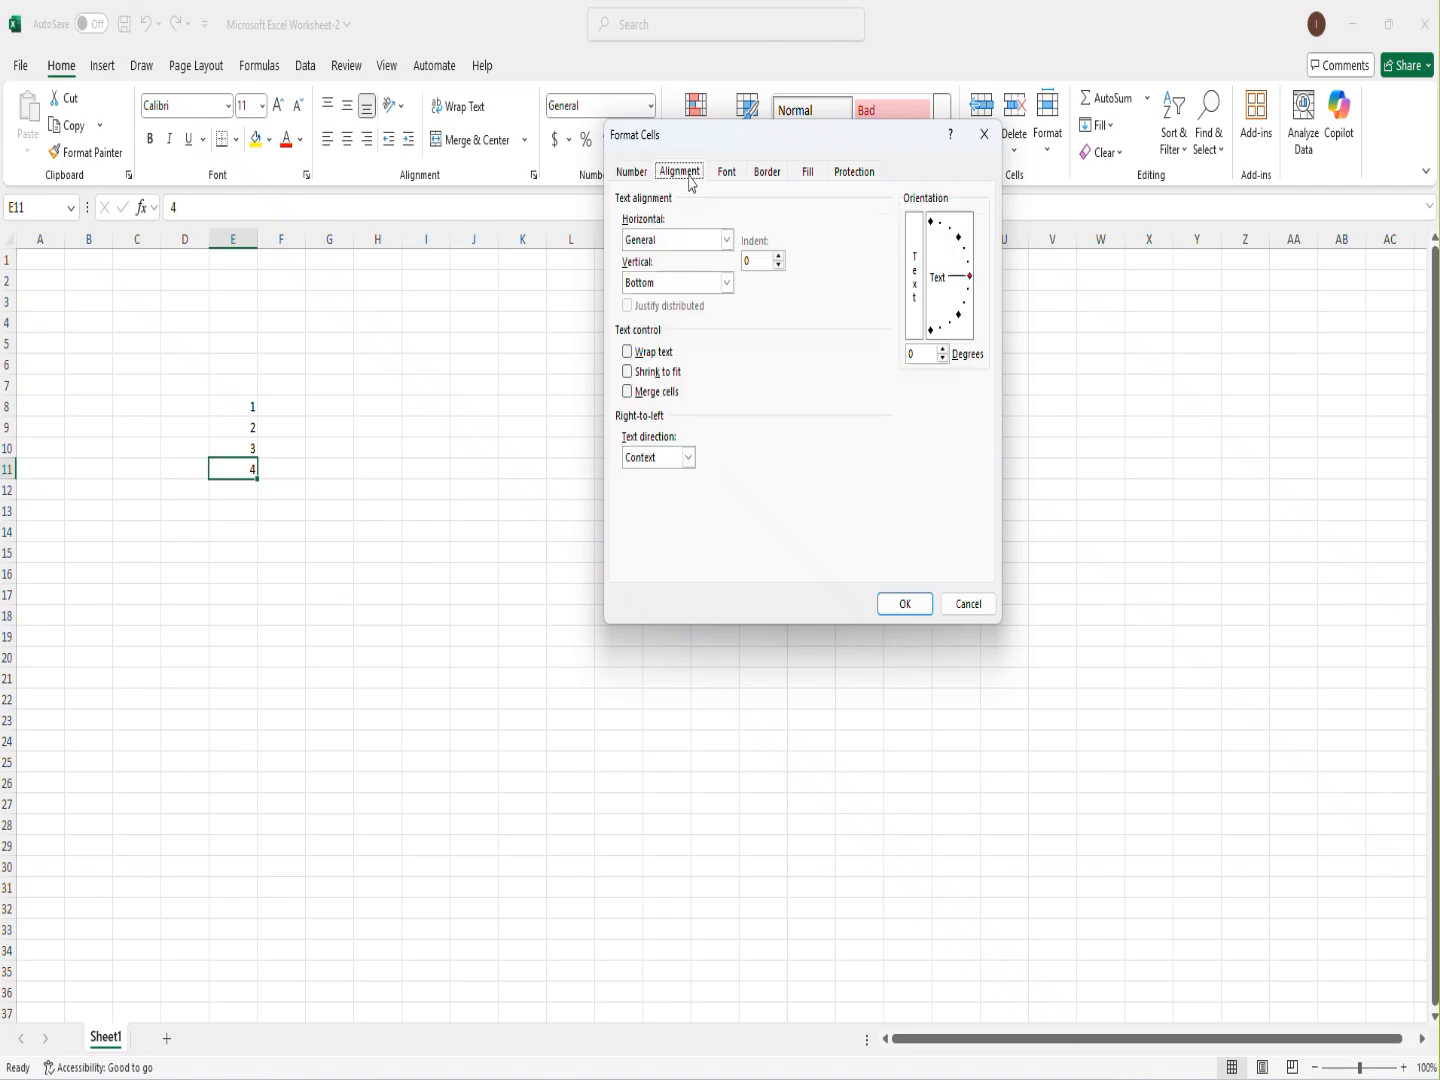
click(726, 183)
click(770, 185)
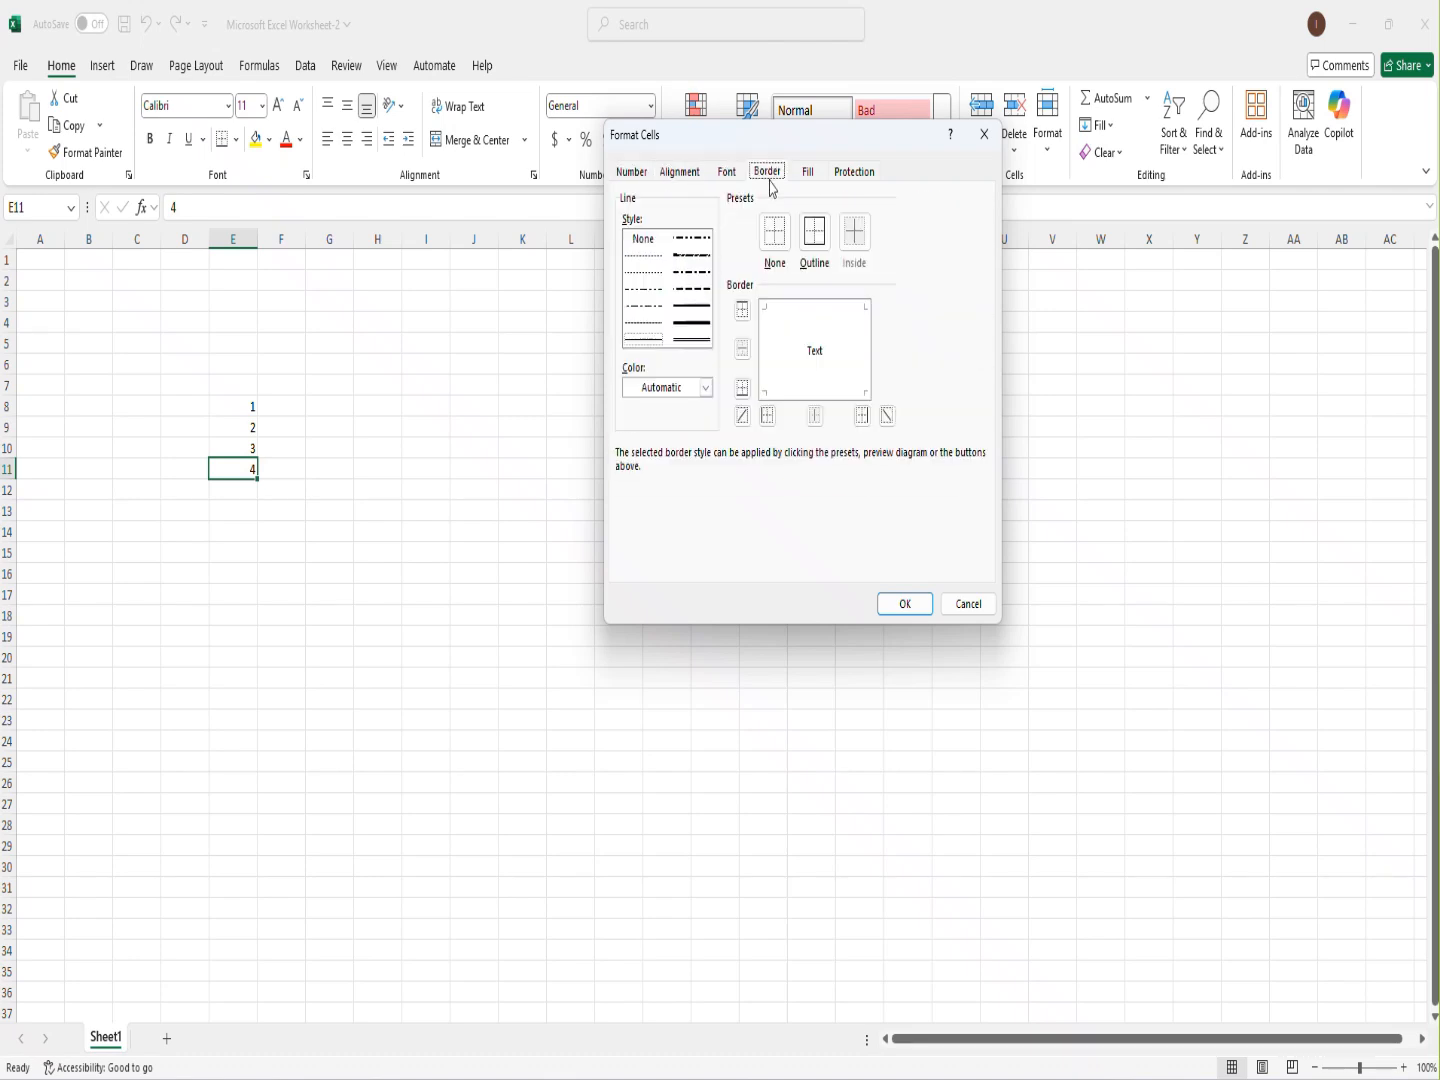
click(895, 607)
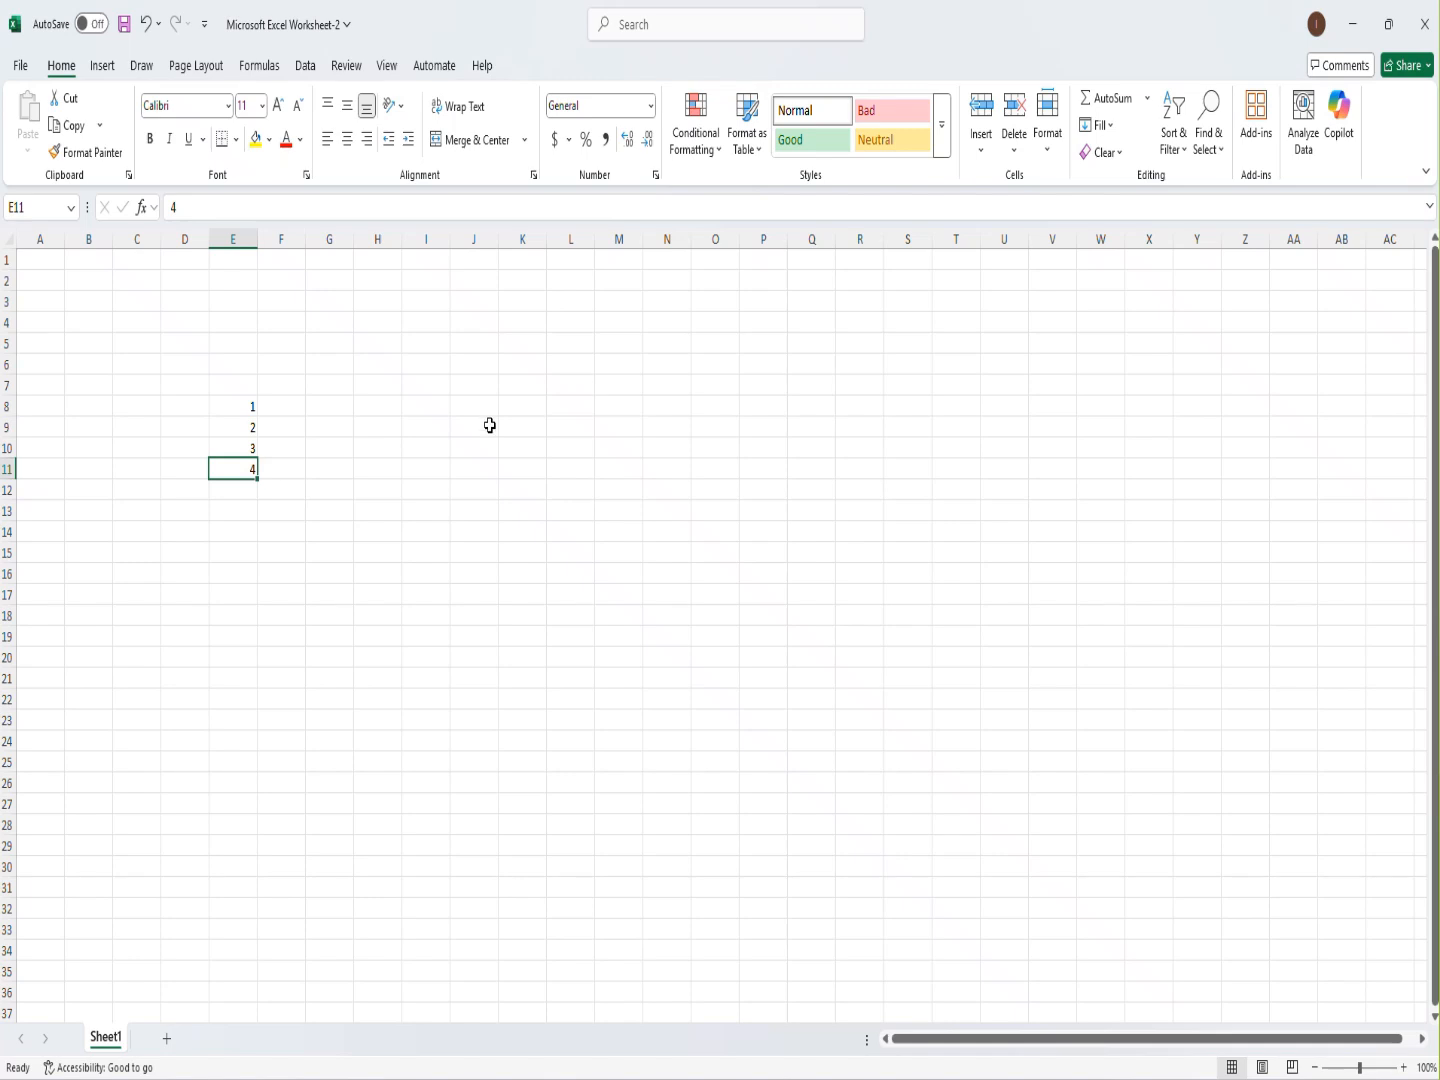
click(638, 30)
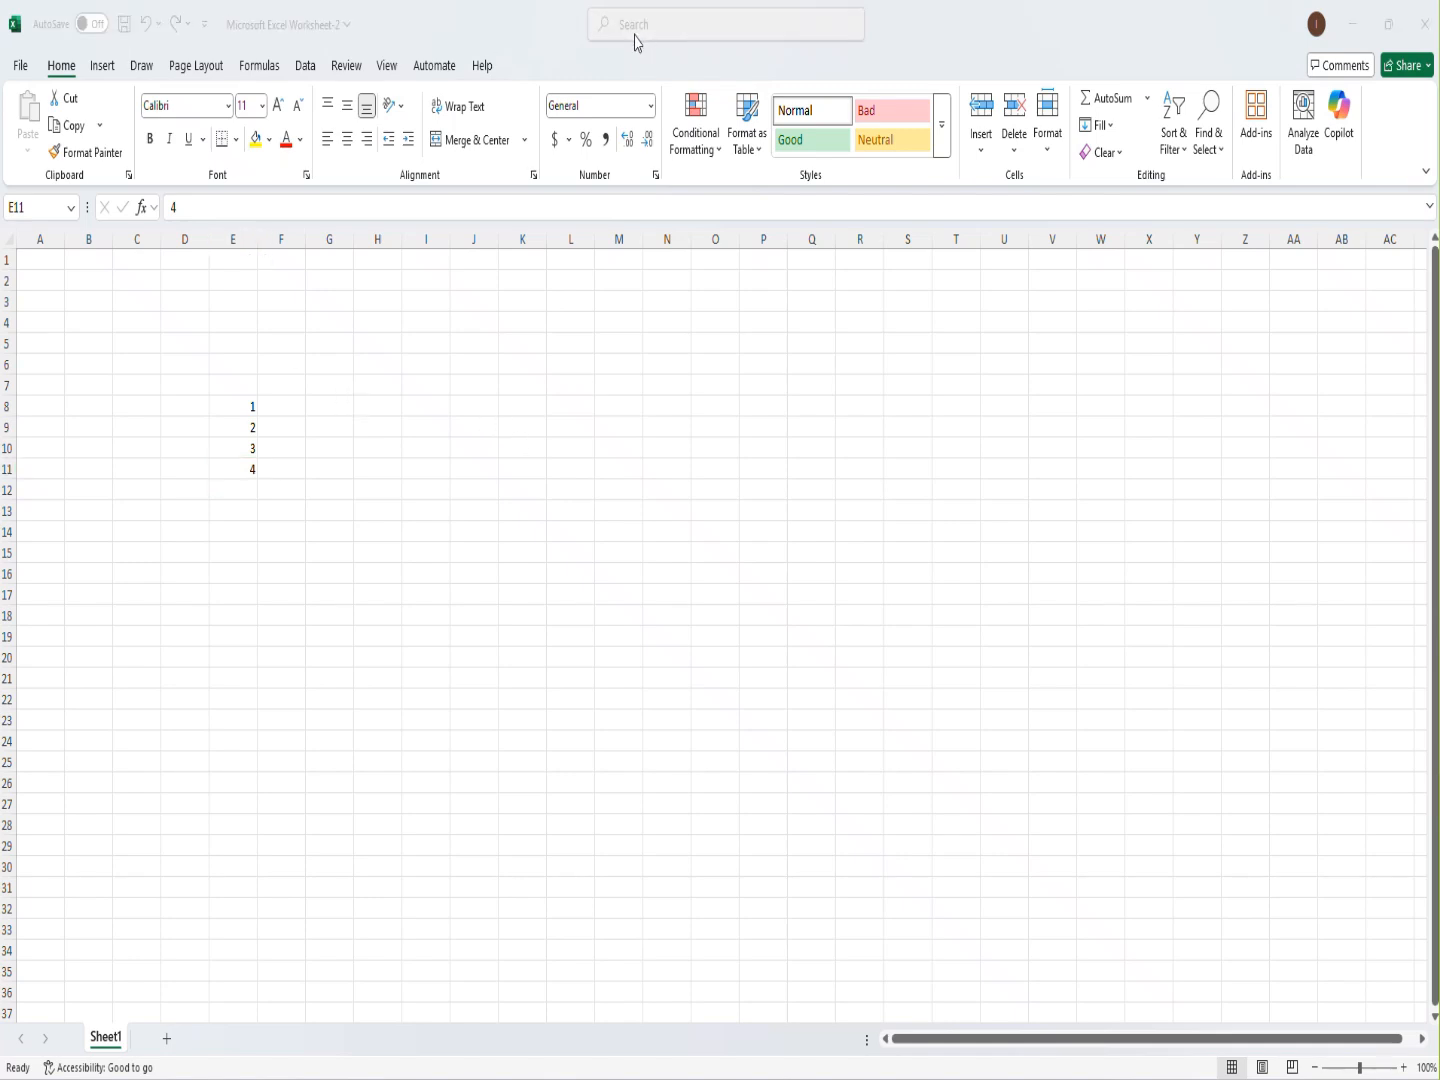
click(358, 449)
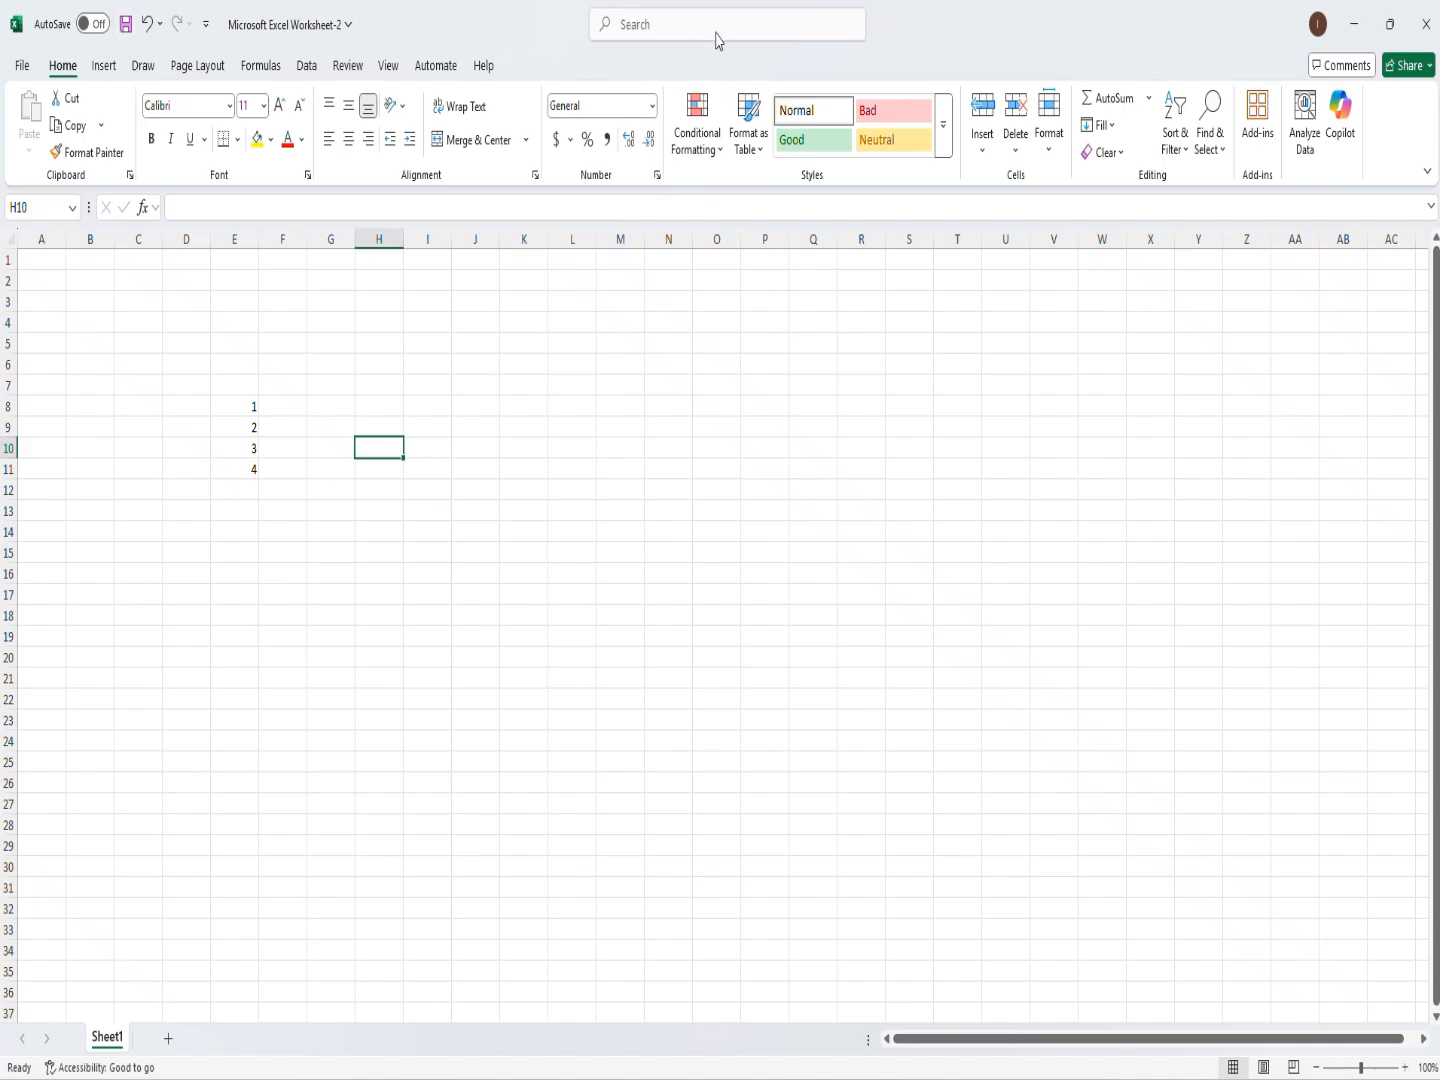
click(644, 35)
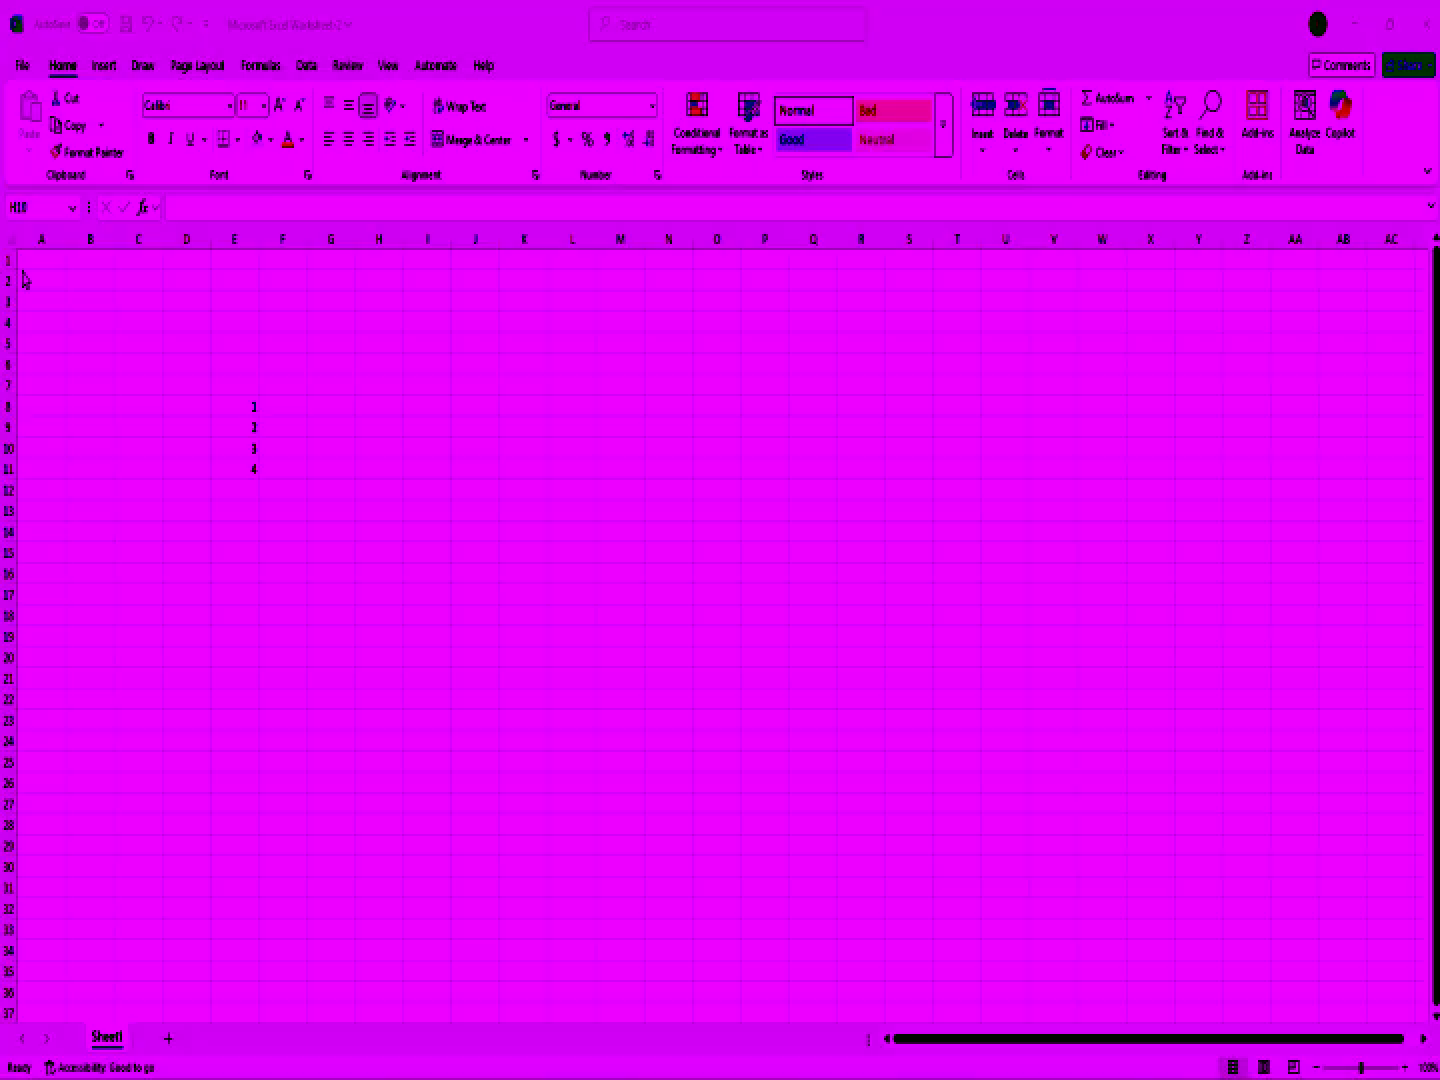
key(Escape)
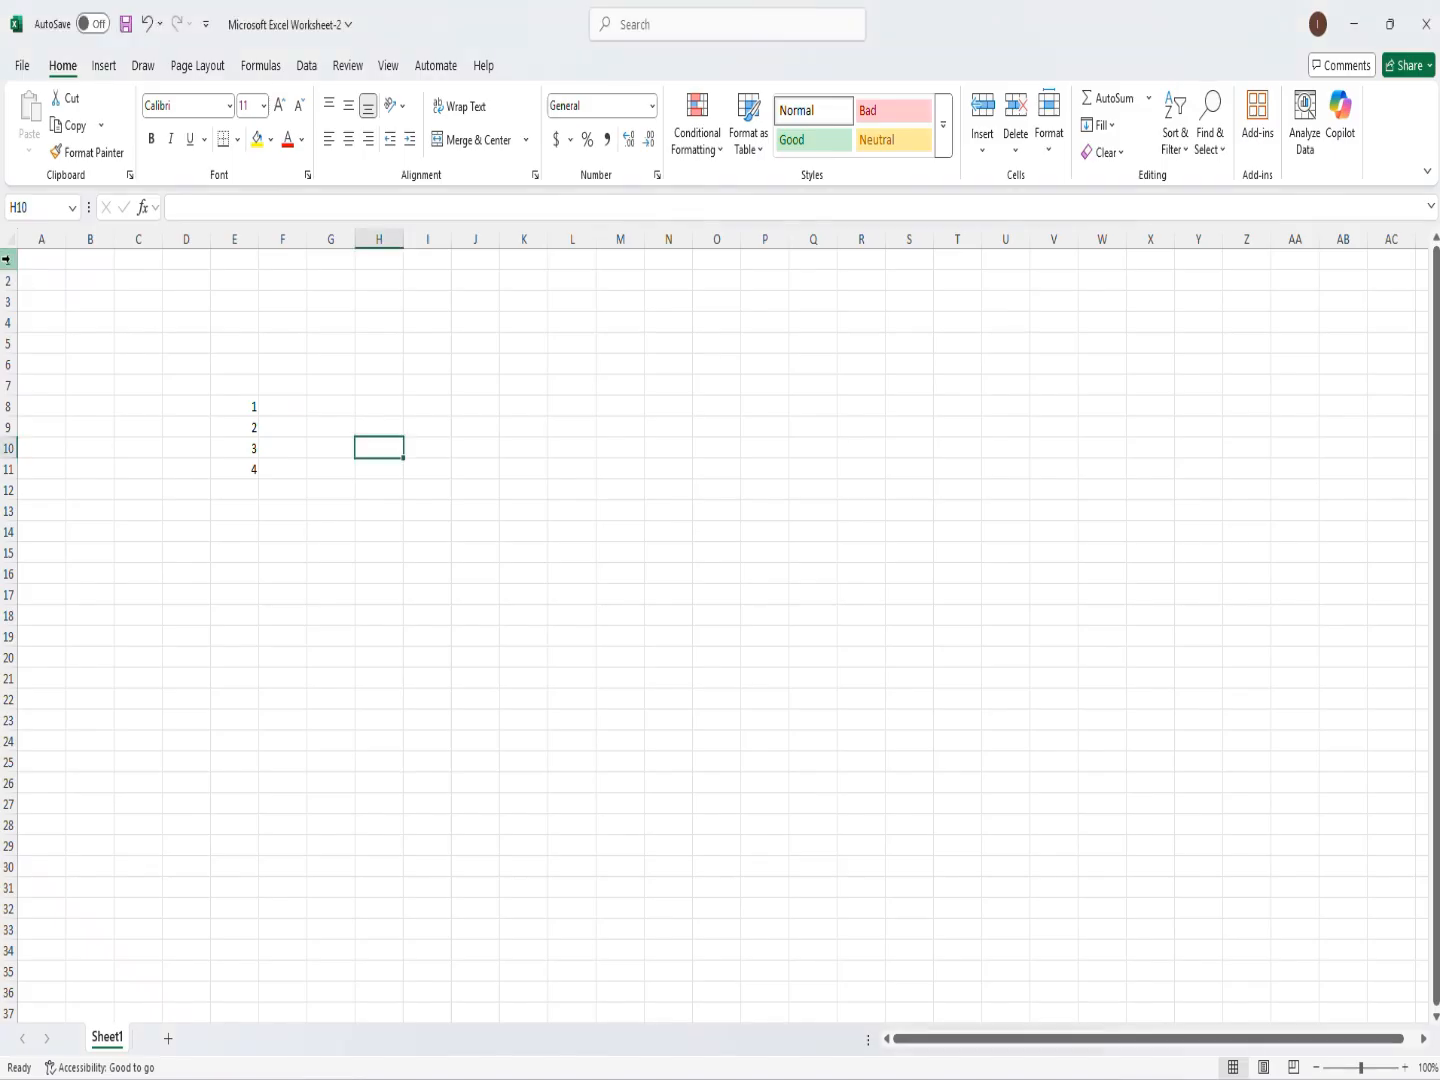
Select entire rows between 1 and 5, and entire columns one after another up to column E
click(5, 260)
drag(10, 264, 10, 340)
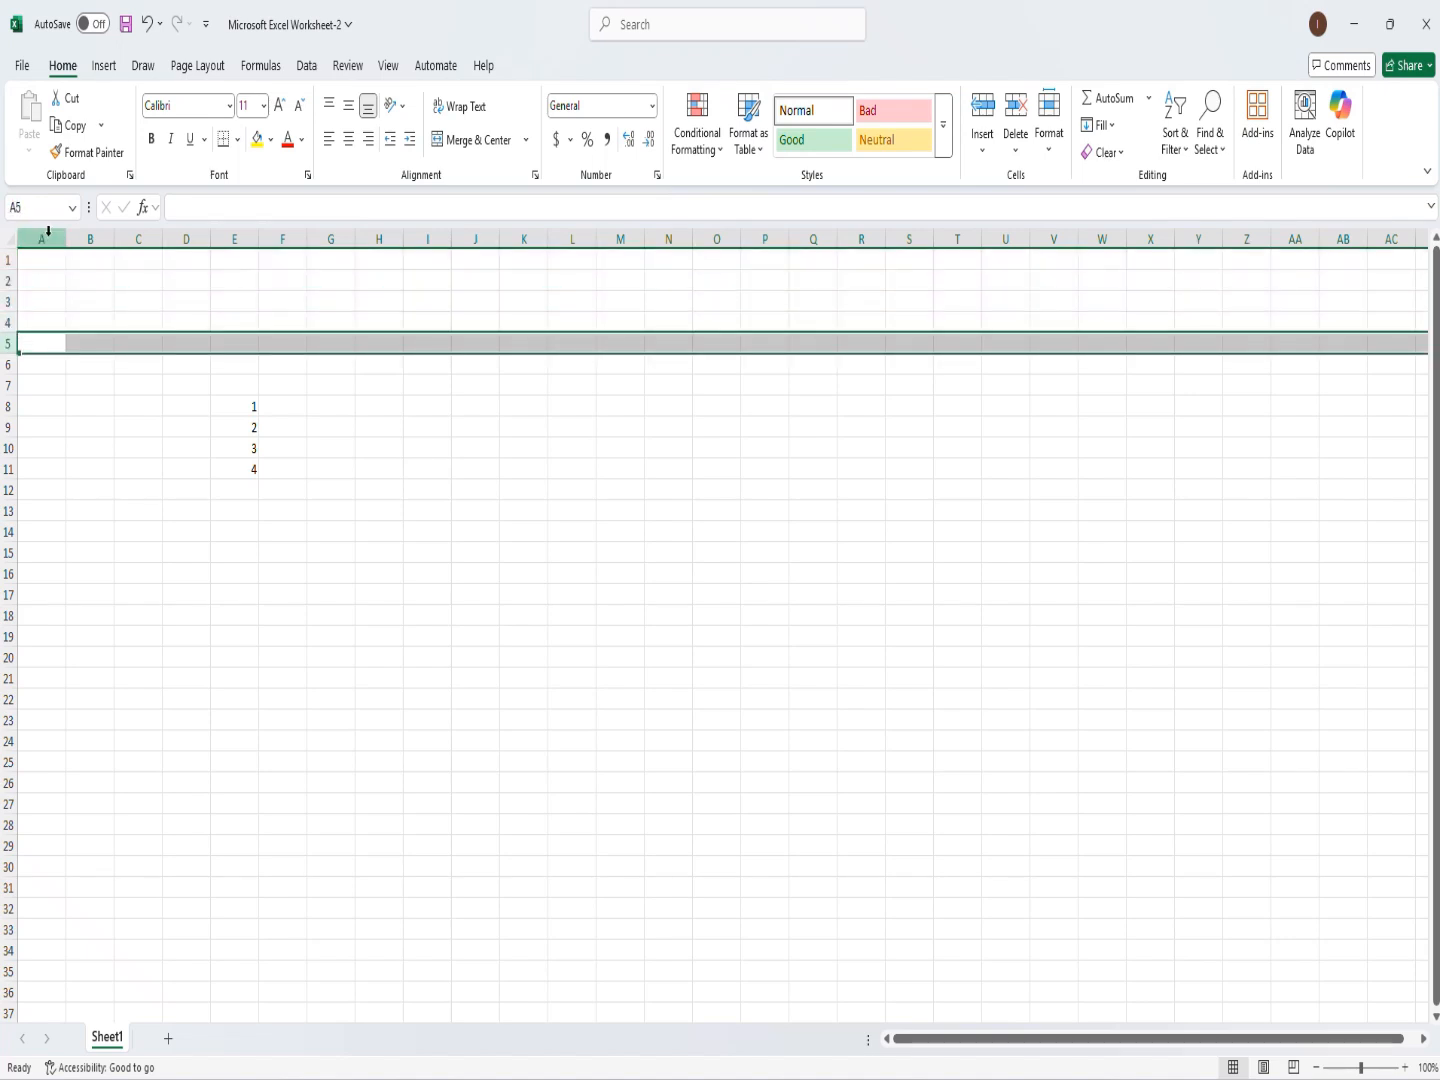
click(45, 237)
click(88, 238)
drag(138, 251, 186, 239)
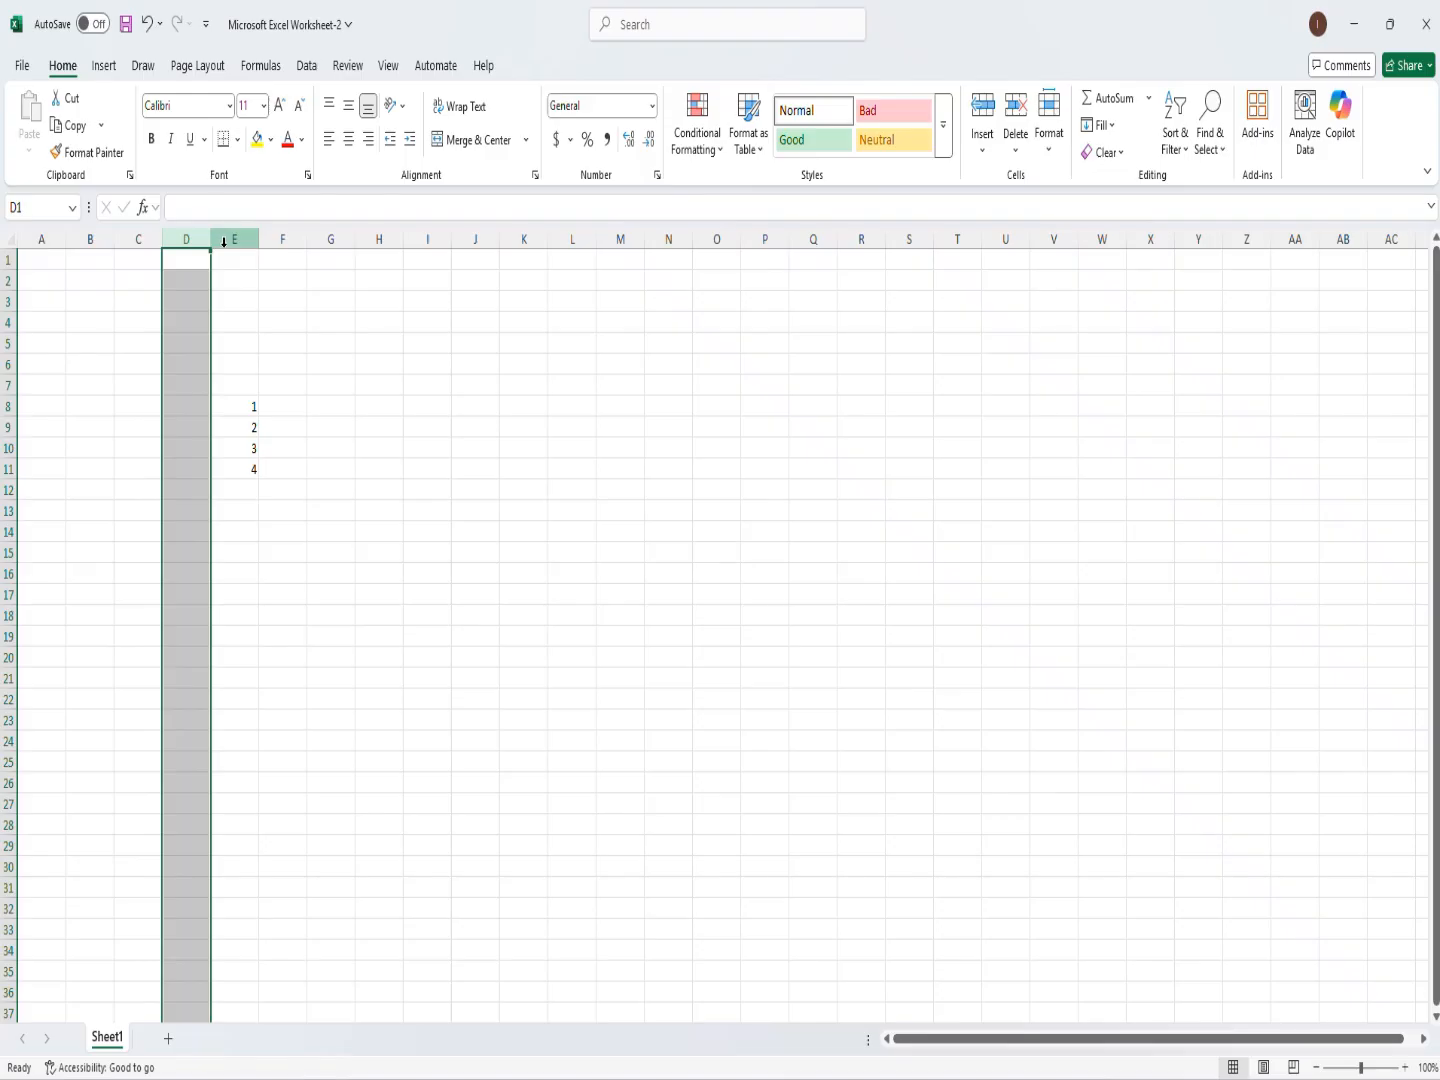
click(221, 240)
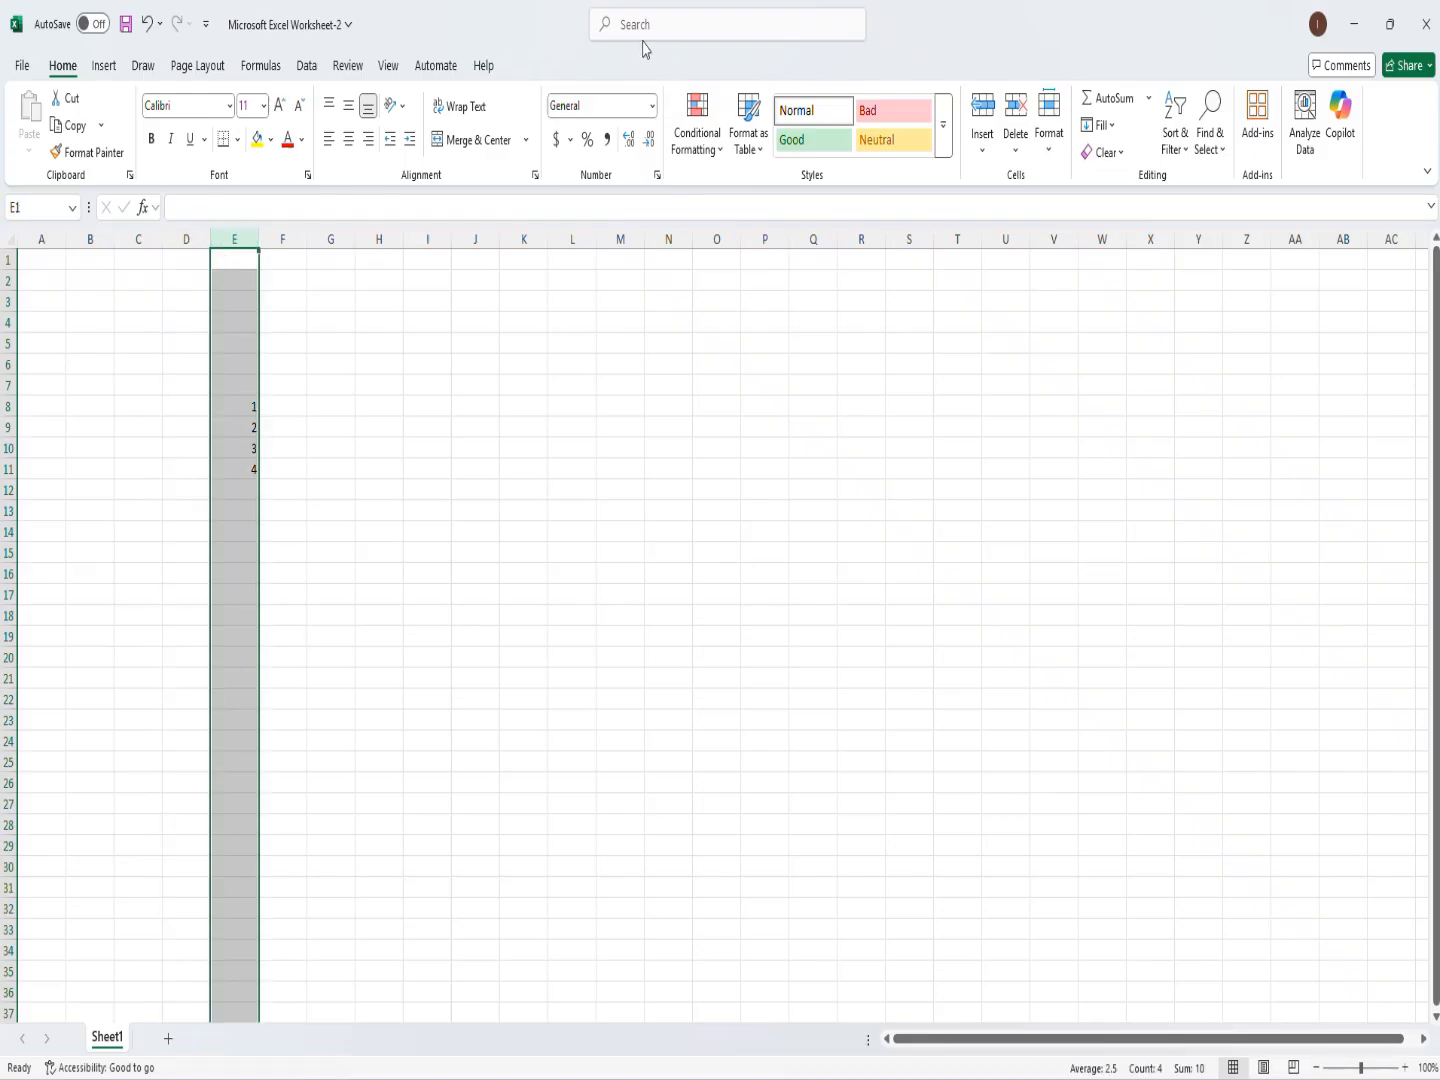
Select several single cells one after another, ending at cell A1
click(131, 366)
click(90, 400)
click(87, 440)
click(33, 261)
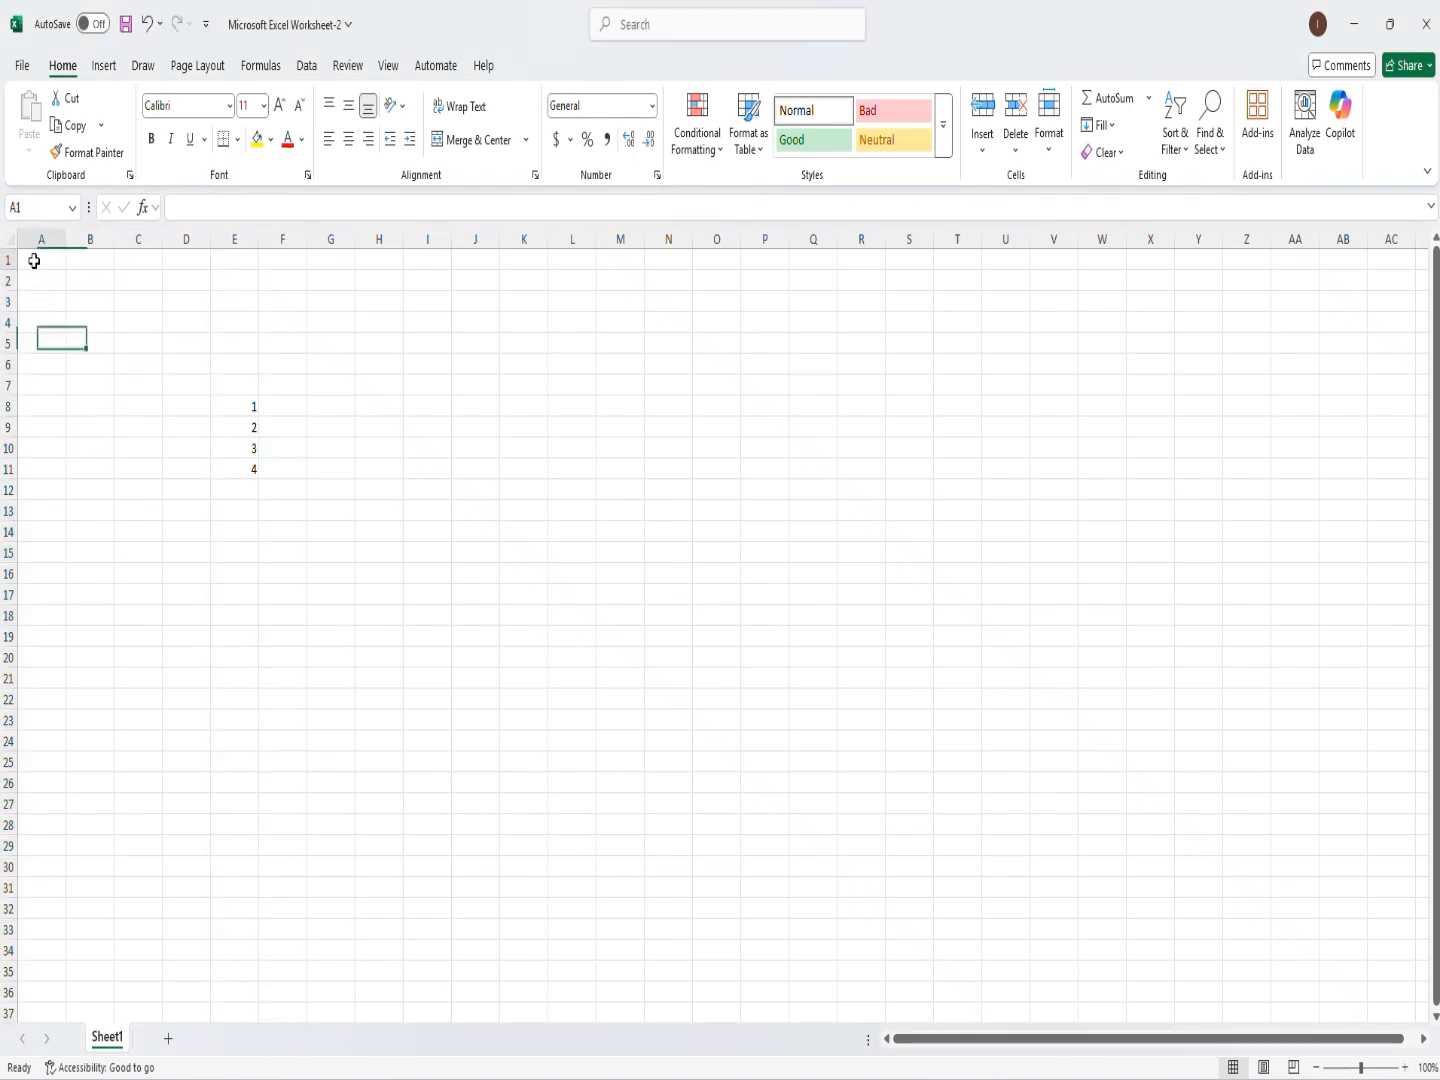
Move the active cell one cell at a time from A3 through C5 to E8
click(47, 298)
key(Right)
key(Right)
key(Down)
key(Down)
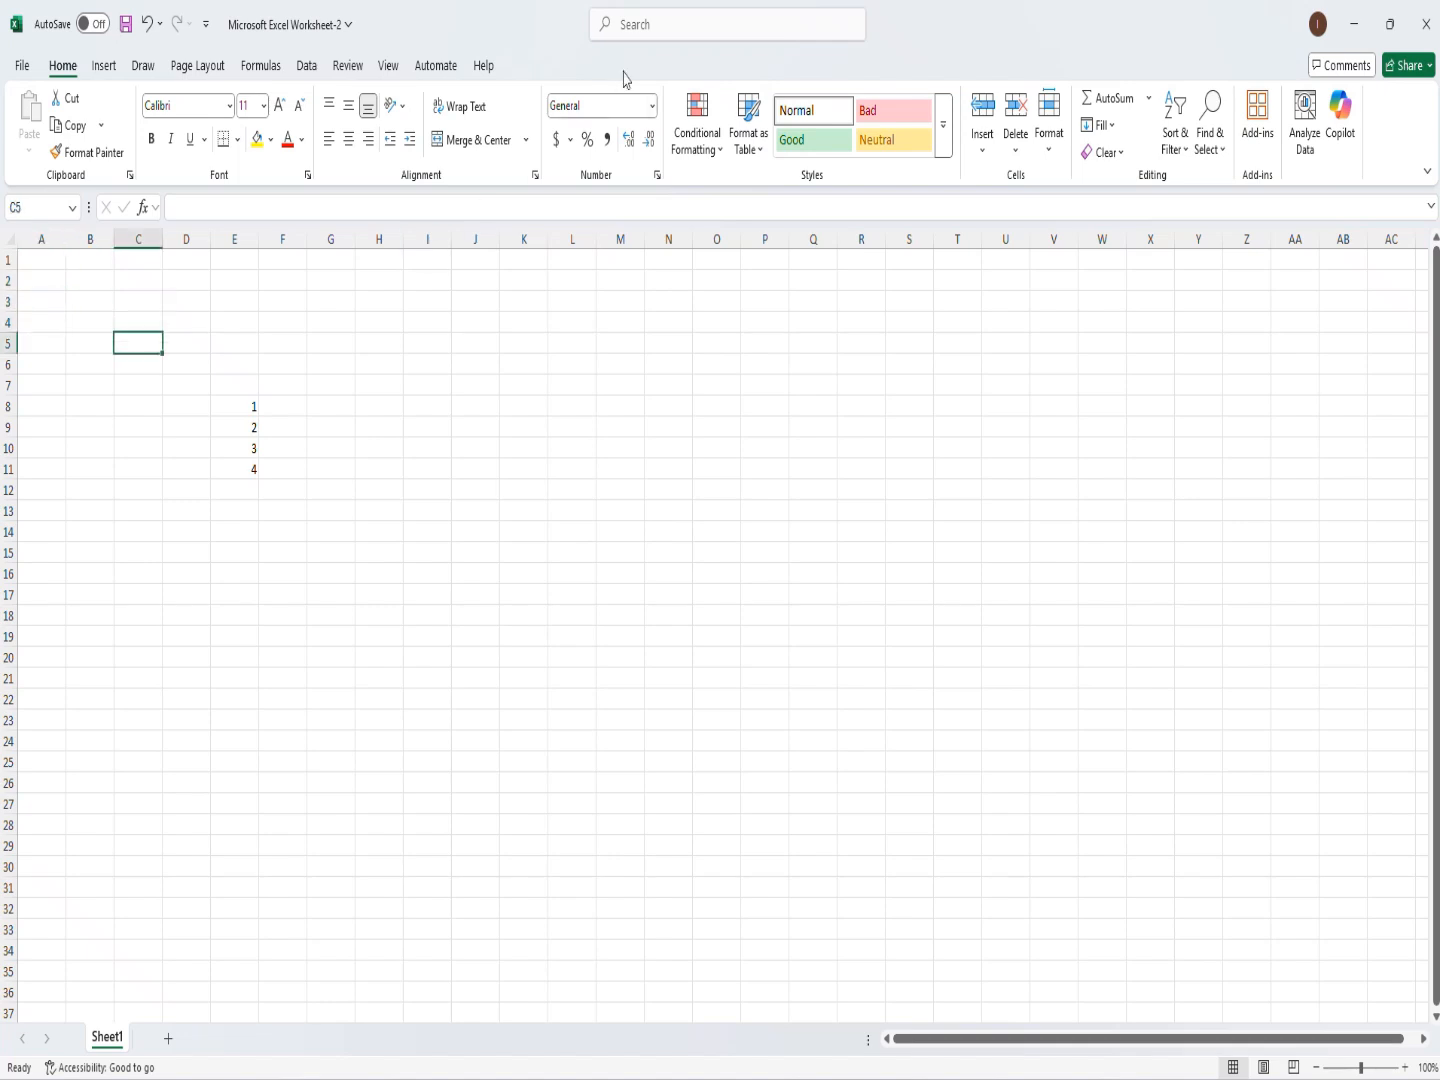
key(Right)
key(Right)
key(Down)
key(Down)
key(Down)
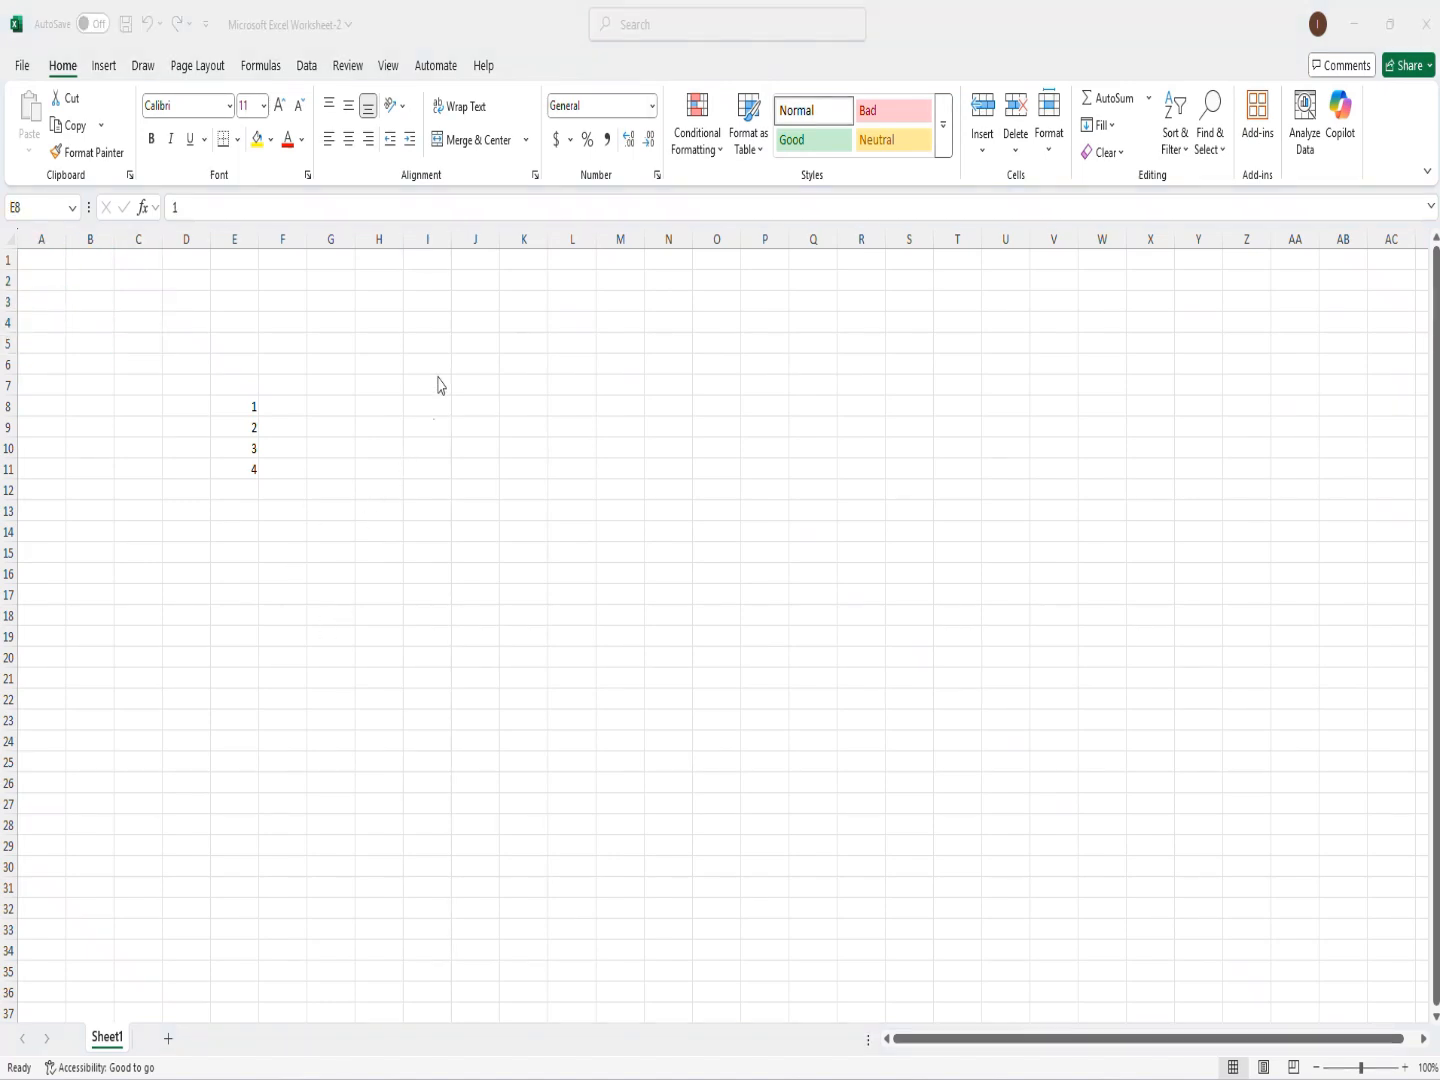
click(240, 404)
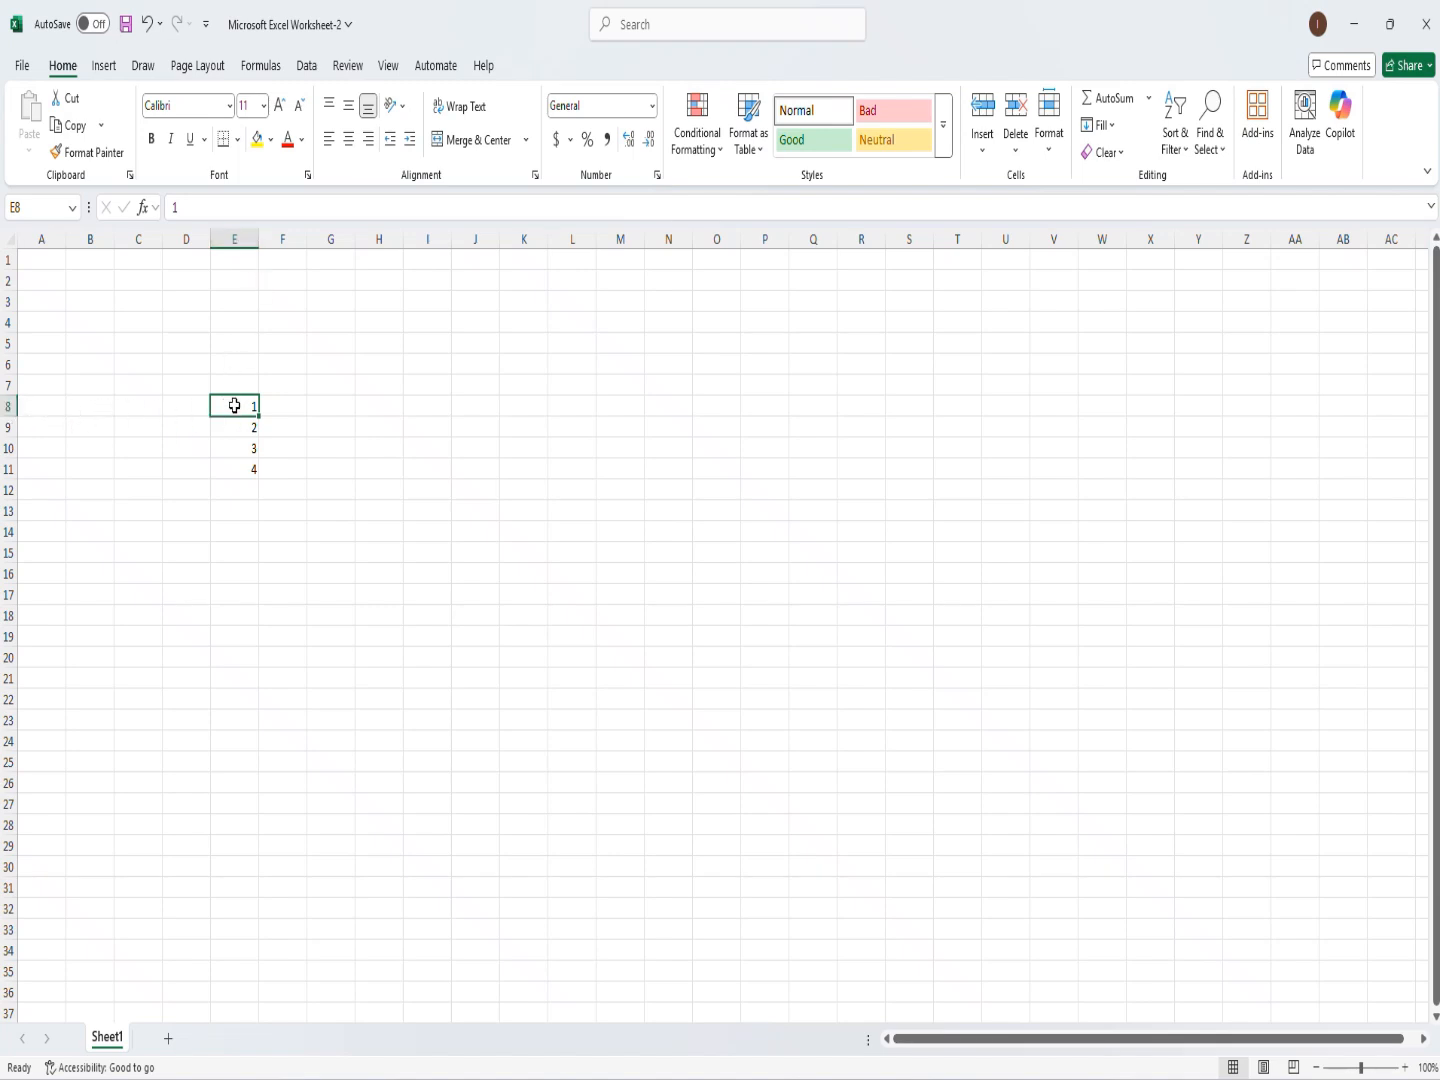
Enter the text abcd in cell I3 through the formula bar
click(426, 298)
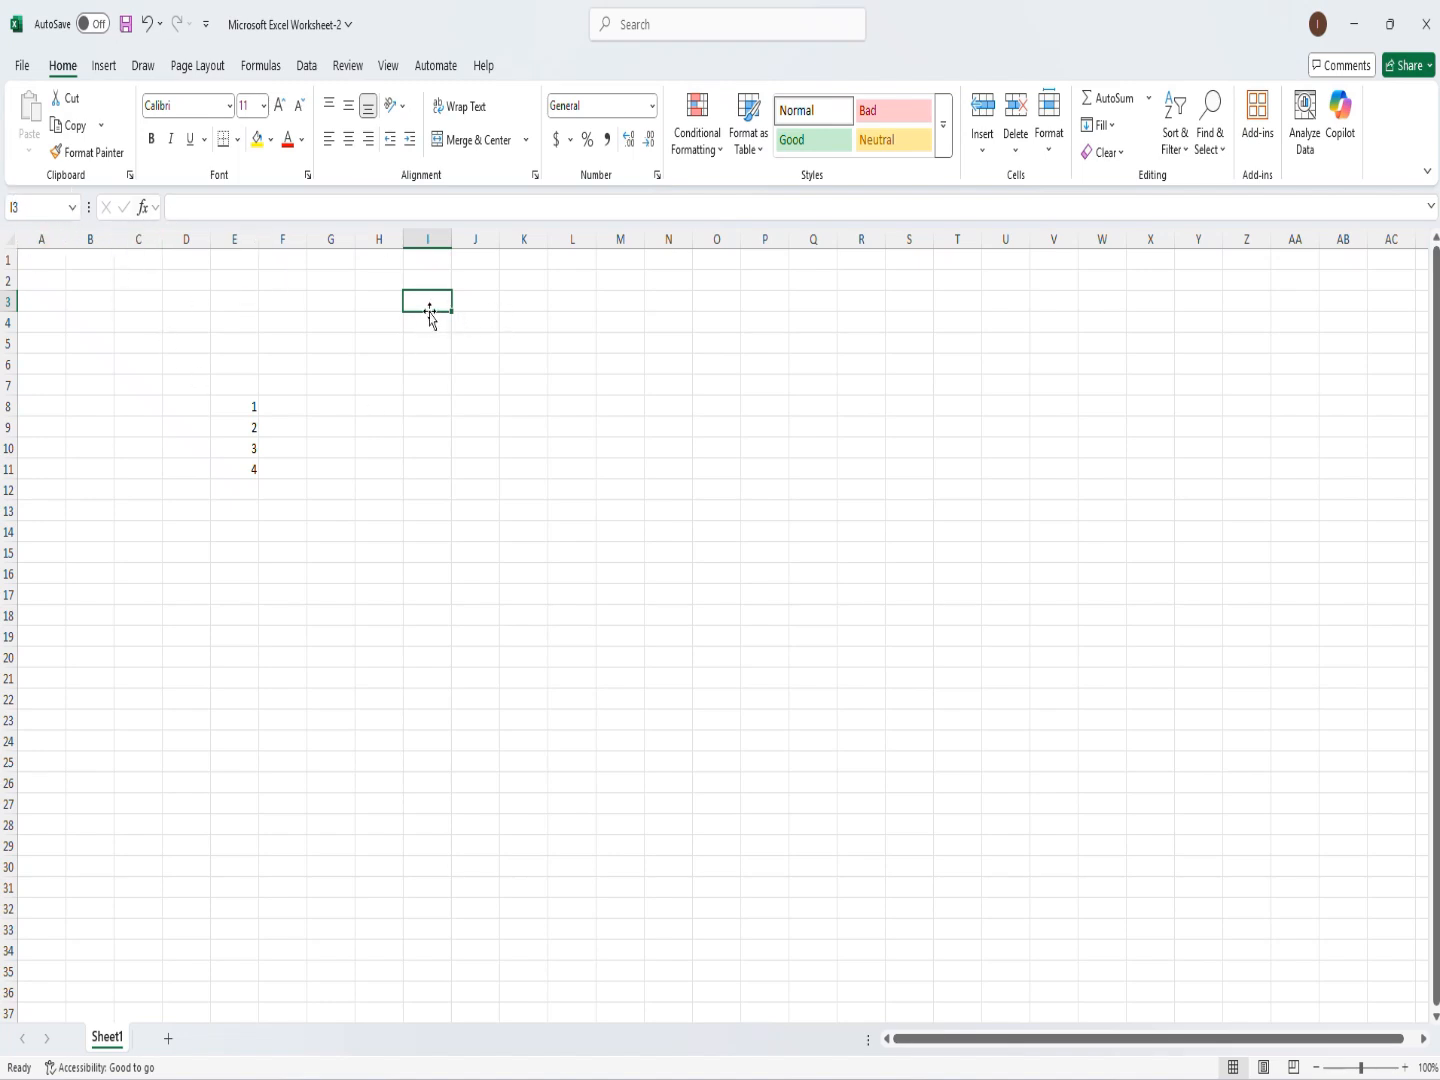
click(220, 206)
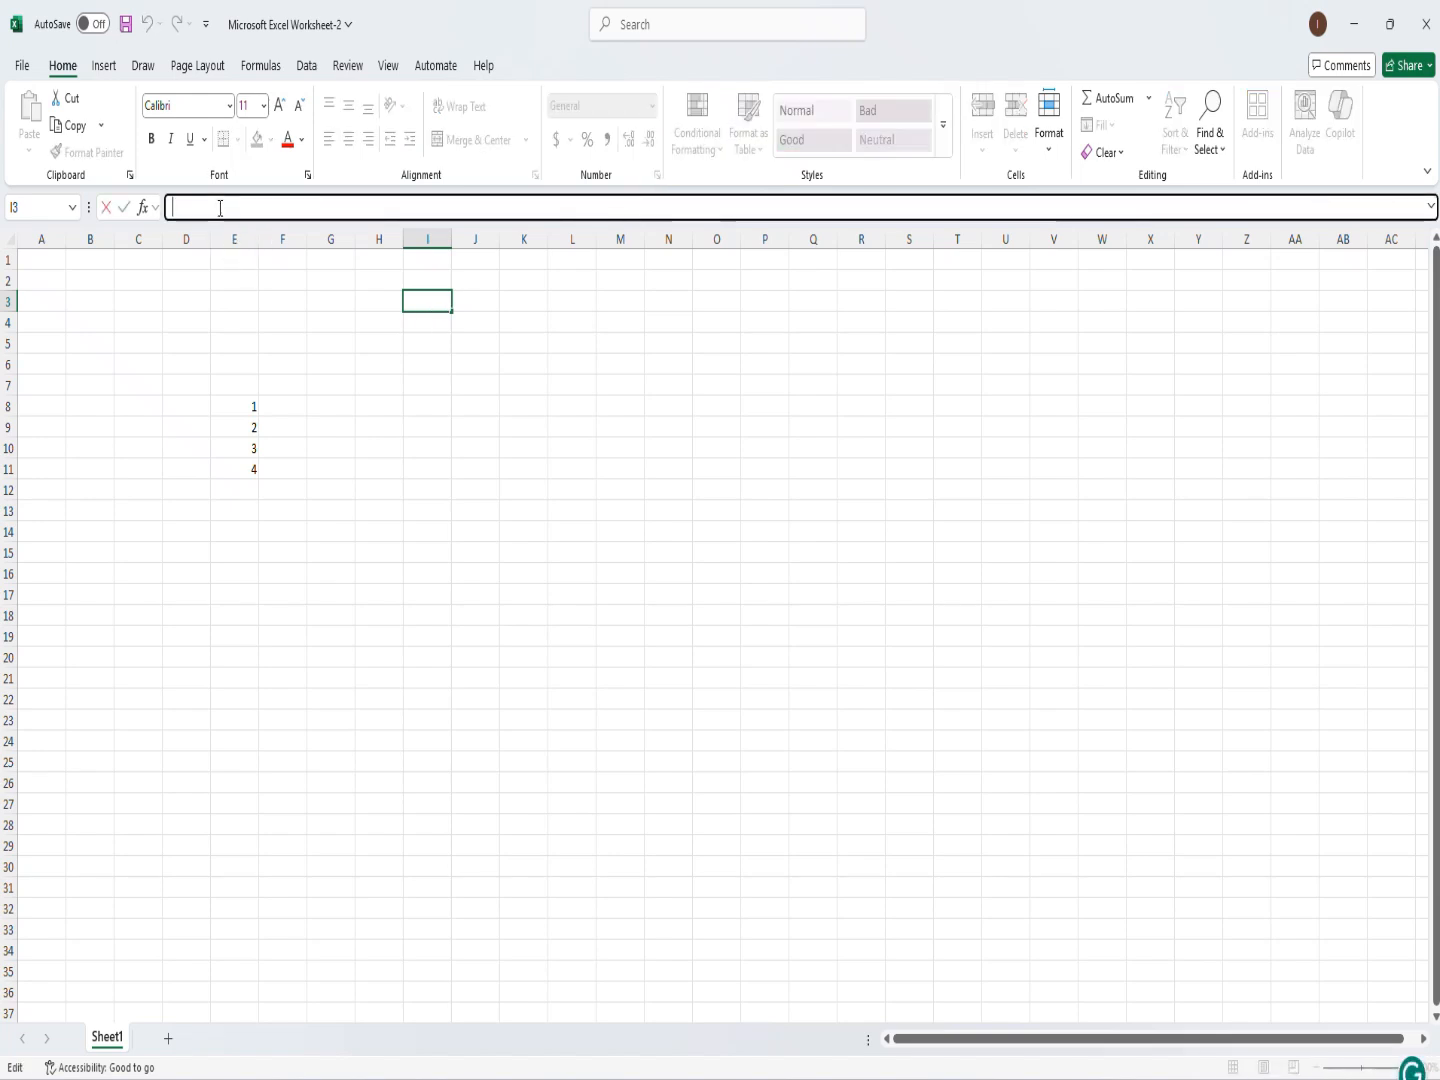
text(abcd)
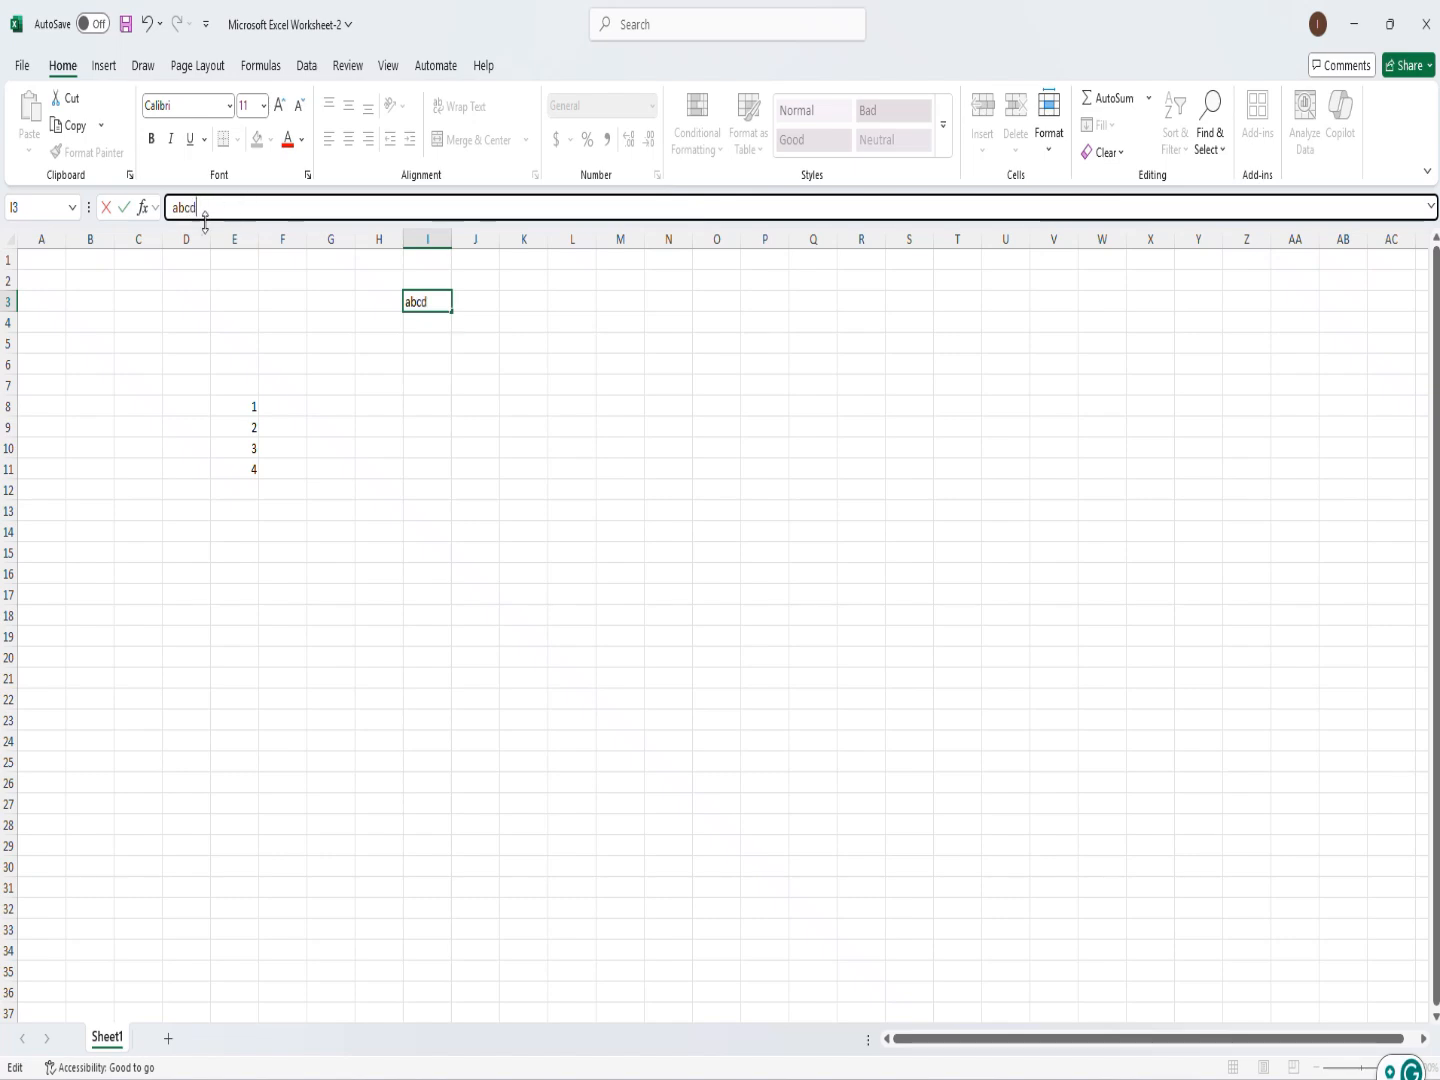
click(428, 330)
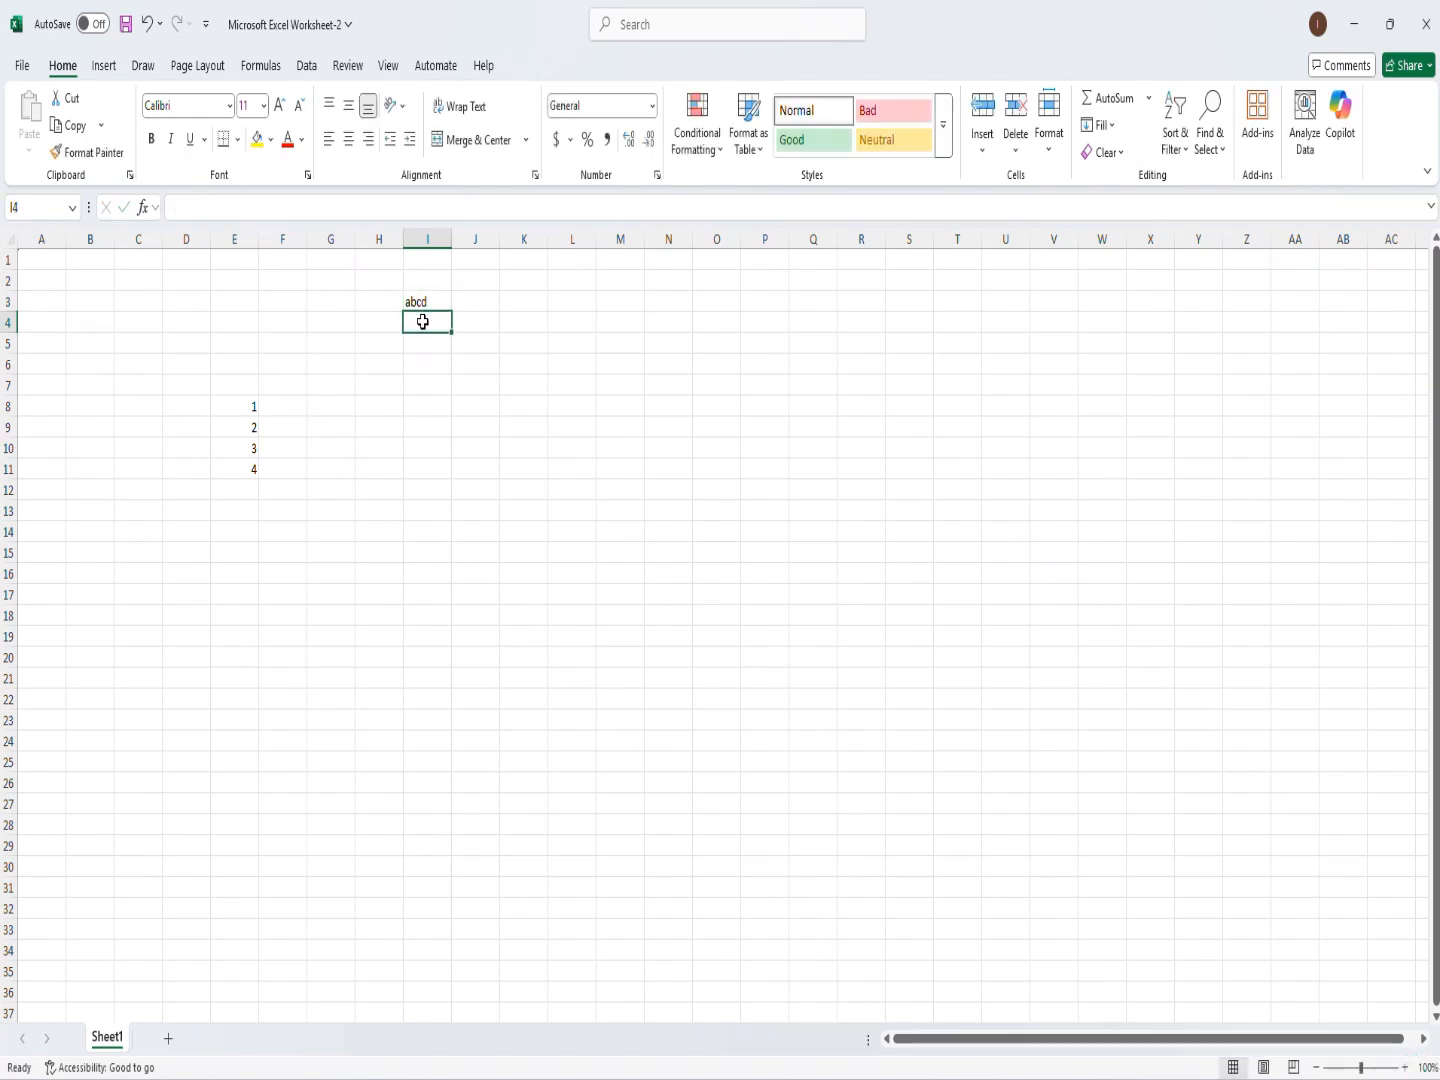
Draft 1234 in cell I4, edit it to 100 in the formula bar, and cancel the entry
double_click(423, 320)
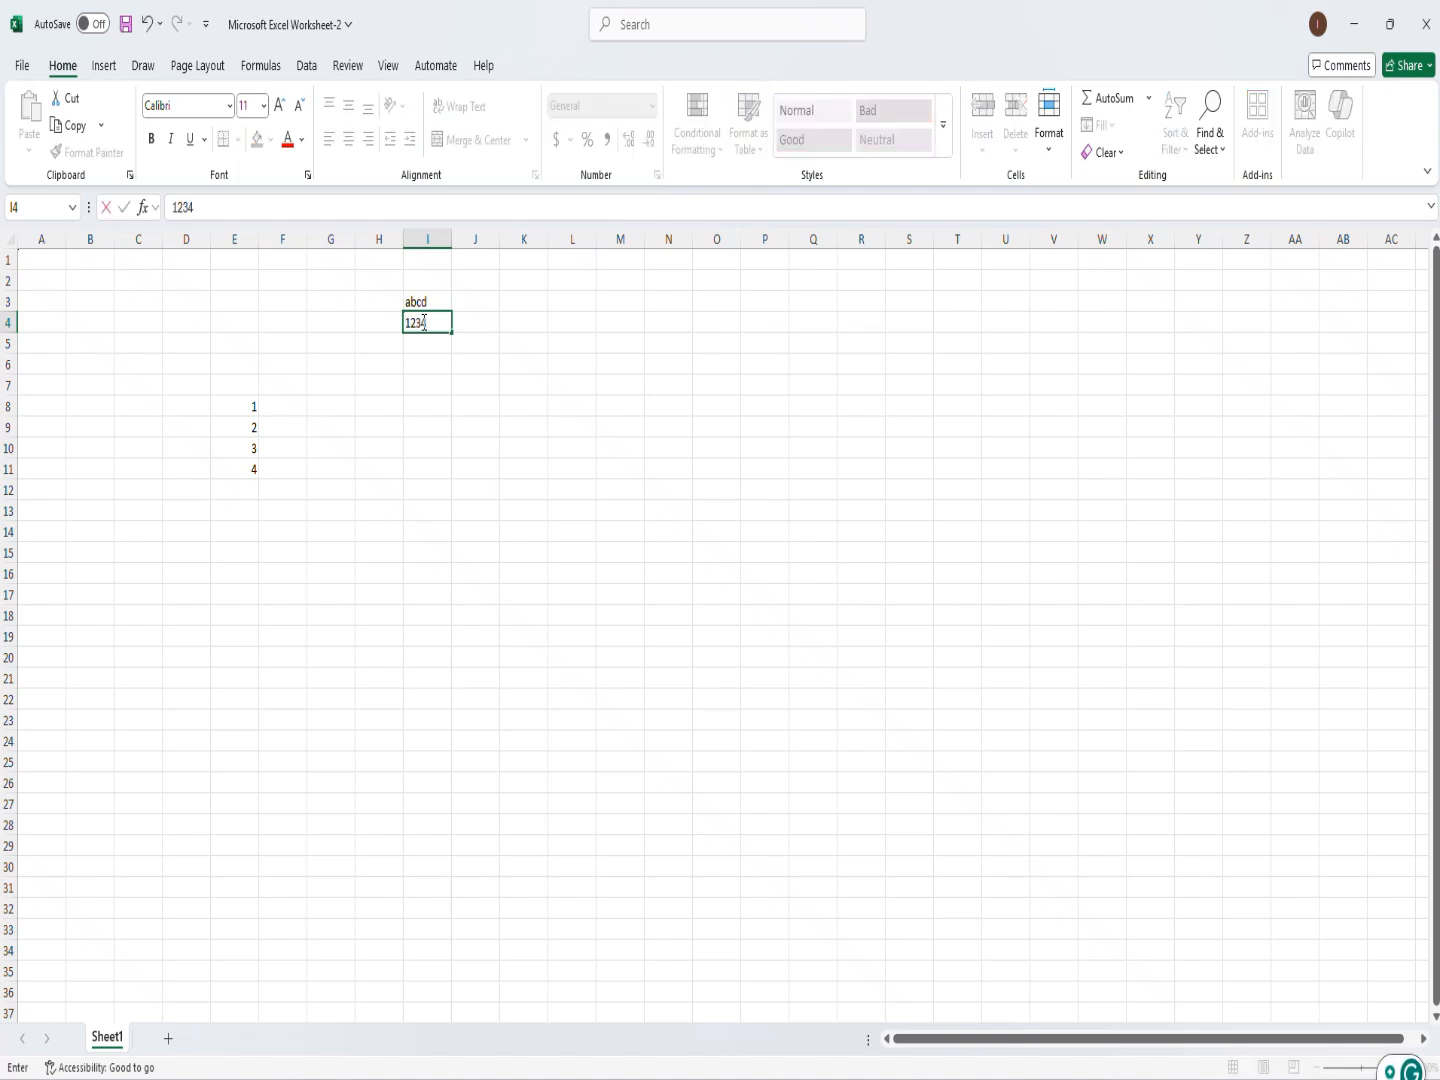
click(203, 208)
key(BackSpace)
key(BackSpace)
key(BackSpace)
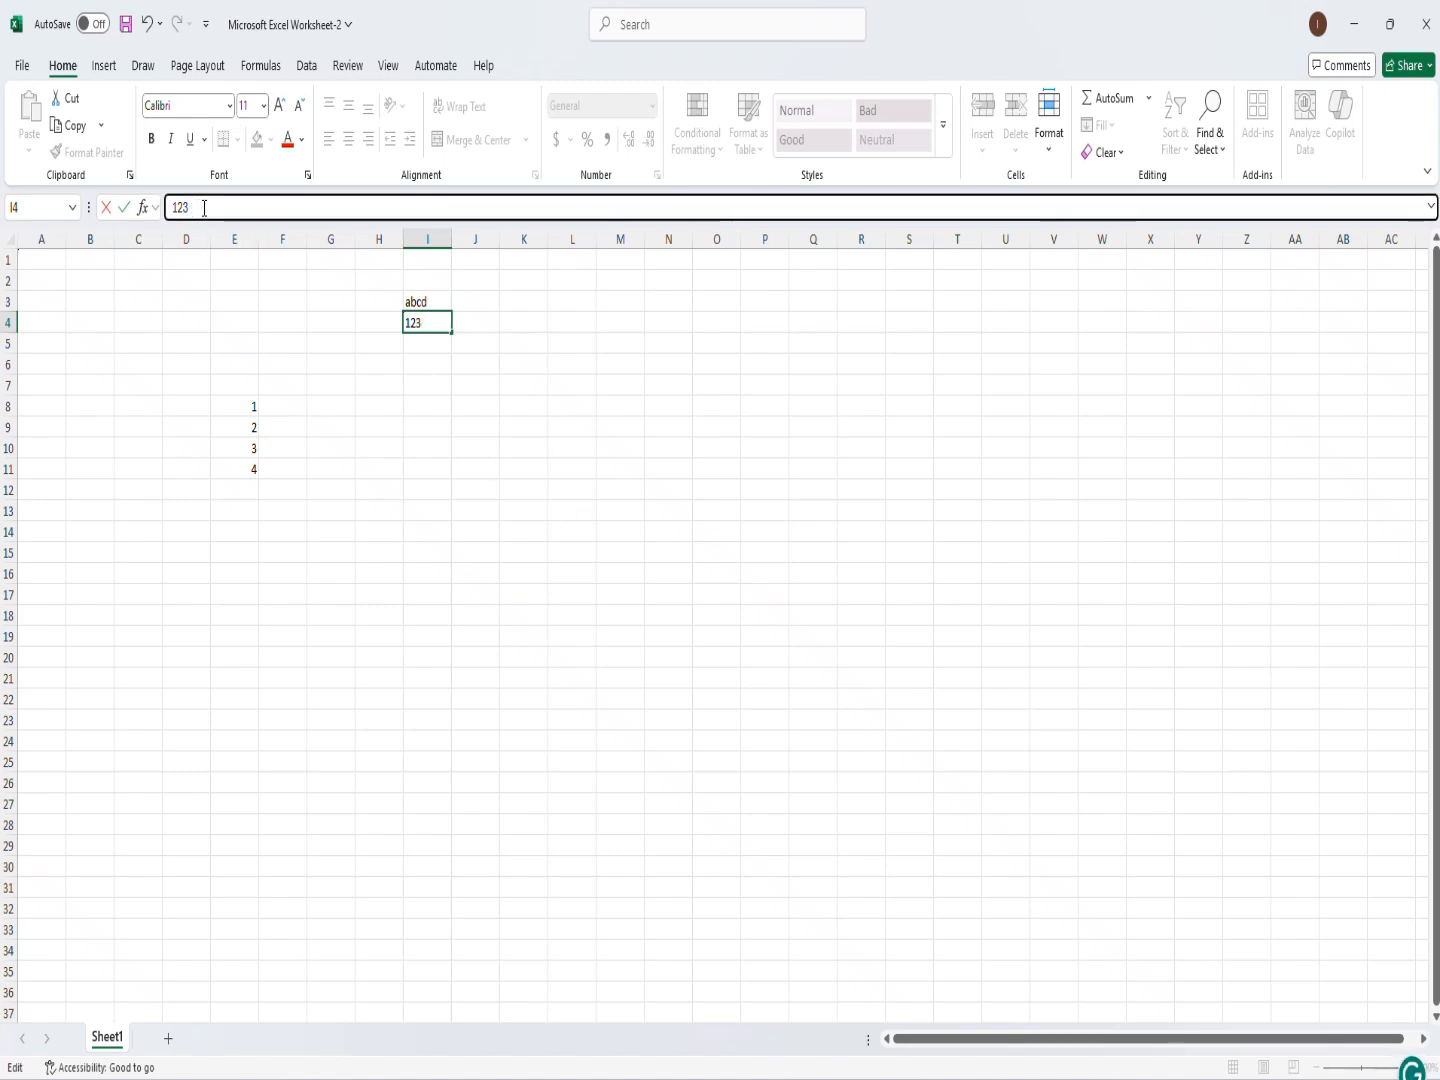
text(00)
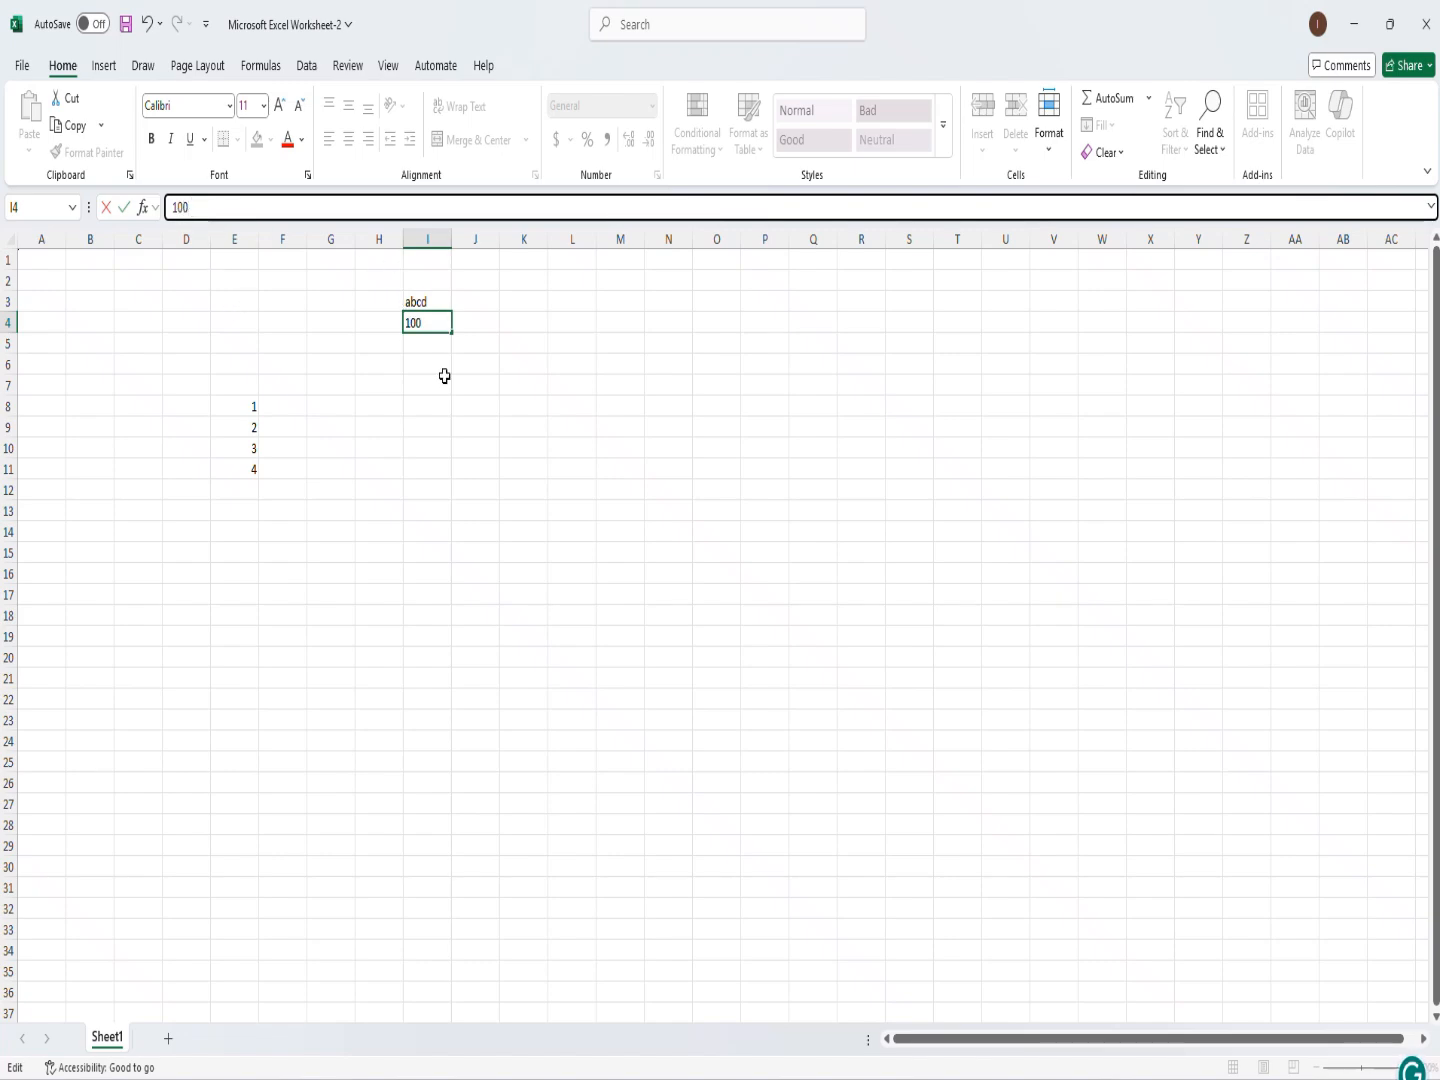
click(107, 209)
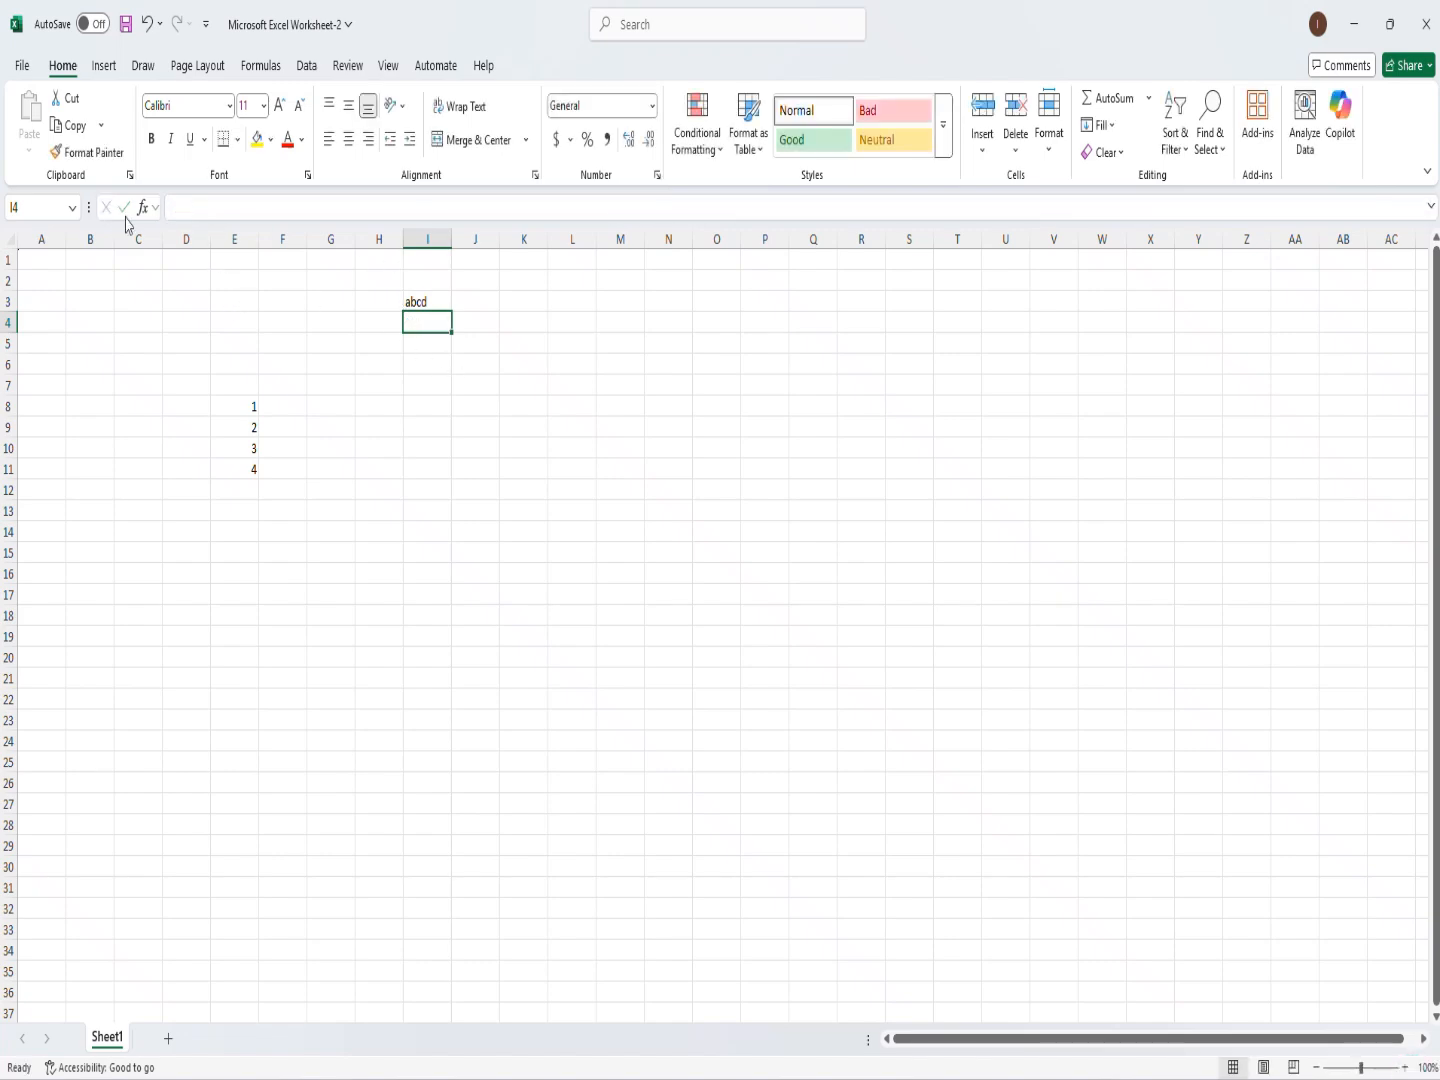
Enter 100 in cell I4 and center the sheet's cell contents horizontally and vertically
click(191, 211)
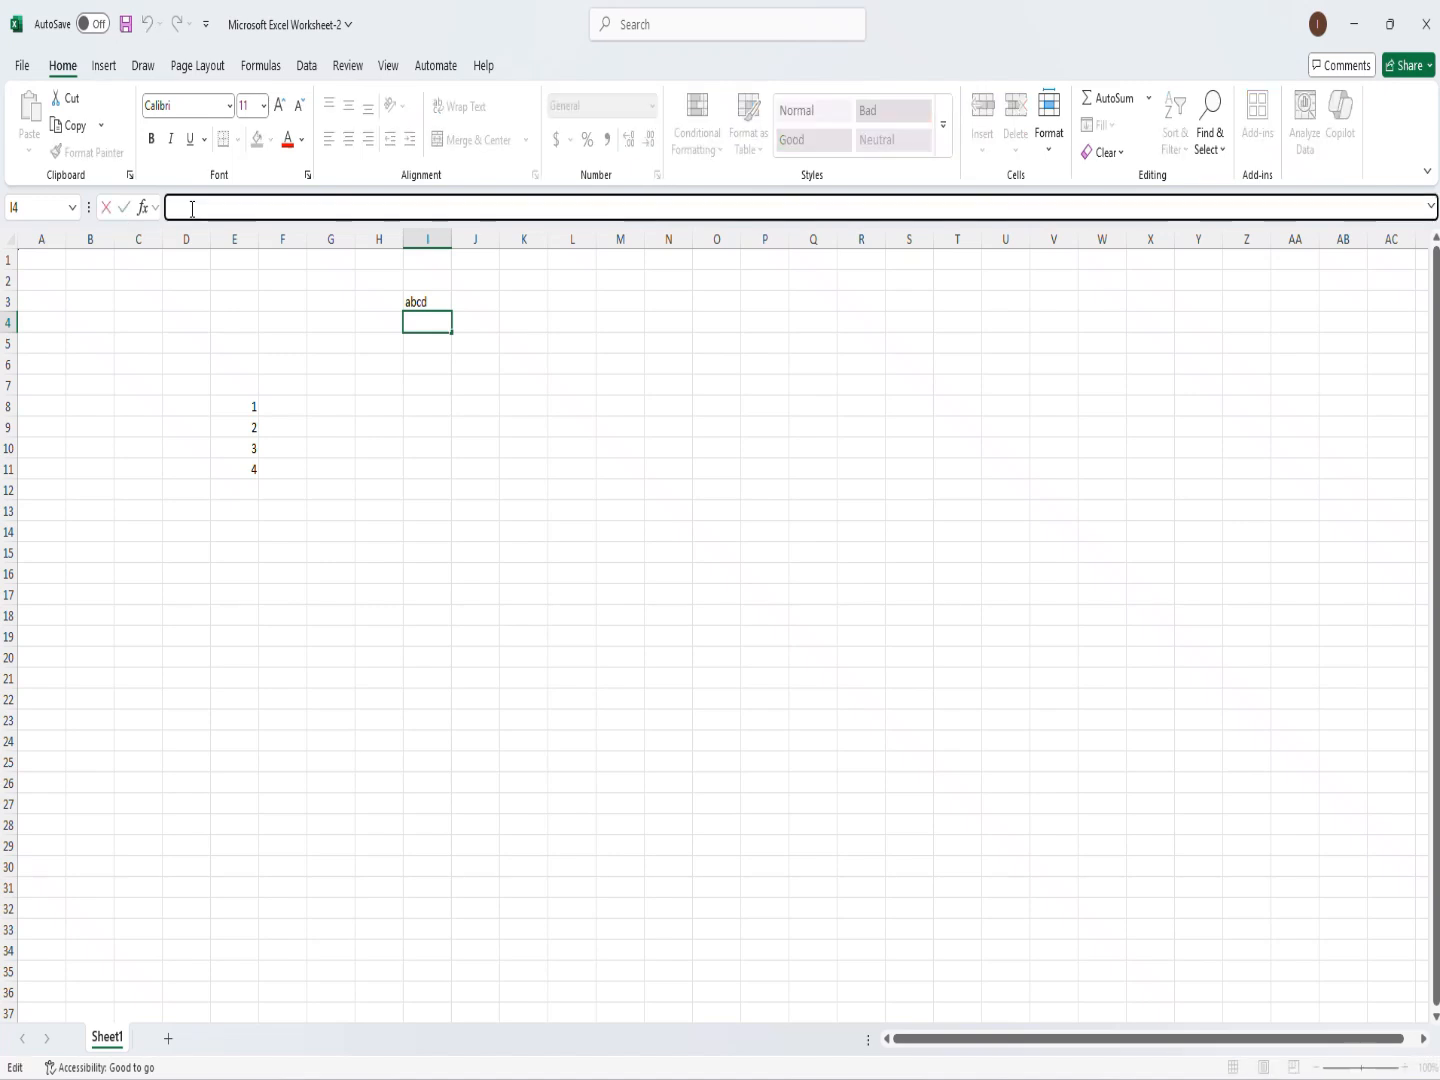
click(360, 405)
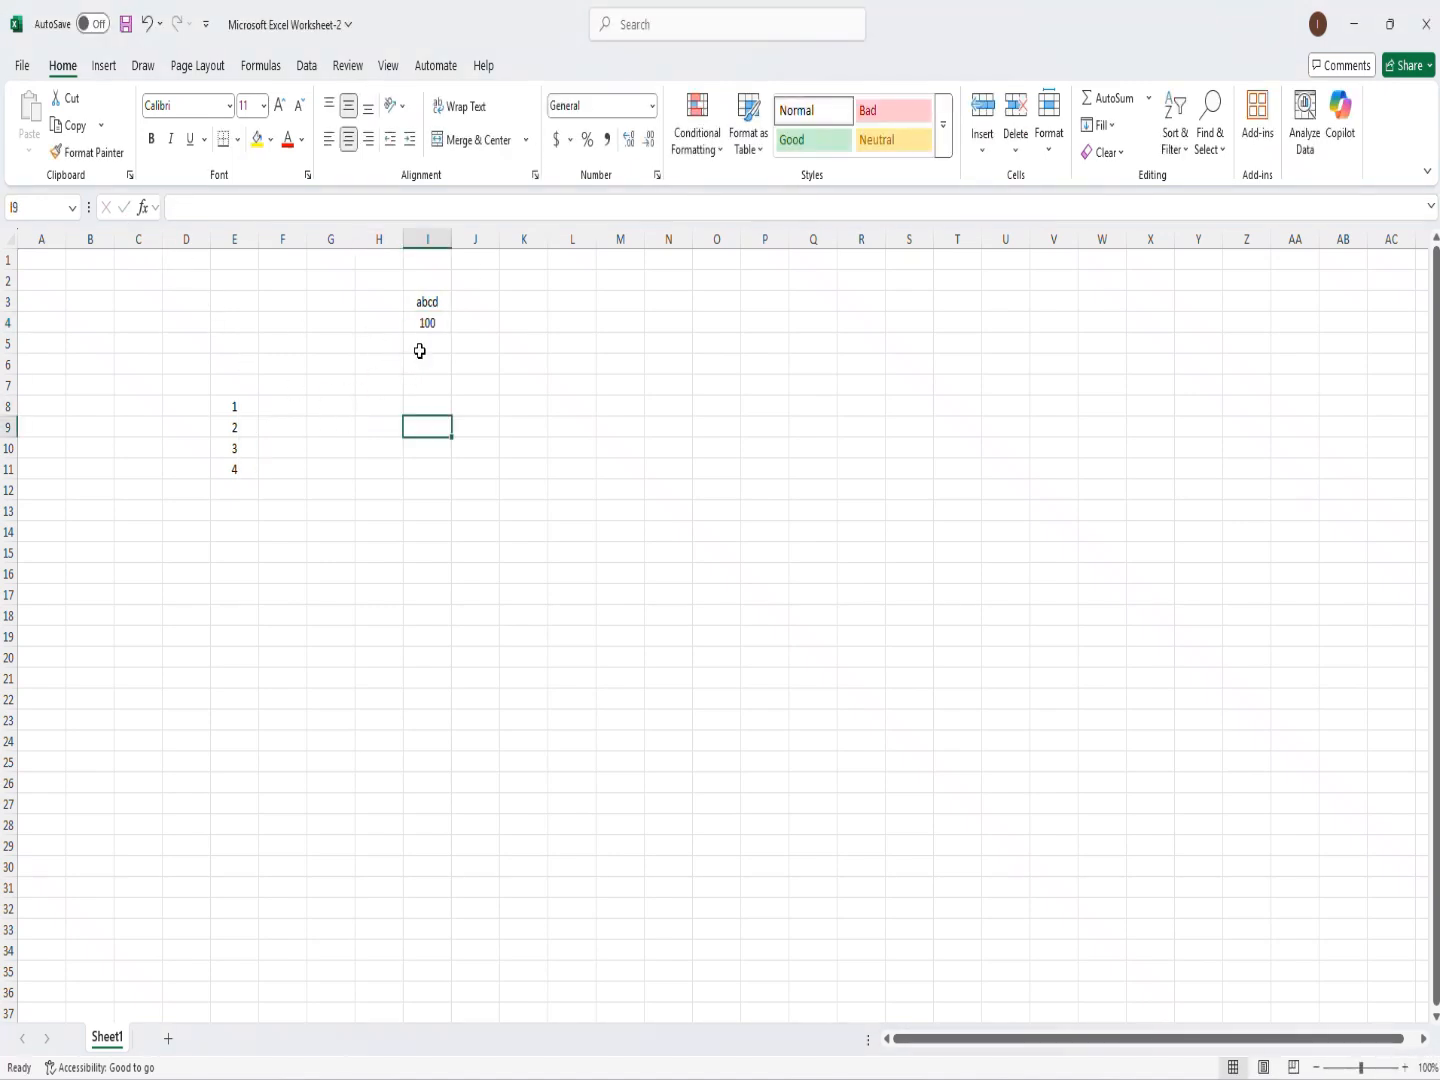
Insert a SUM function in cell I5 with I4 as its argument
click(420, 349)
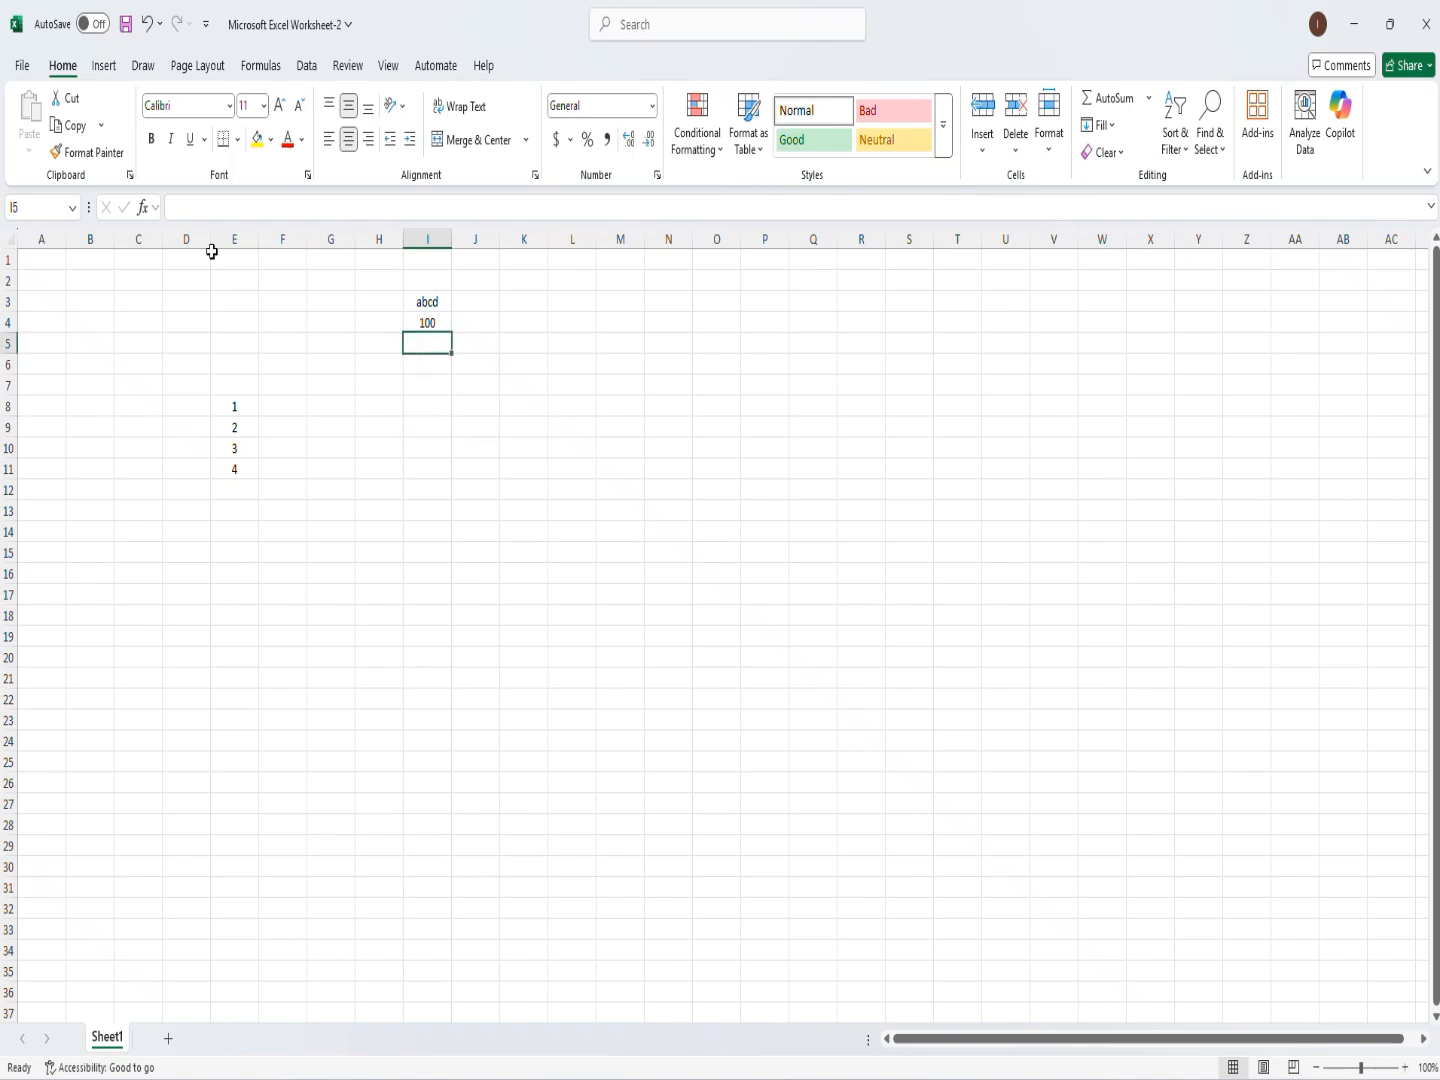
click(149, 208)
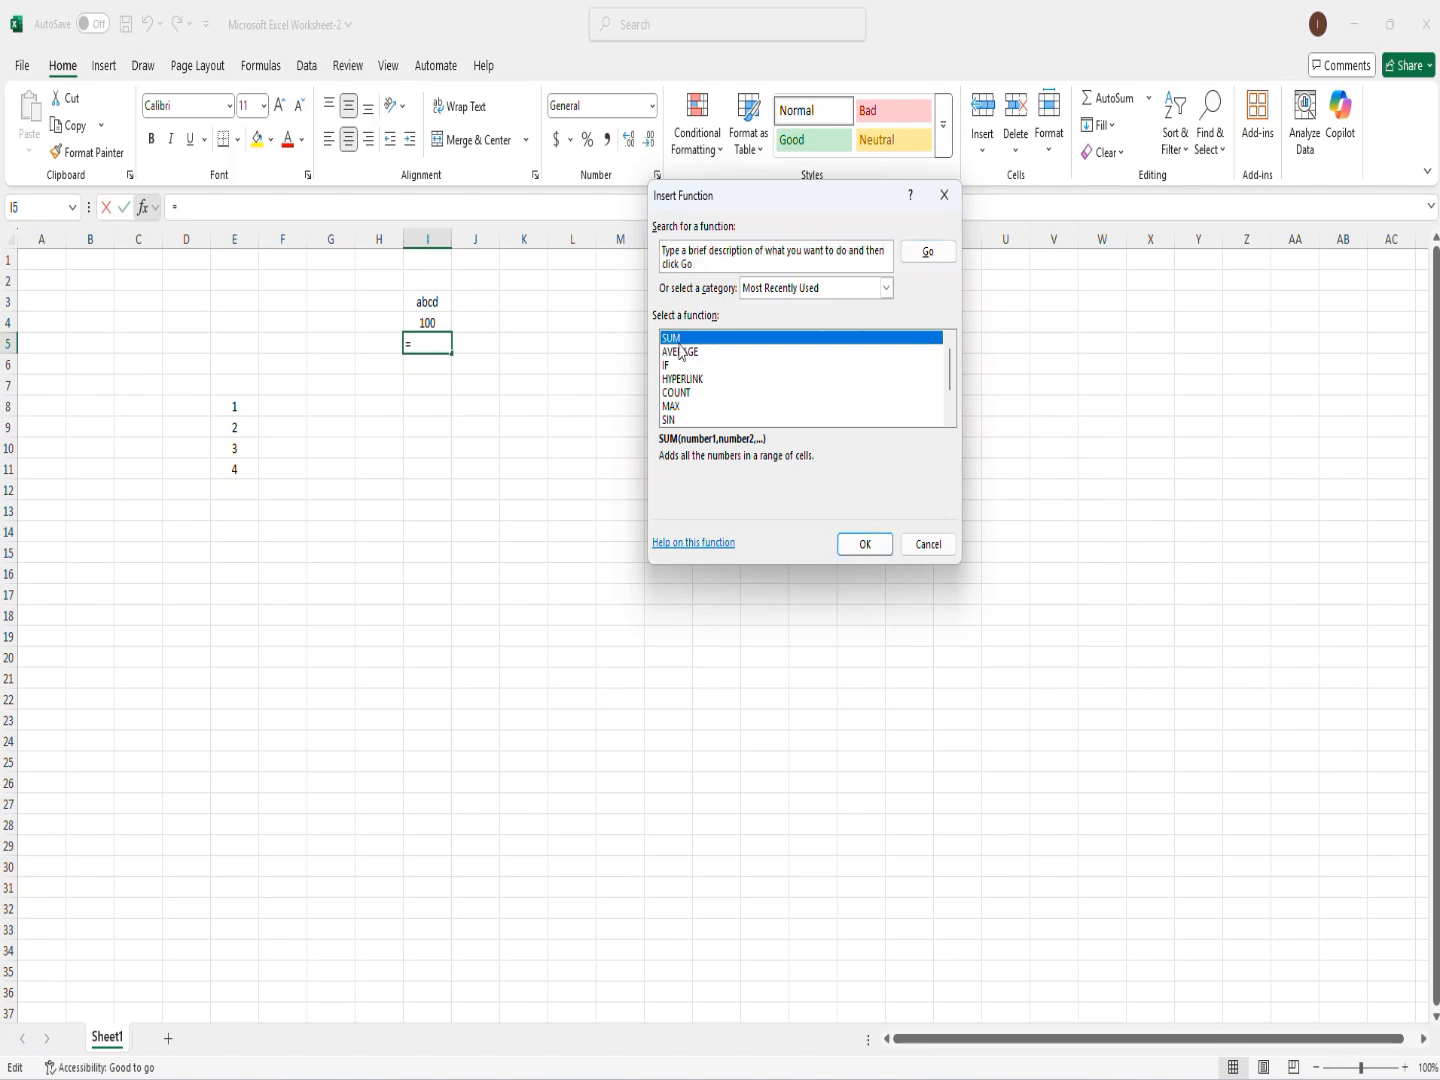
click(862, 544)
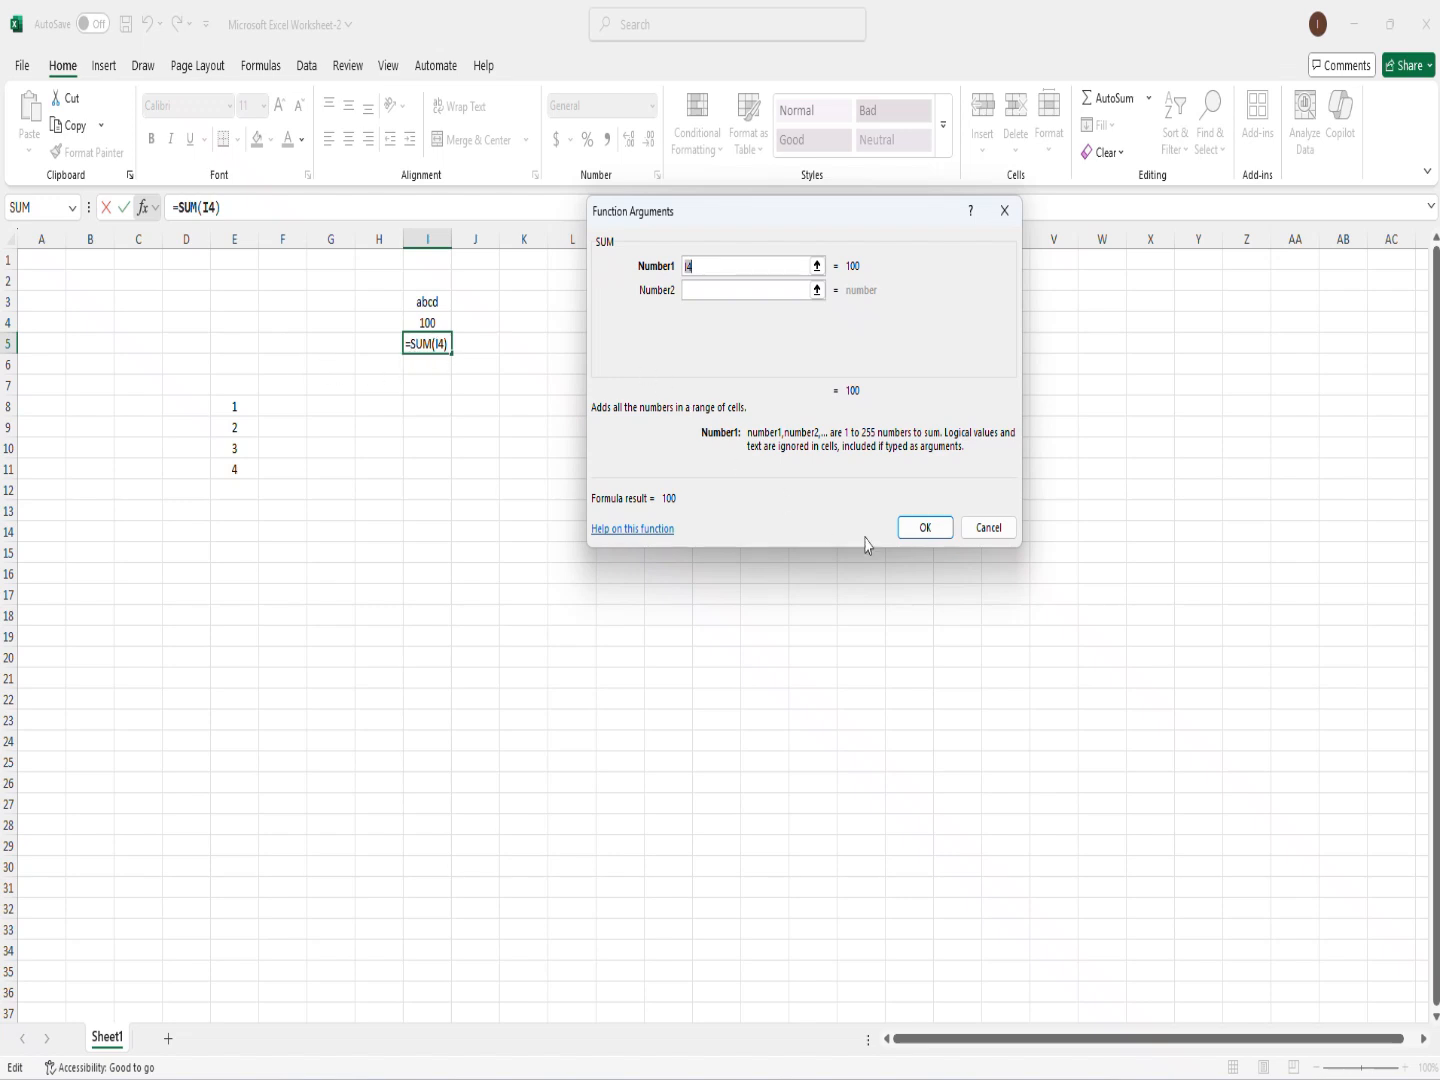
click(925, 530)
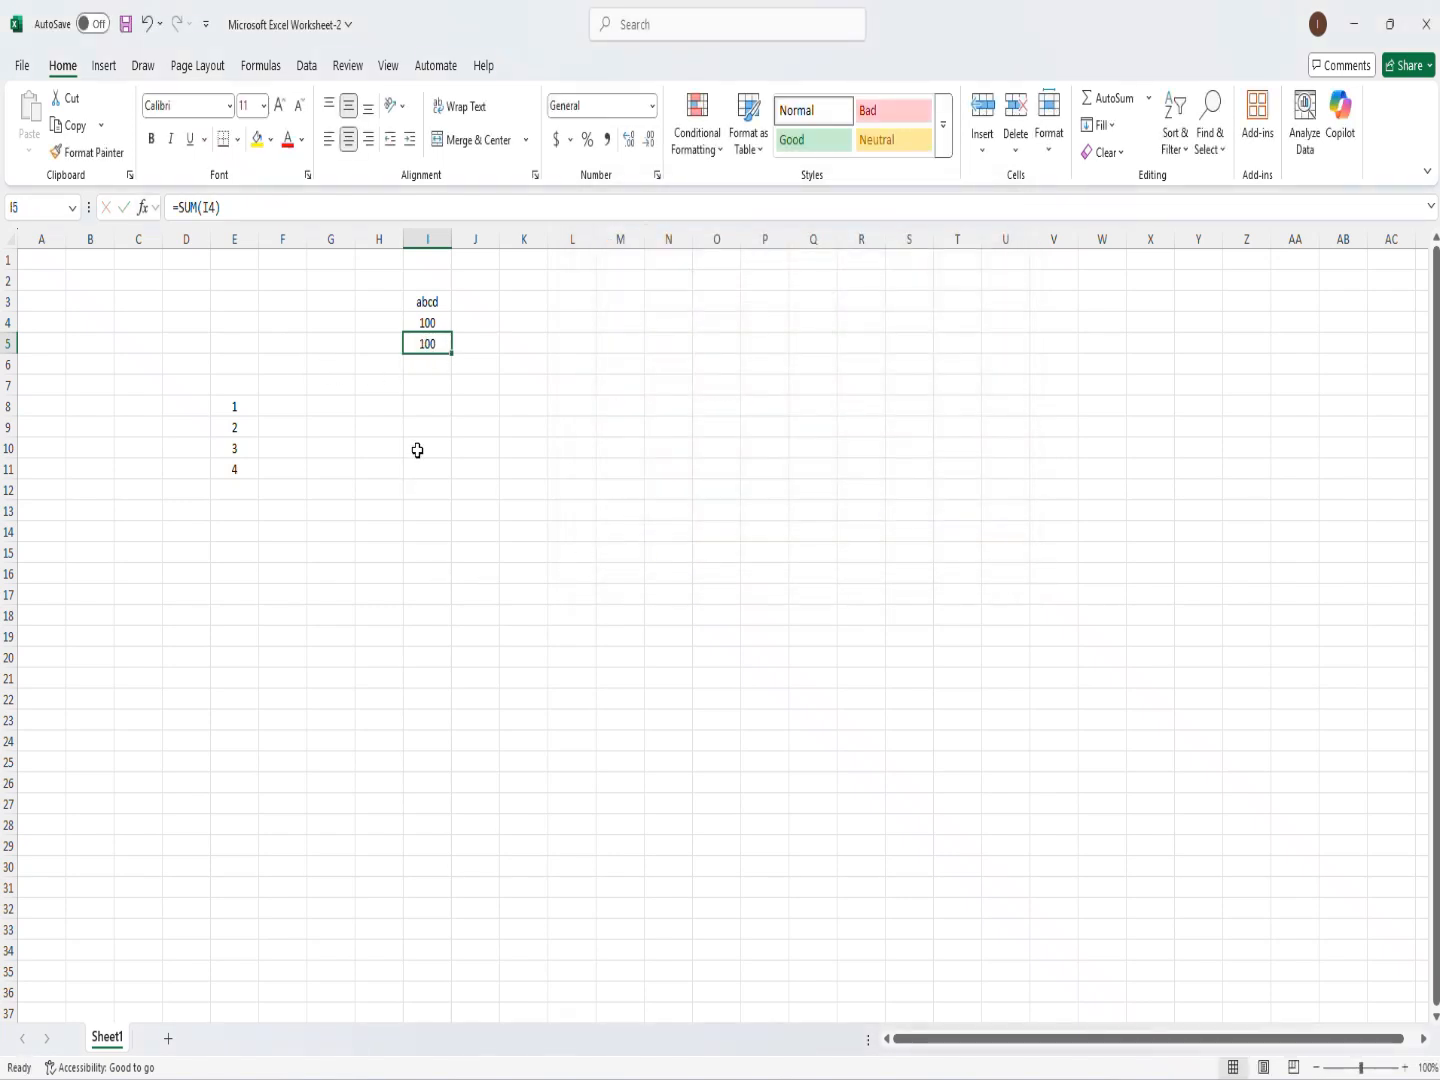
click(644, 39)
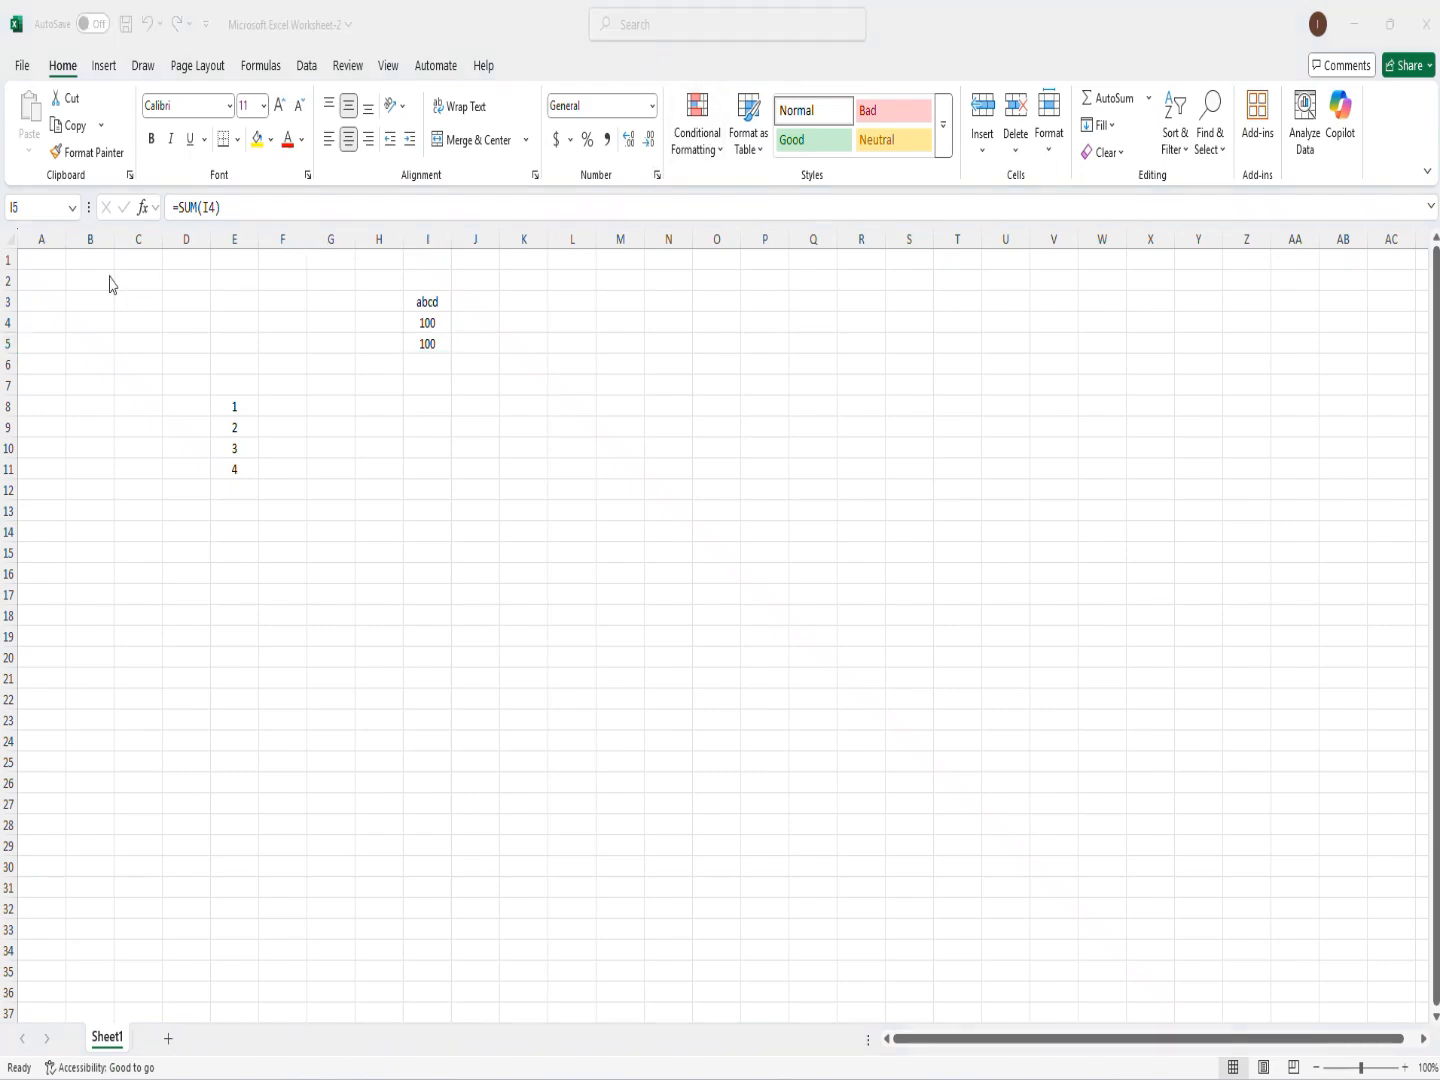
Select a large block of cells starting at A1, and the ranges A8:Y9 and F2:F28
click(26, 261)
drag(26, 261, 1256, 875)
click(81, 408)
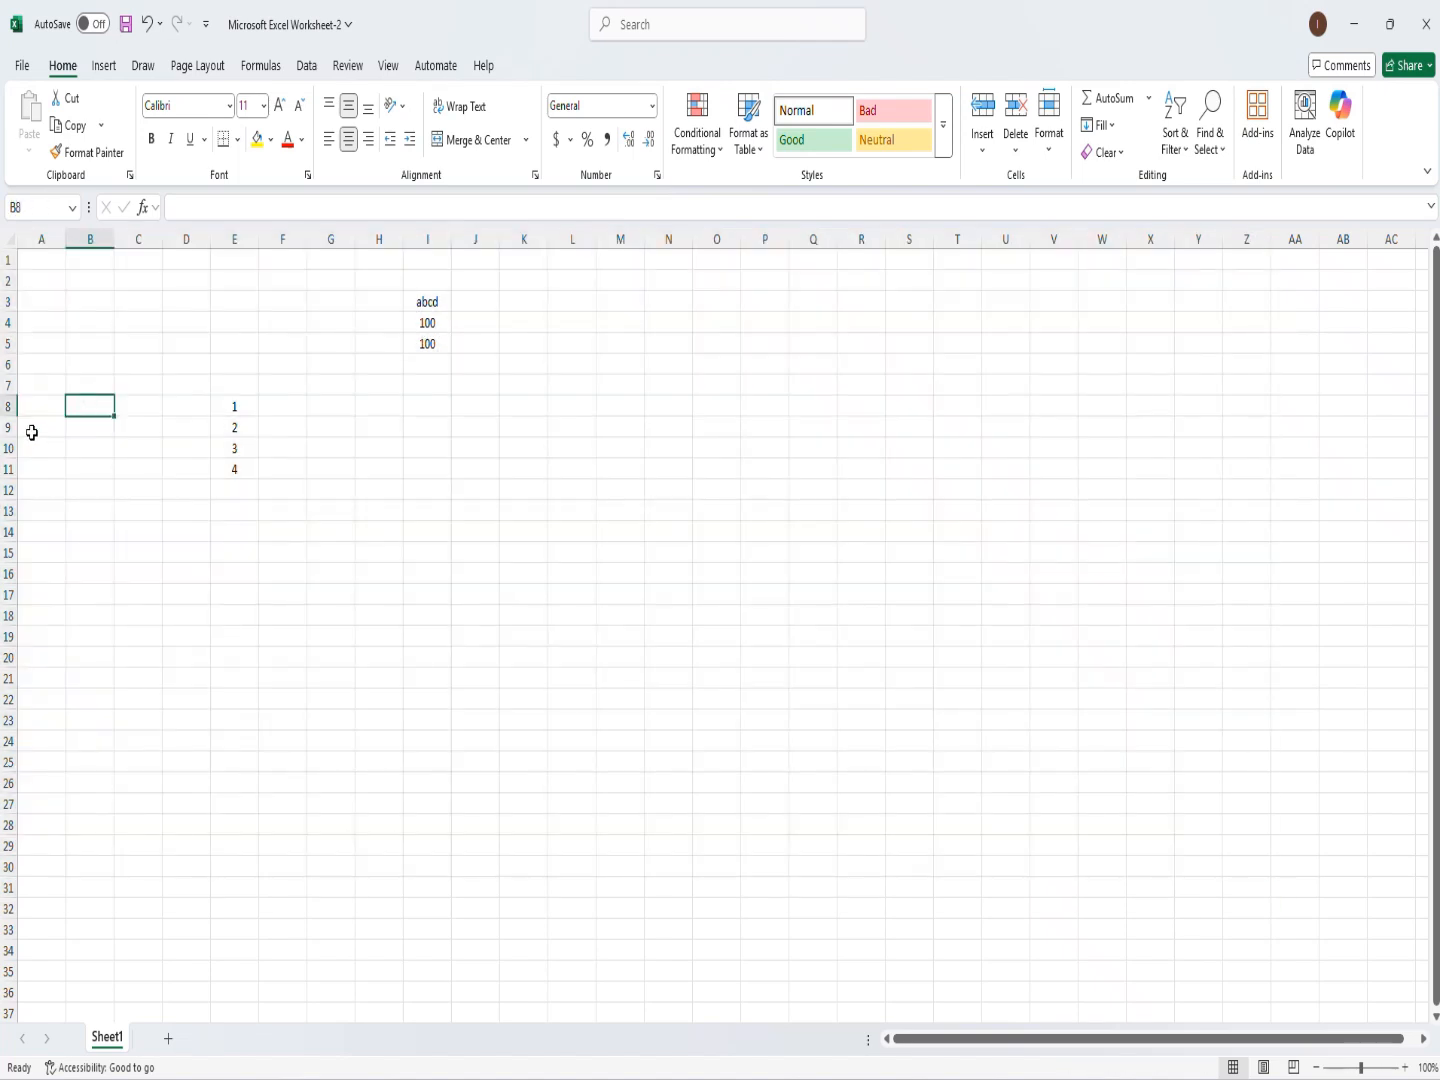
drag(31, 407, 1201, 428)
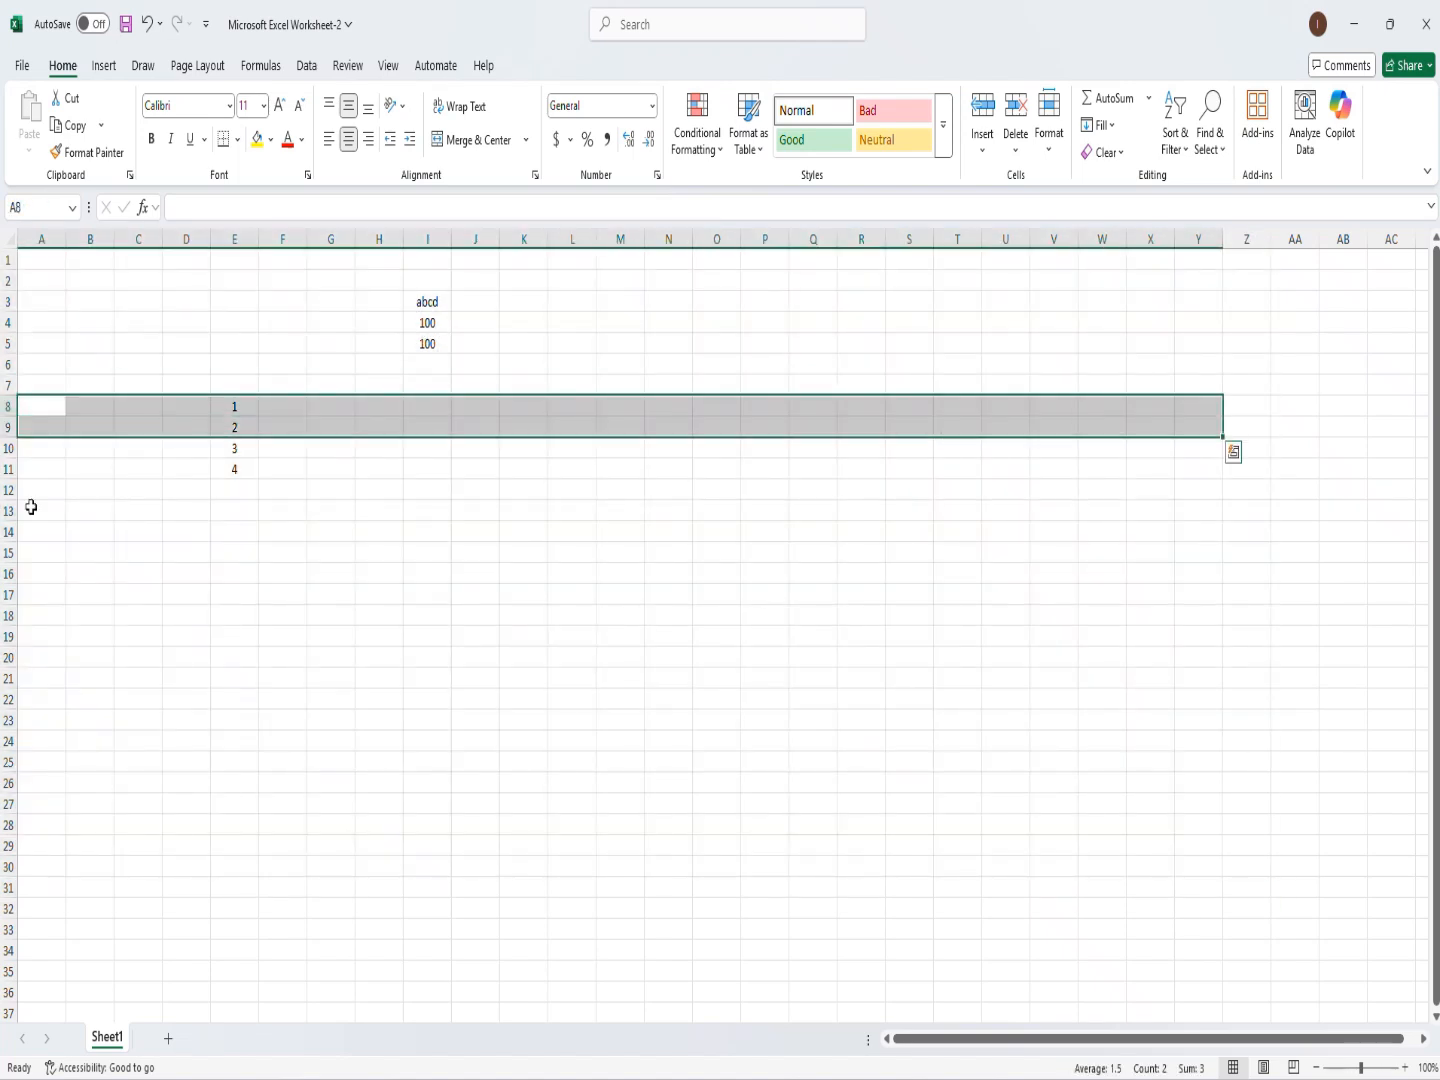
drag(267, 288, 286, 832)
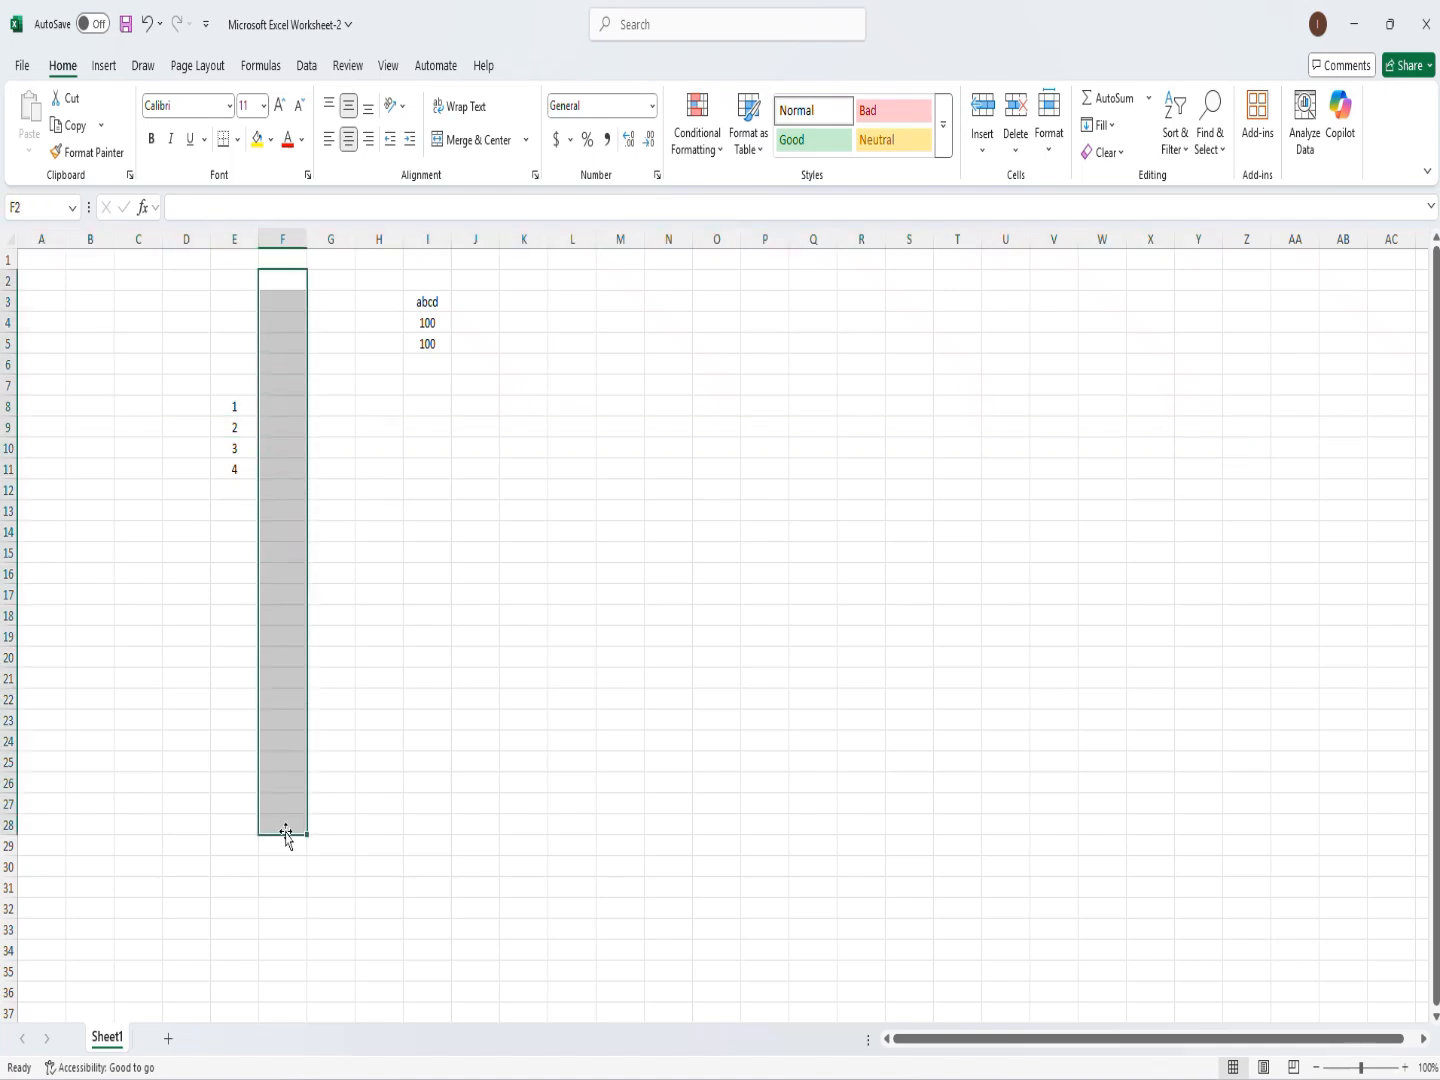
Jump from A1 to the worksheet's last column, XFD, and return to A1
click(48, 266)
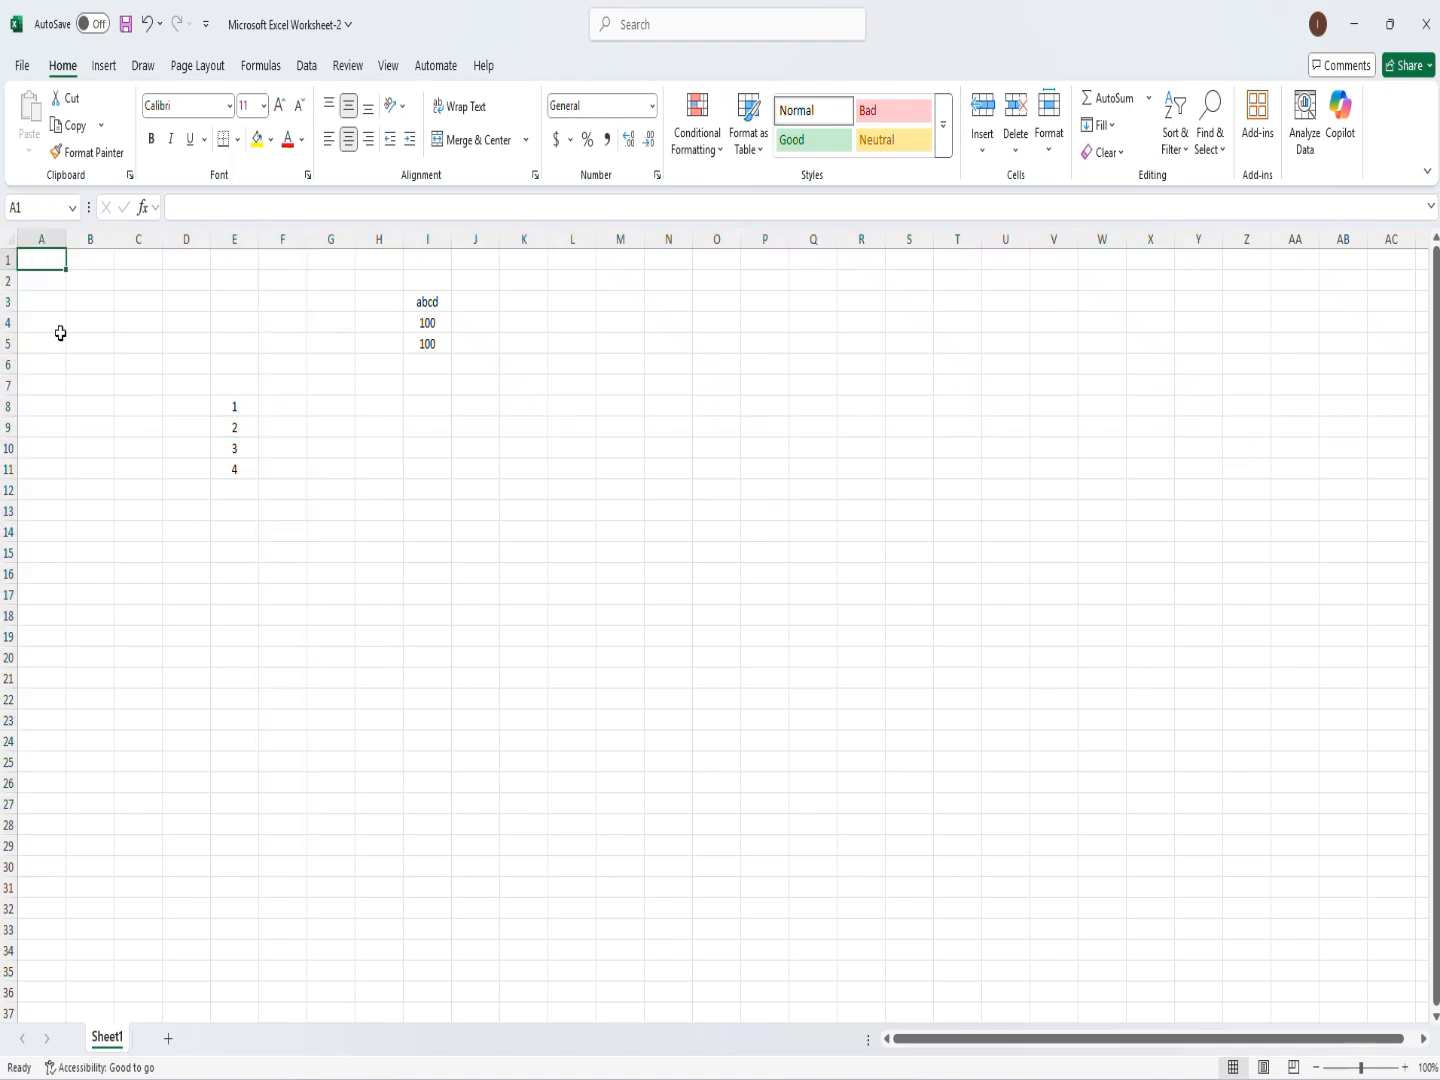
key(ctrl+Right)
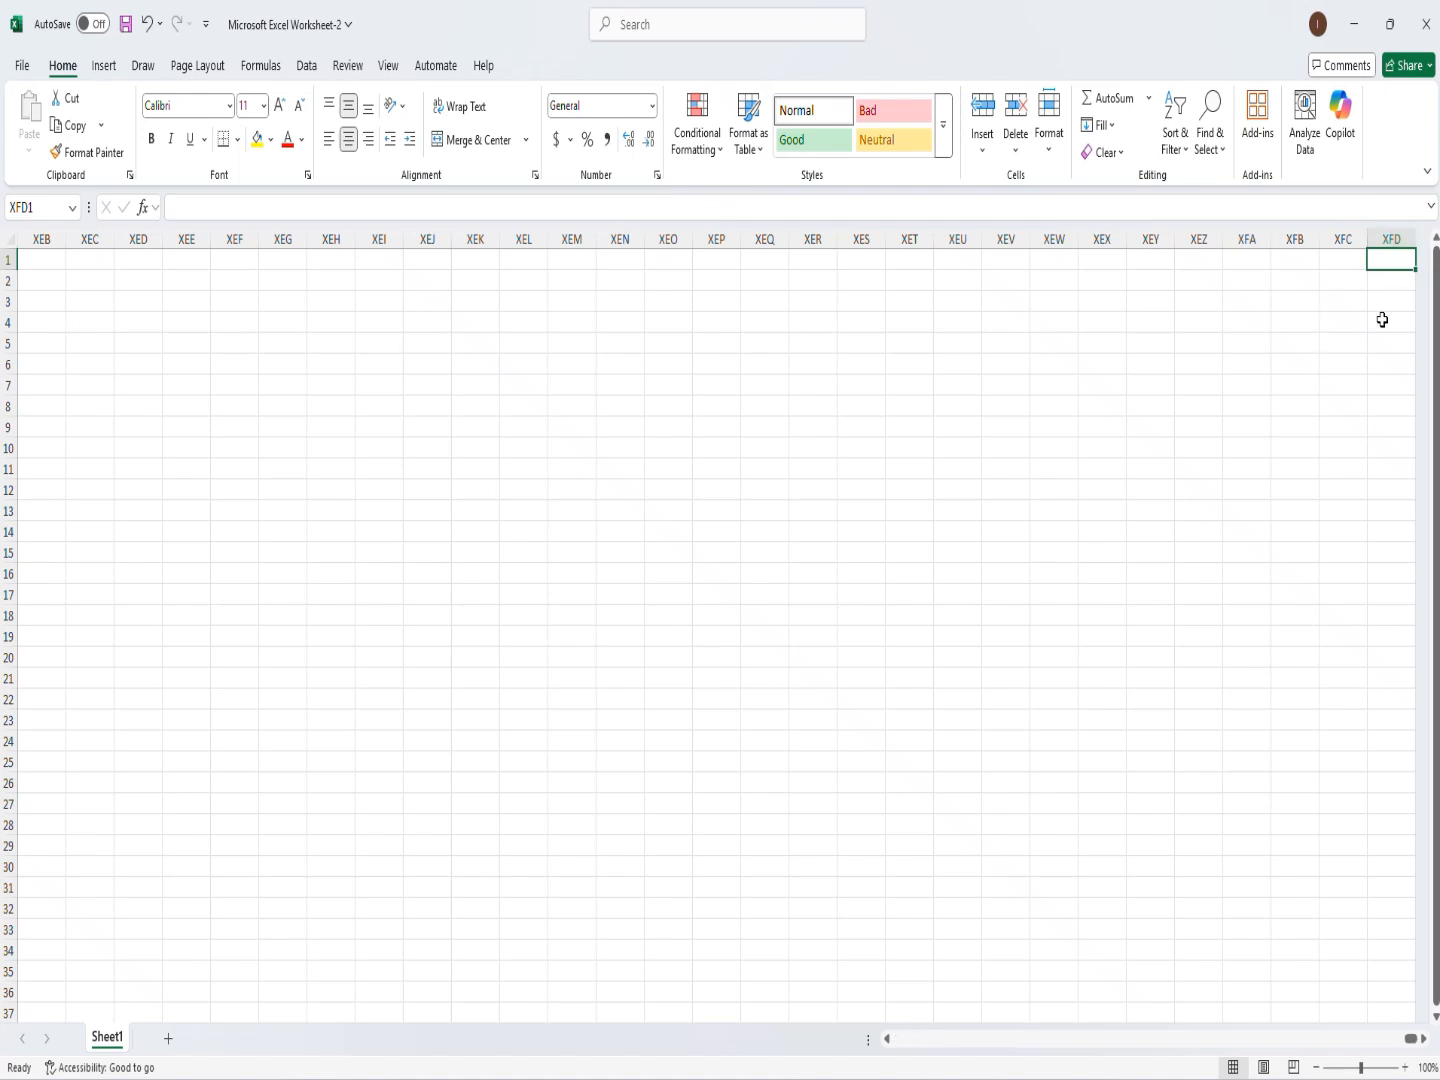
drag(1382, 320, 41, 391)
click(88, 363)
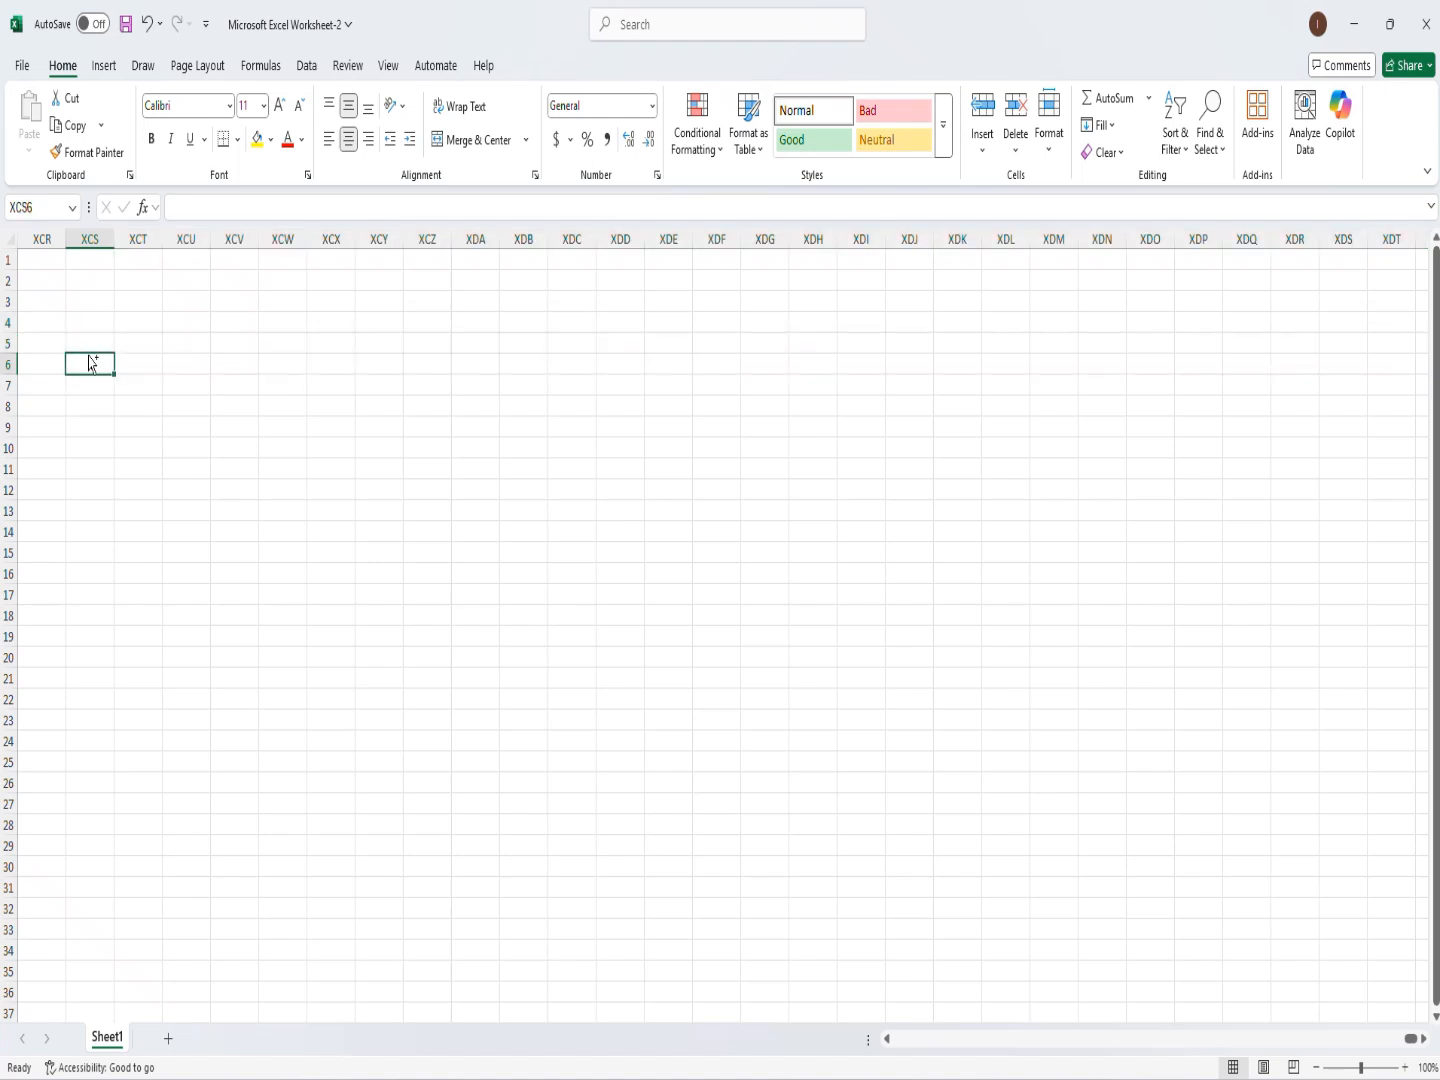
key(Home)
click(41, 257)
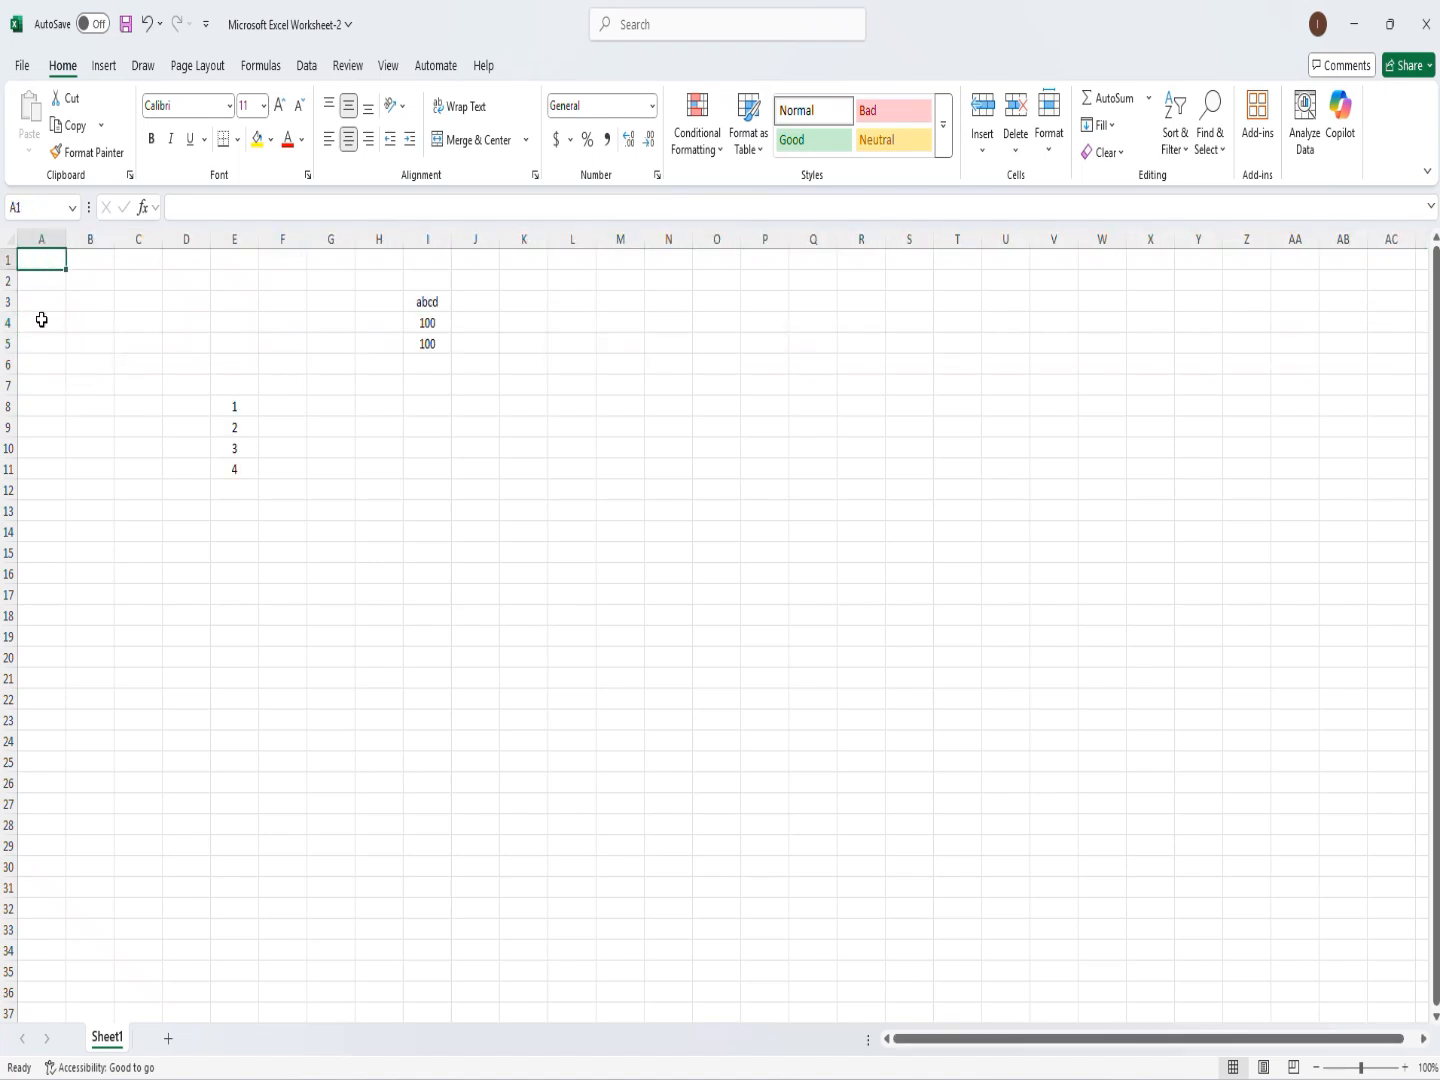
Jump from A1 to the worksheet's last row, 1048576, and return to row 1 in column D
key(ctrl+Down)
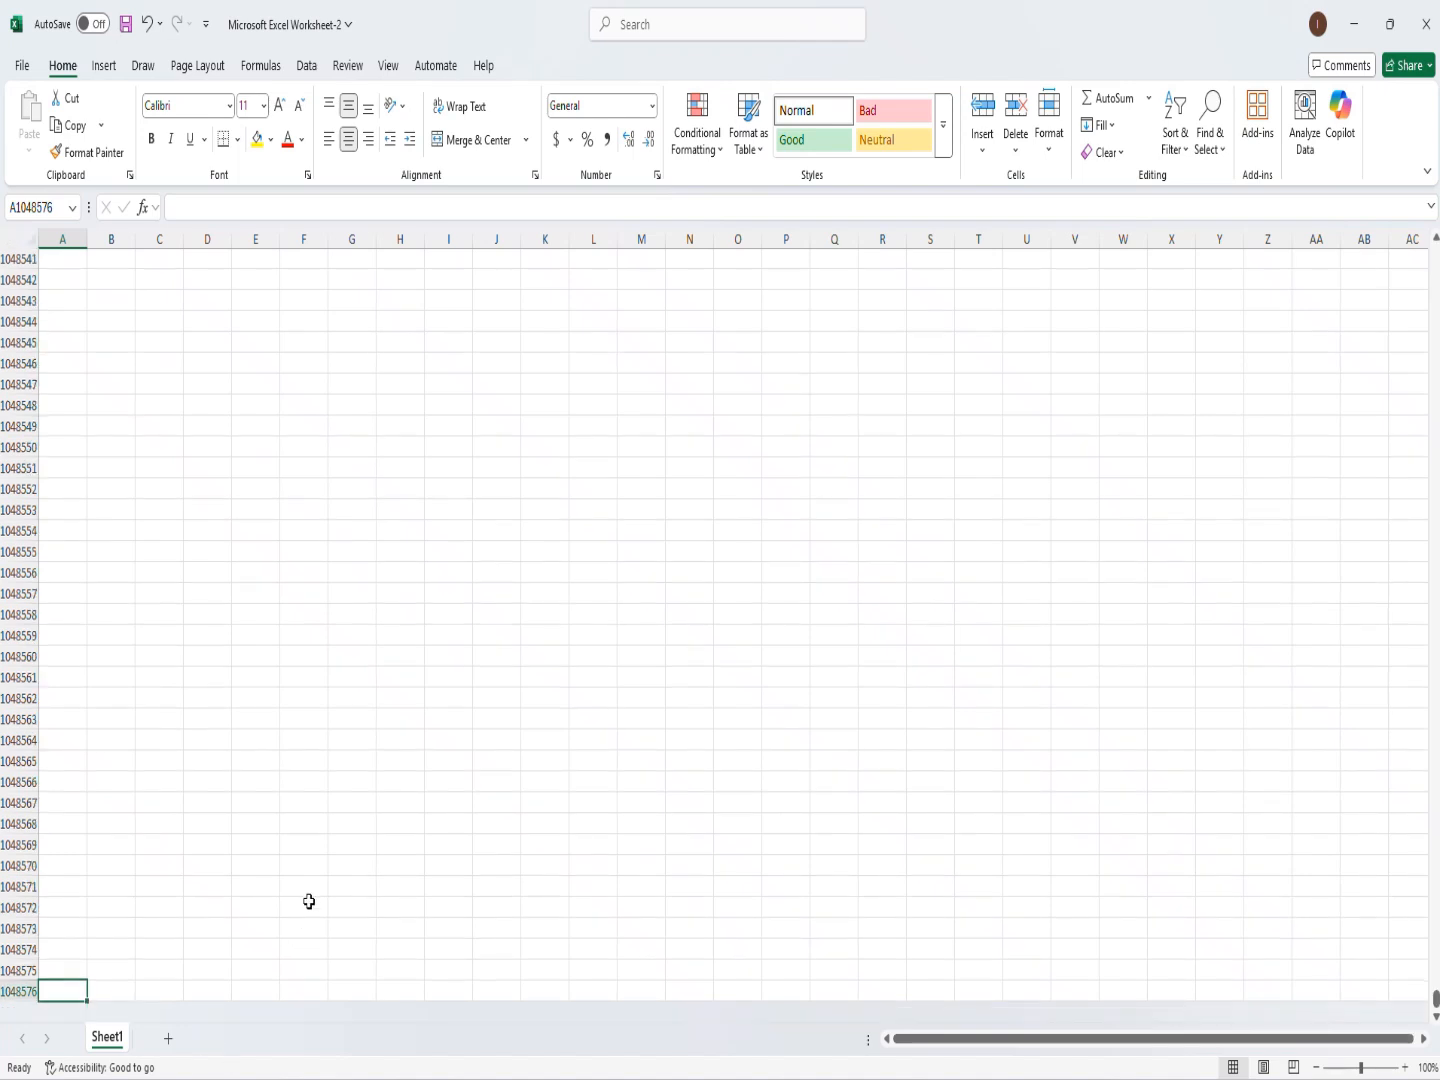
scroll(151, 930, down, 1)
drag(71, 944, 1090, 823)
click(210, 680)
scroll(232, 721, up, 8)
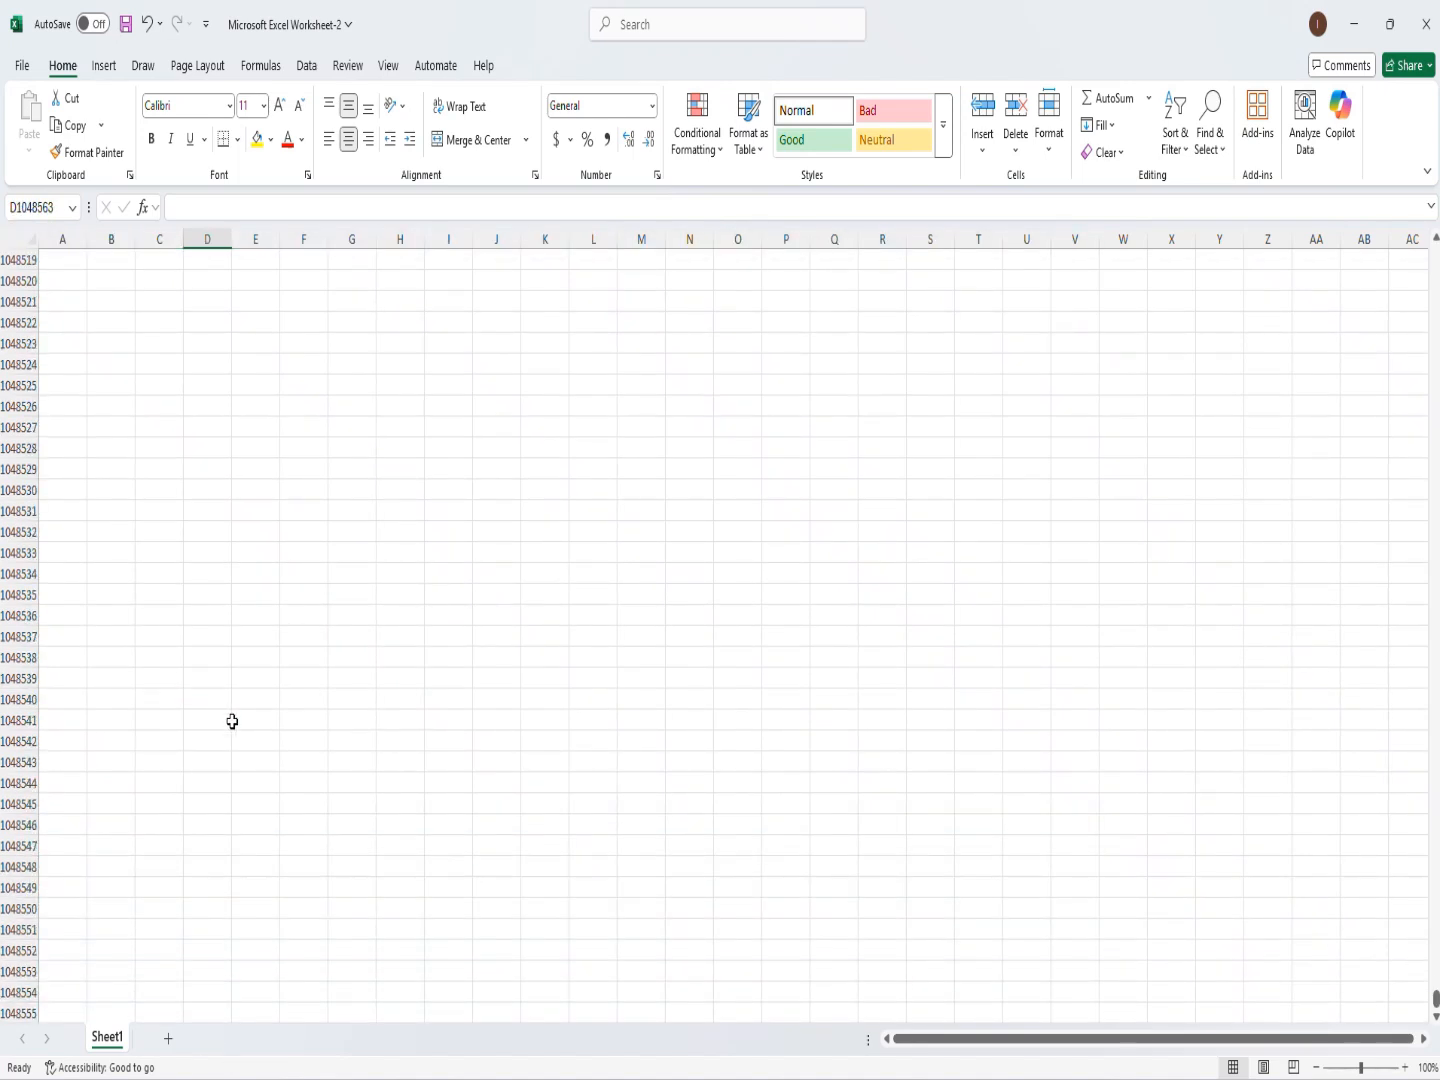
key(ctrl+Up)
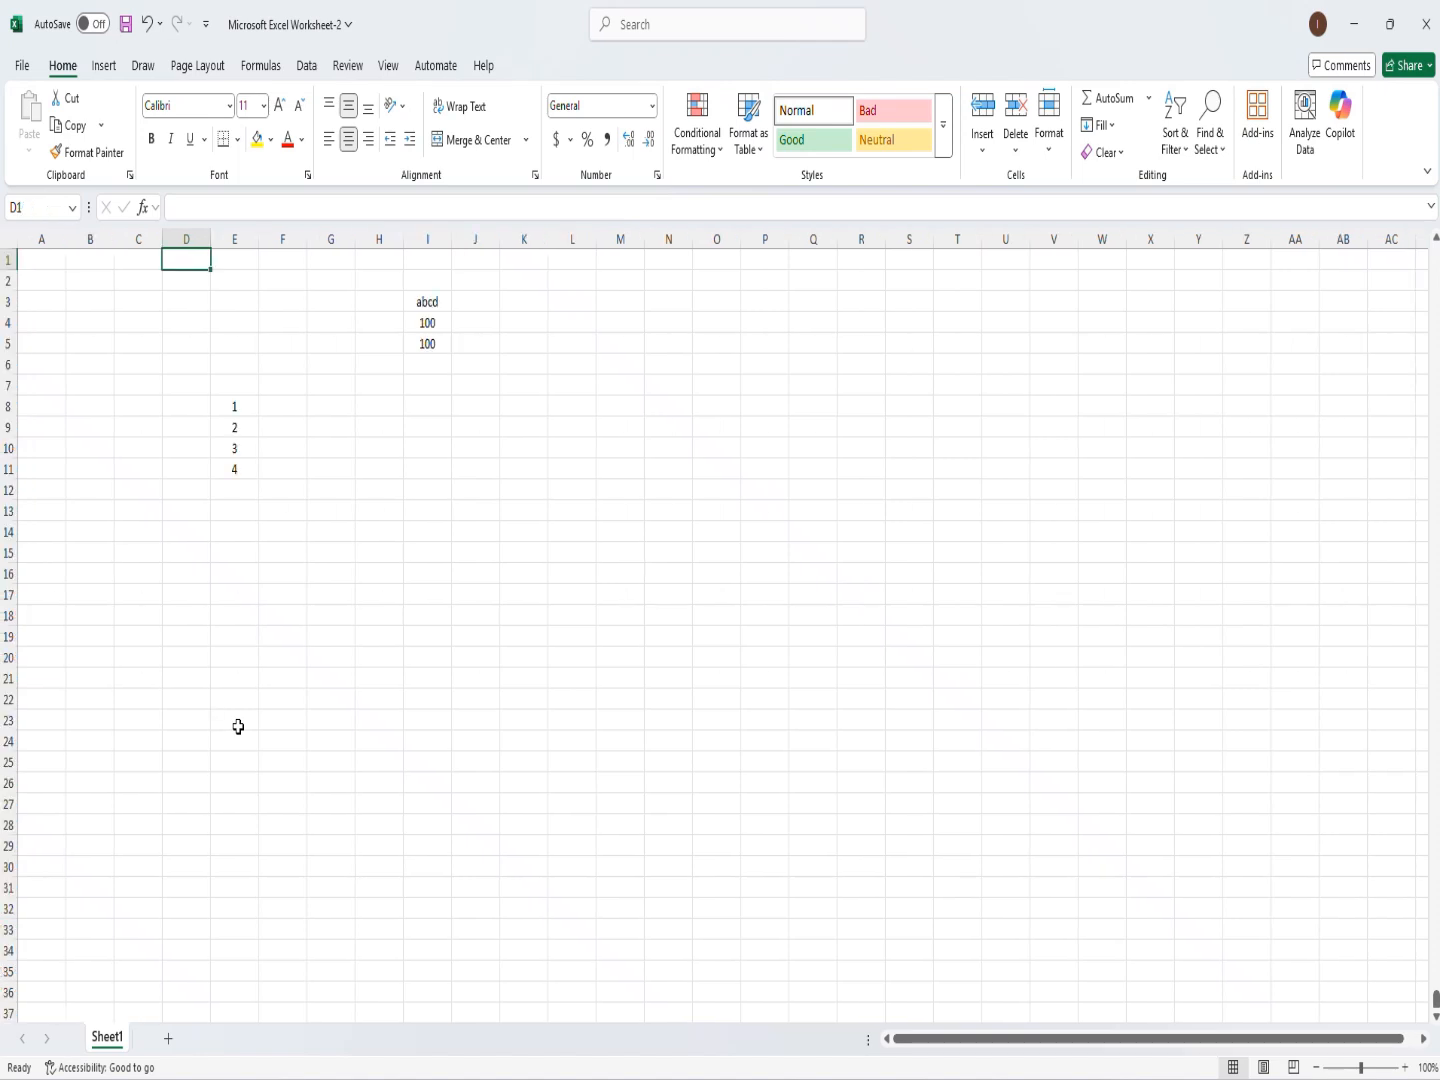
Select all cells of the worksheet and clear the selection by choosing cell G17
click(638, 36)
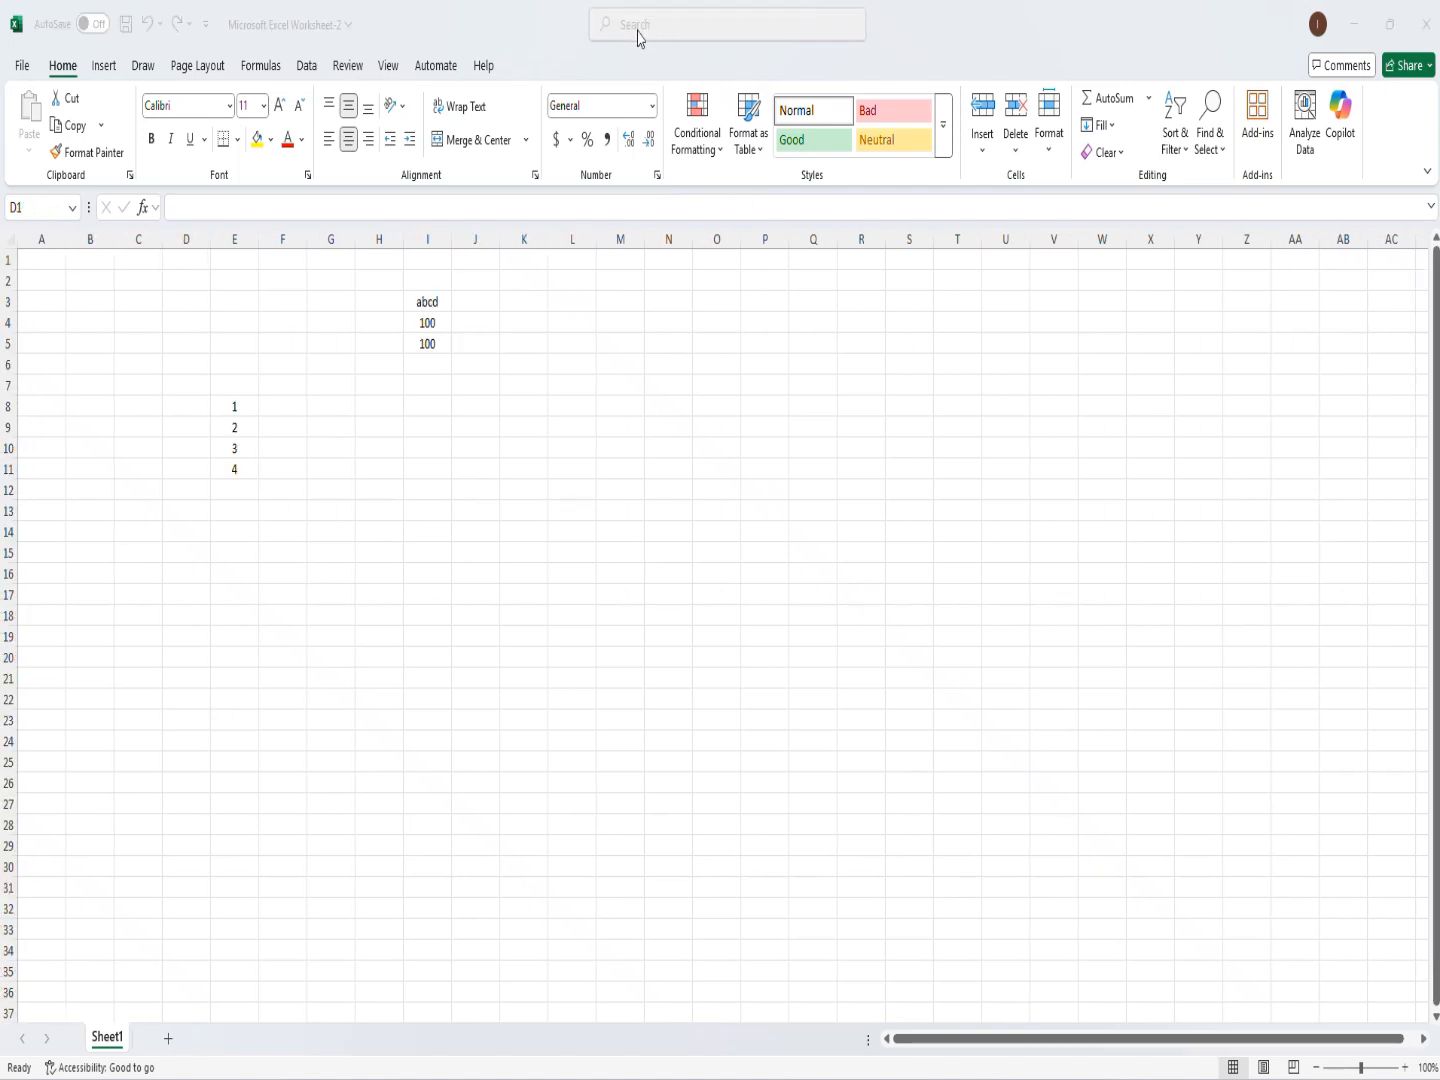
key(ctrl+a)
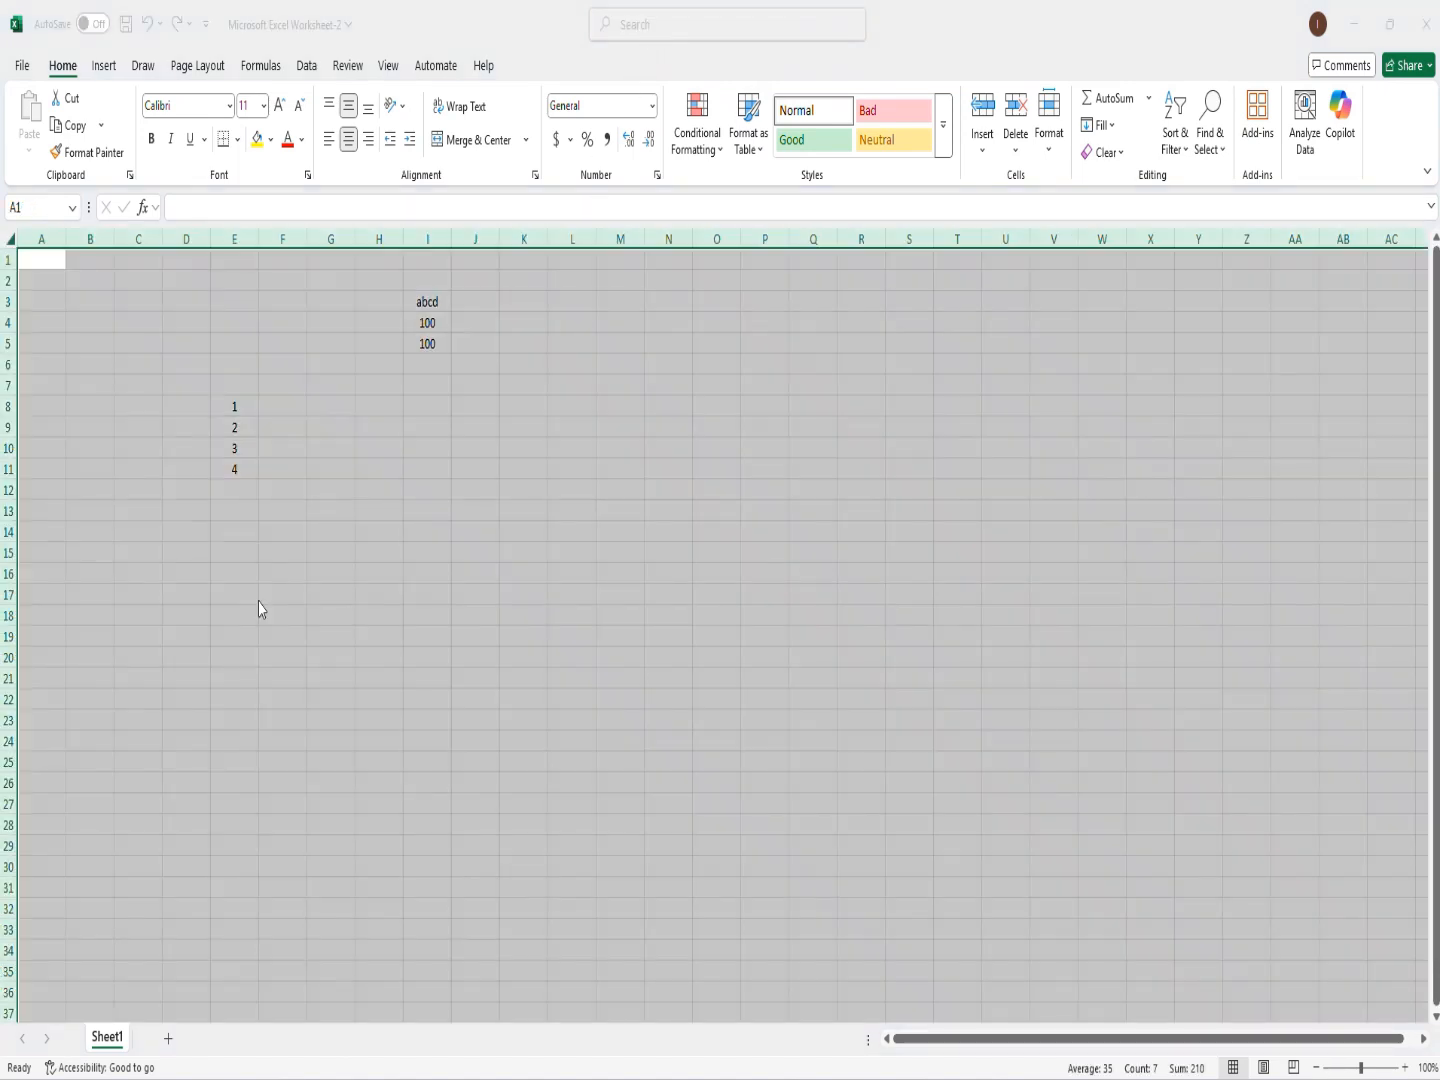
click(330, 592)
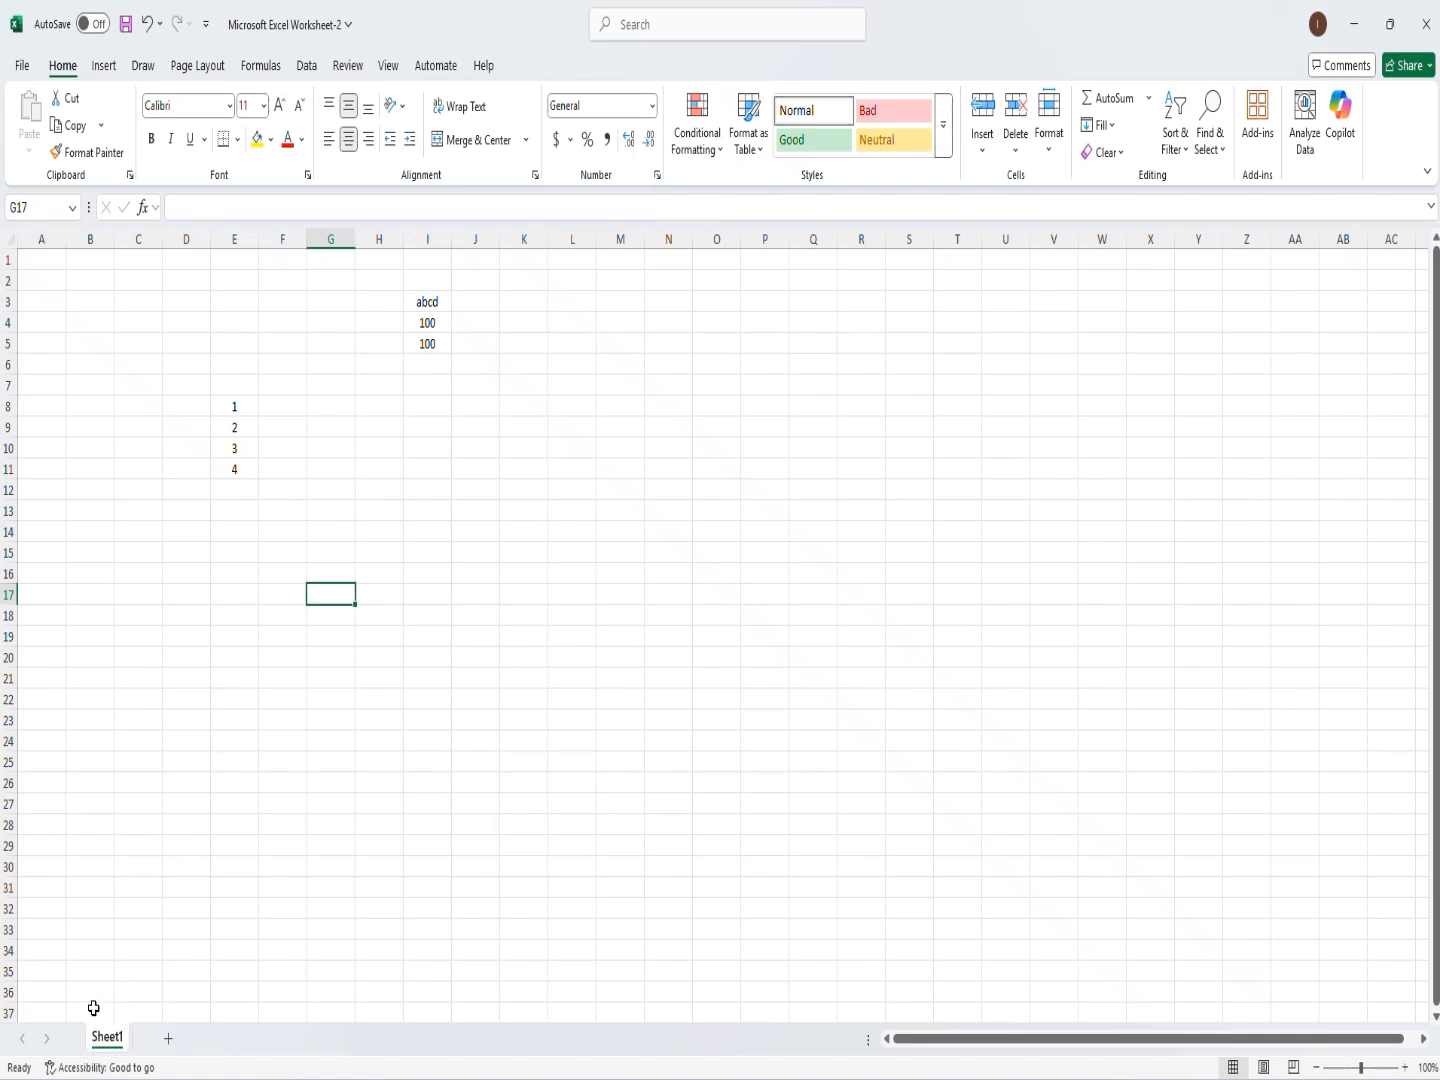
Add four new worksheets to the workbook and return to Sheet1
click(167, 1038)
click(218, 1045)
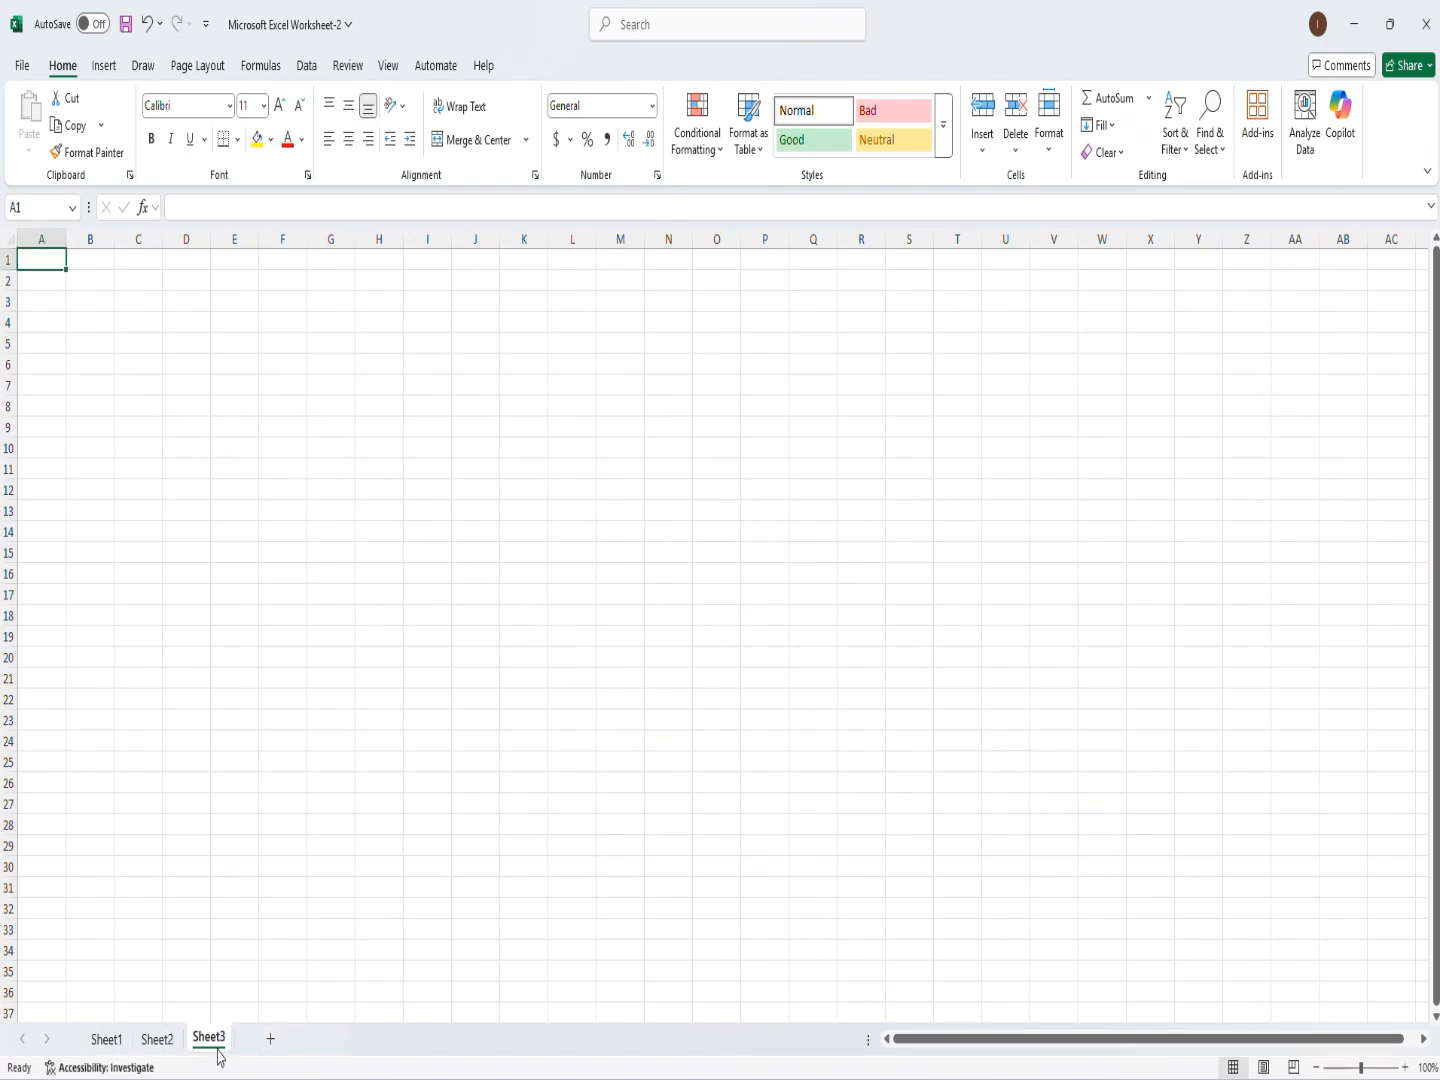
click(273, 1042)
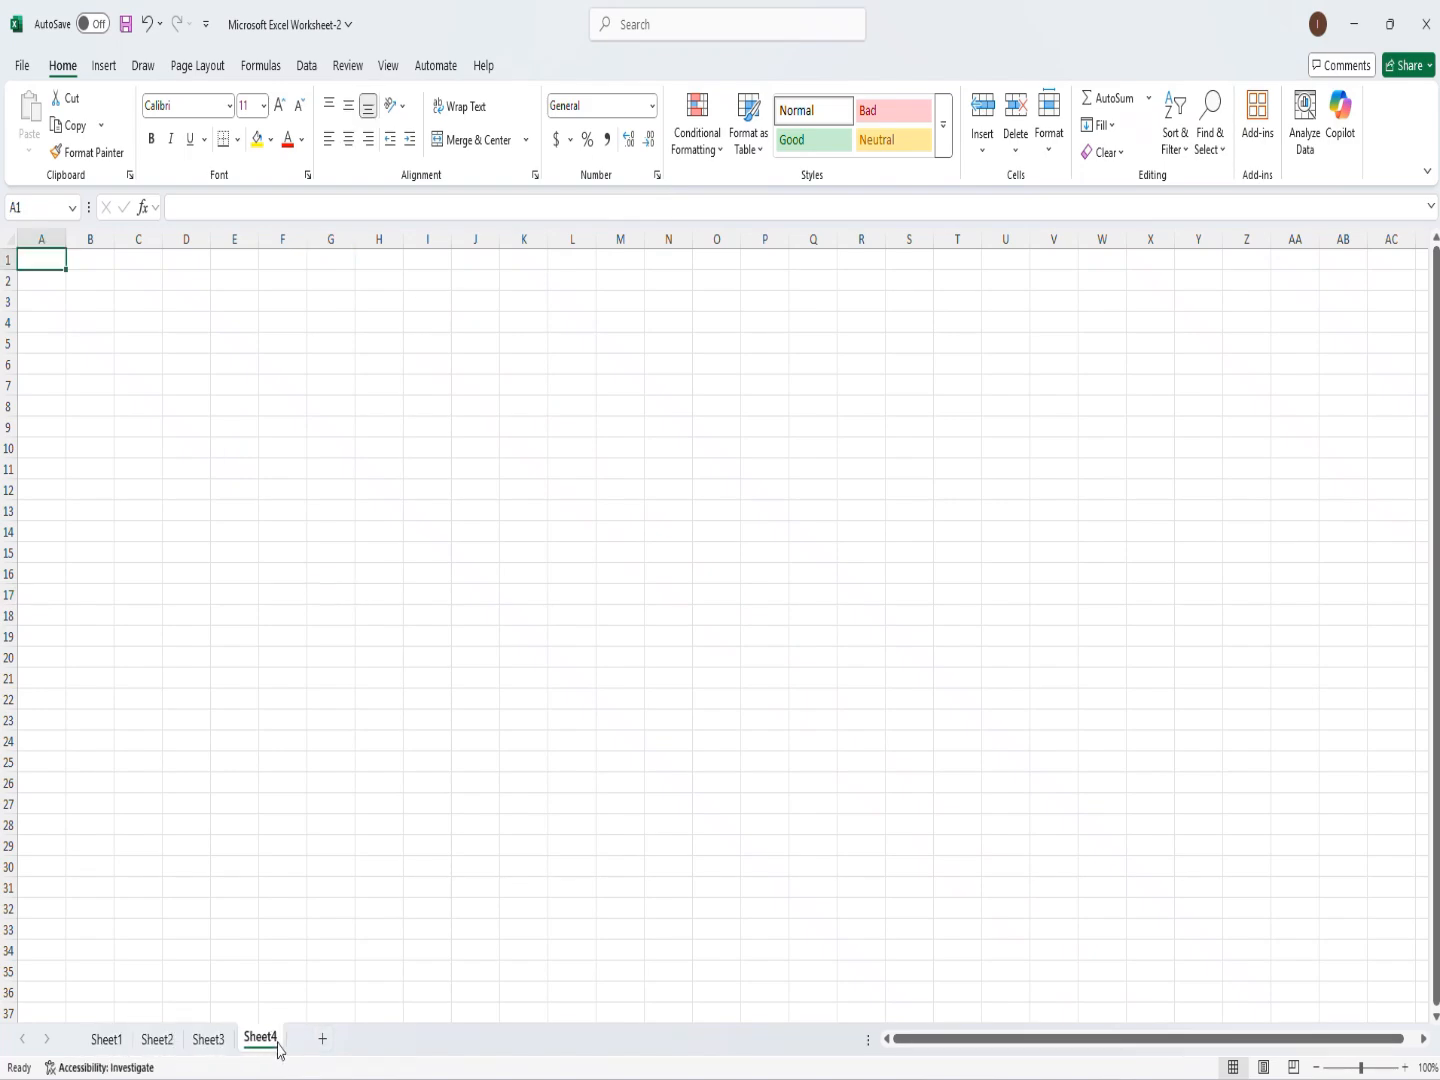
click(319, 1042)
click(248, 1046)
click(118, 1049)
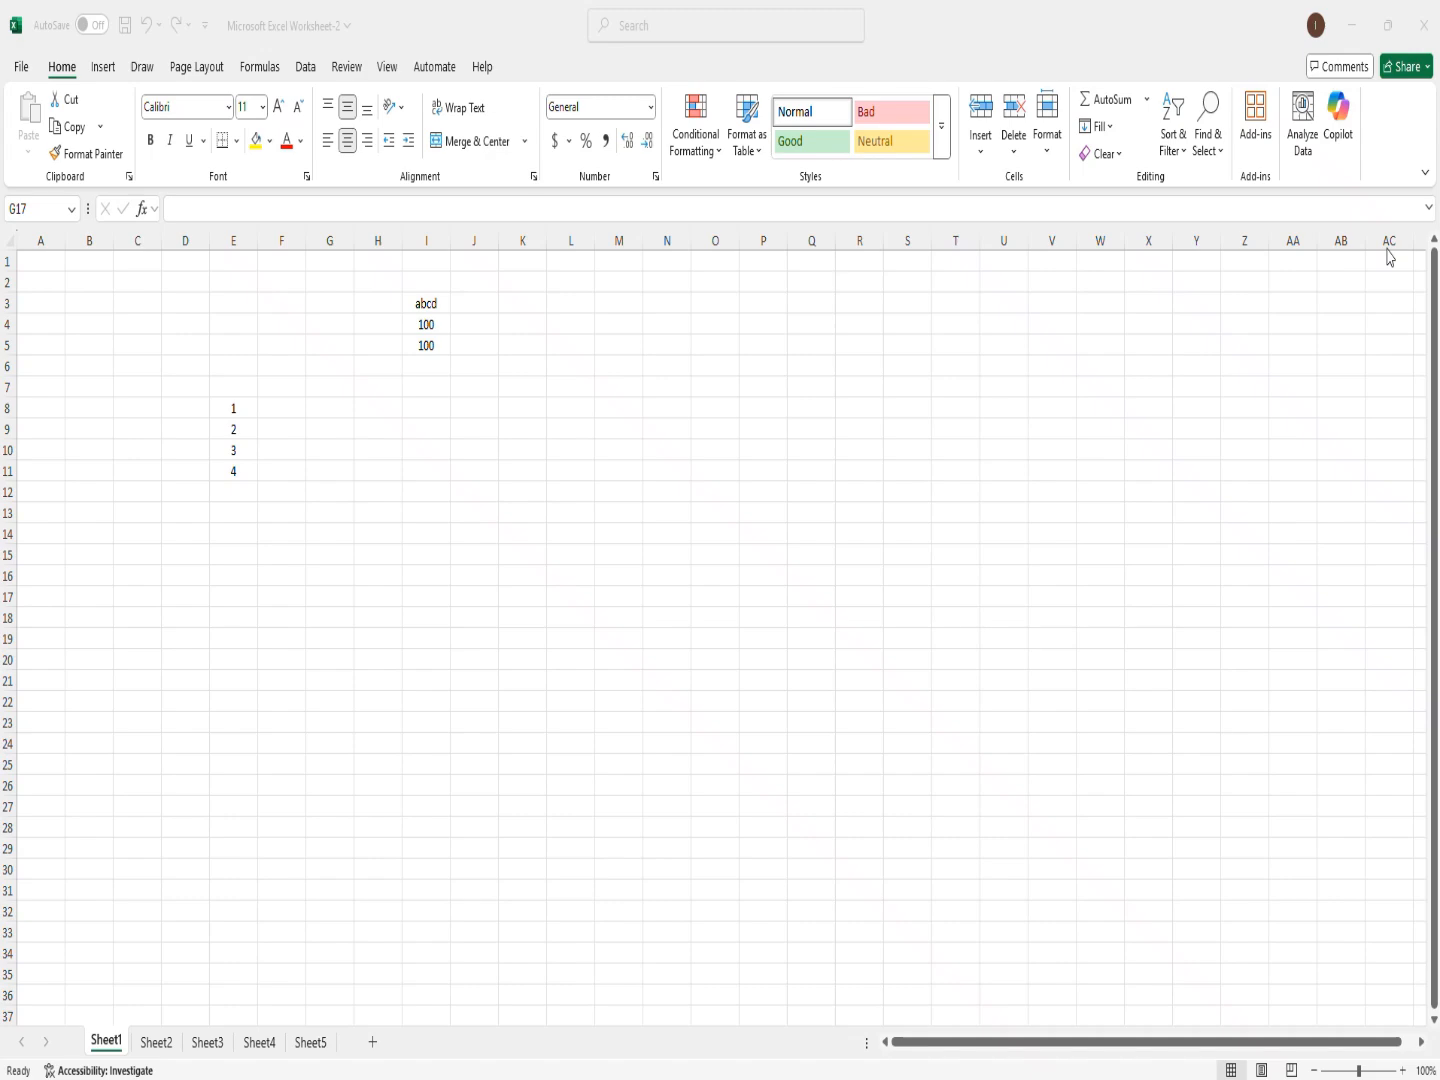
Select the range AC1:AC28 and bring the columns beyond AC, up to AI, into view
drag(1390, 262, 1386, 830)
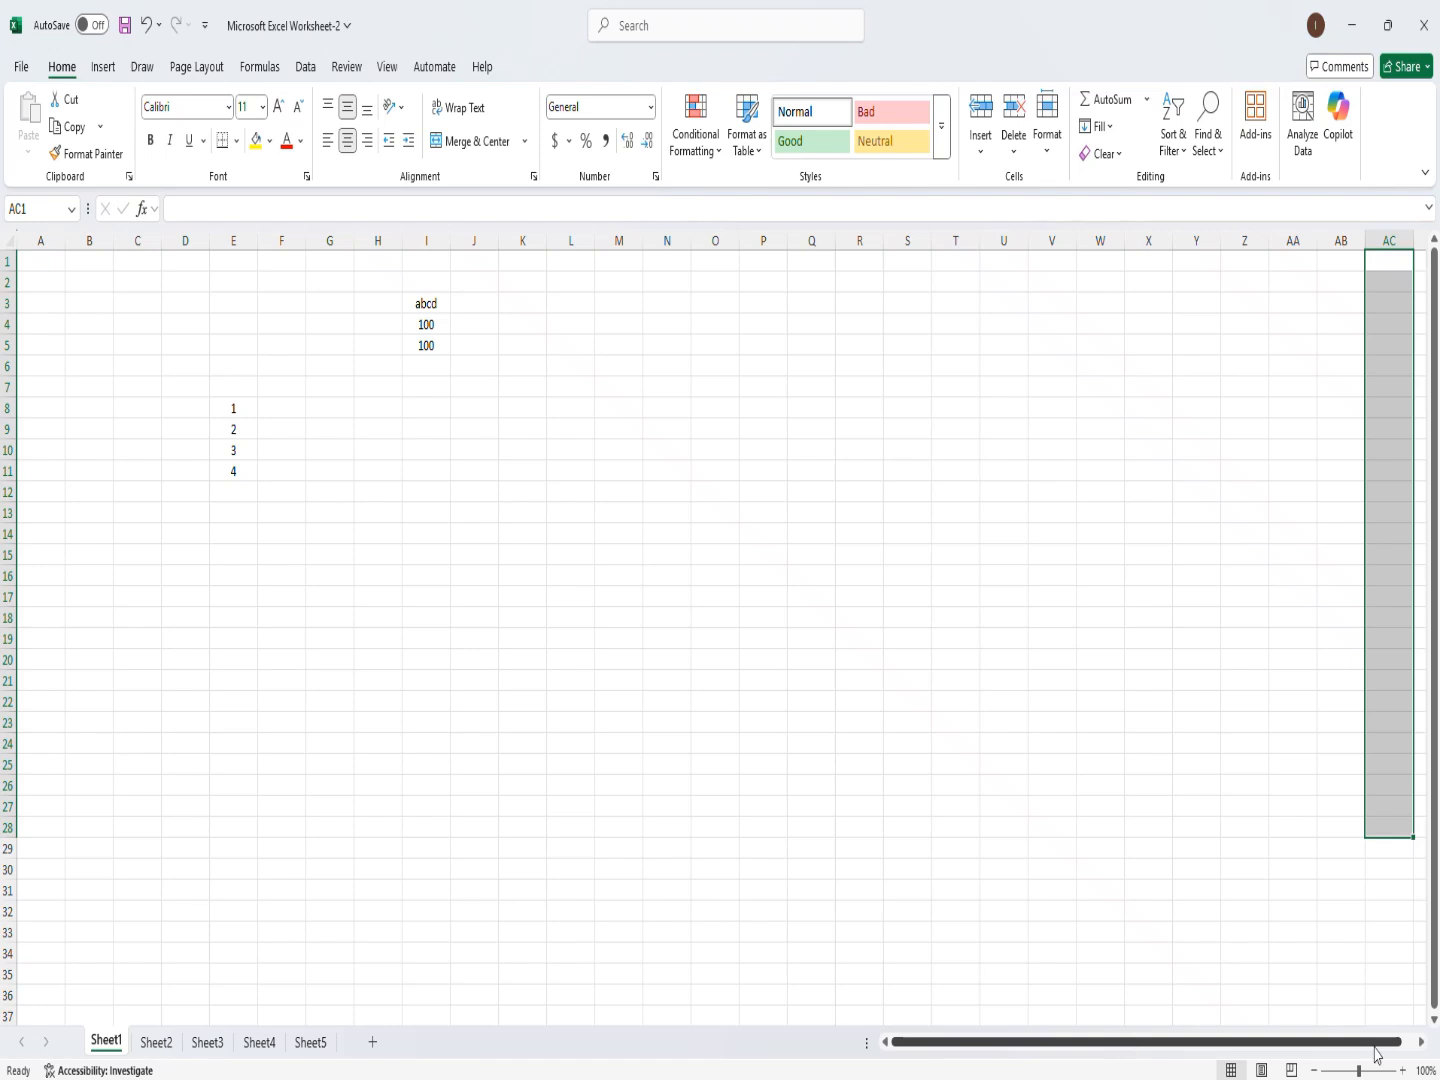
click(1421, 1042)
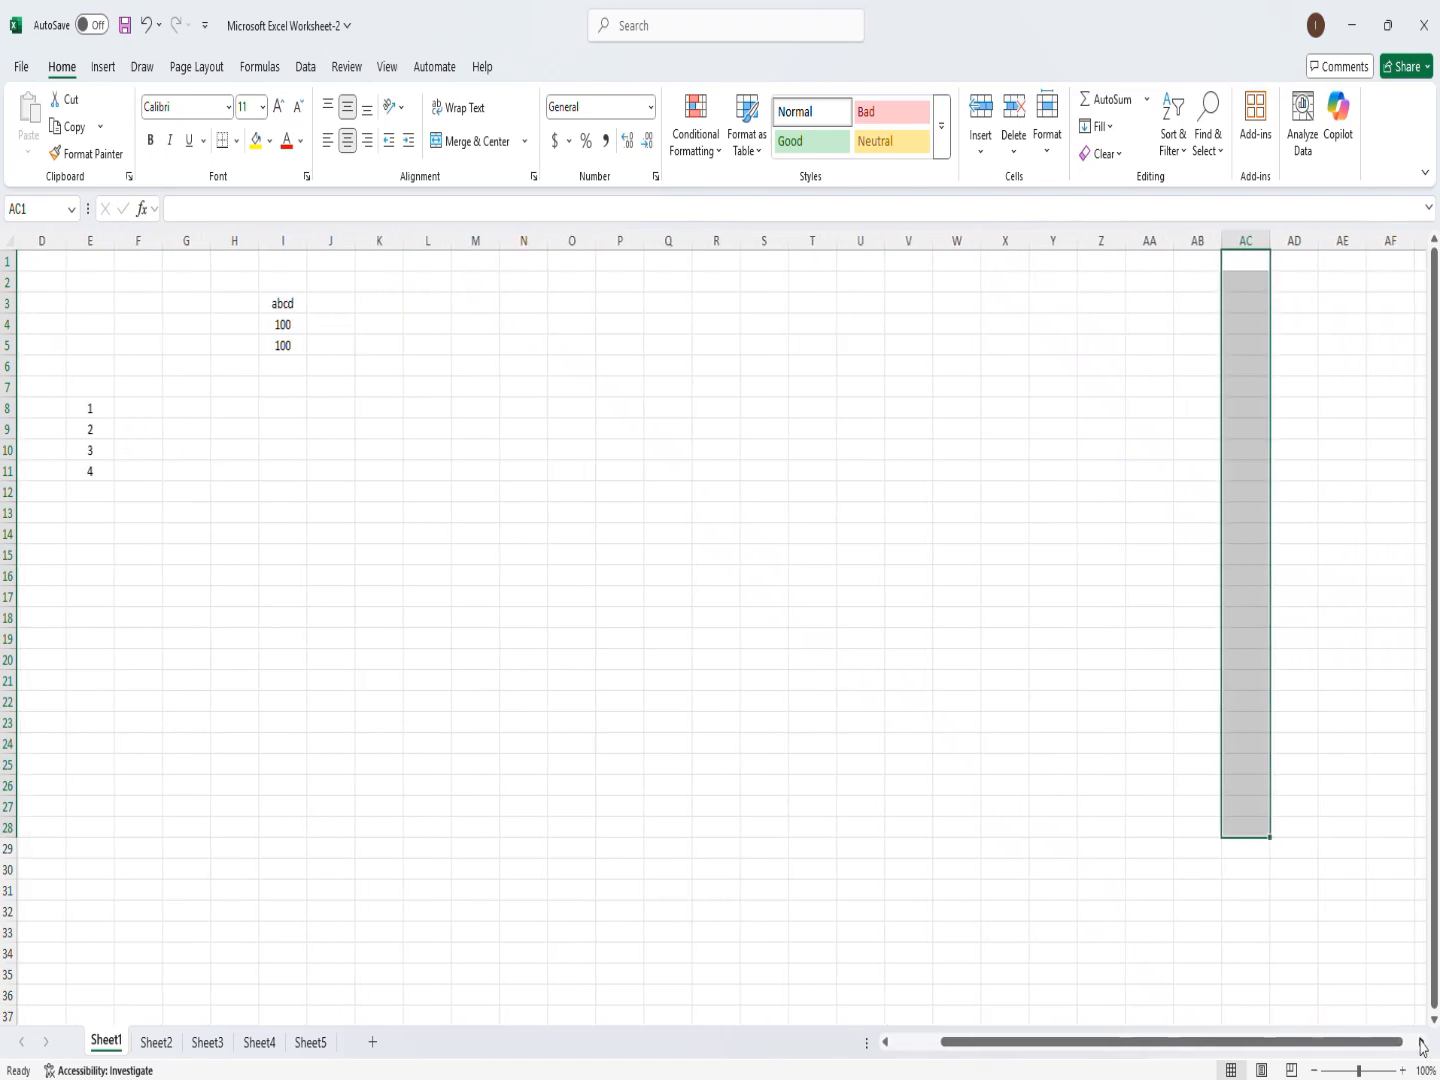
click(1421, 1042)
click(1421, 1042)
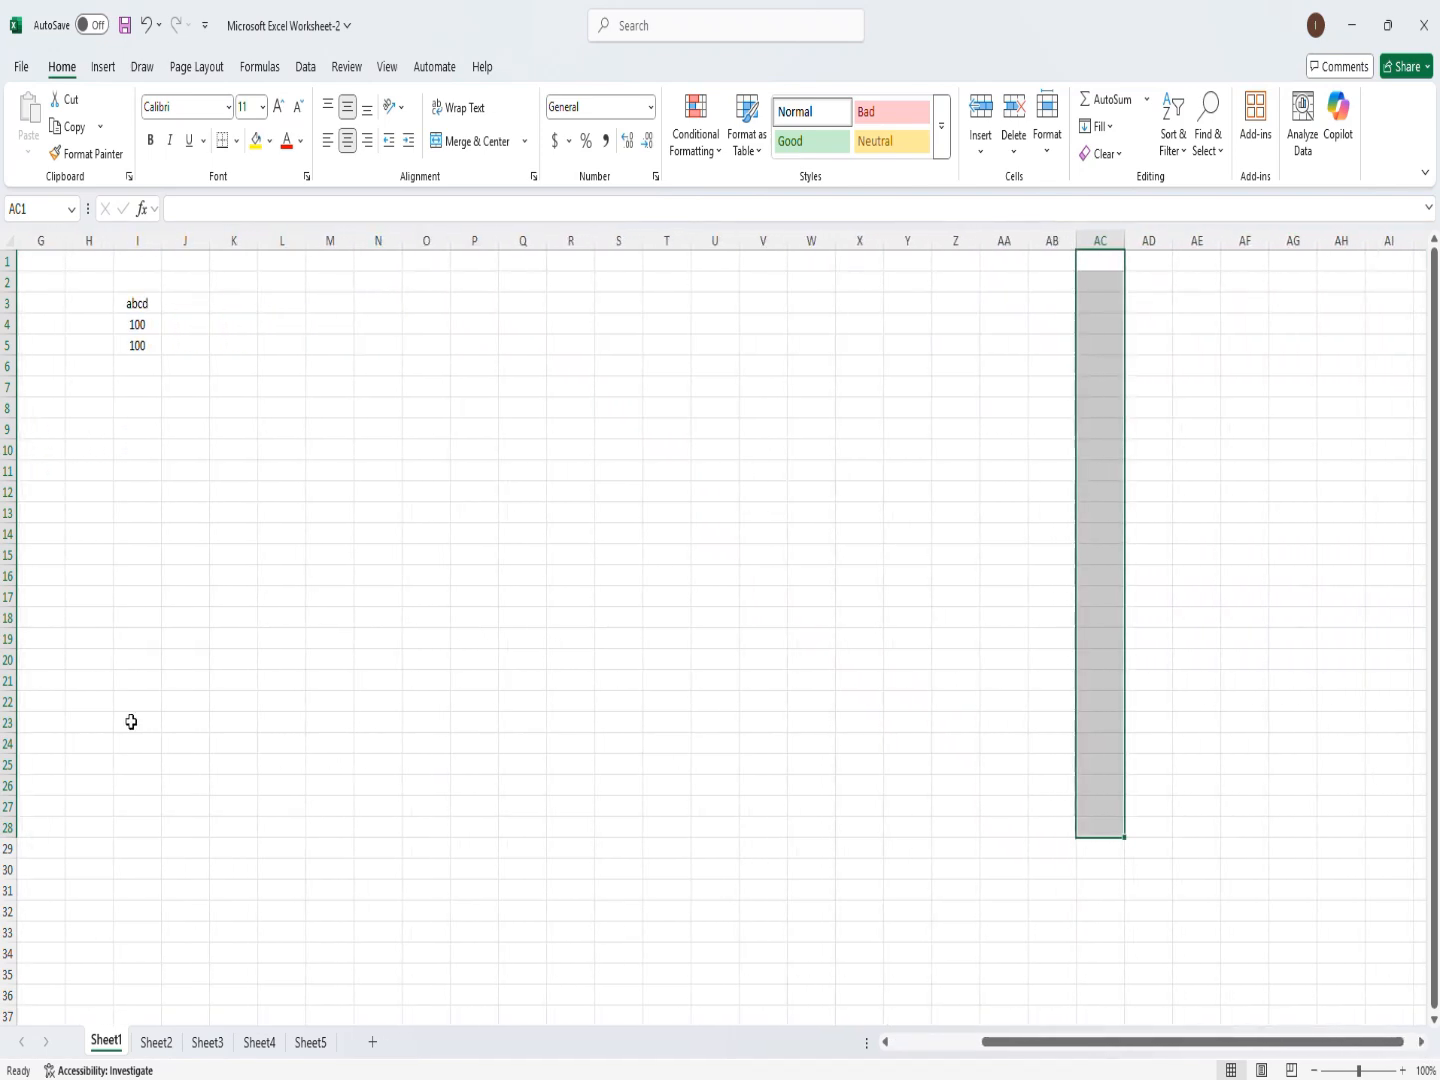
Select G36:V36, view the rows down to row 53, and return to the beginning of the worksheet
click(41, 995)
drag(61, 1002, 762, 863)
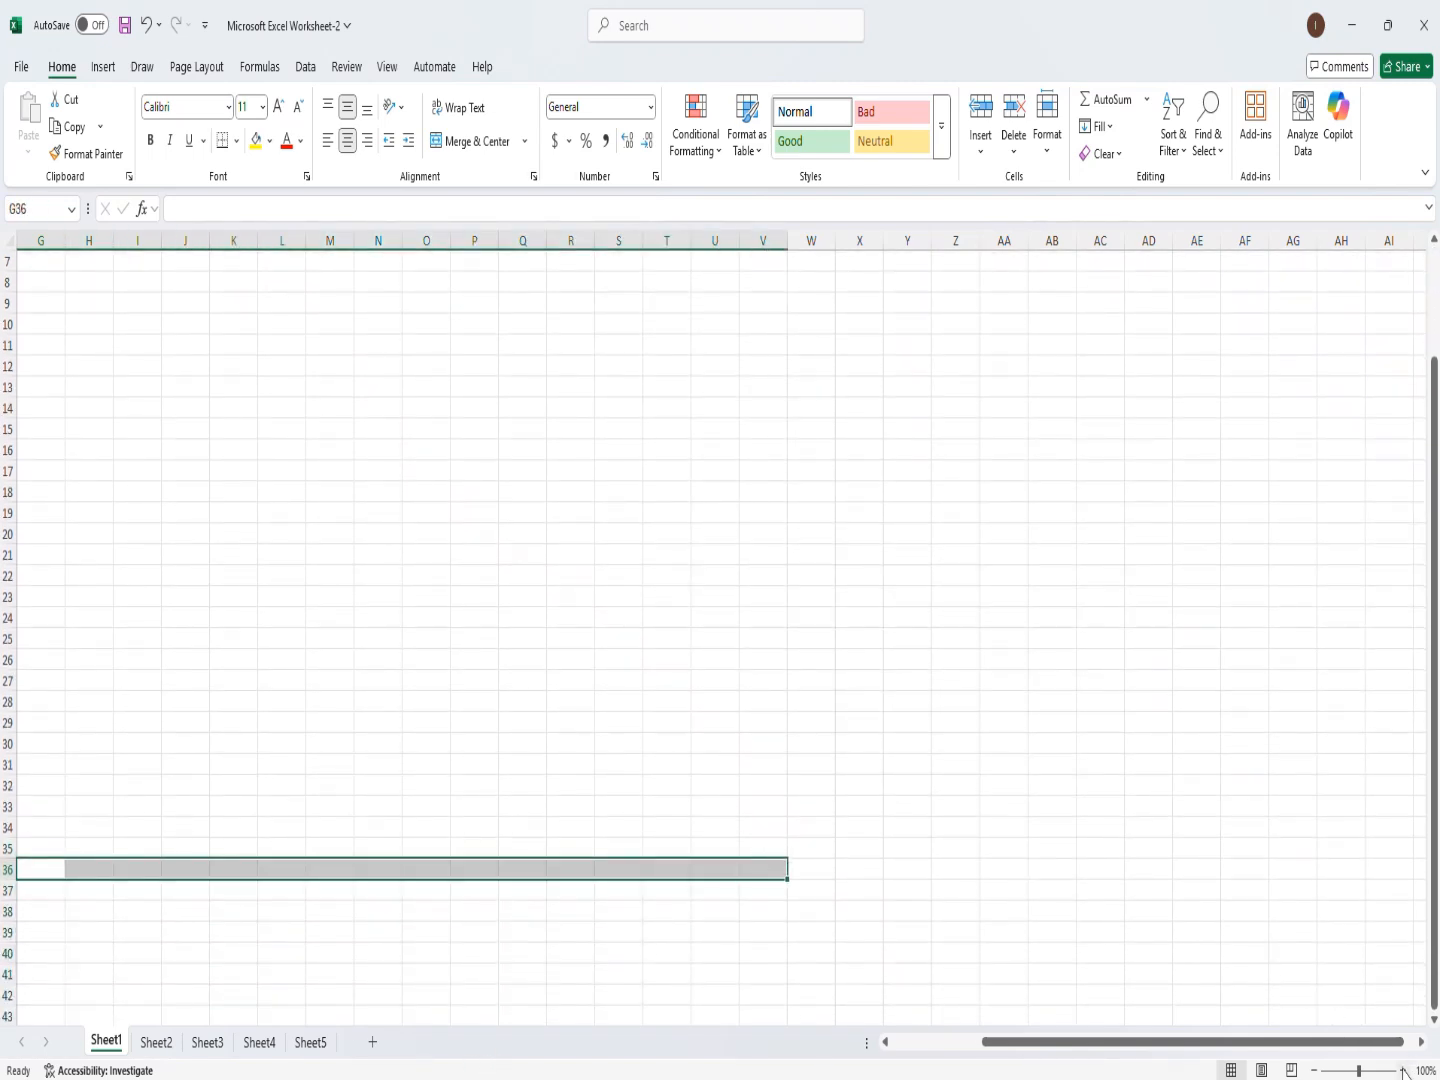
click(1433, 1020)
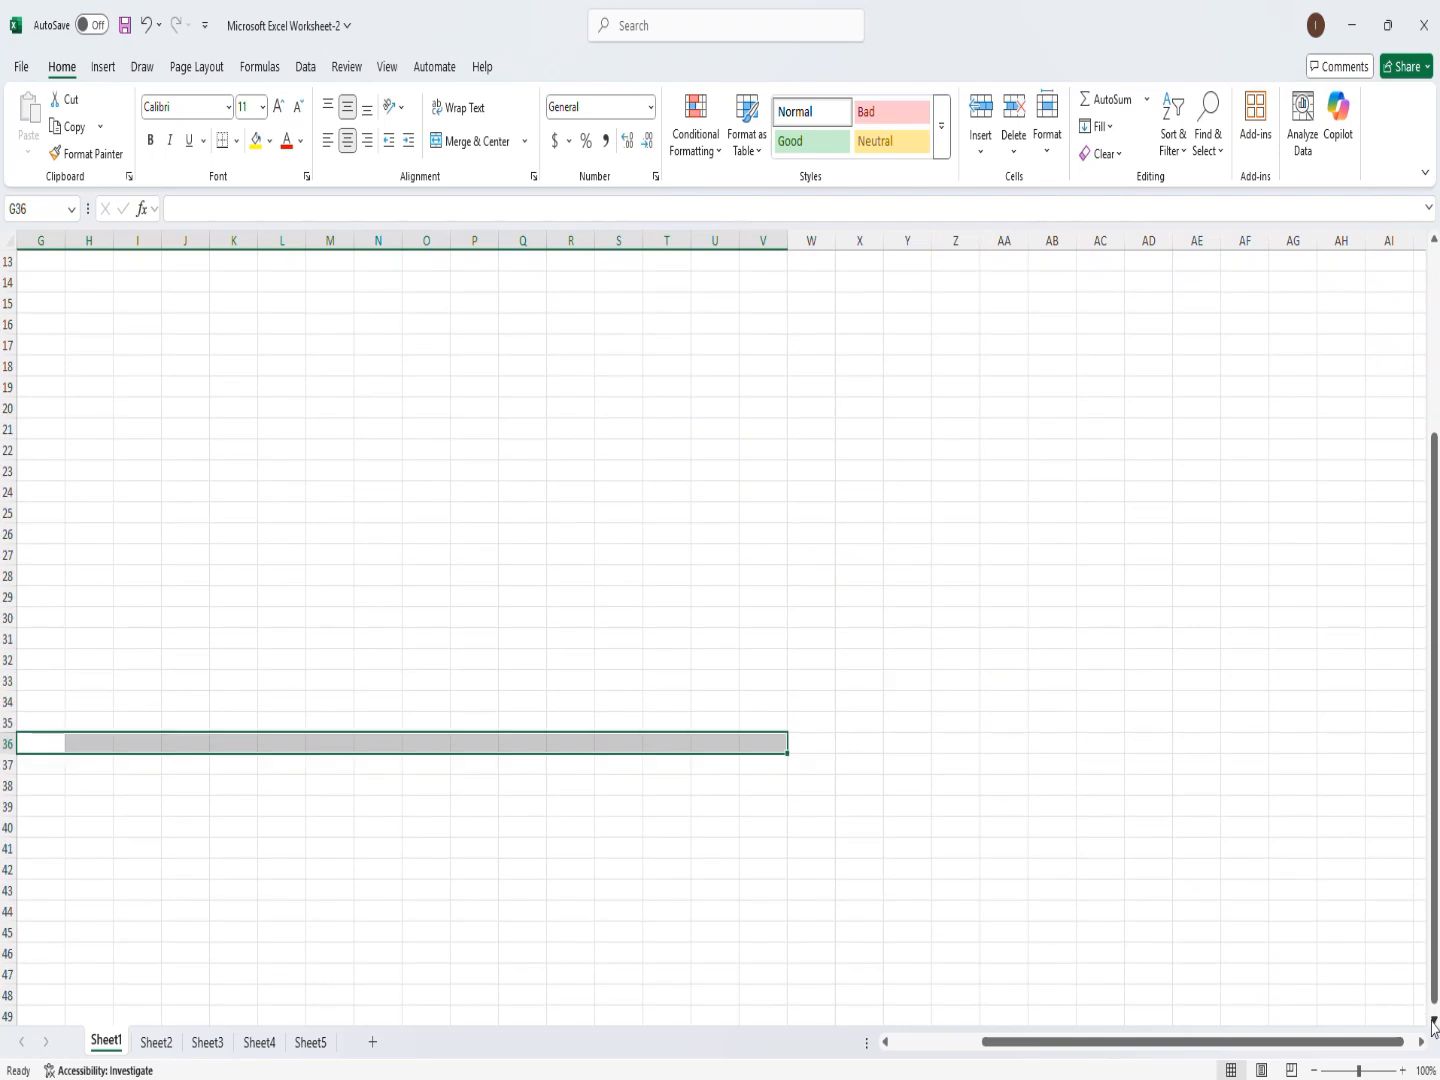
click(1433, 1021)
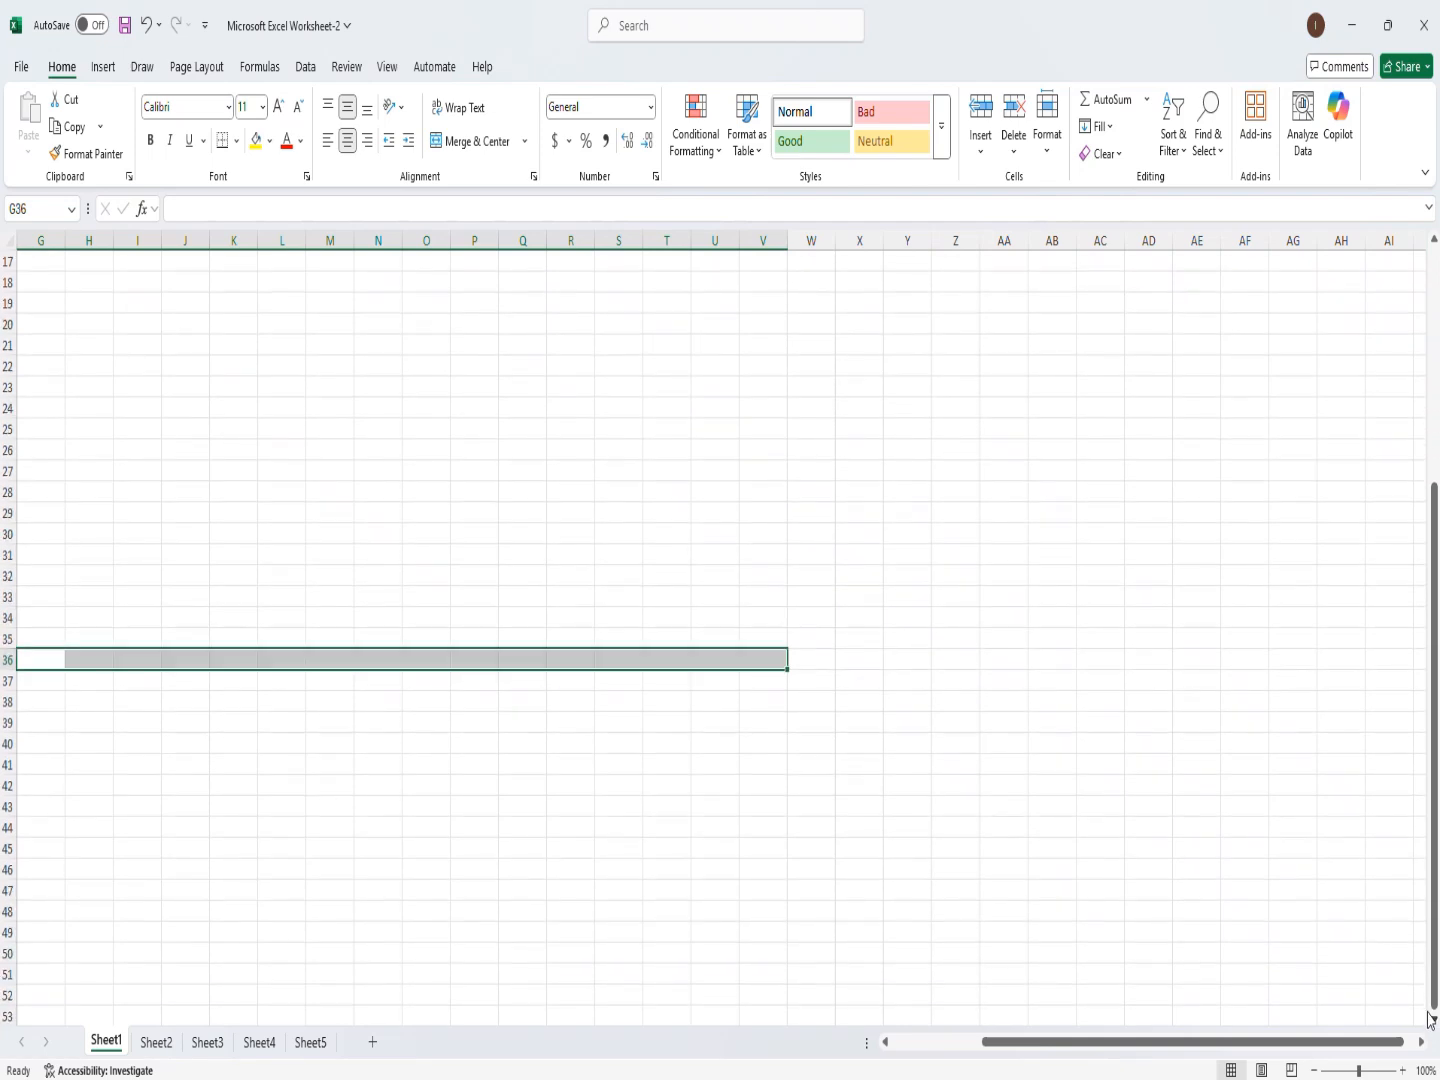
click(1435, 242)
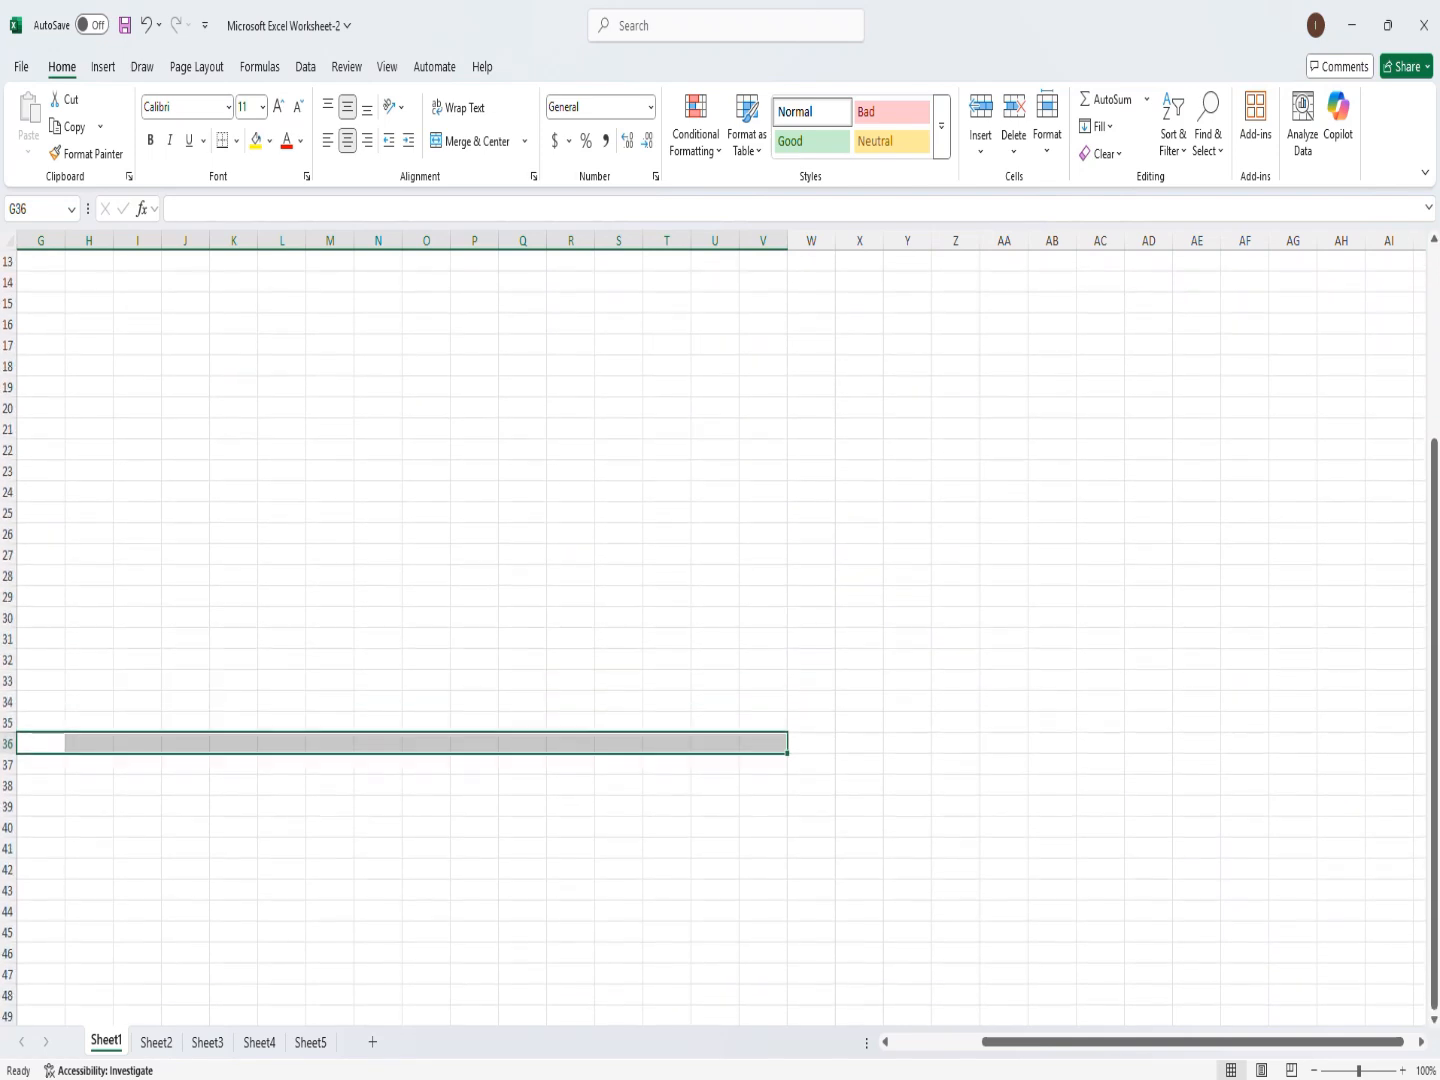
drag(1432, 518, 1432, 385)
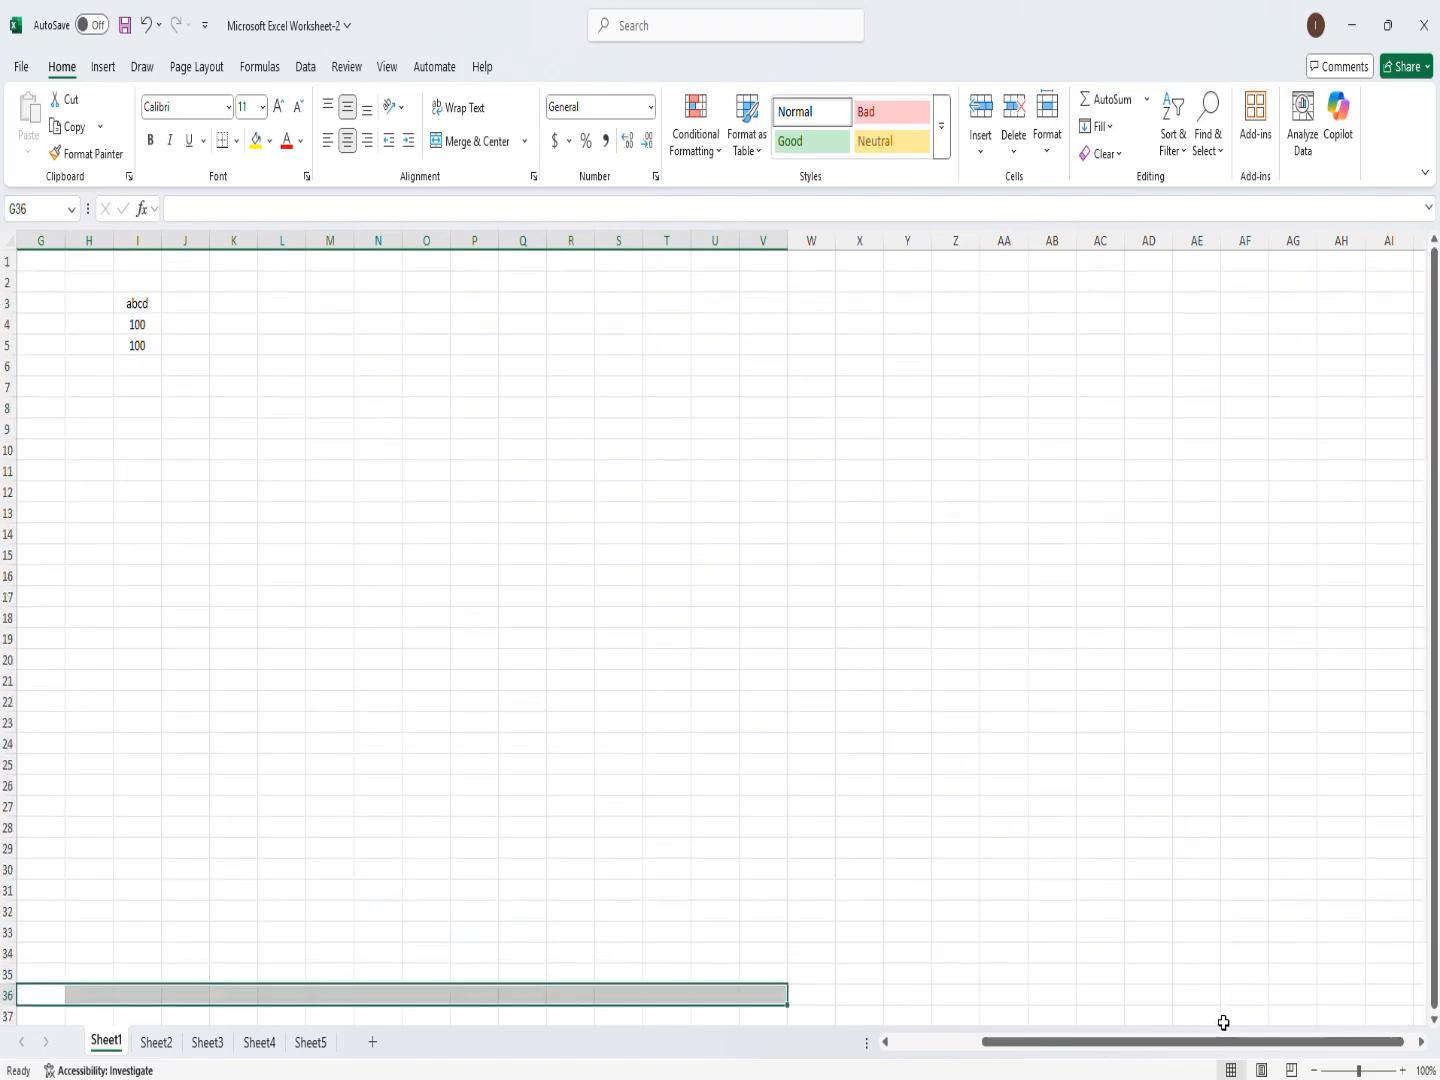
drag(1222, 1043, 915, 1067)
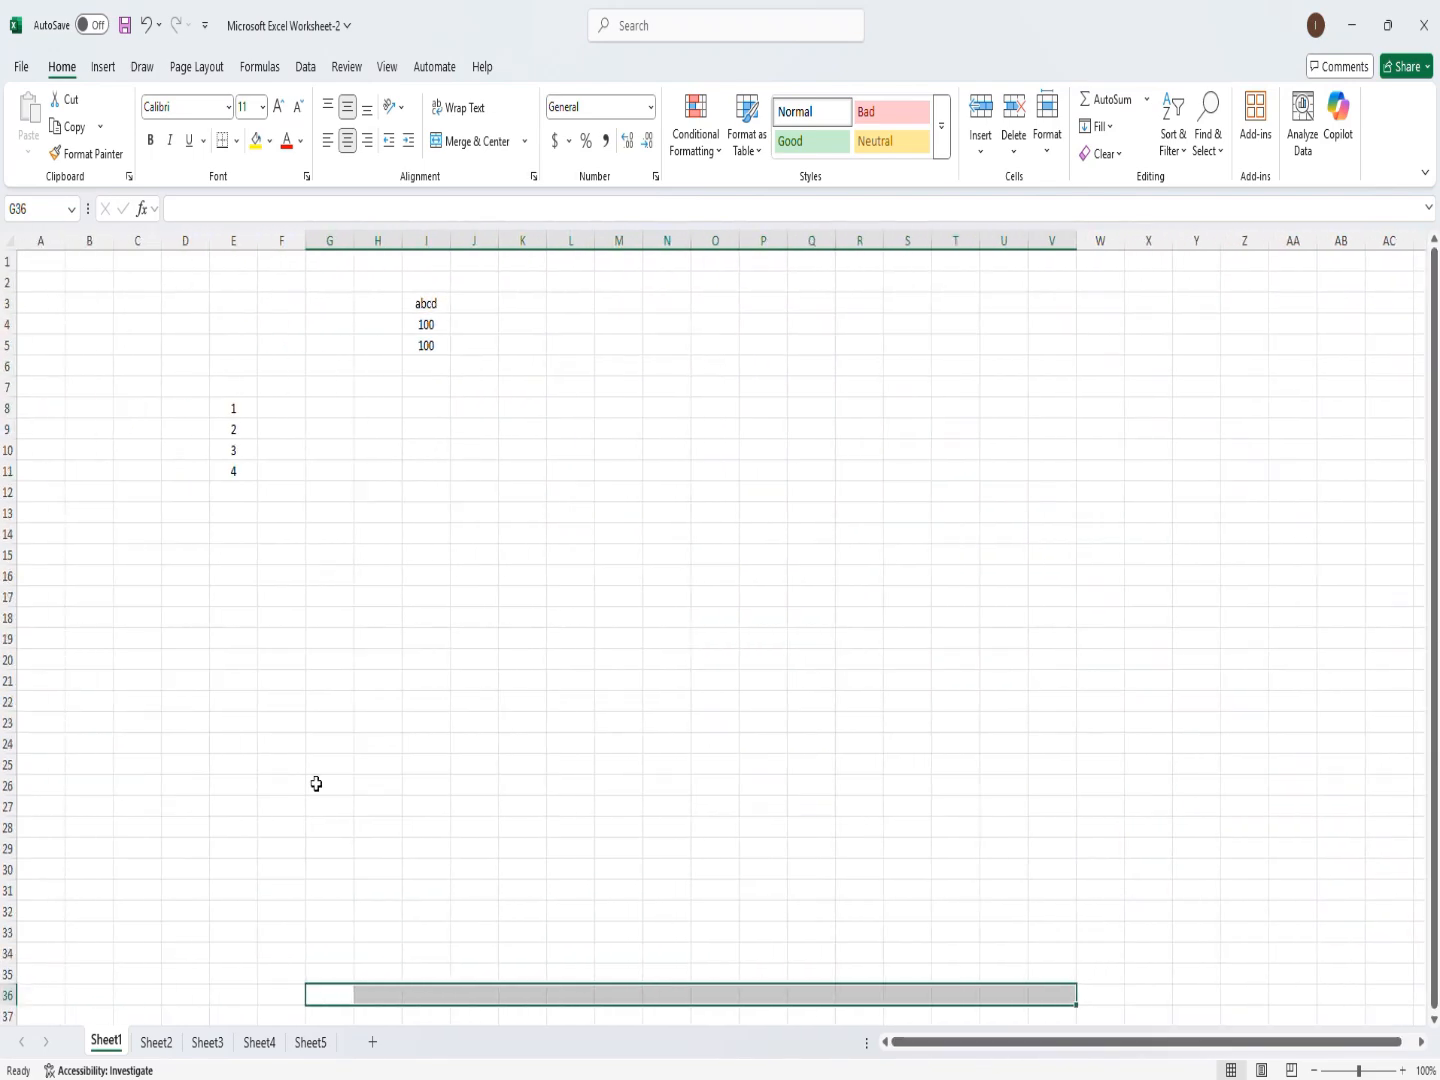
Zoom the worksheet out to 10% and back in to 145%
click(109, 705)
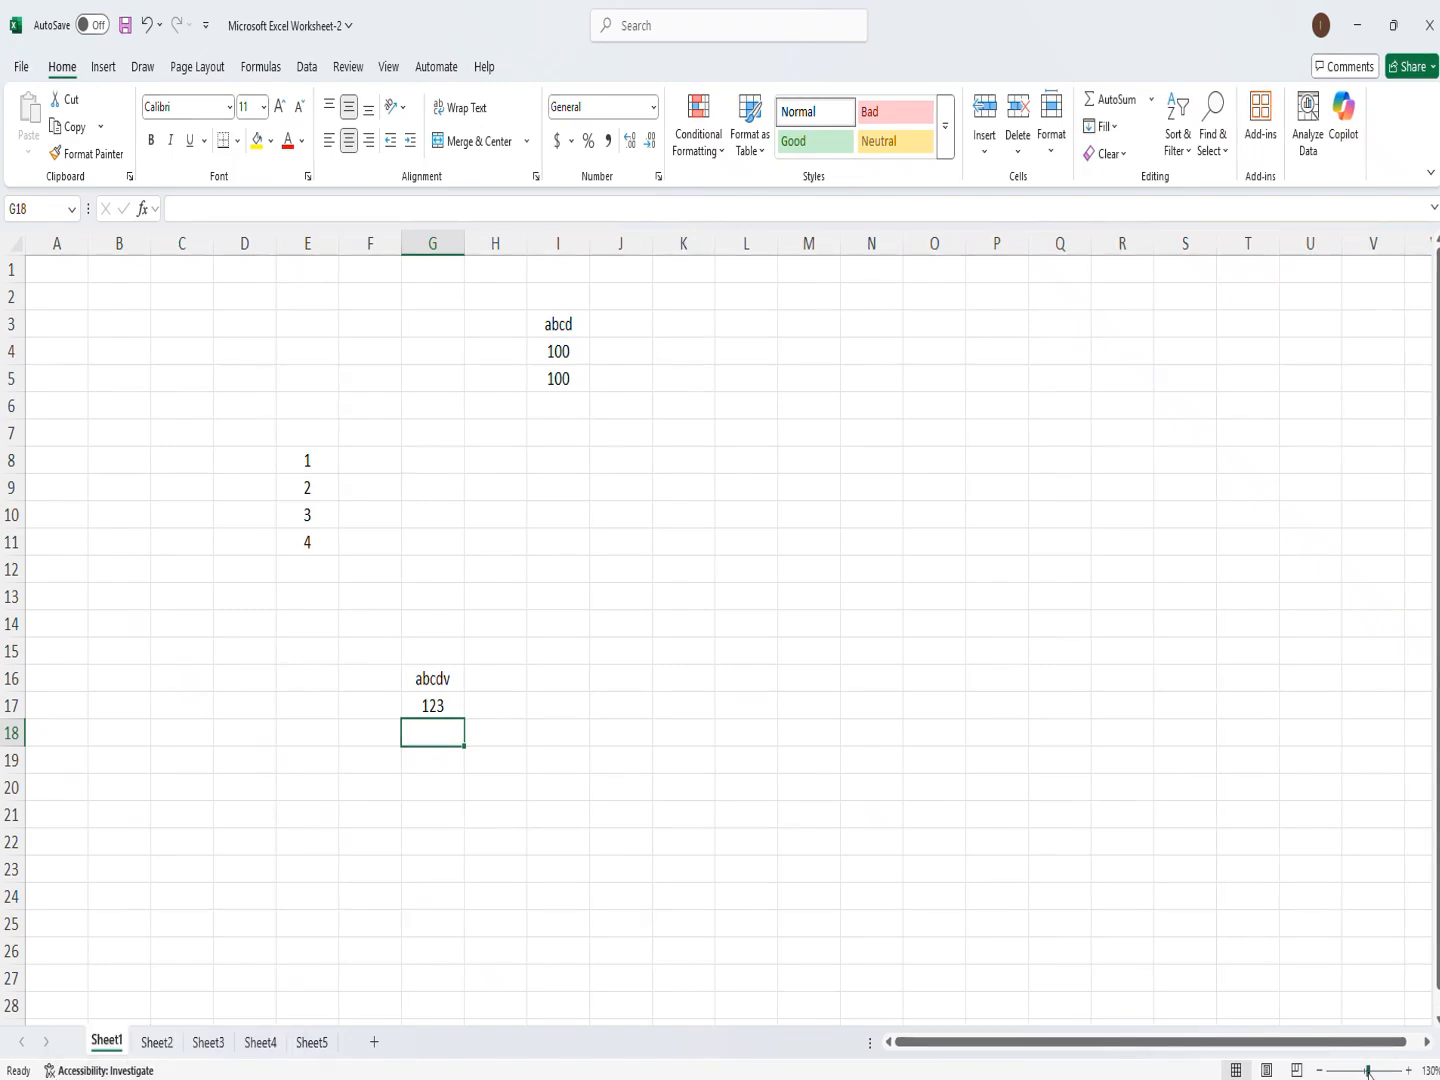
drag(1368, 1072, 1332, 1073)
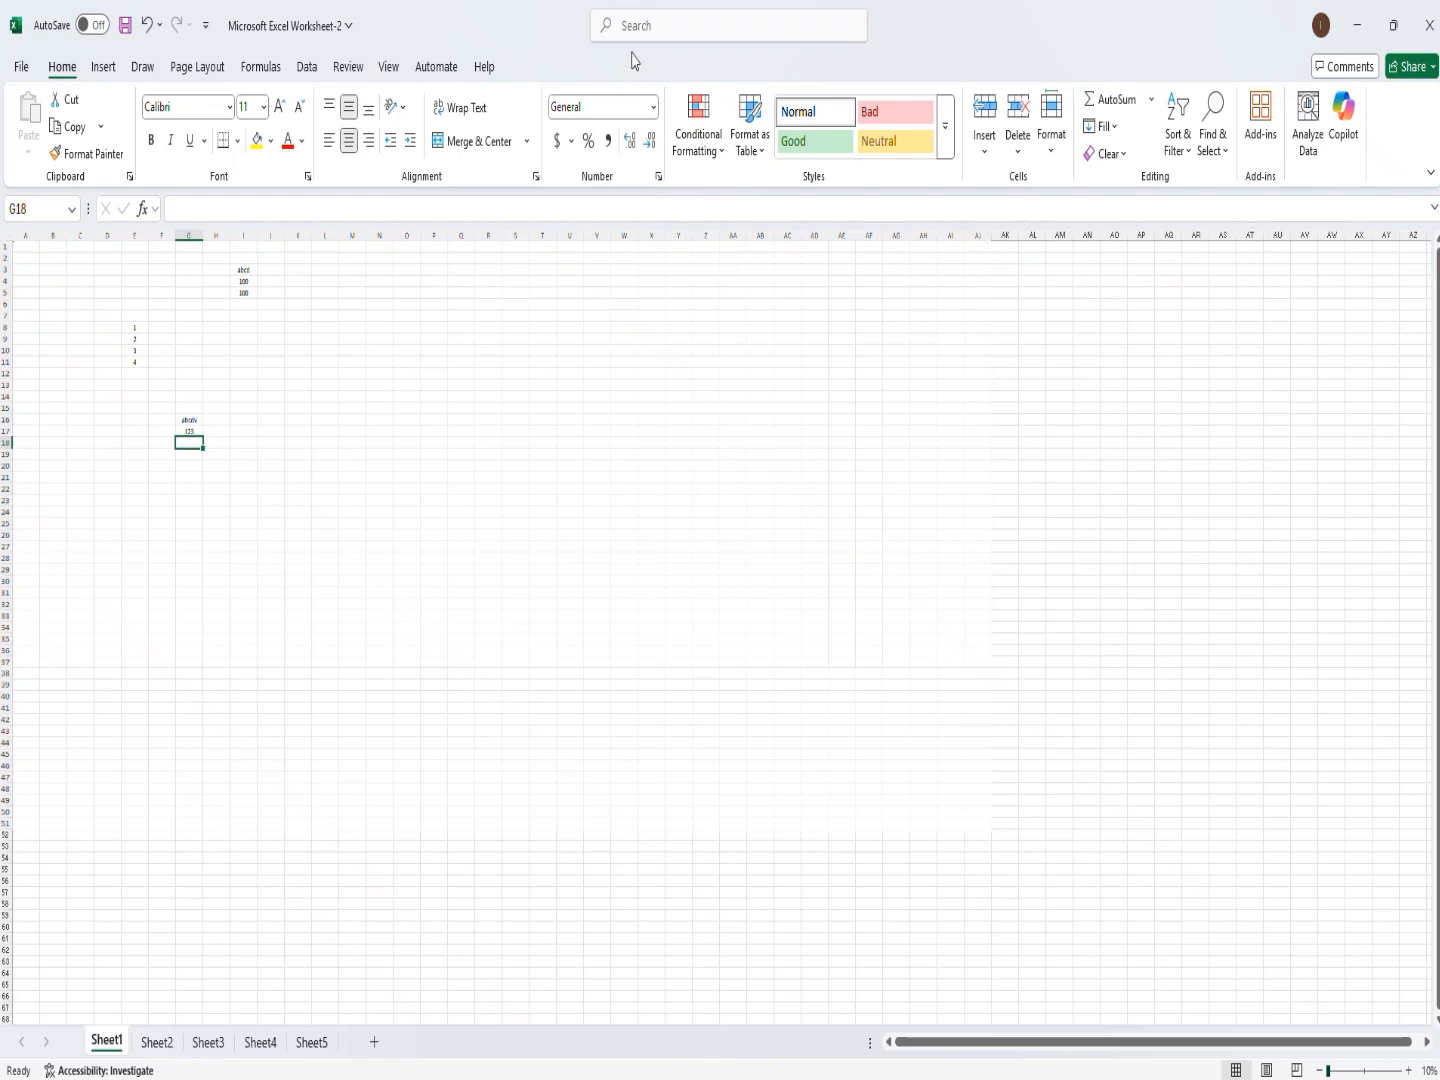
ctrl+scroll(160, 734, up, 9)
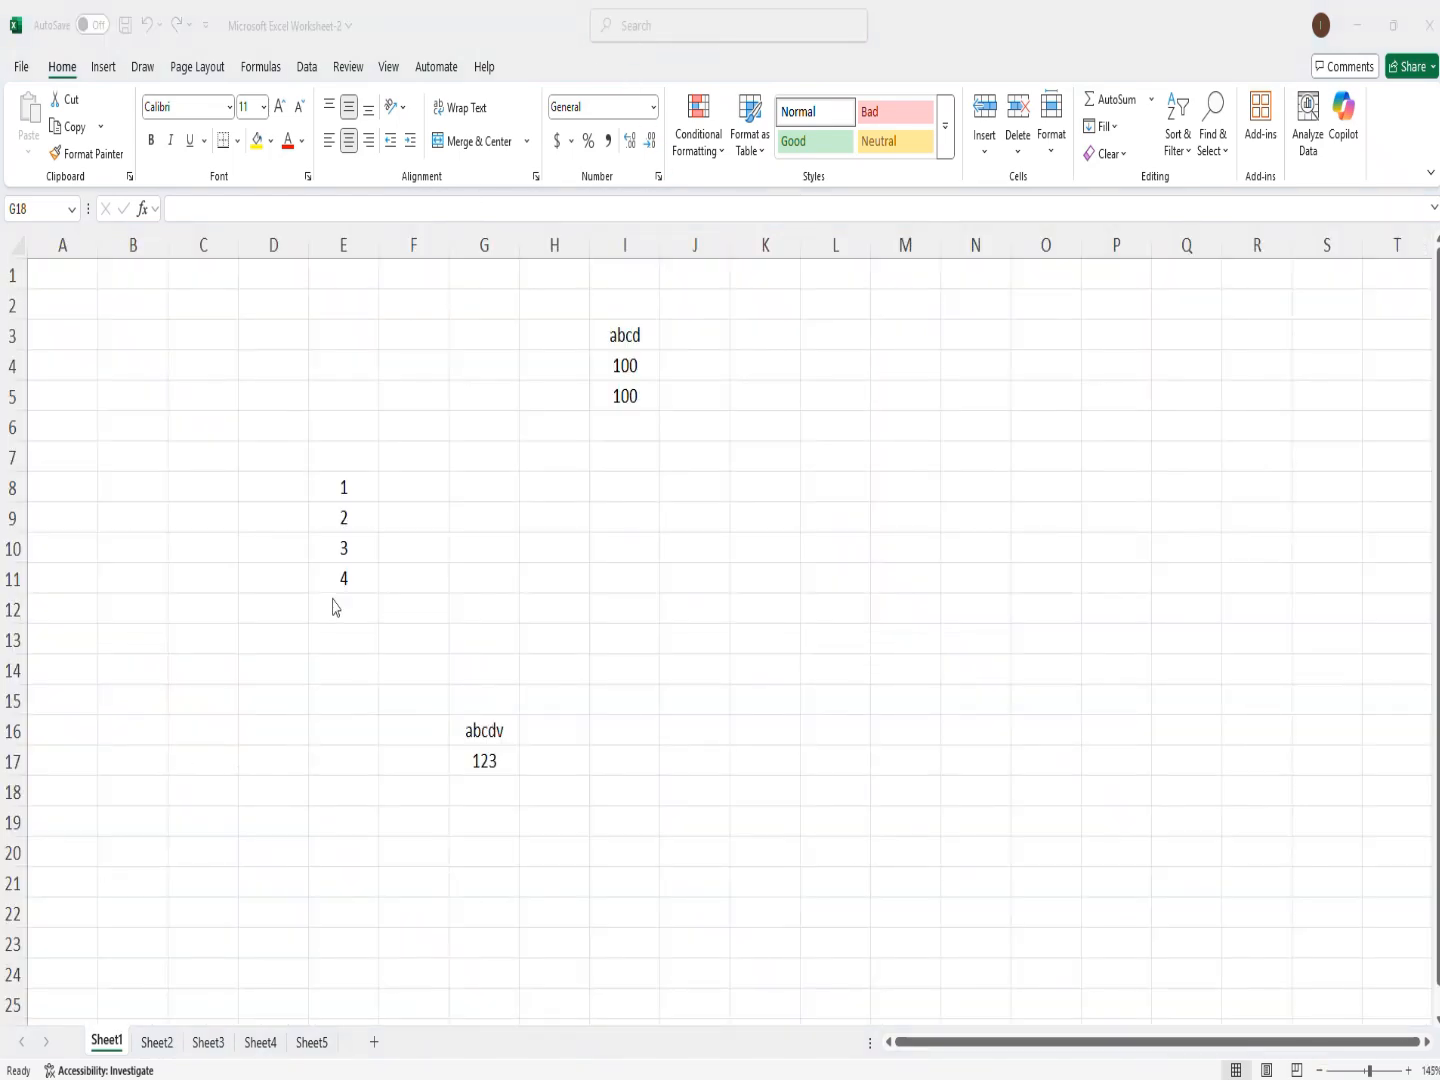
Select the numbers in E8:E11 to check their average, count and sum
click(311, 670)
click(334, 486)
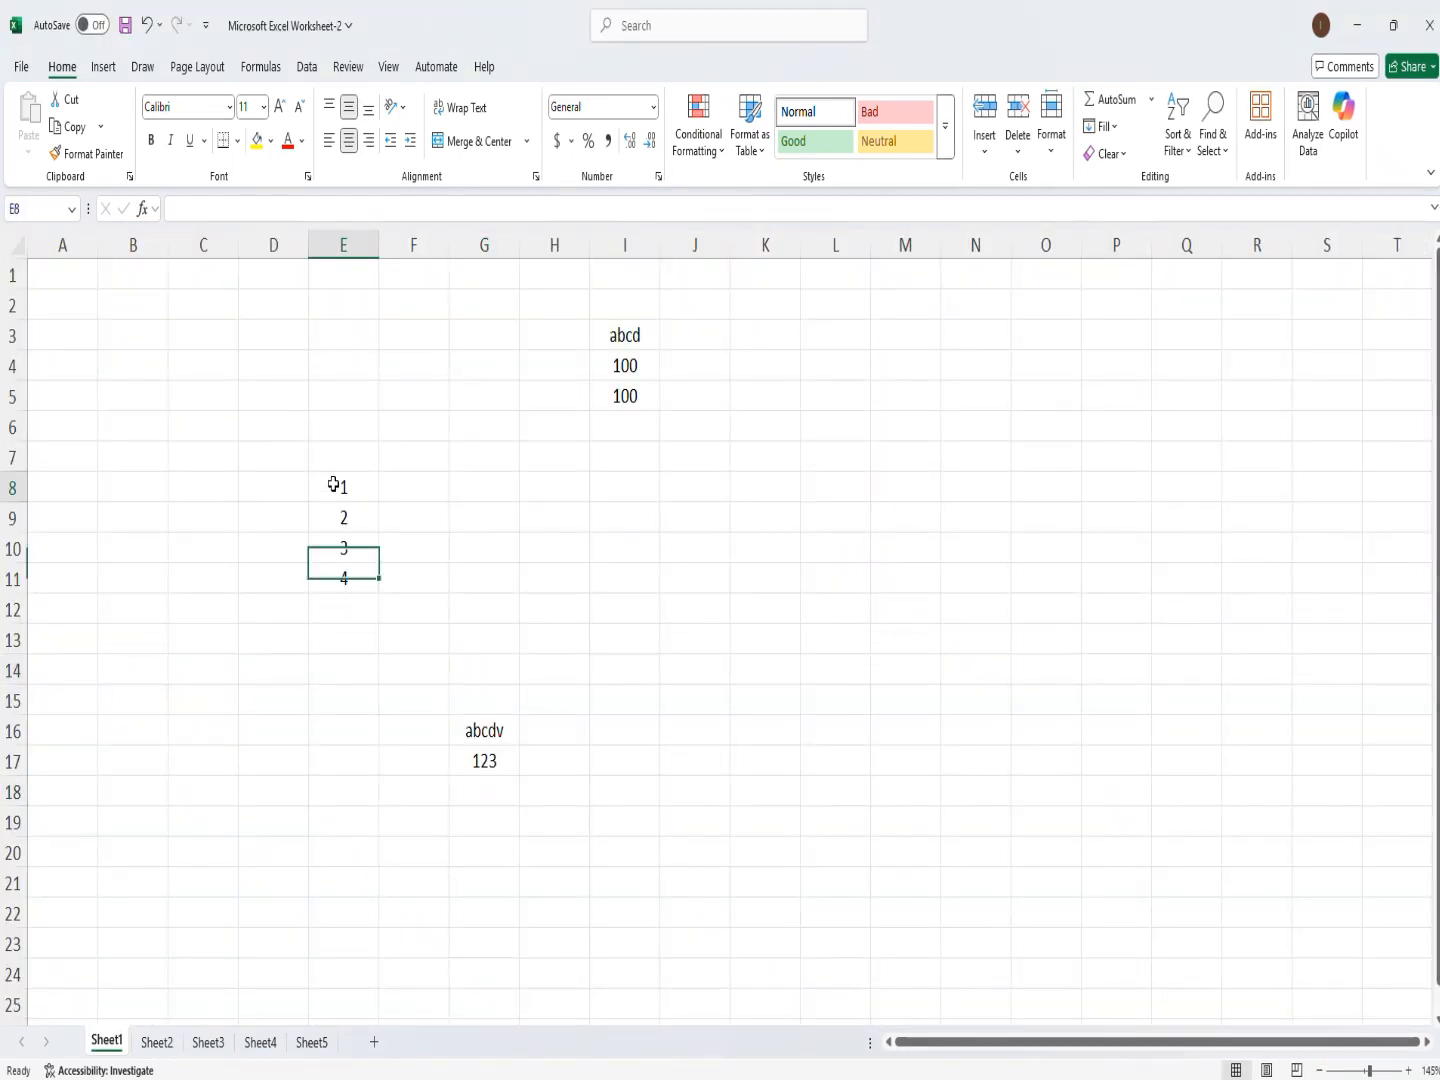
drag(334, 486, 340, 573)
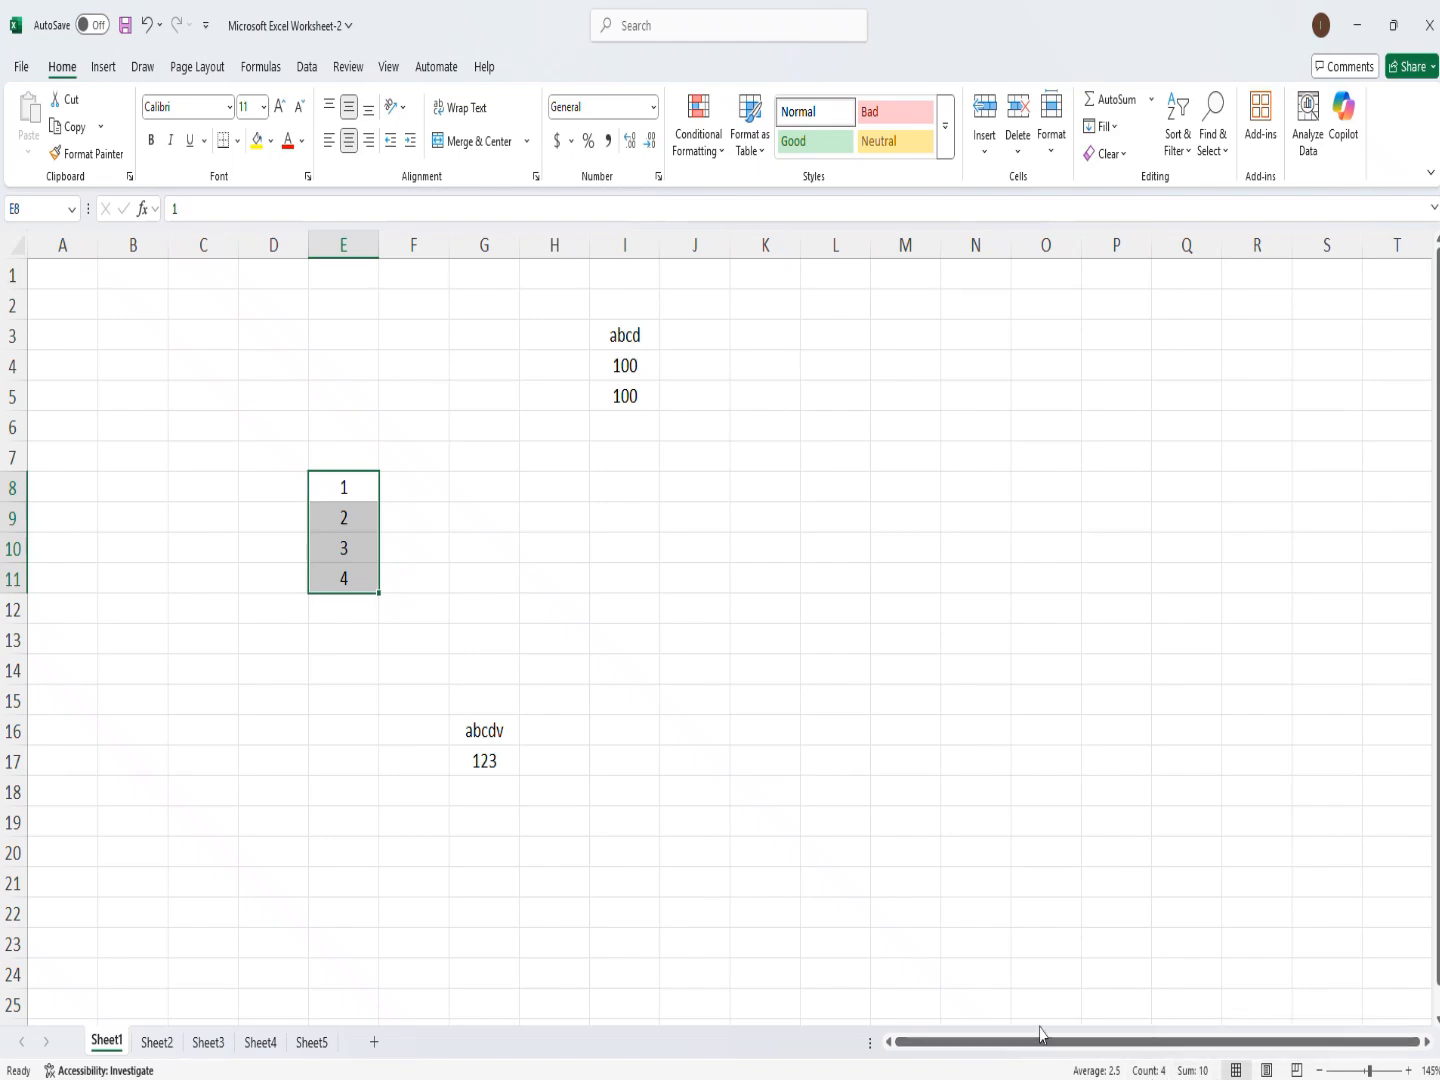
click(641, 34)
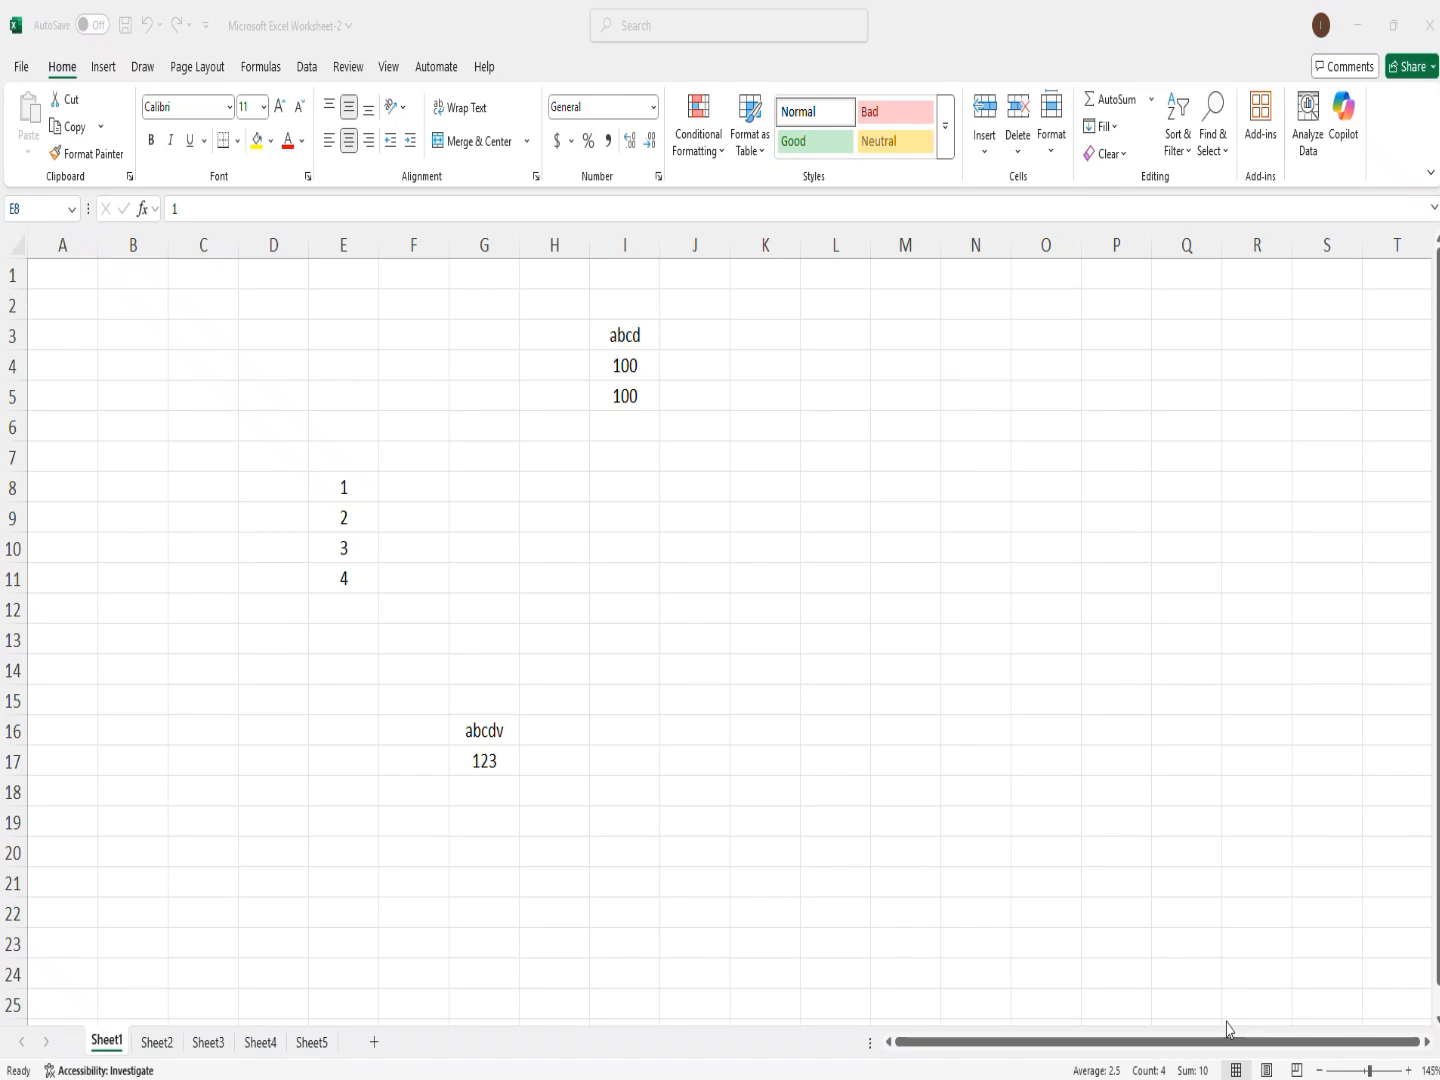
Show the worksheet in Page Layout view and Page Break Preview, and return to Normal view
click(1239, 1072)
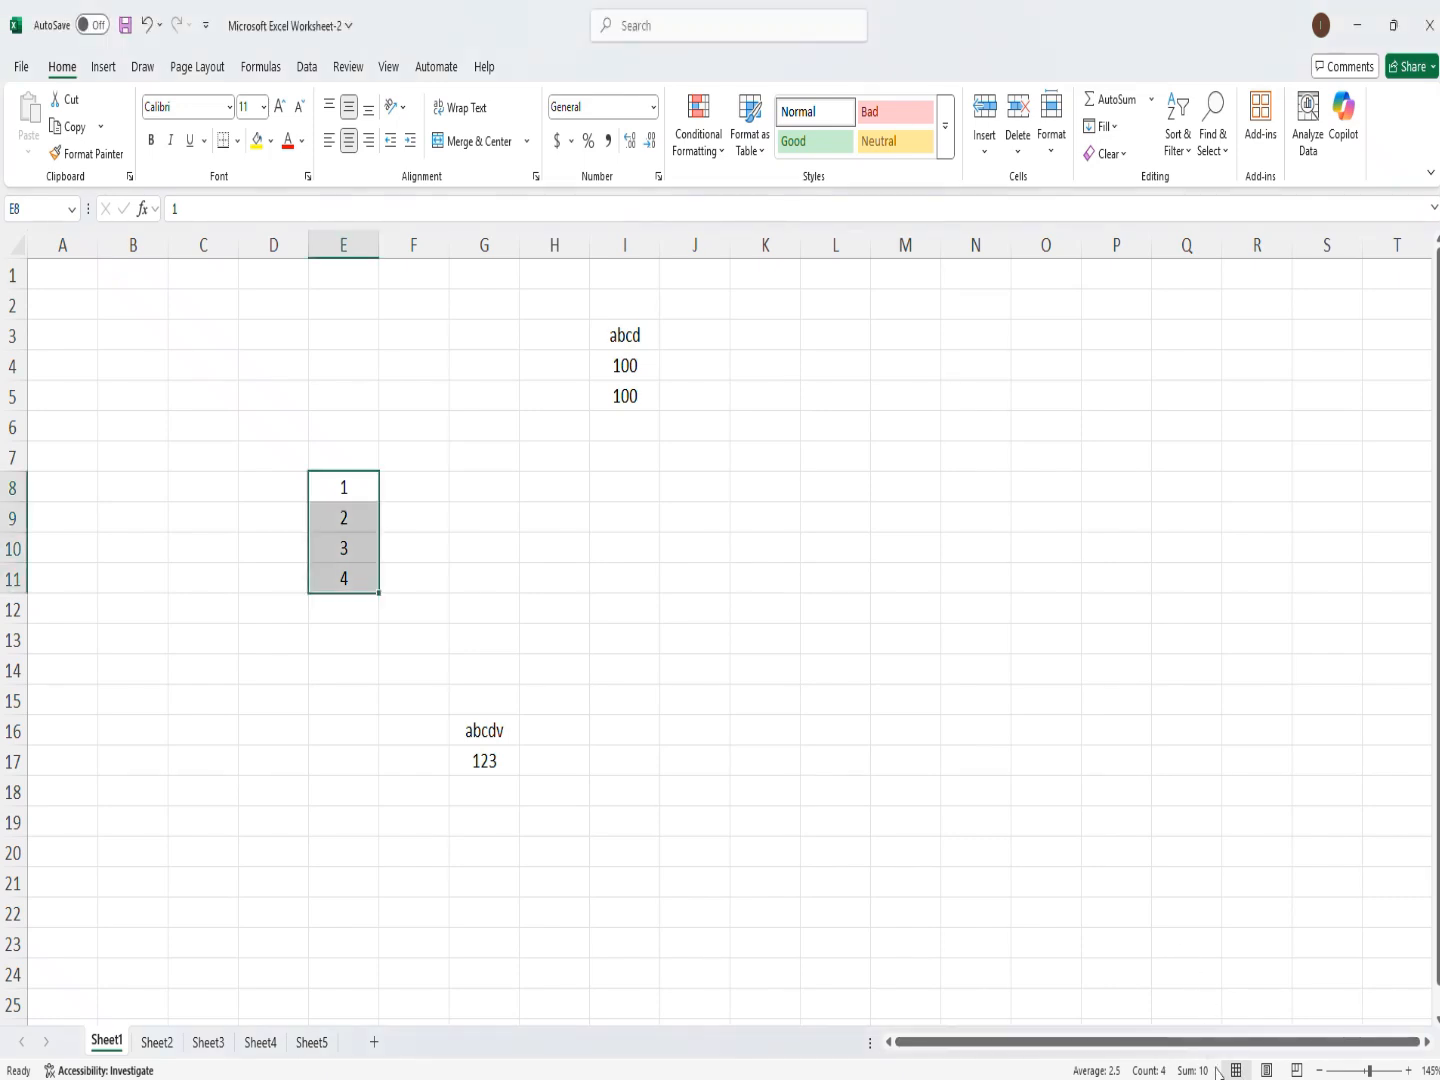
click(1268, 1070)
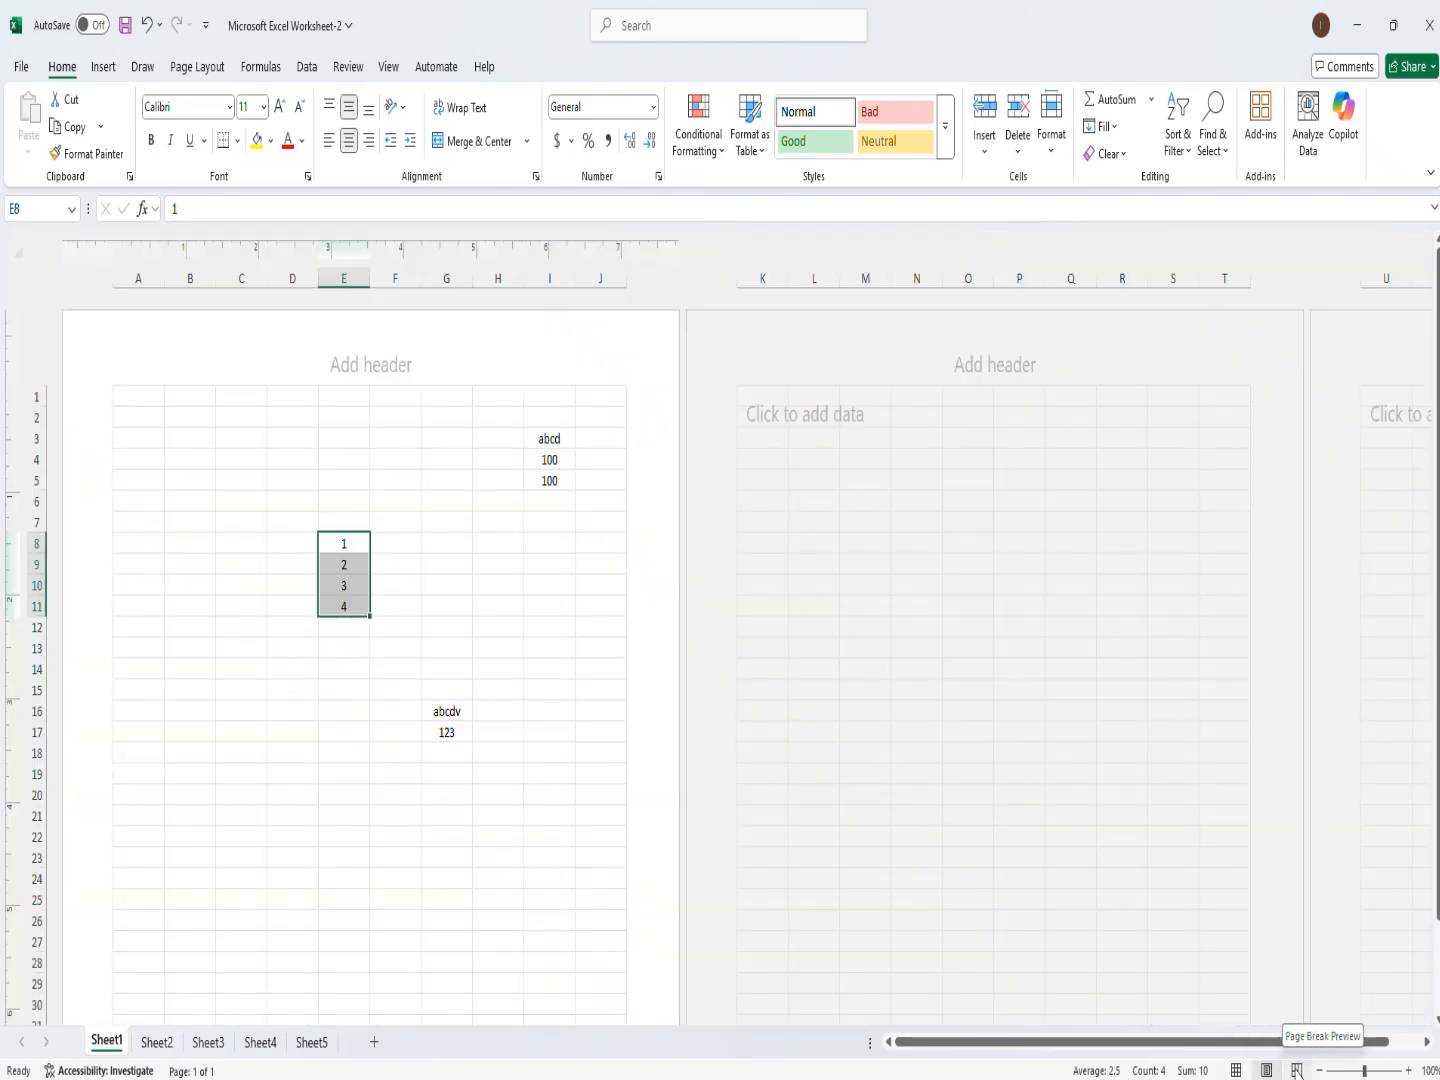
click(1296, 1069)
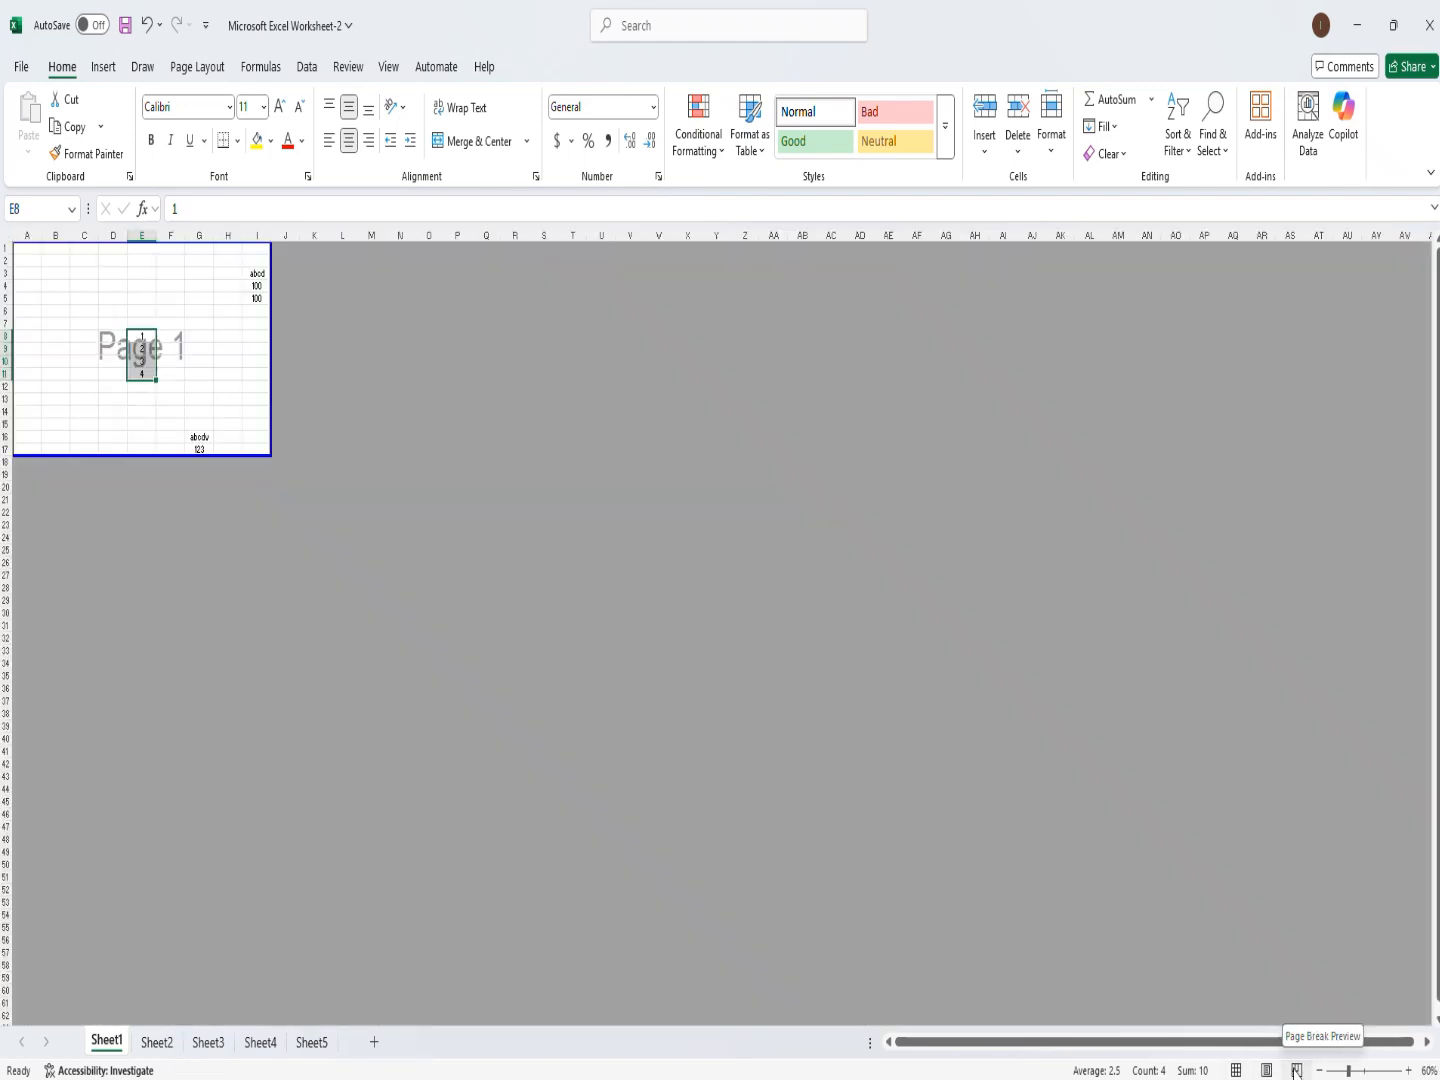
click(1268, 1070)
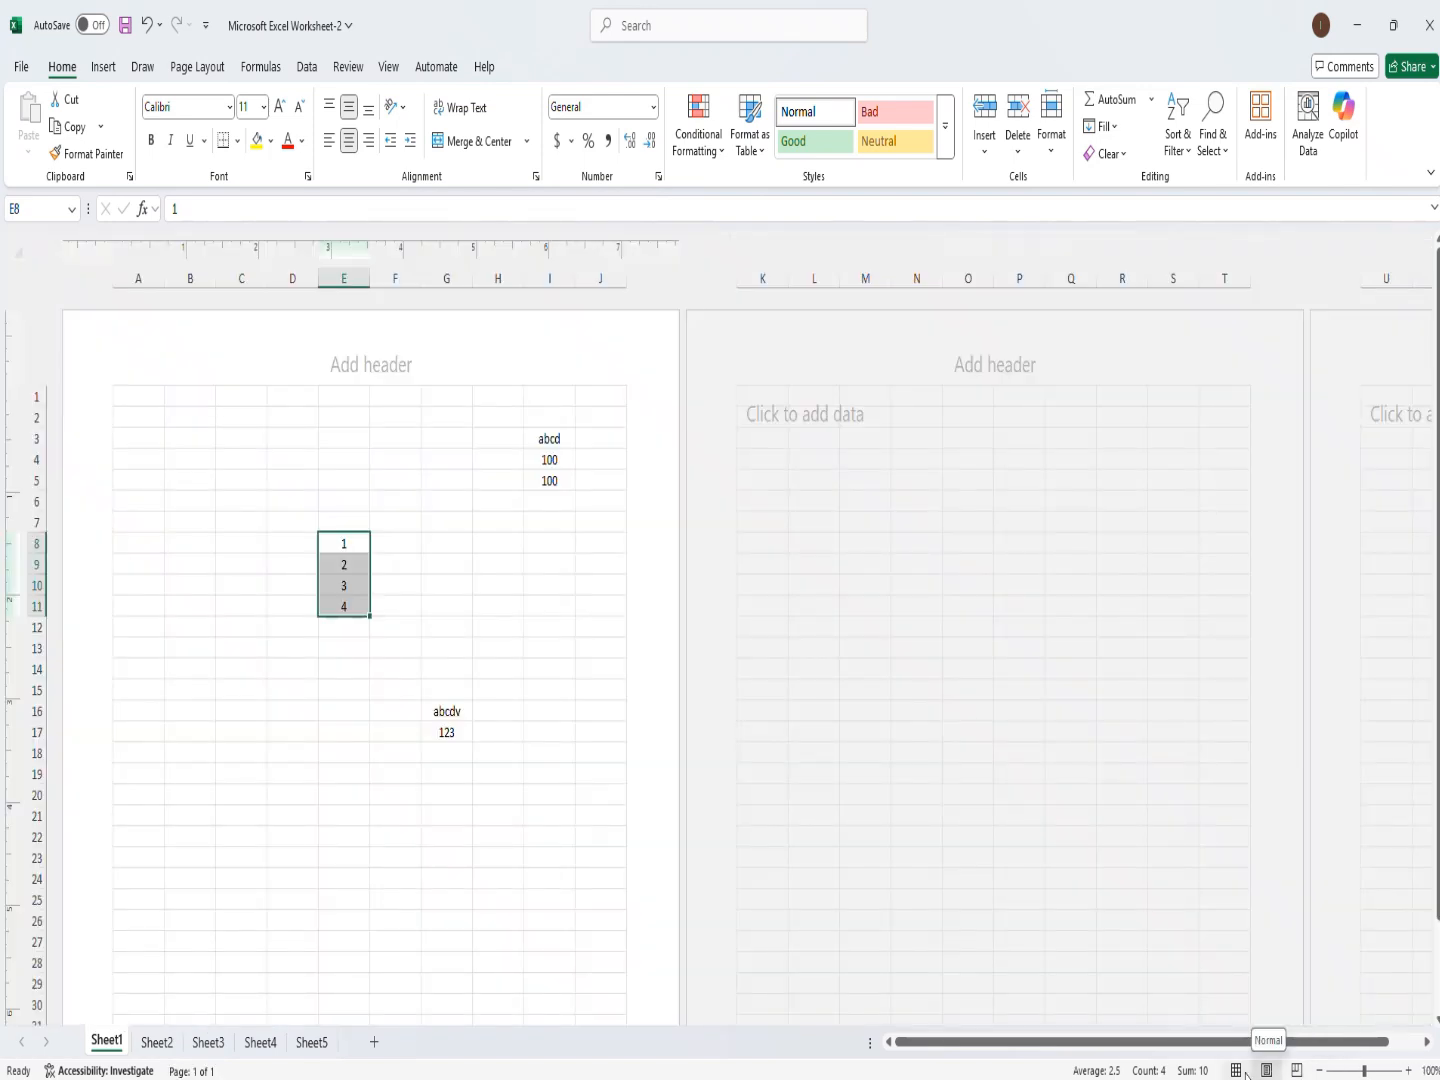
click(1237, 1070)
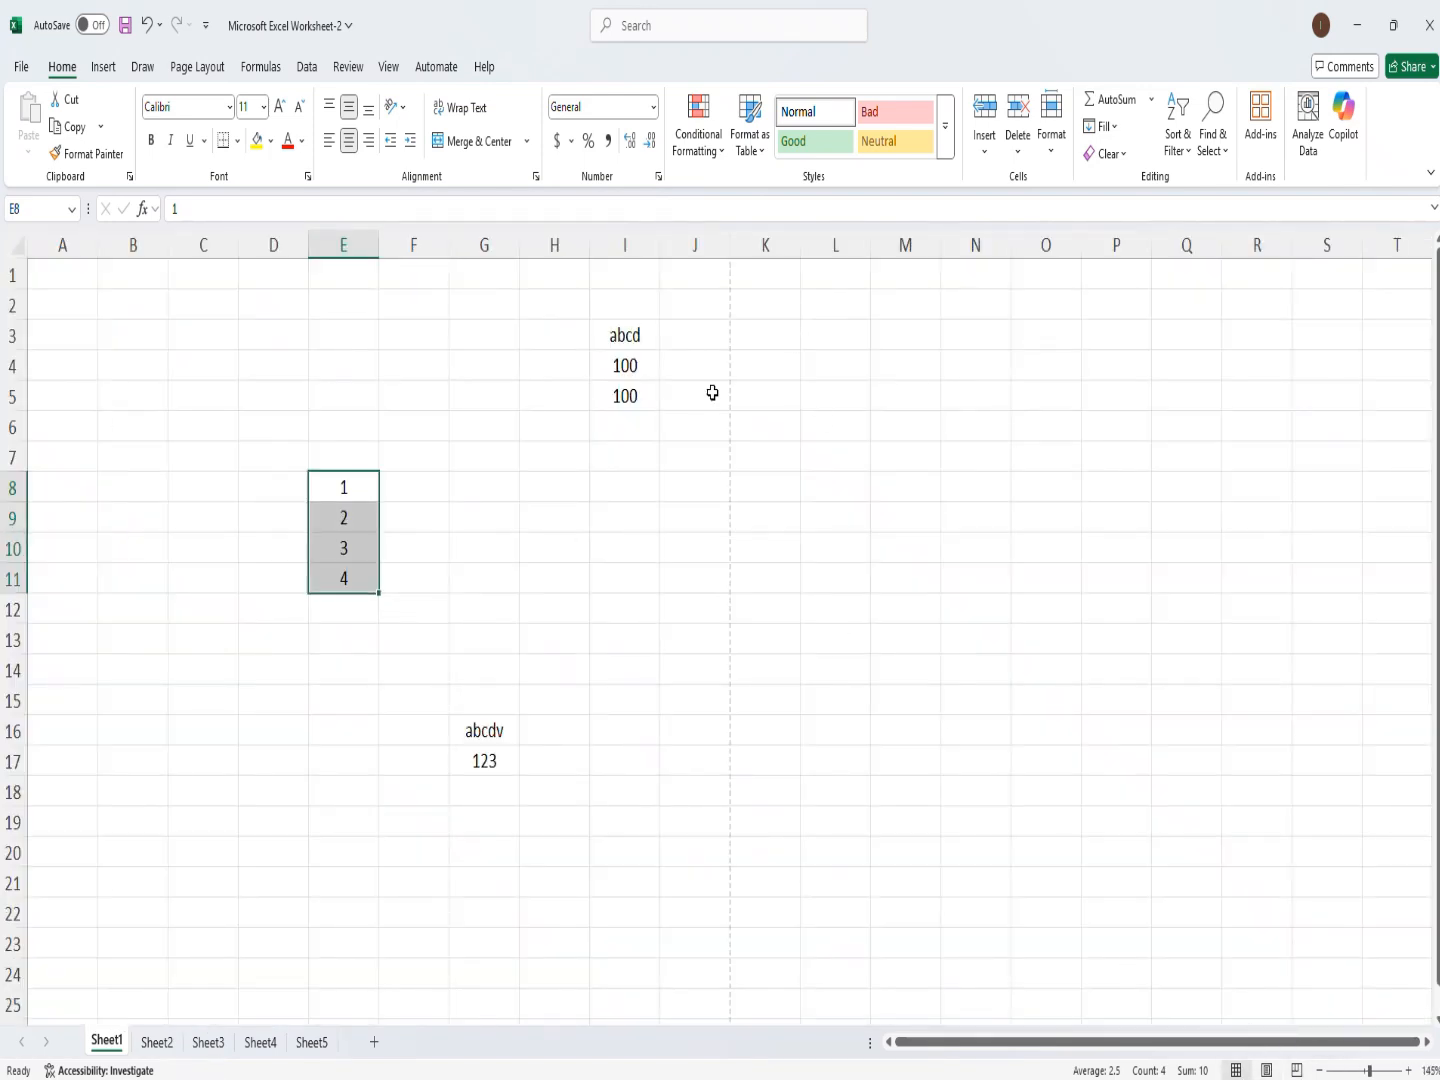
Go directly to cell A1 and on to cell A100 by entering their cell references
click(32, 212)
text(A1)
key(Return)
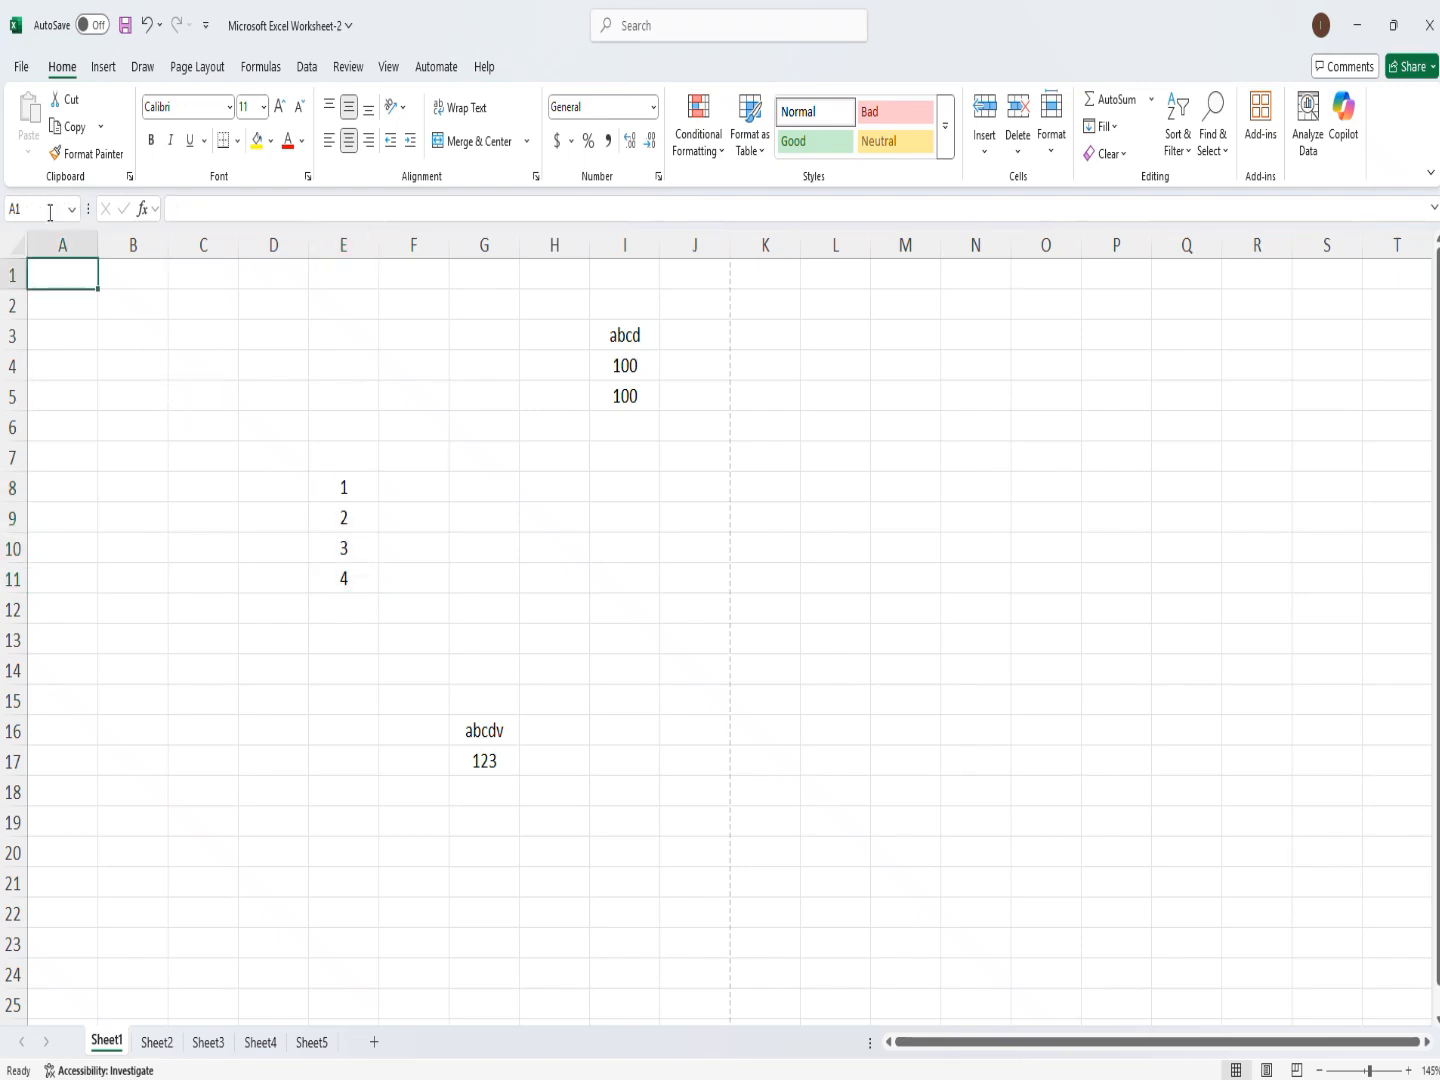
click(39, 206)
click(36, 208)
text(00)
key(Return)
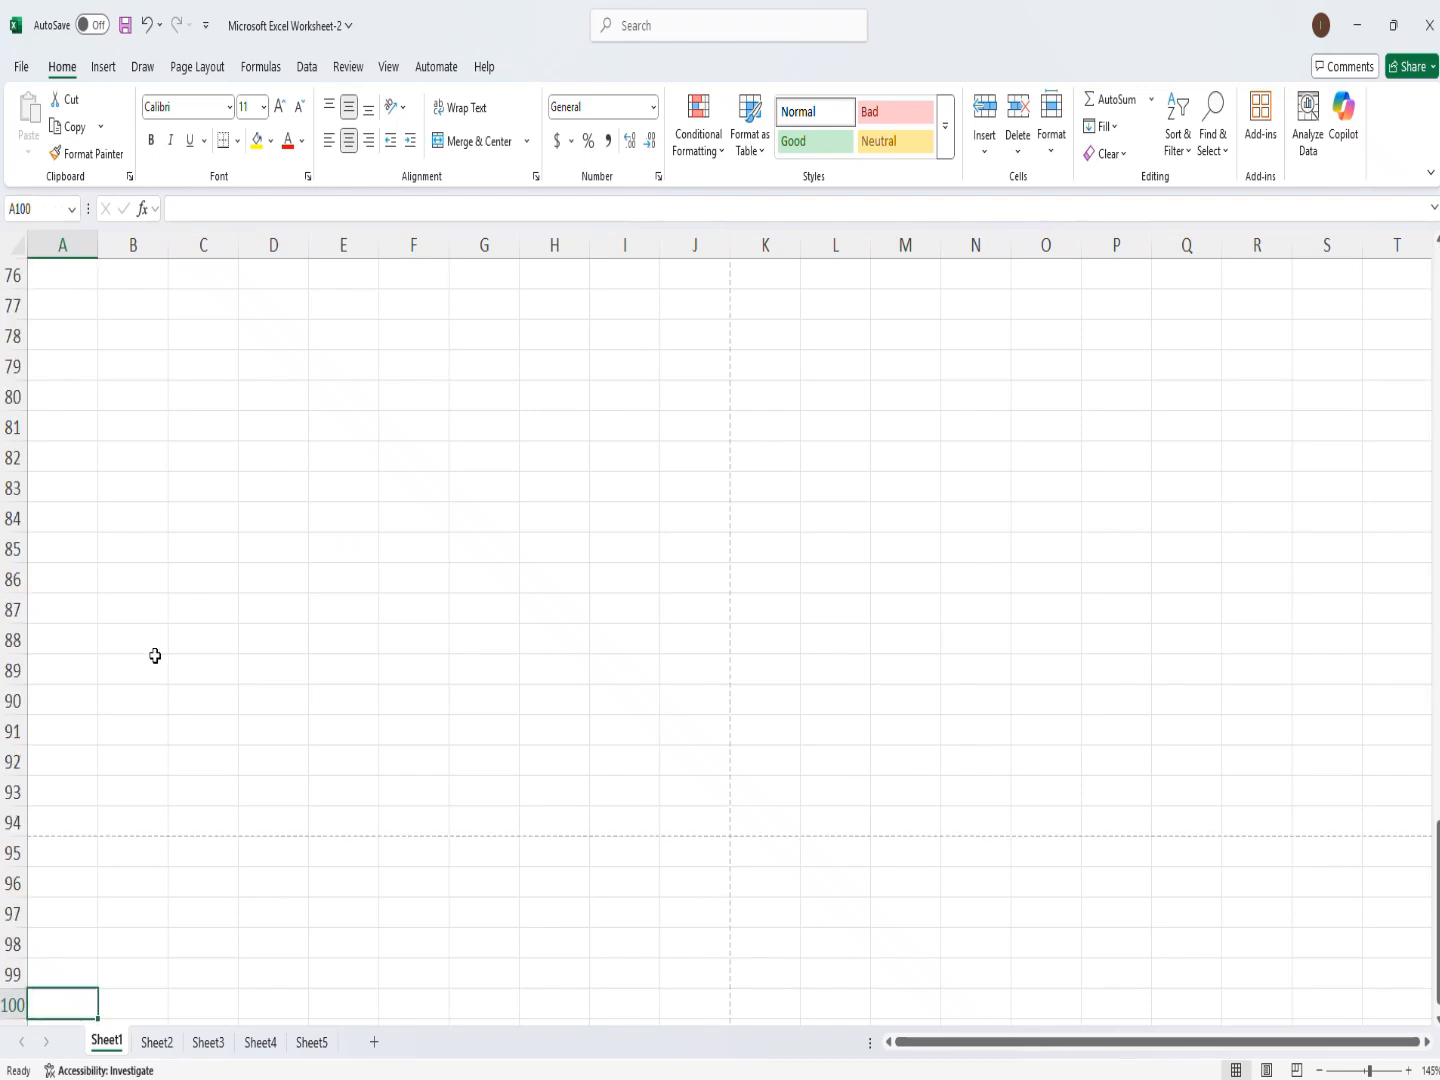
Go directly to cell AA25 by its cell reference, and return to the data near the start of the worksheet
click(32, 207)
click(34, 208)
key(BackSpace)
key(BackSpace)
text(A)
key(Return)
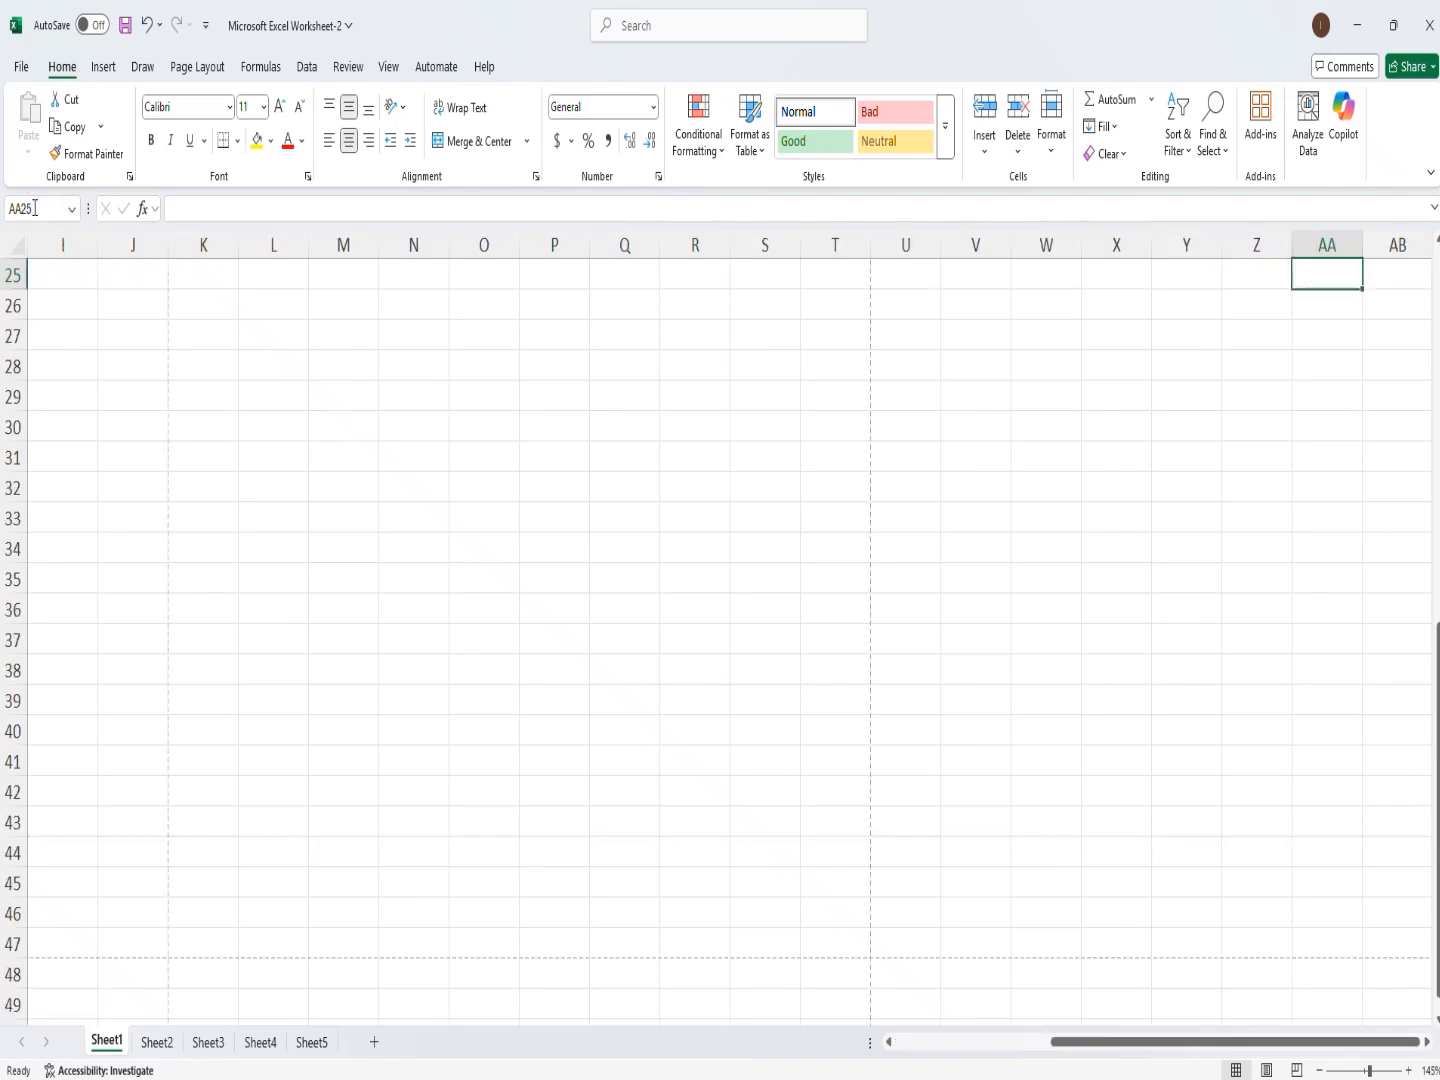
scroll(1337, 329, up, 1)
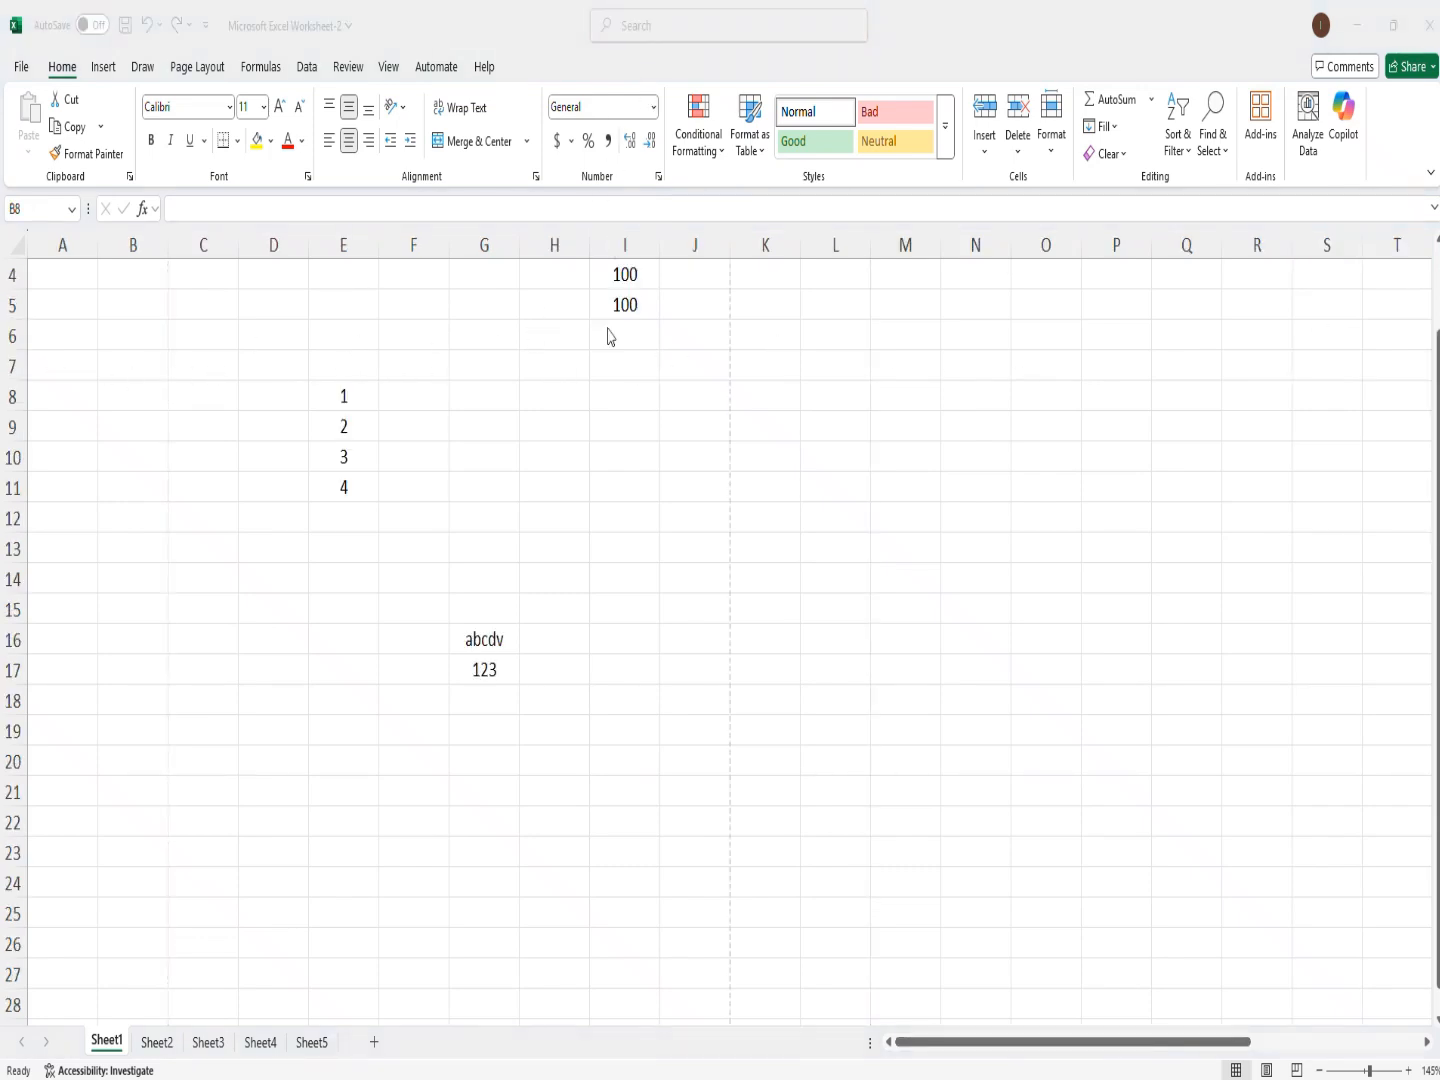
Display the ribbon's shortcut key tips, including those for the Home commands, and dismiss them
key(alt)
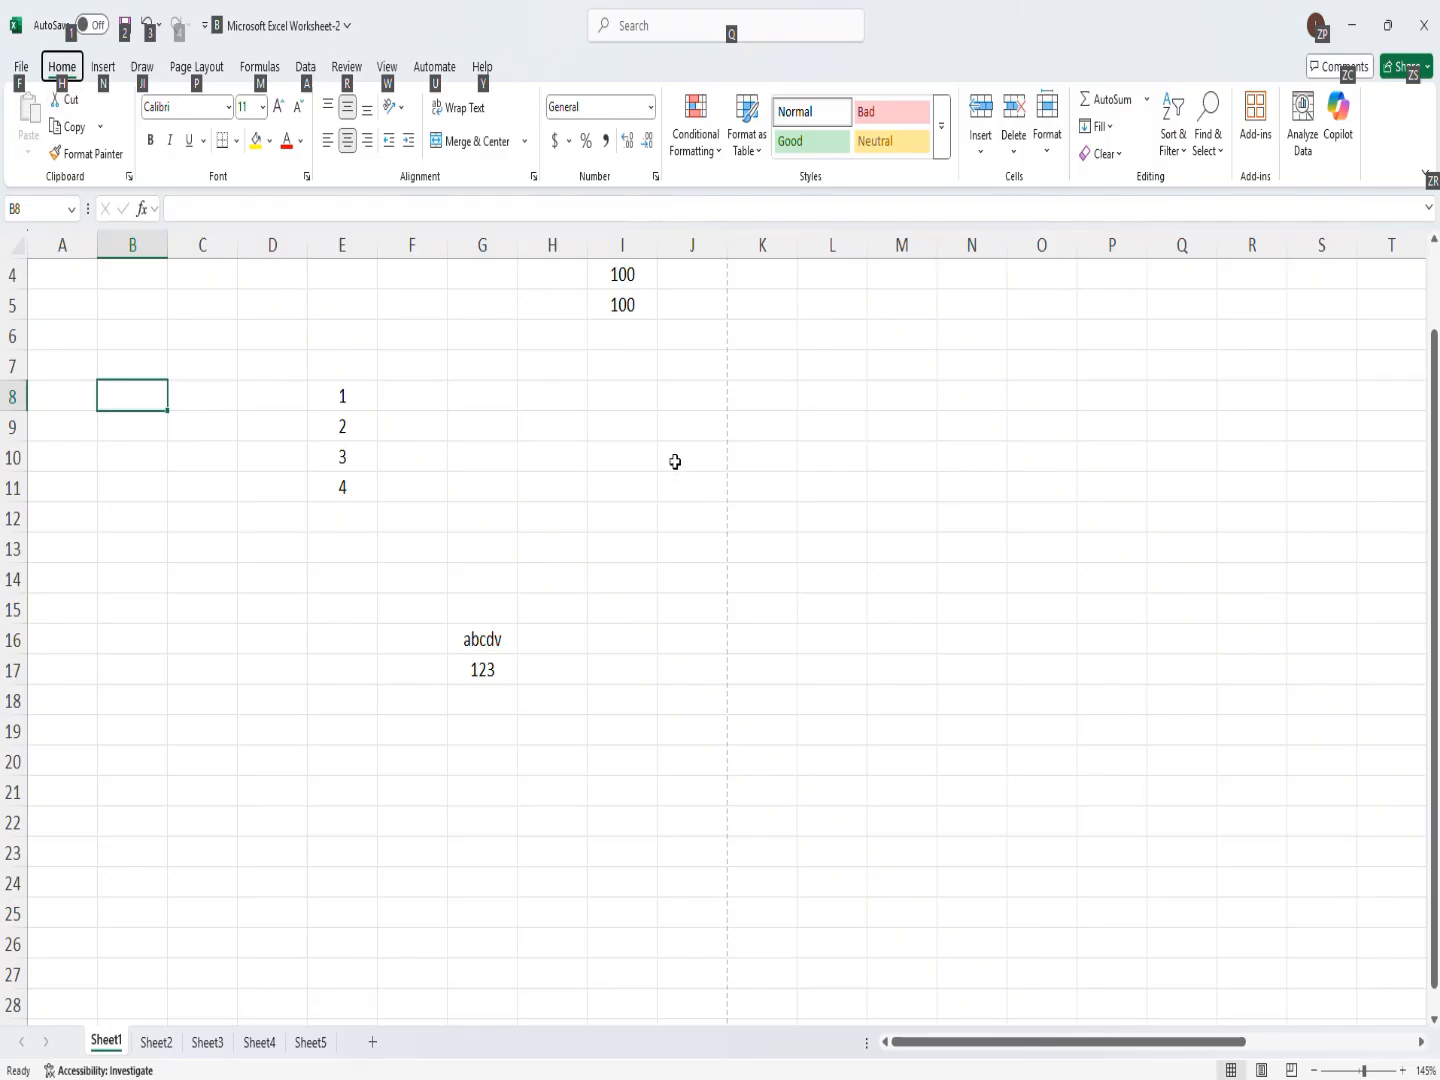
key(alt)
key(alt+h)
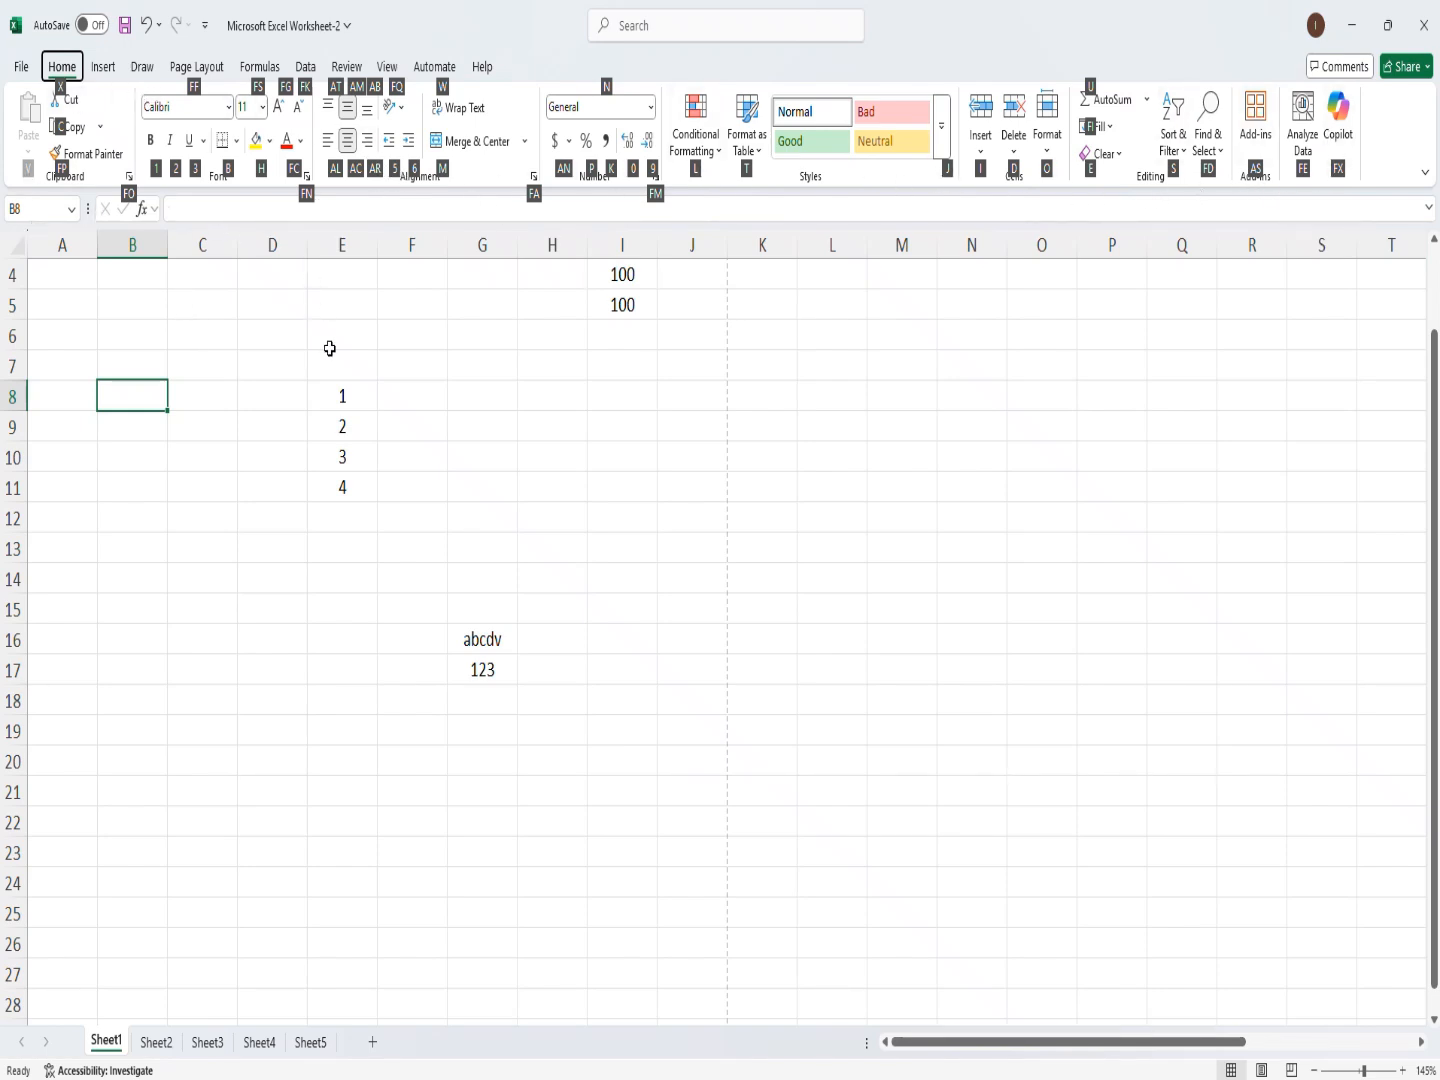
click(233, 638)
Enter abcd in cell C12 and continue the same entry with ffff in the standard red font color
click(183, 520)
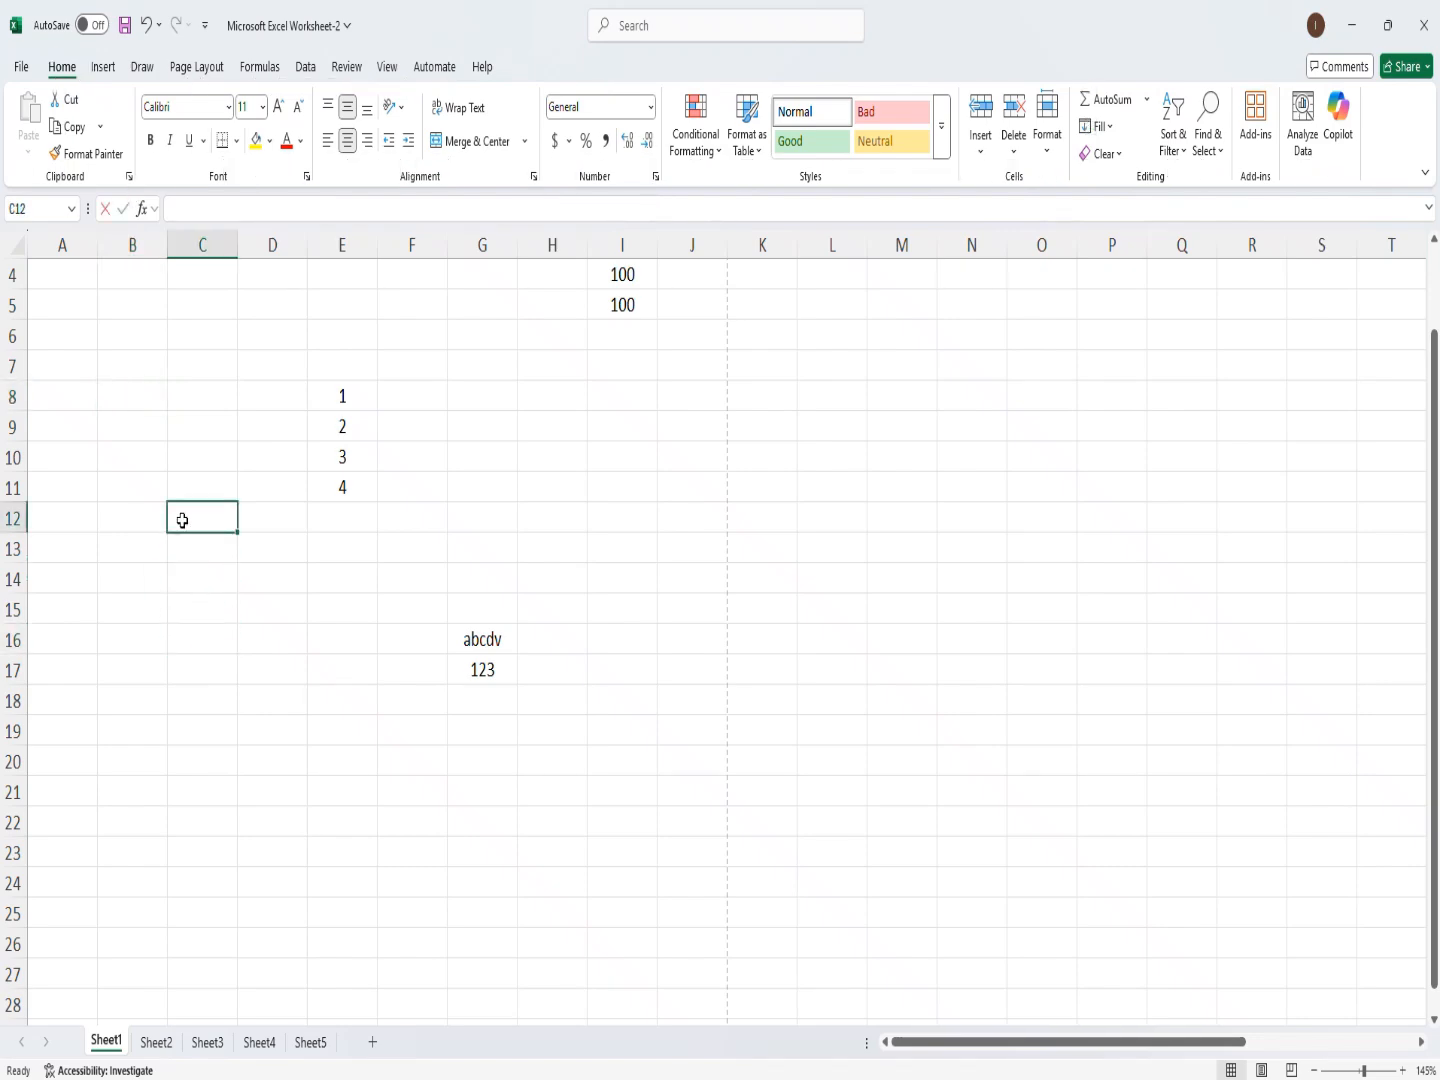
text(abcd)
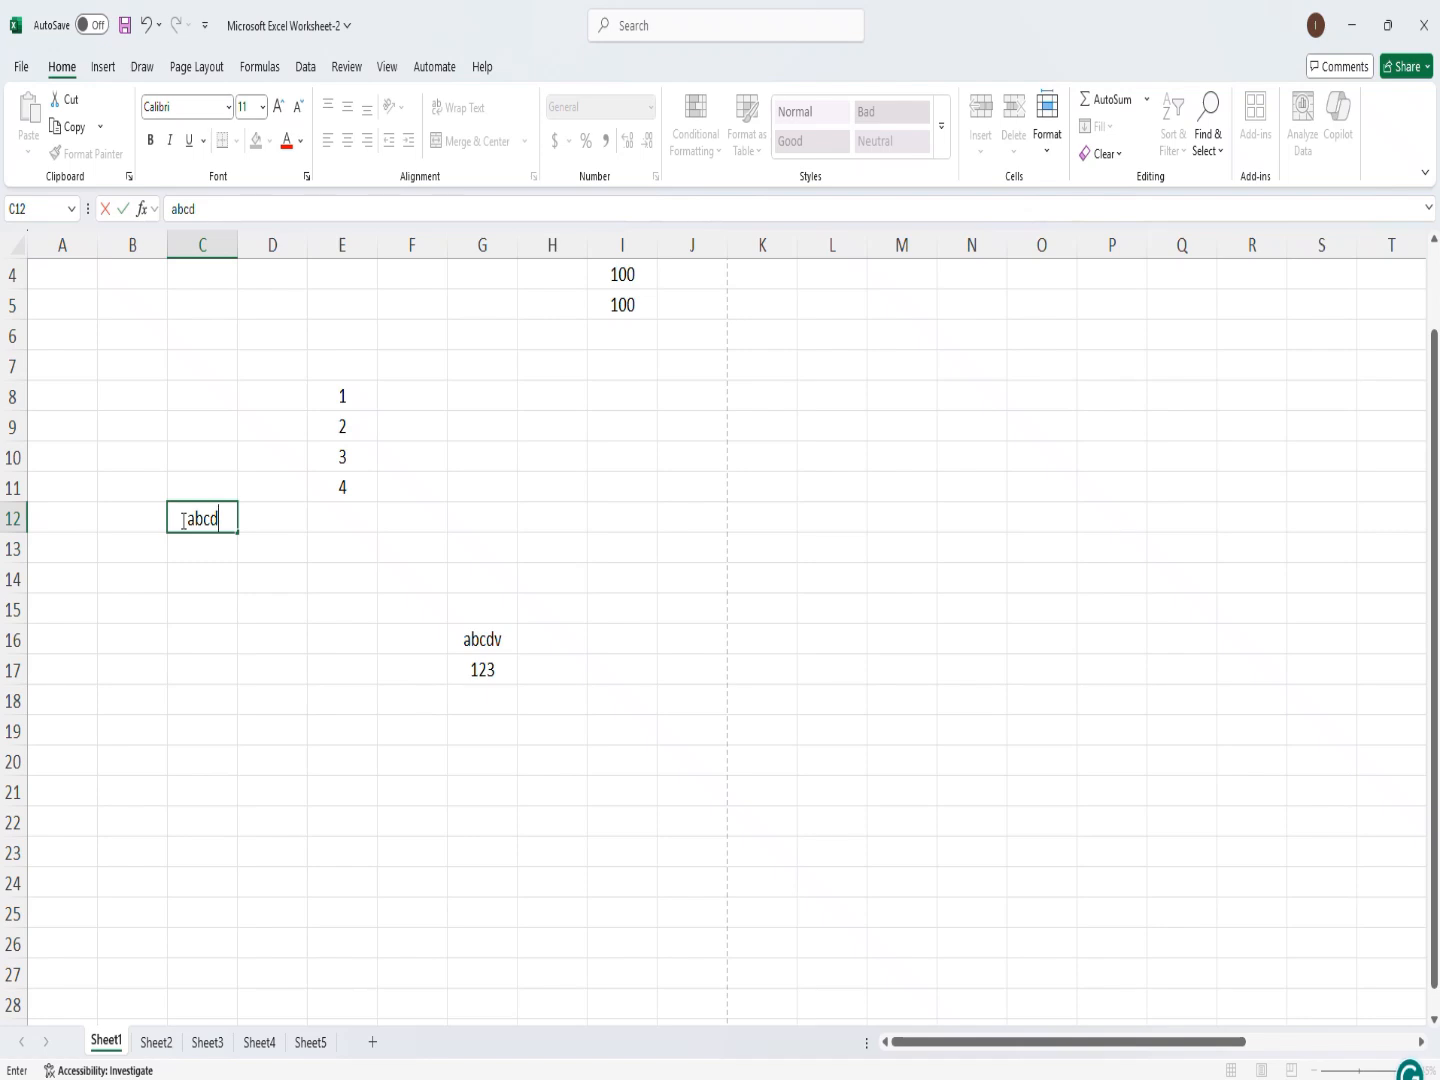
key(alt)
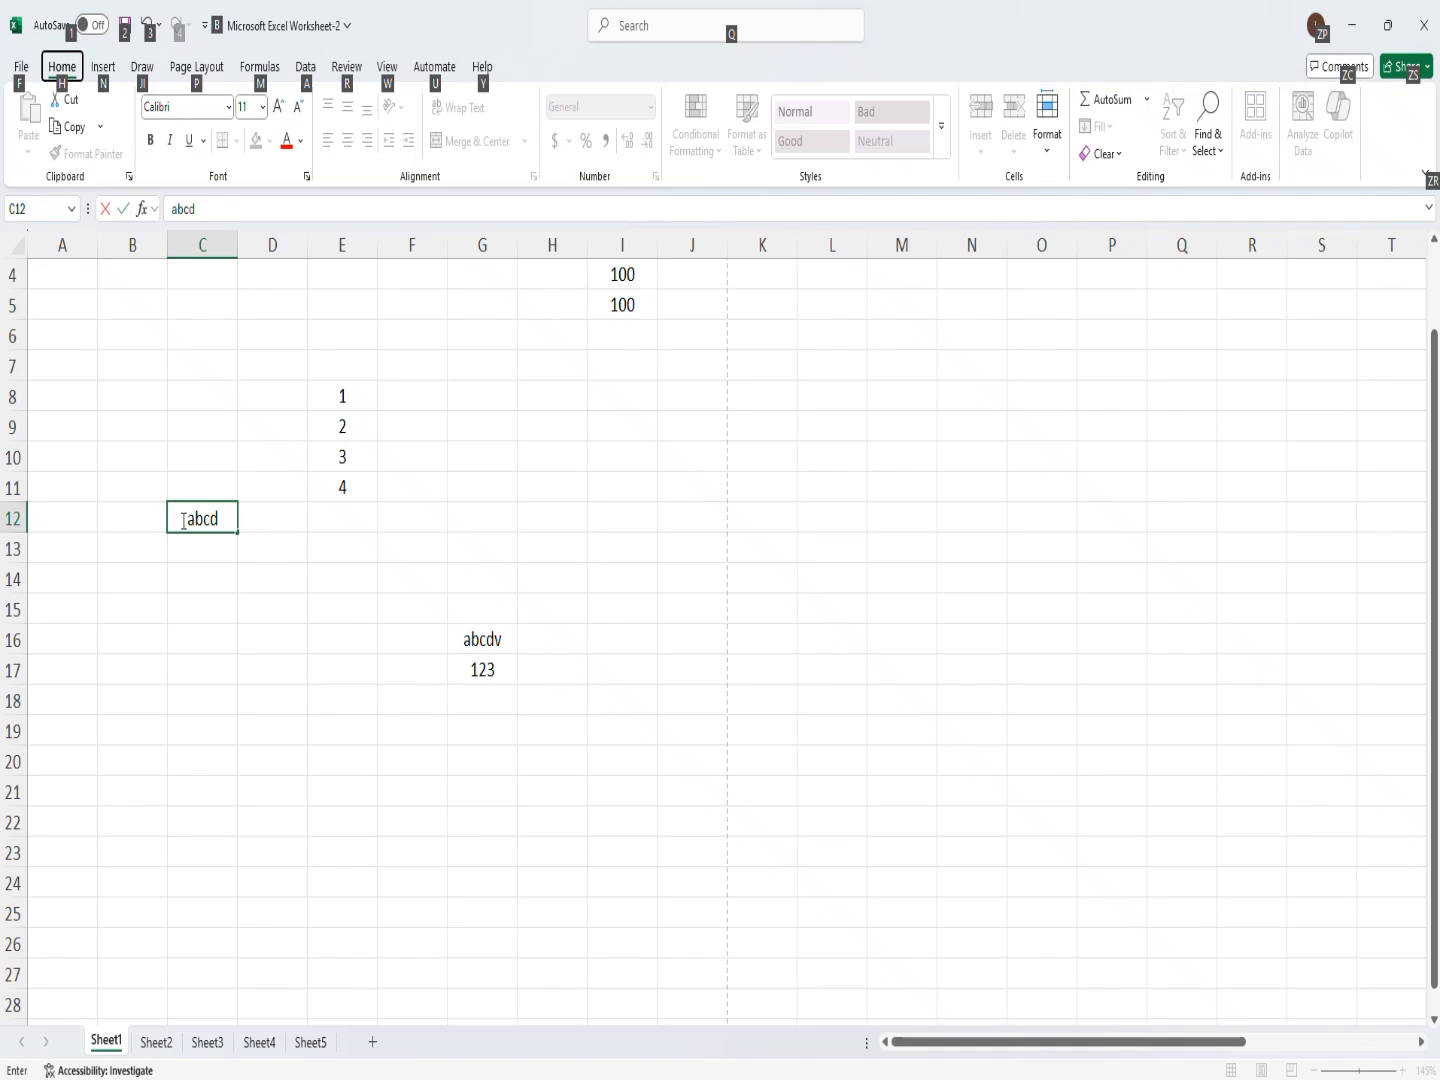
key(h)
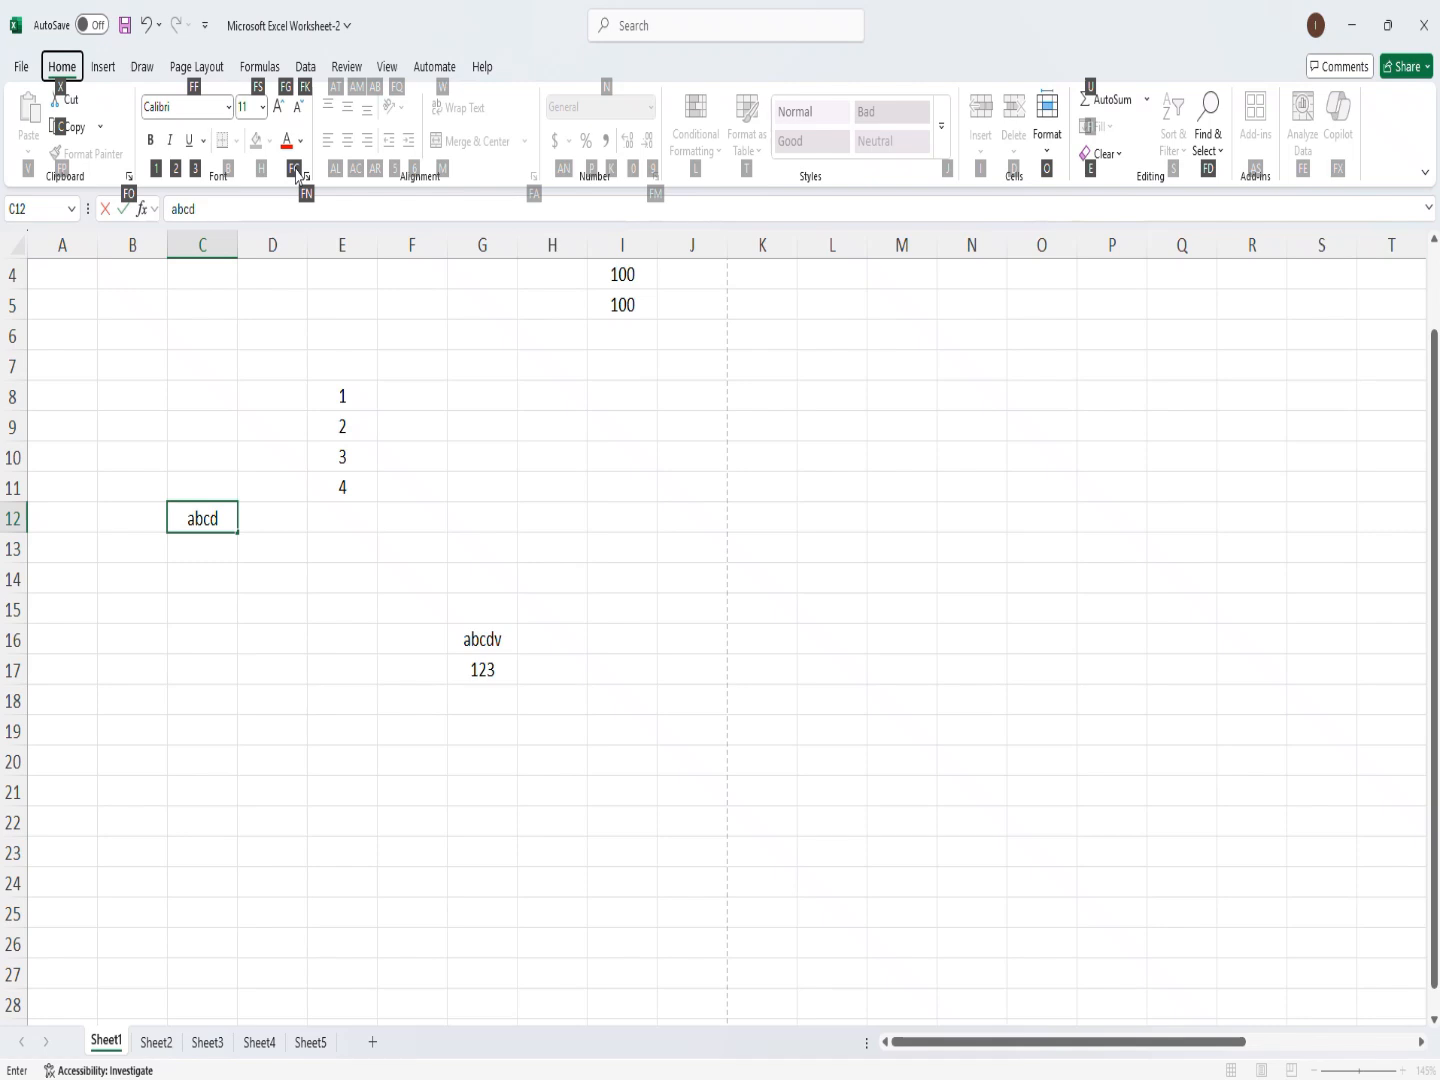
key(f)
key(c)
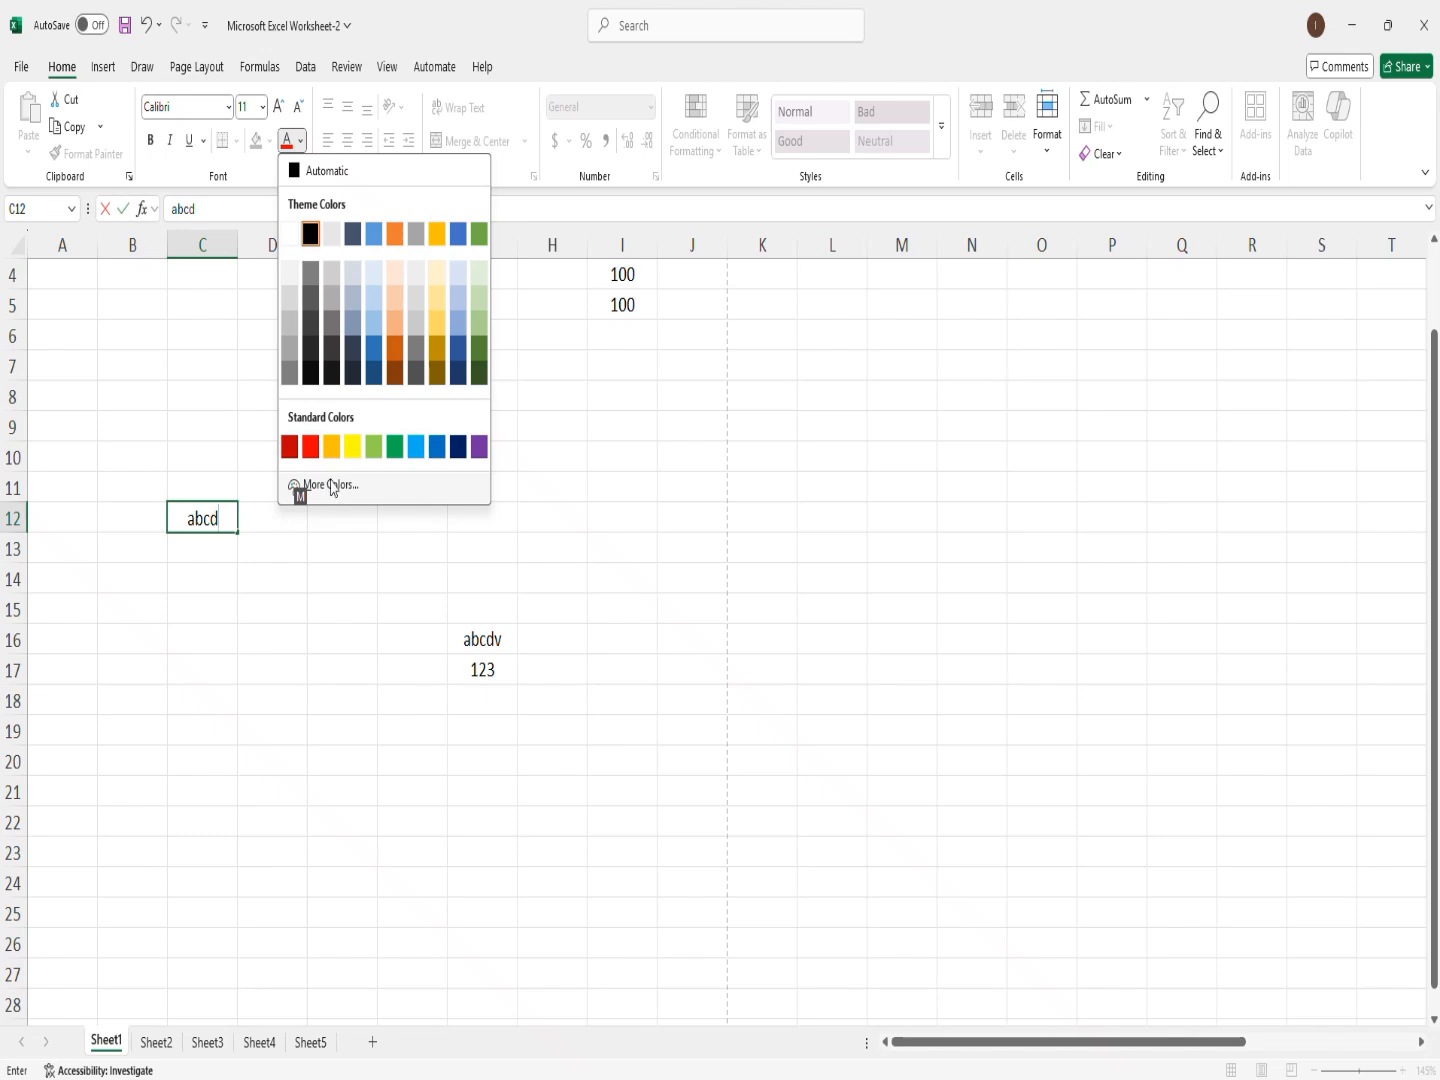
click(310, 453)
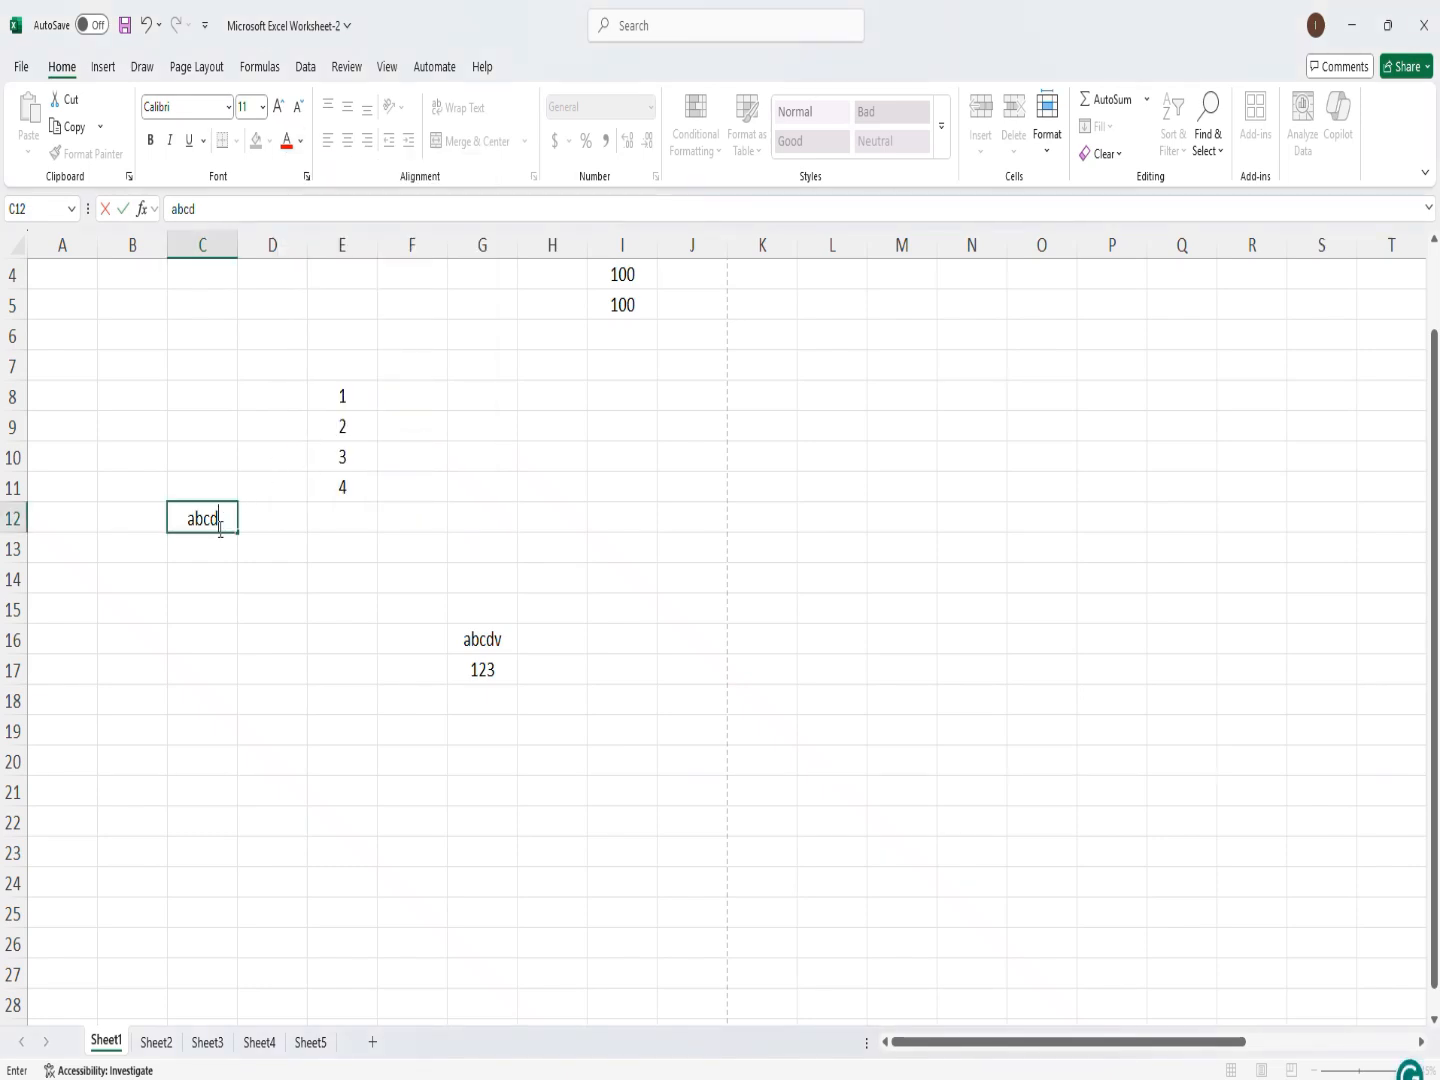
text(ffff)
click(213, 544)
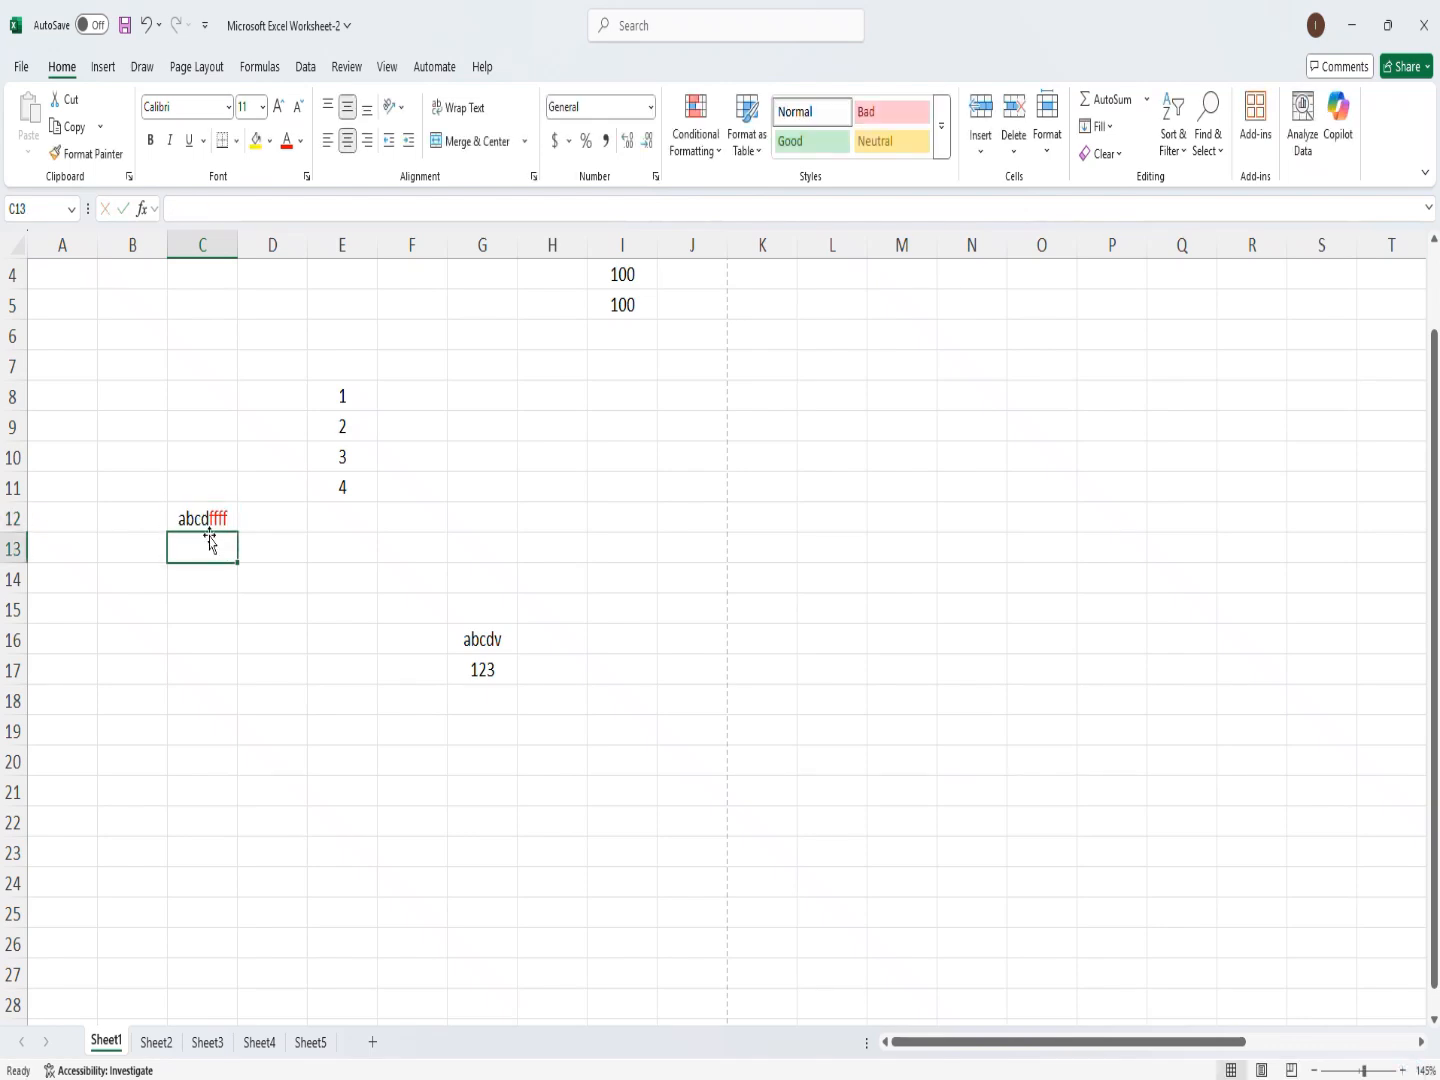
Copy cell C12 using the Home commands' key tips, and cancel the copy selection
click(634, 40)
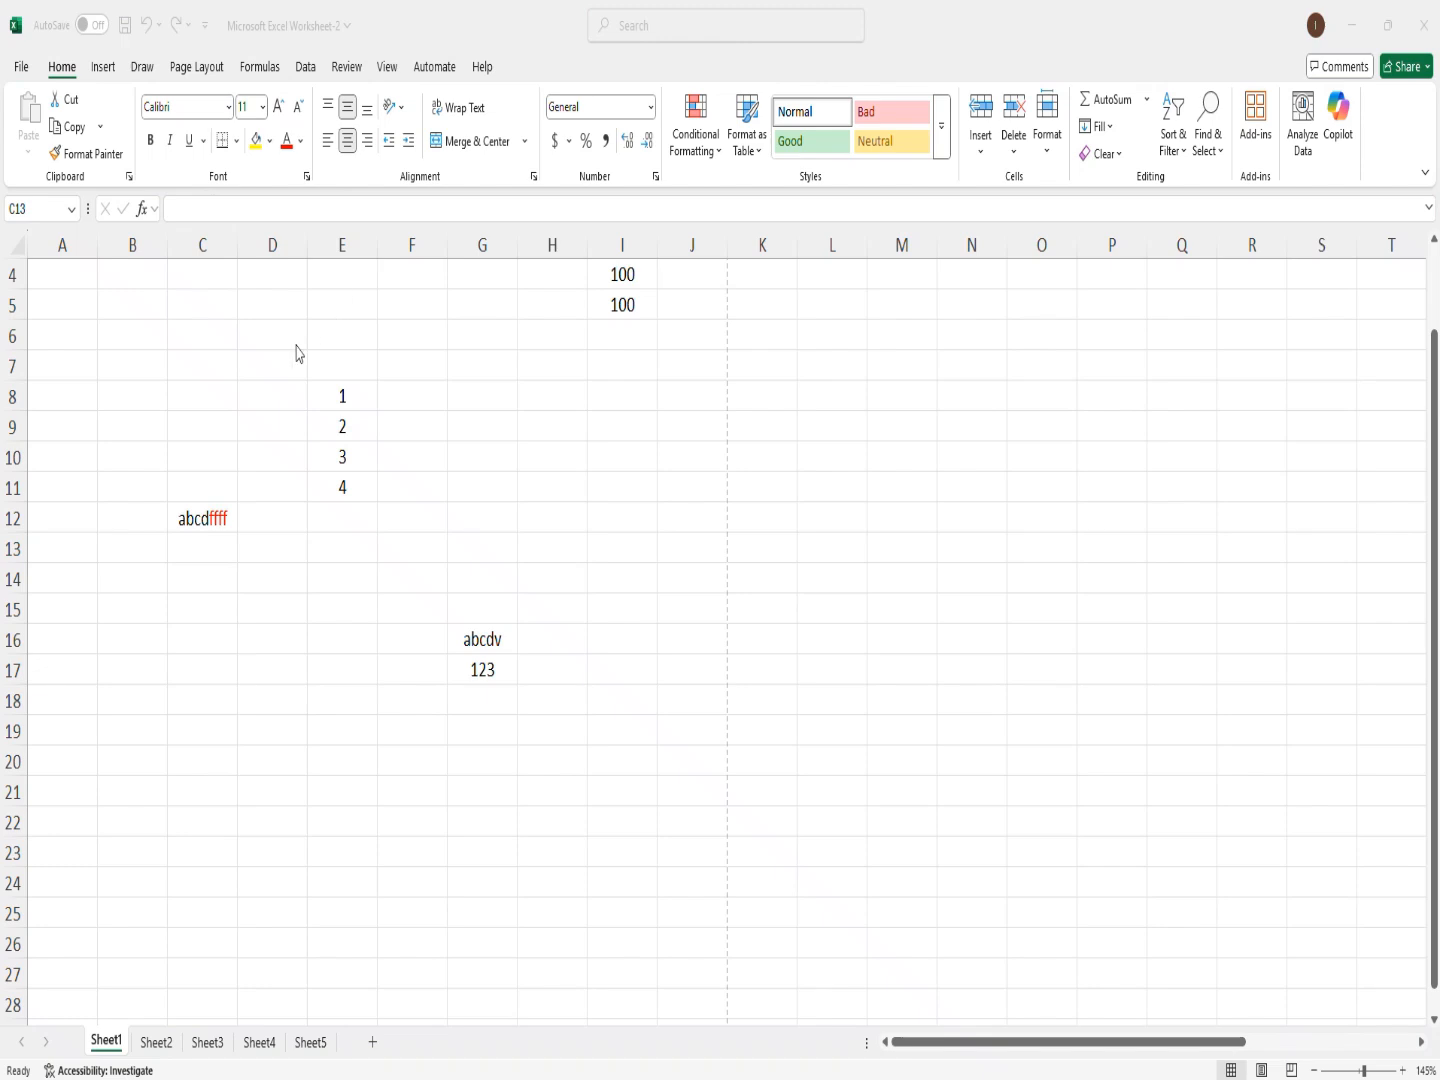
click(200, 566)
click(194, 508)
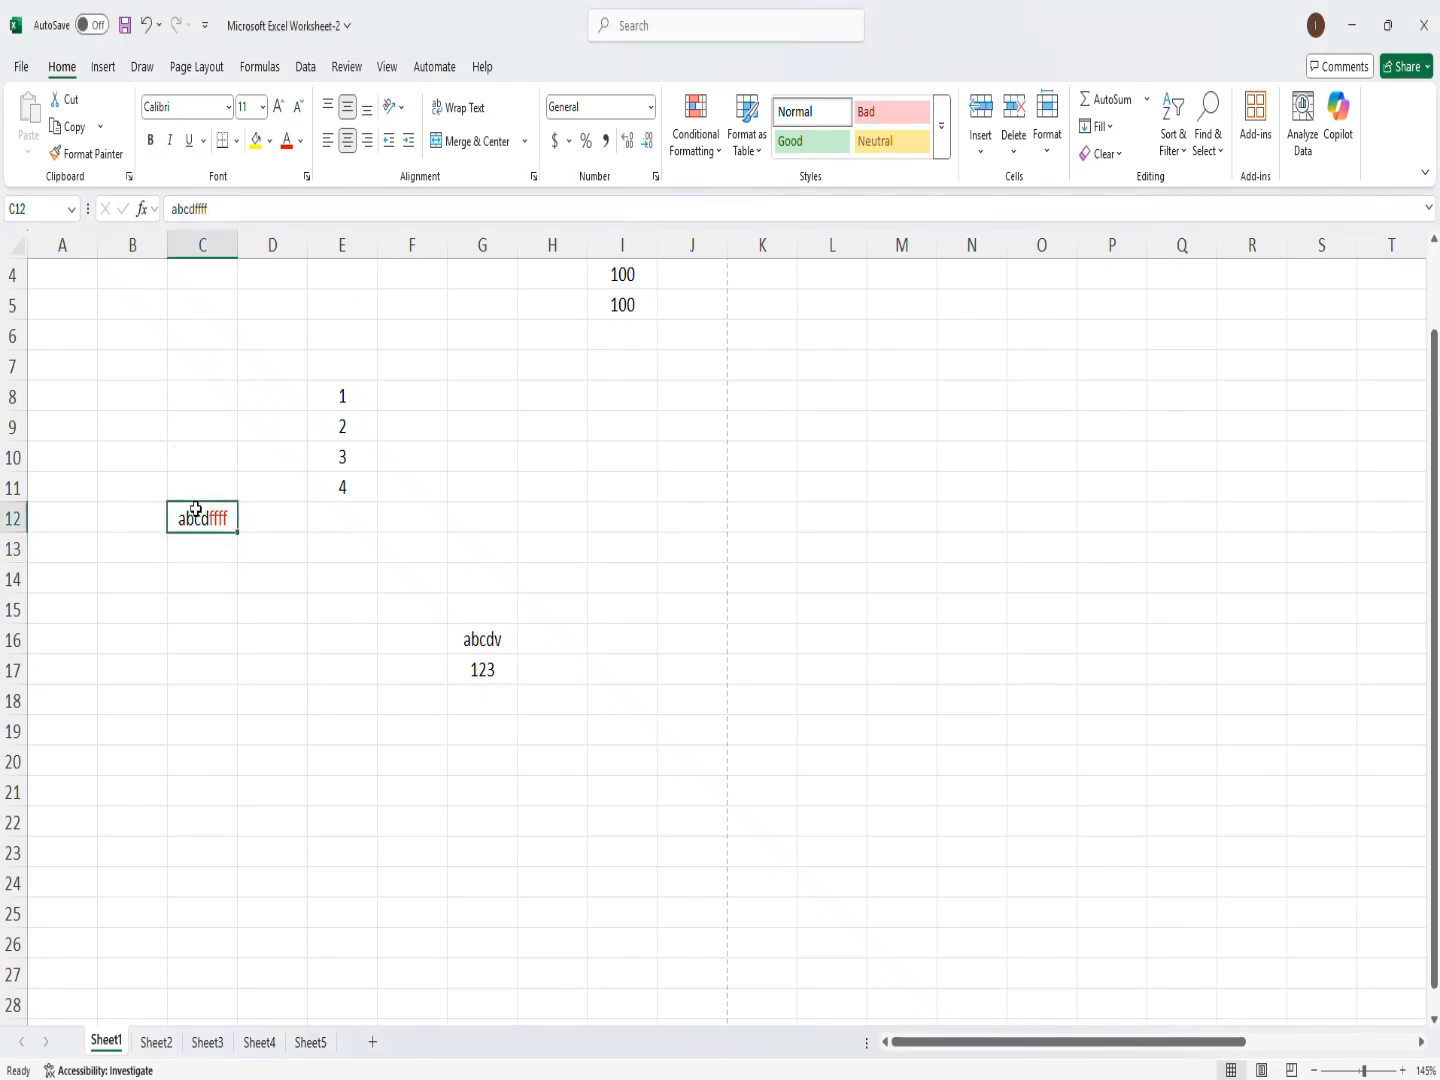
key(alt)
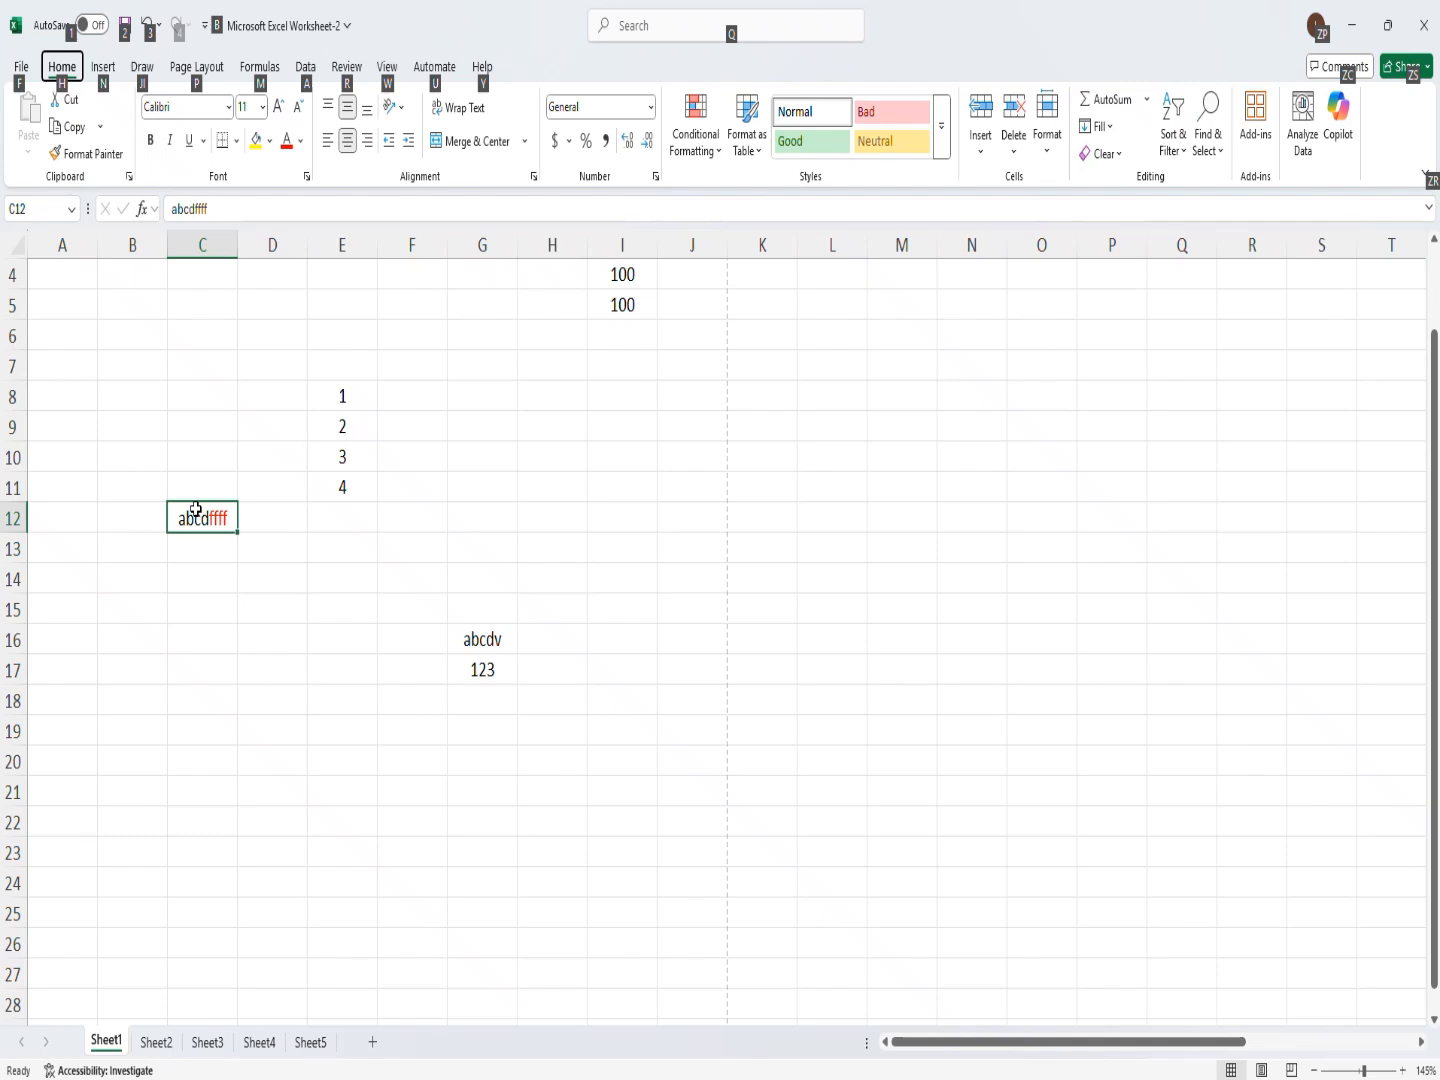
key(h)
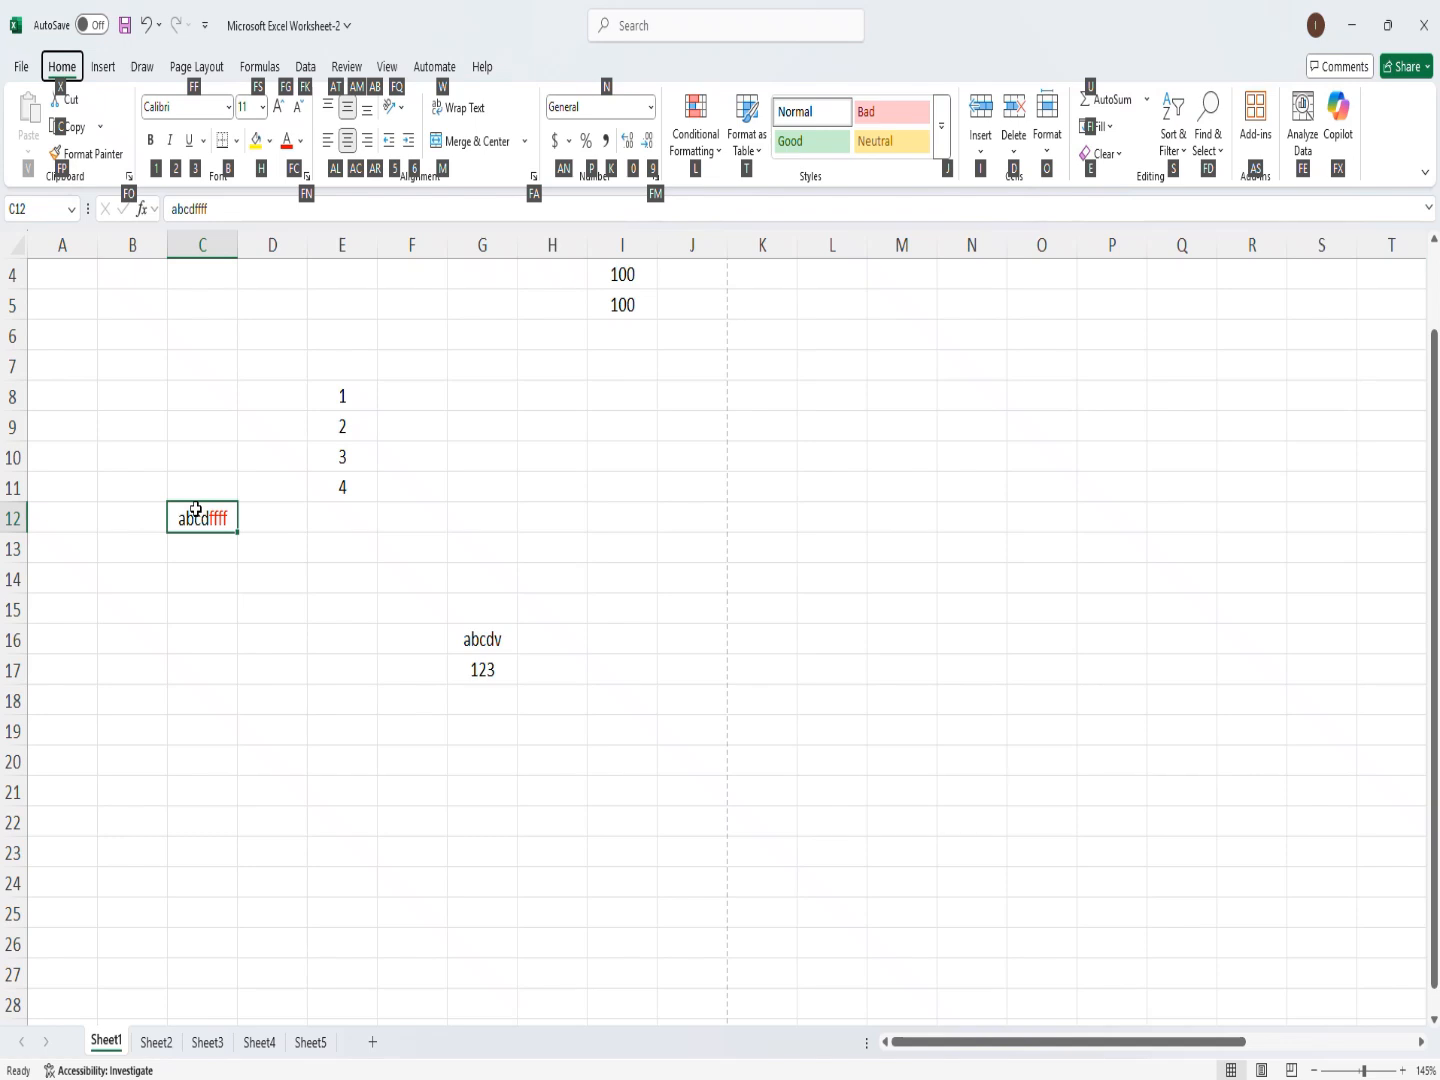
key(h)
key(c)
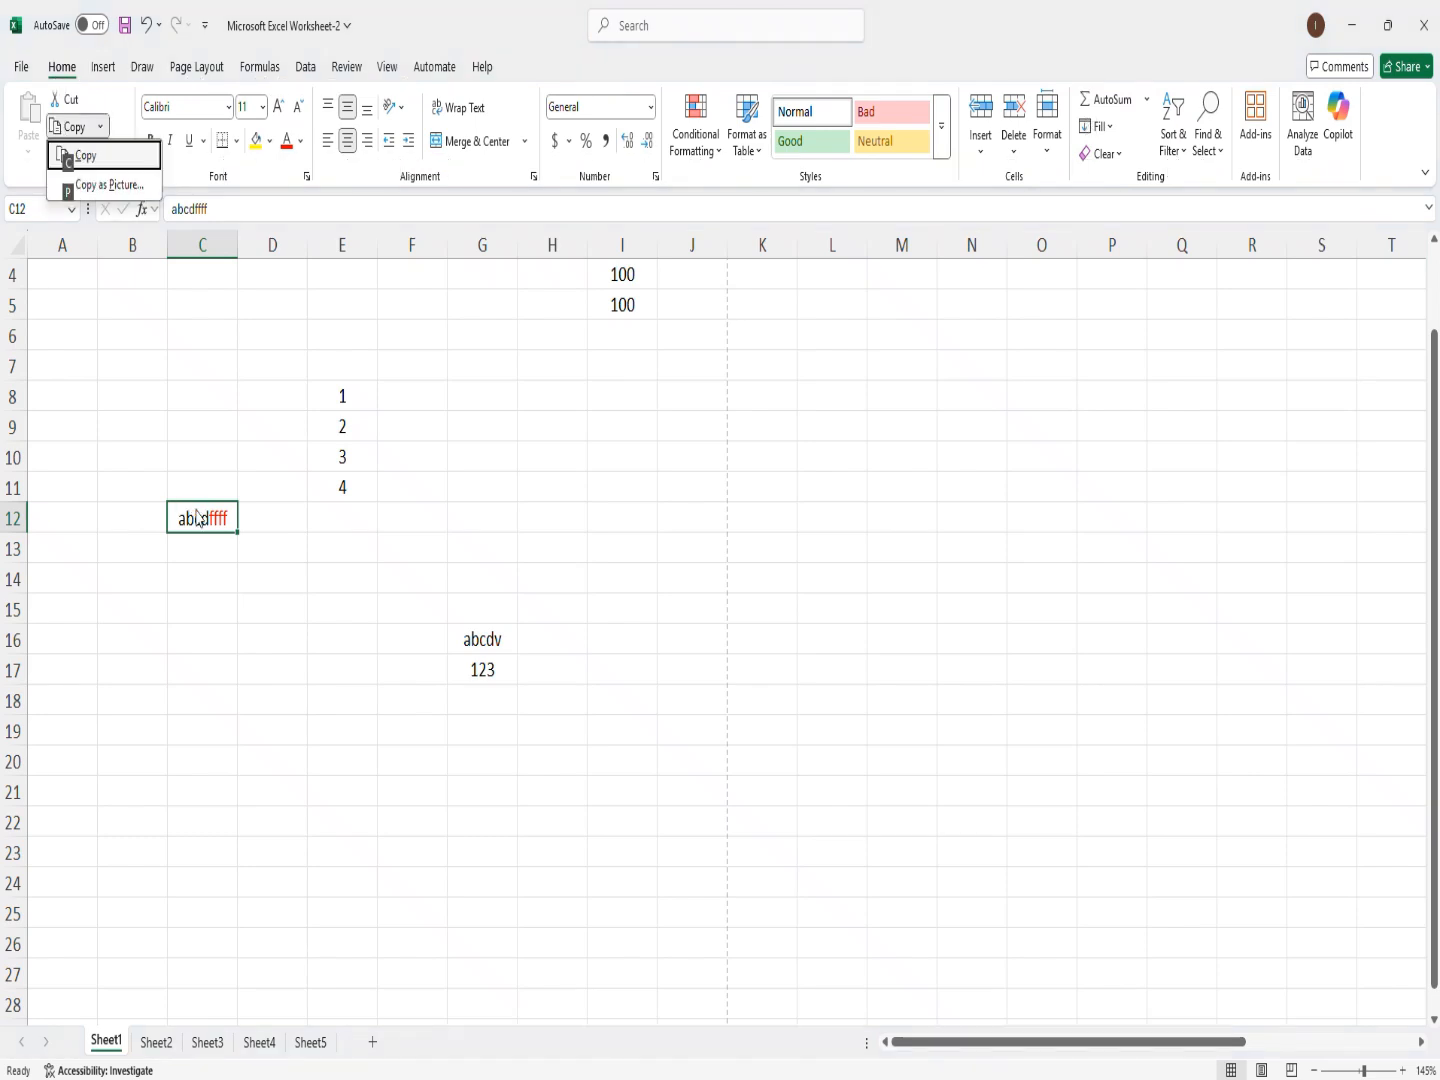
key(c)
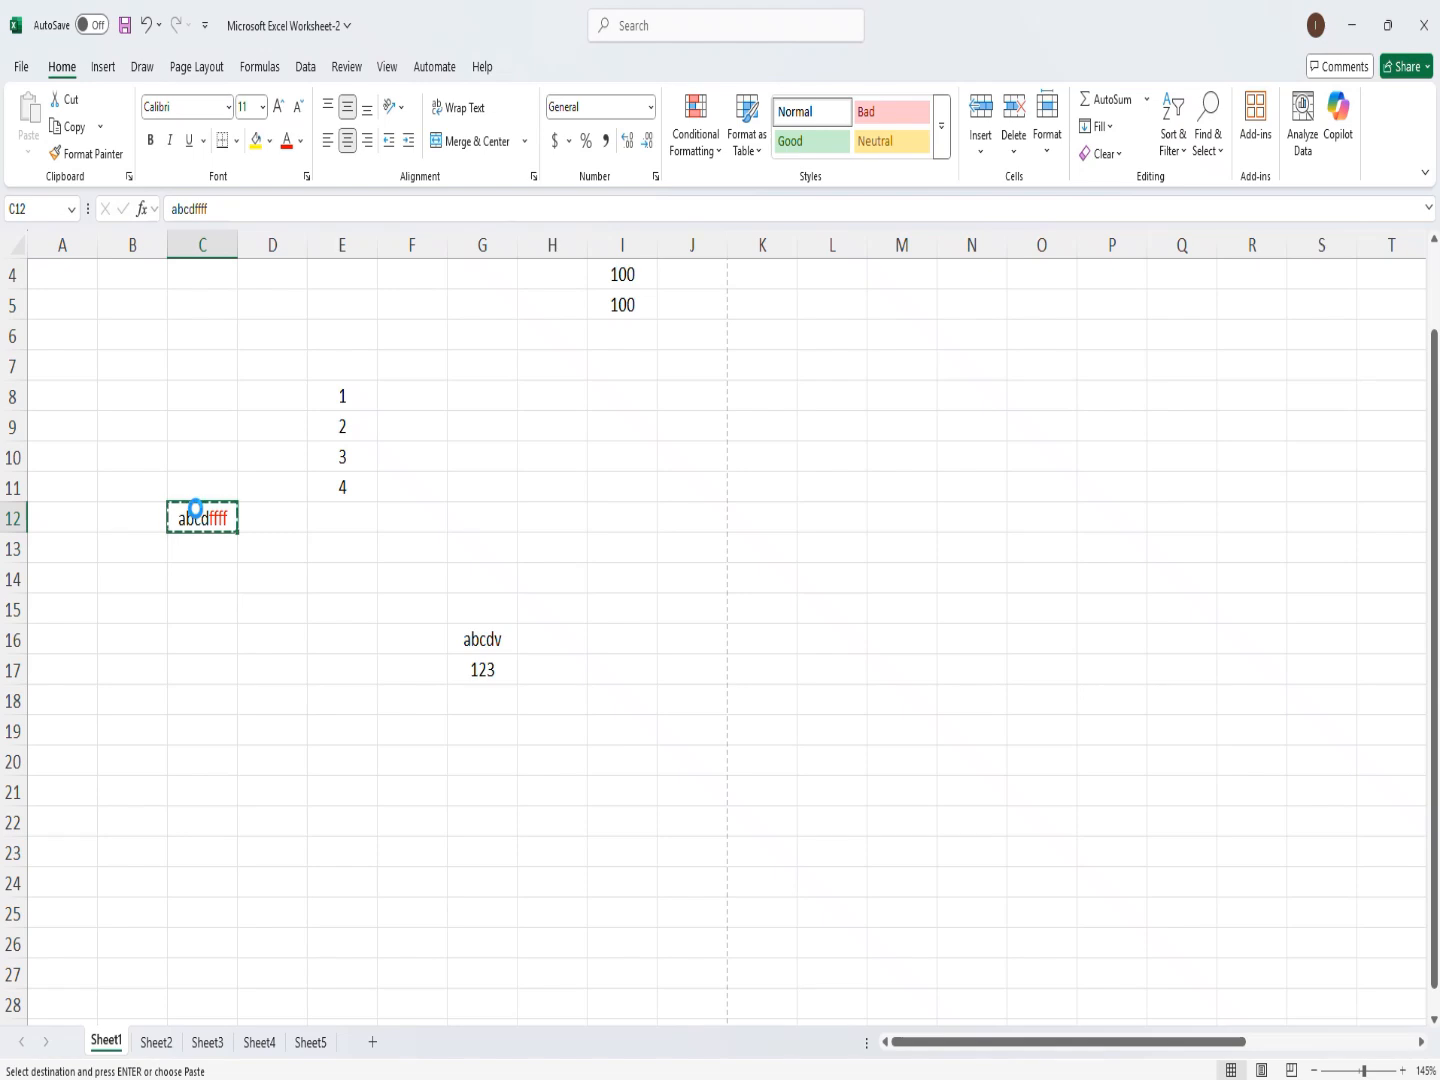
key(Escape)
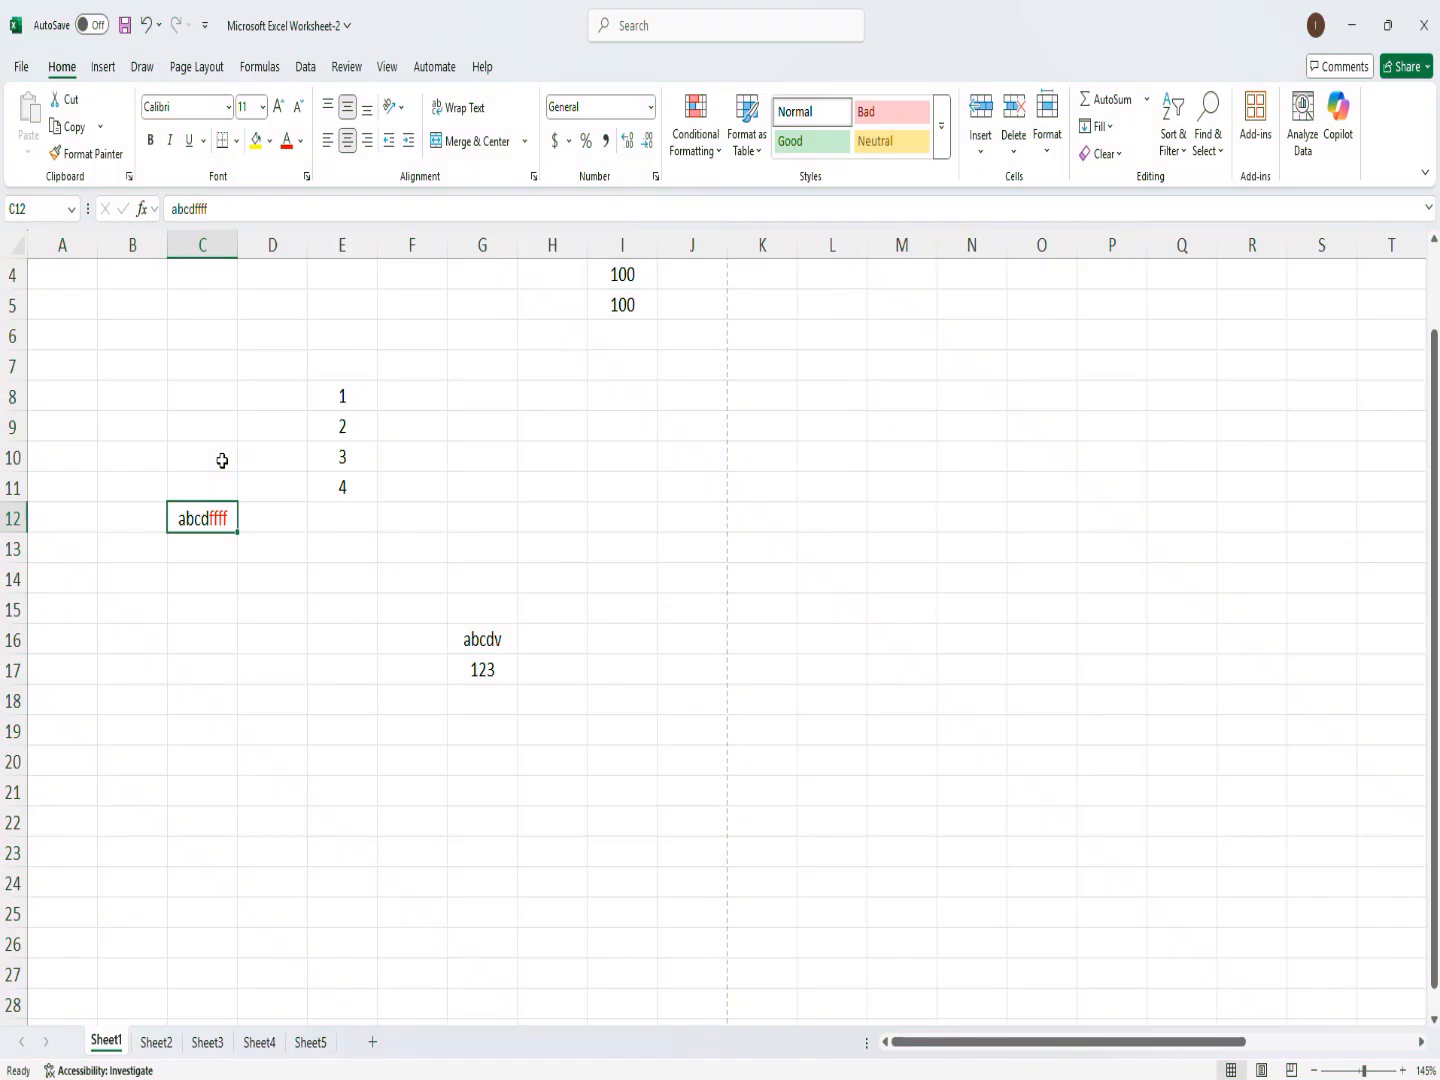
Increase the font size of cell E8 to 12 using the Home commands' key tips
click(640, 29)
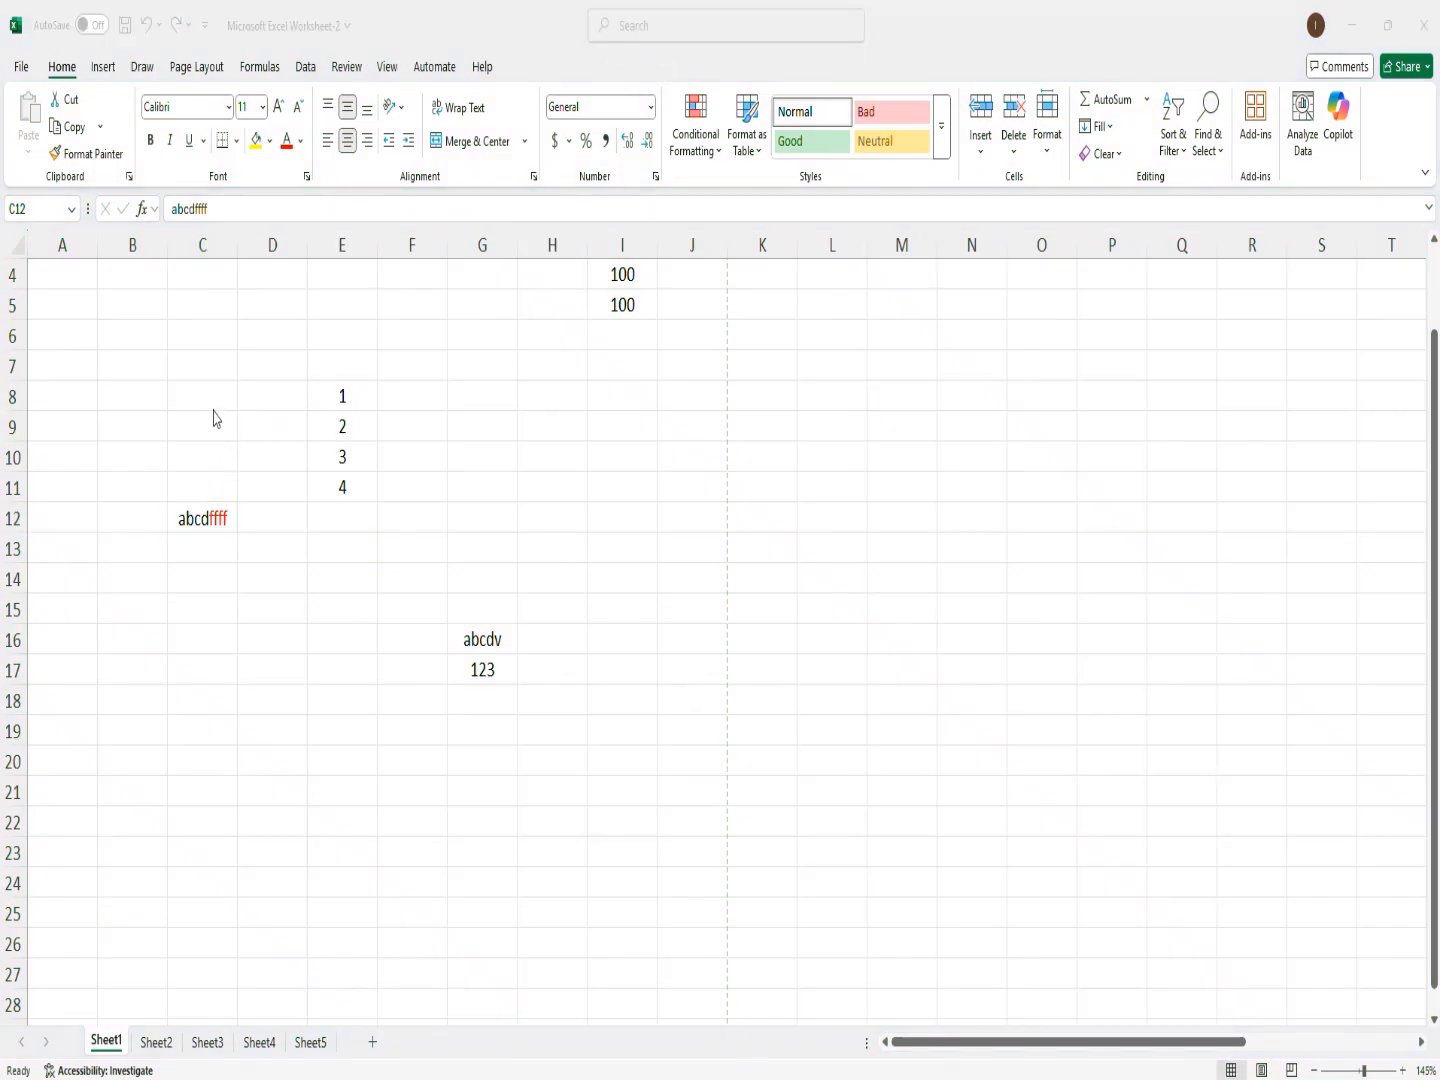
click(200, 454)
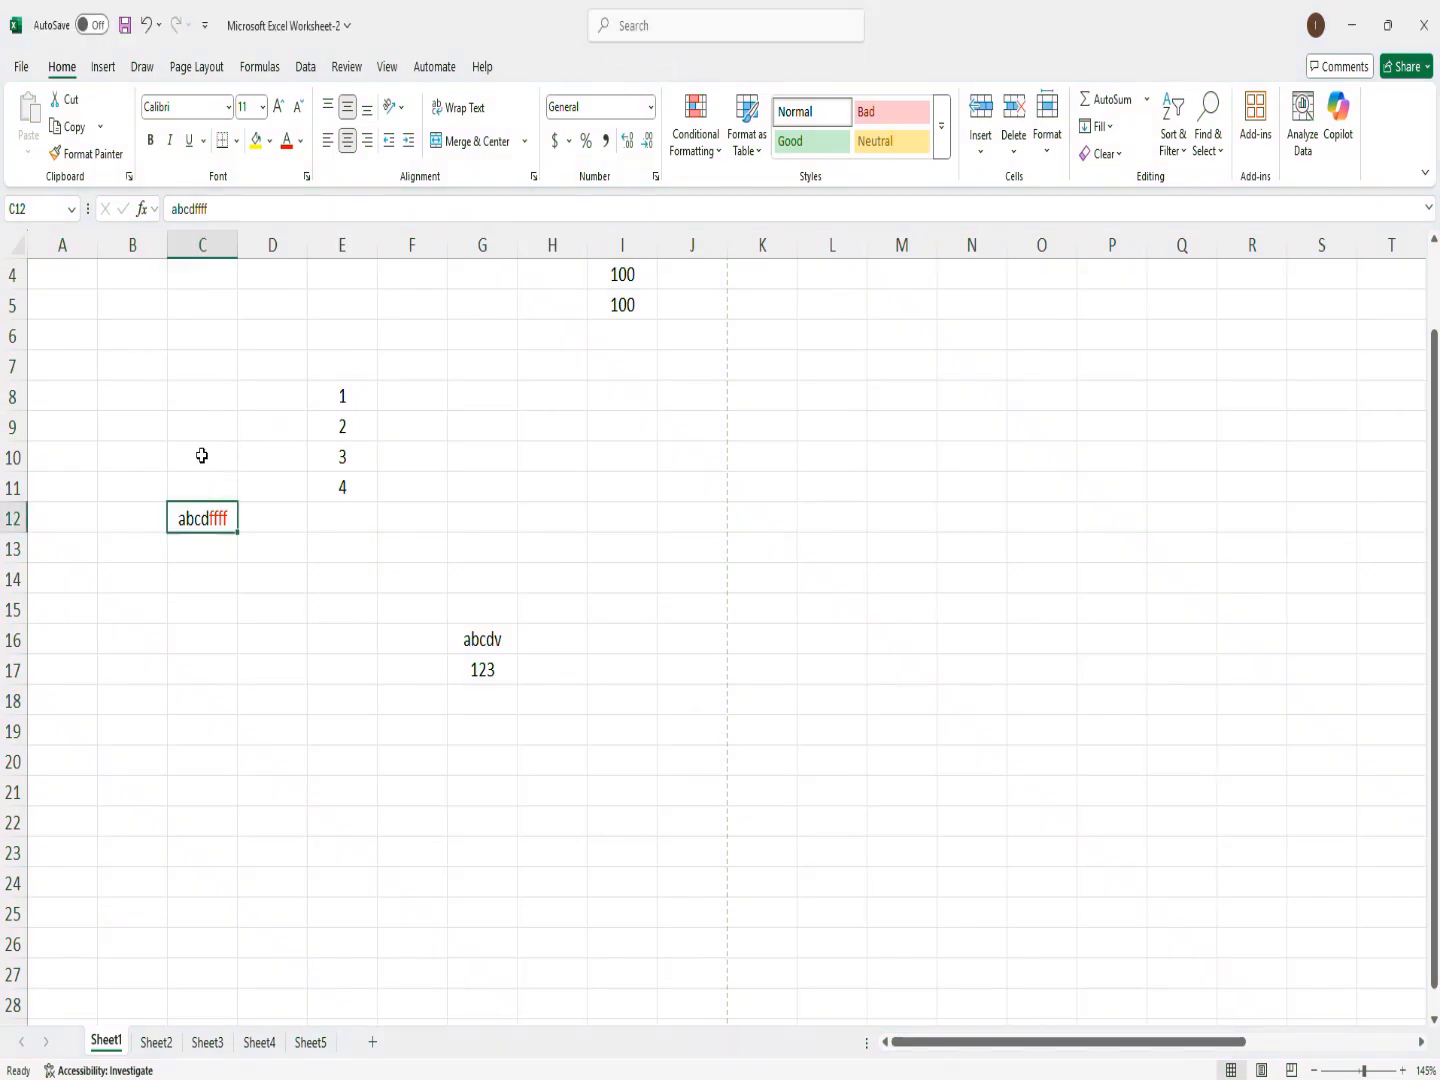
click(347, 396)
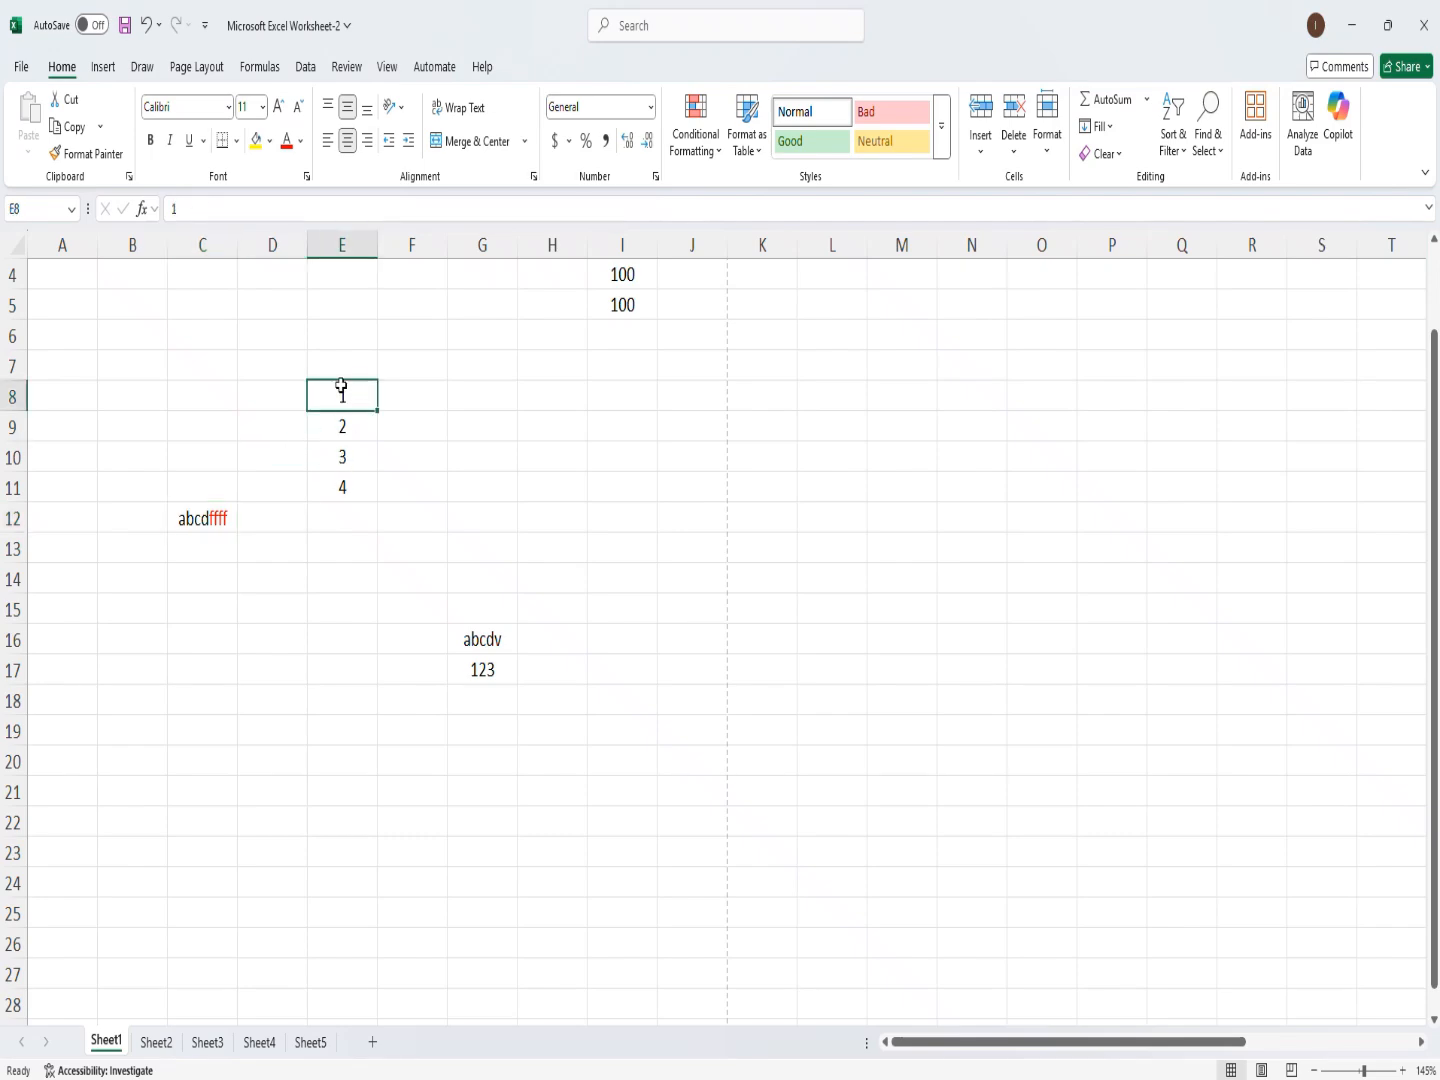
key(alt)
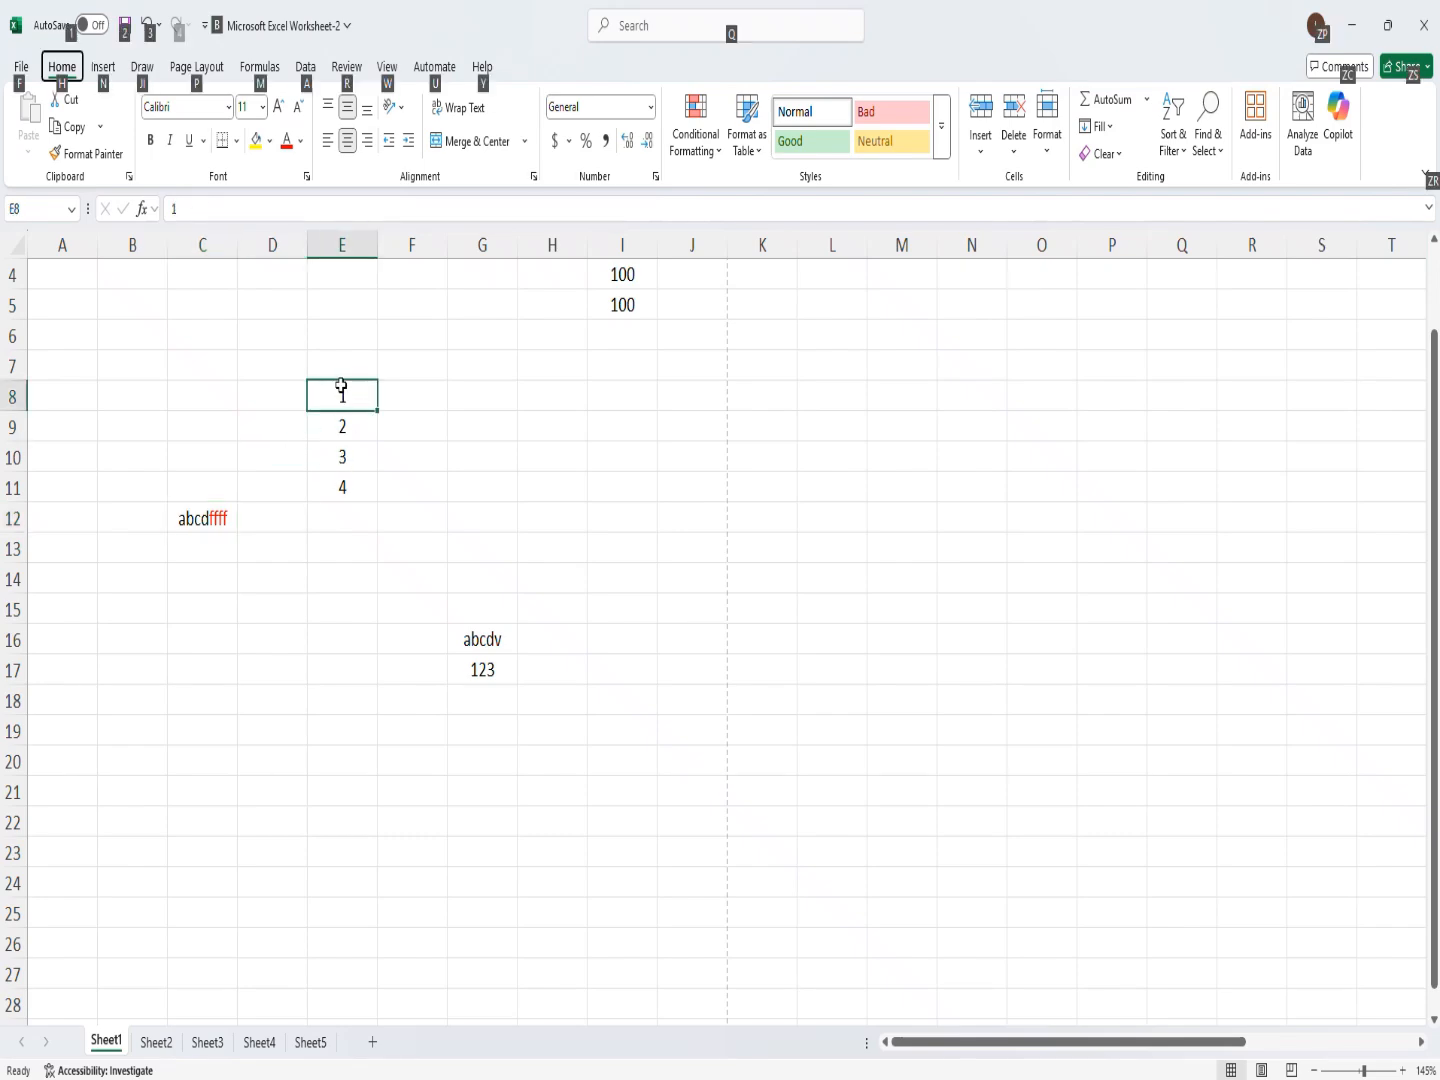
key(h)
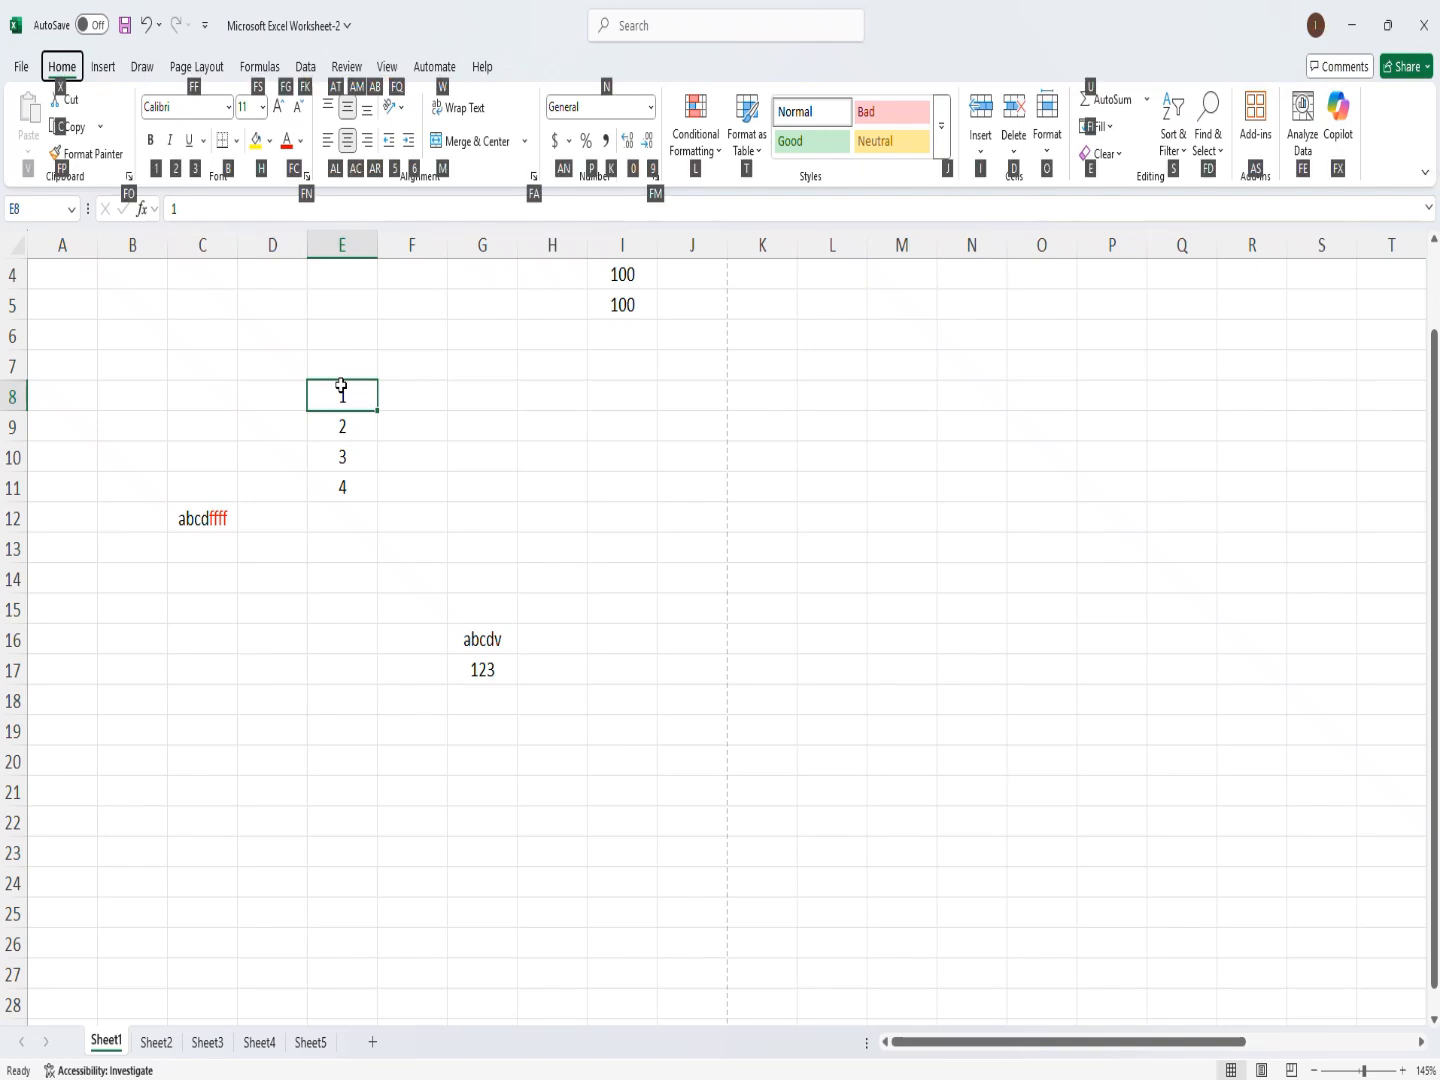
key(f)
key(g)
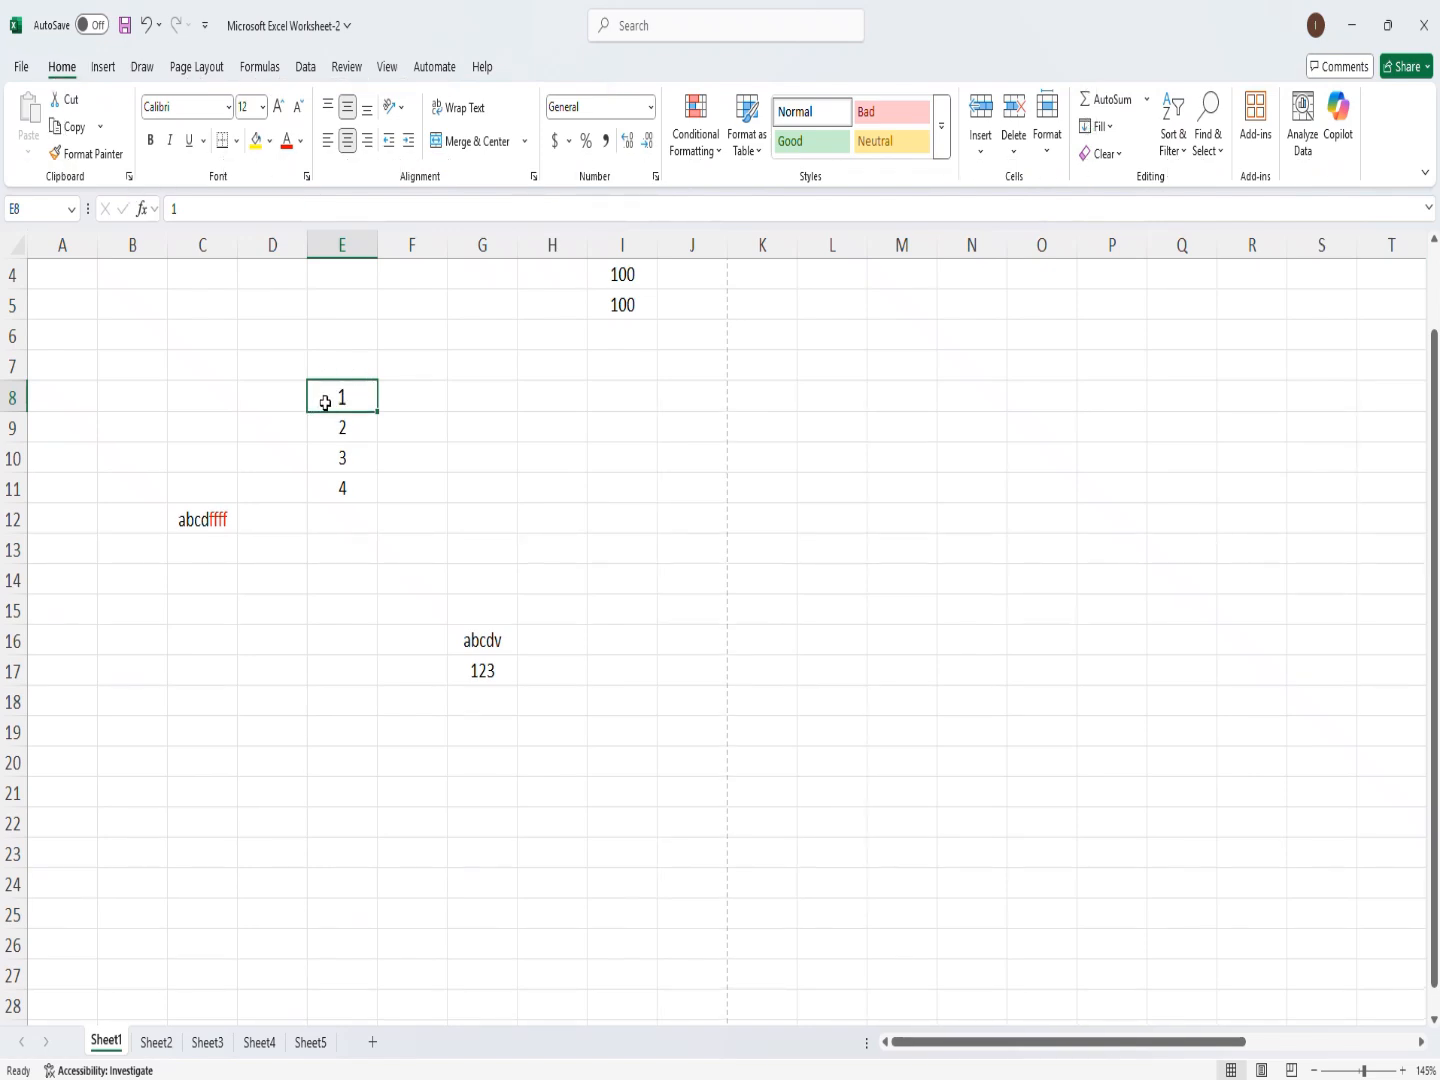
Clear the contents of cell E8
key(BackSpace)
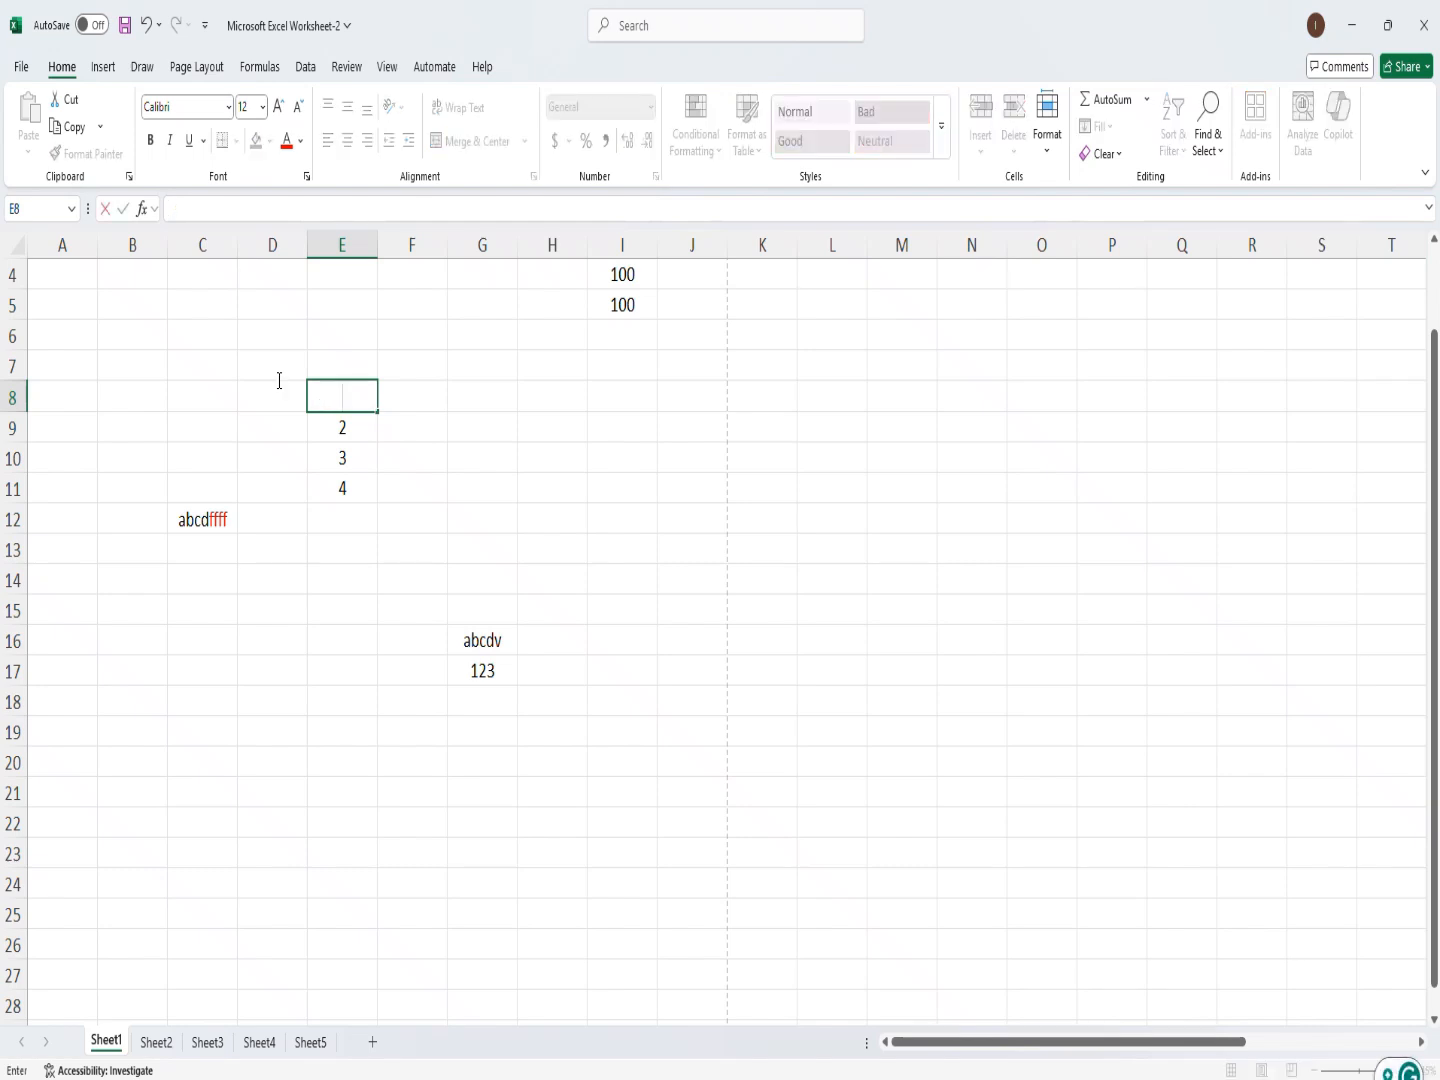
click(643, 31)
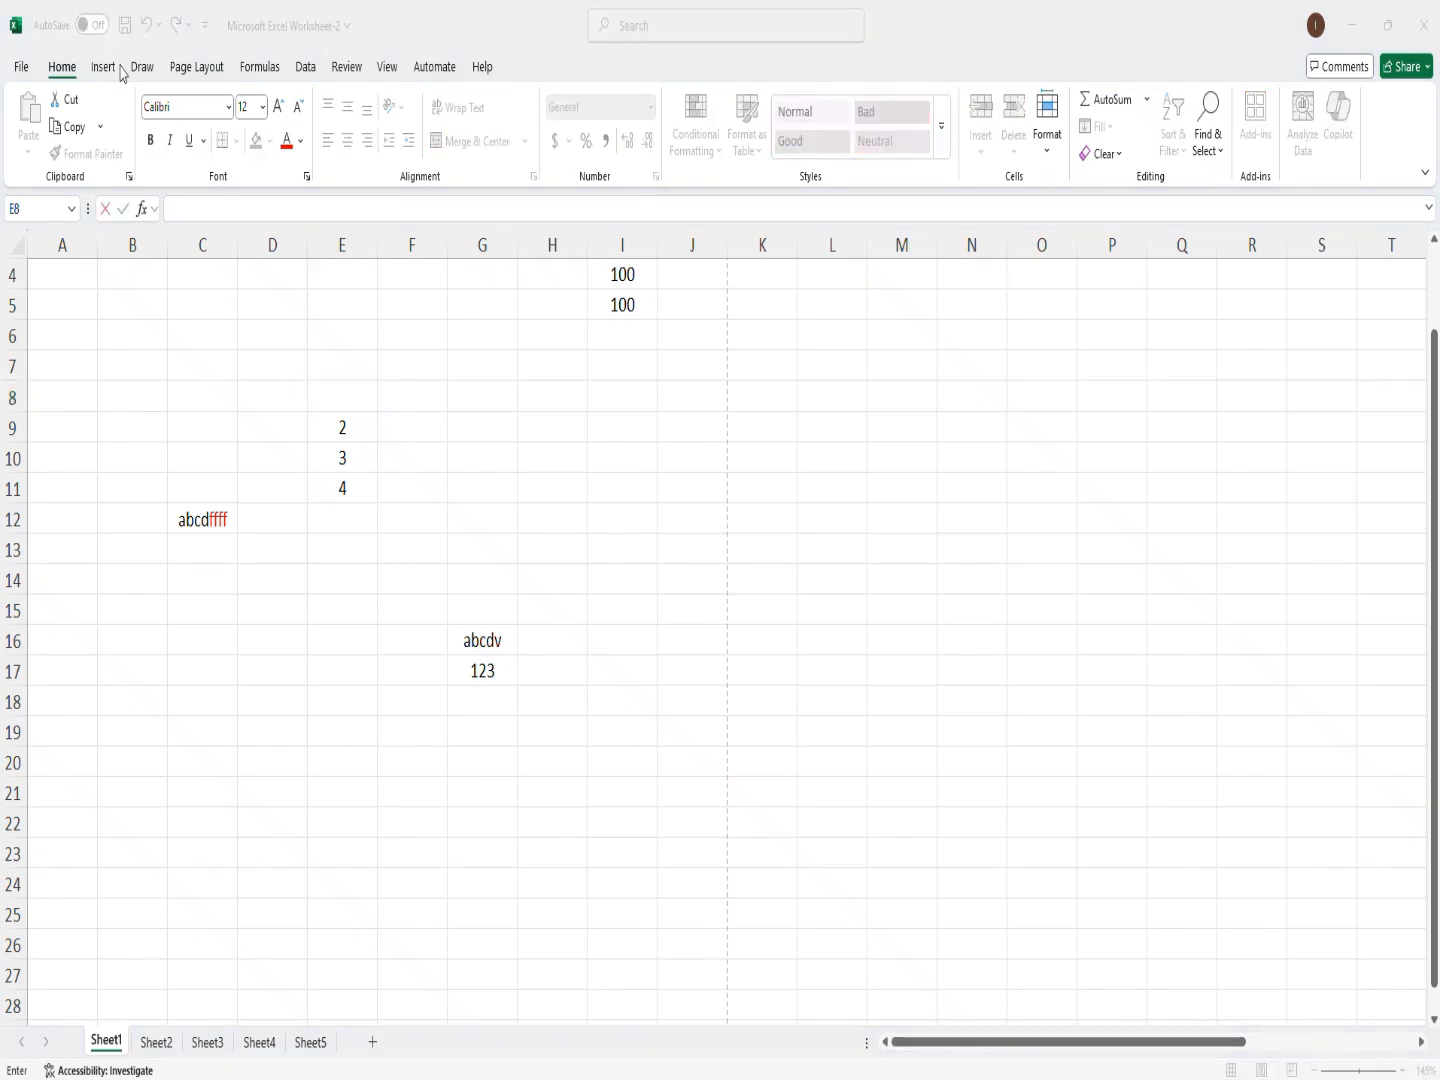
click(362, 450)
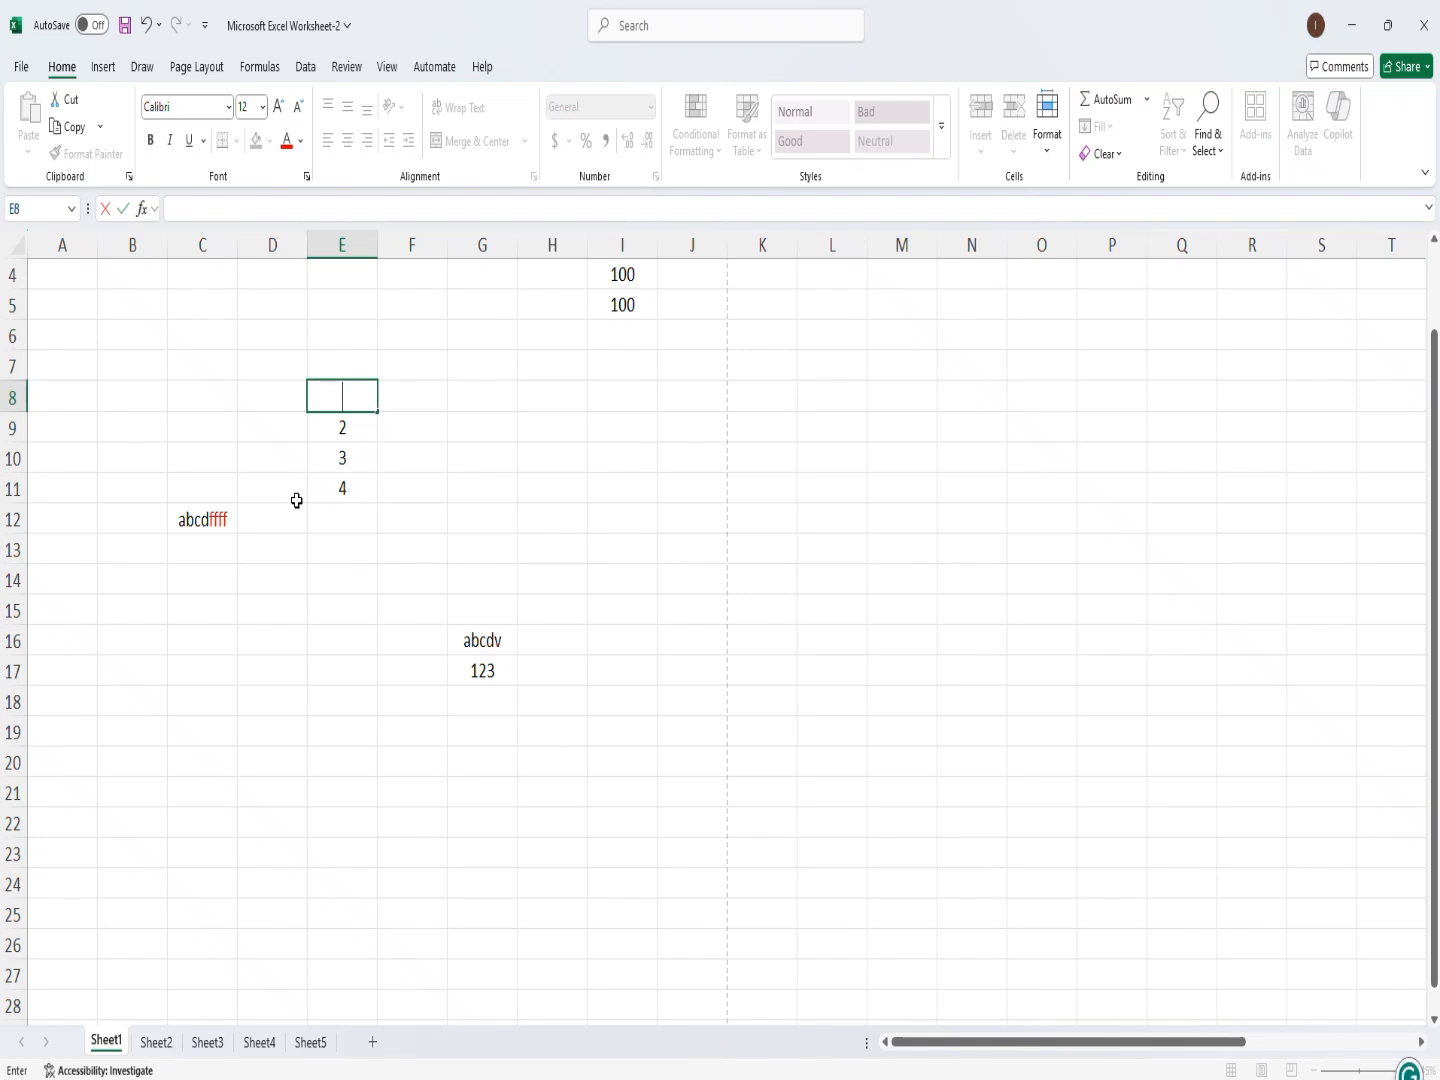
Apply a double underline to the text in cell C12 using the key tips, and deselect the cell
click(209, 516)
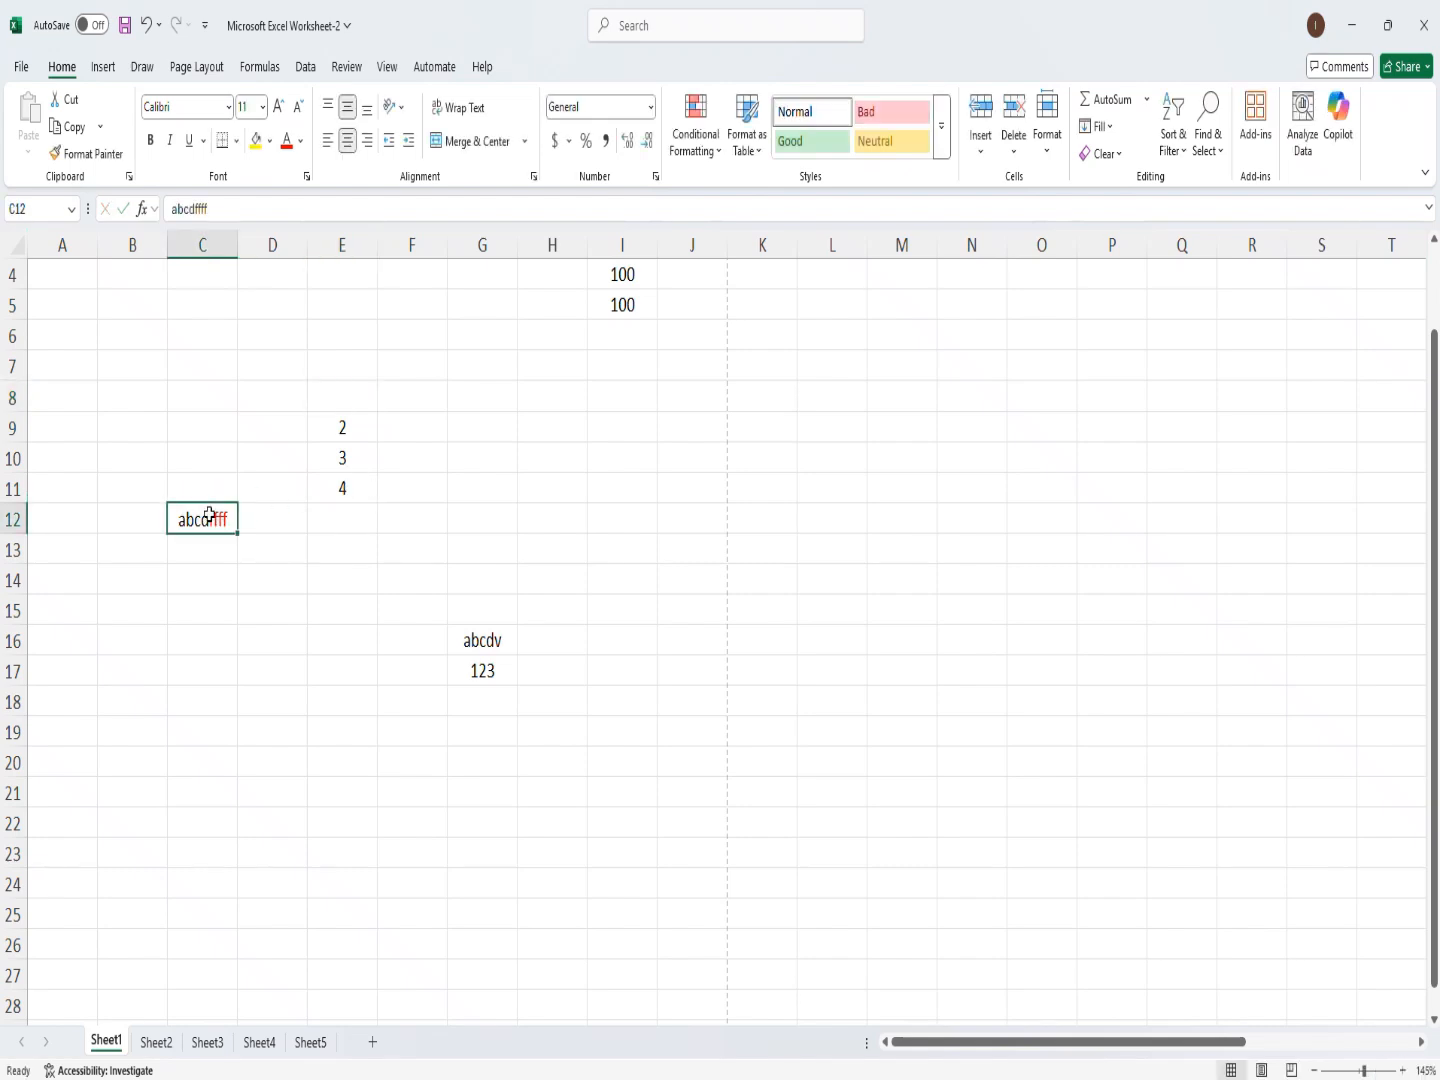
key(alt)
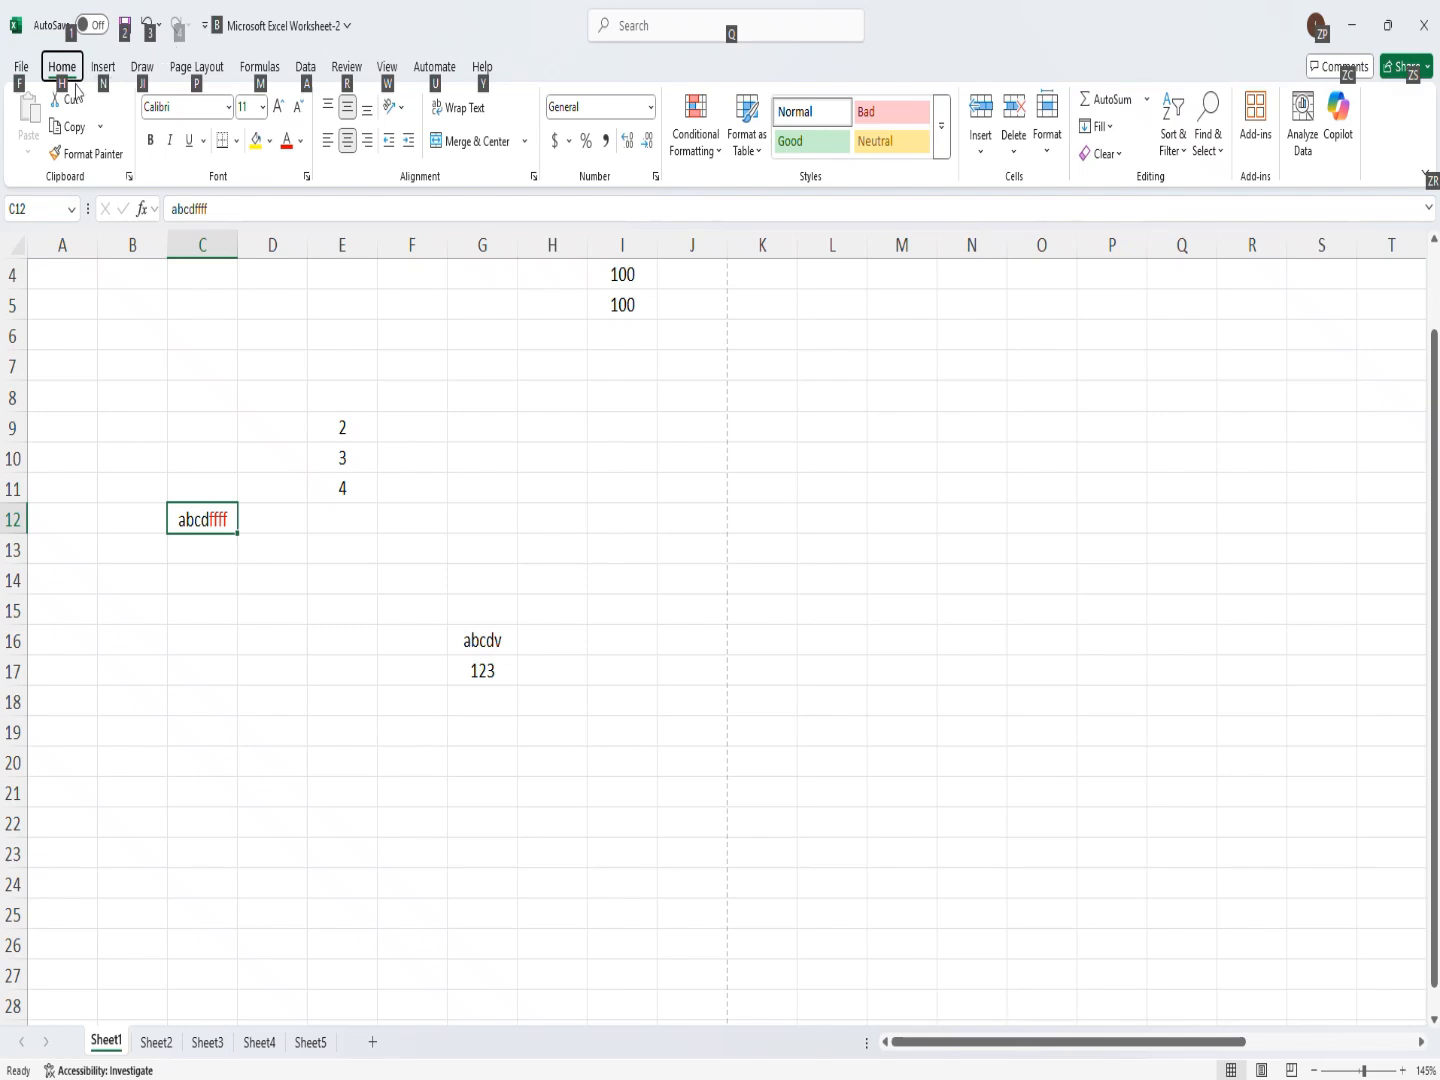
key(h)
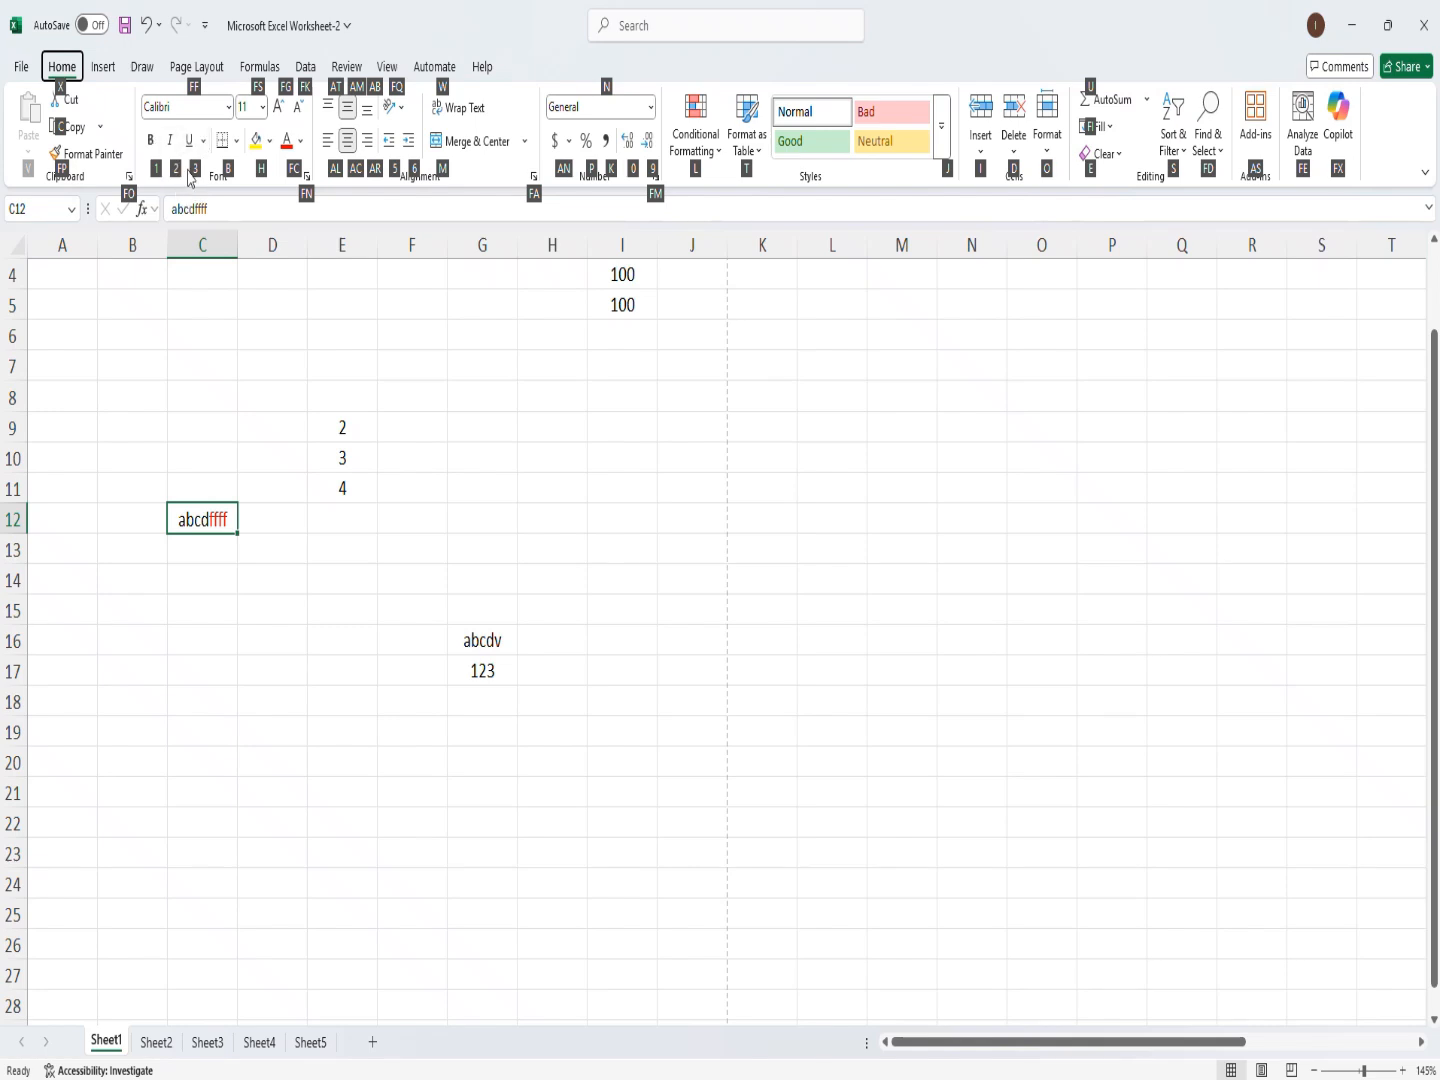
key(3)
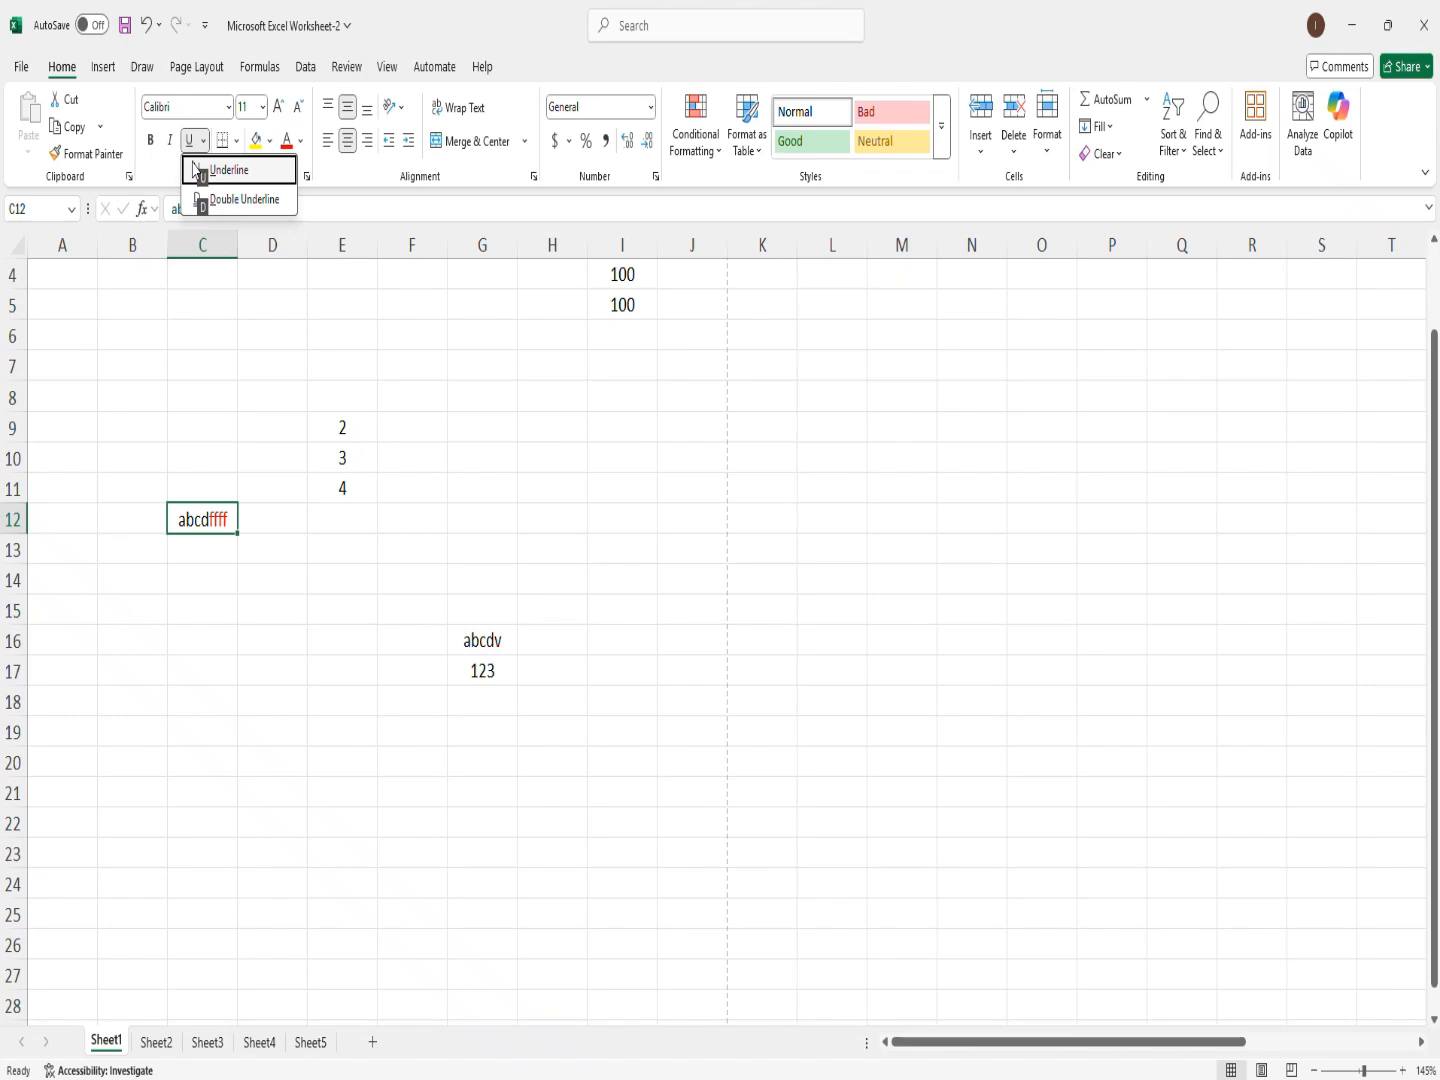
key(d)
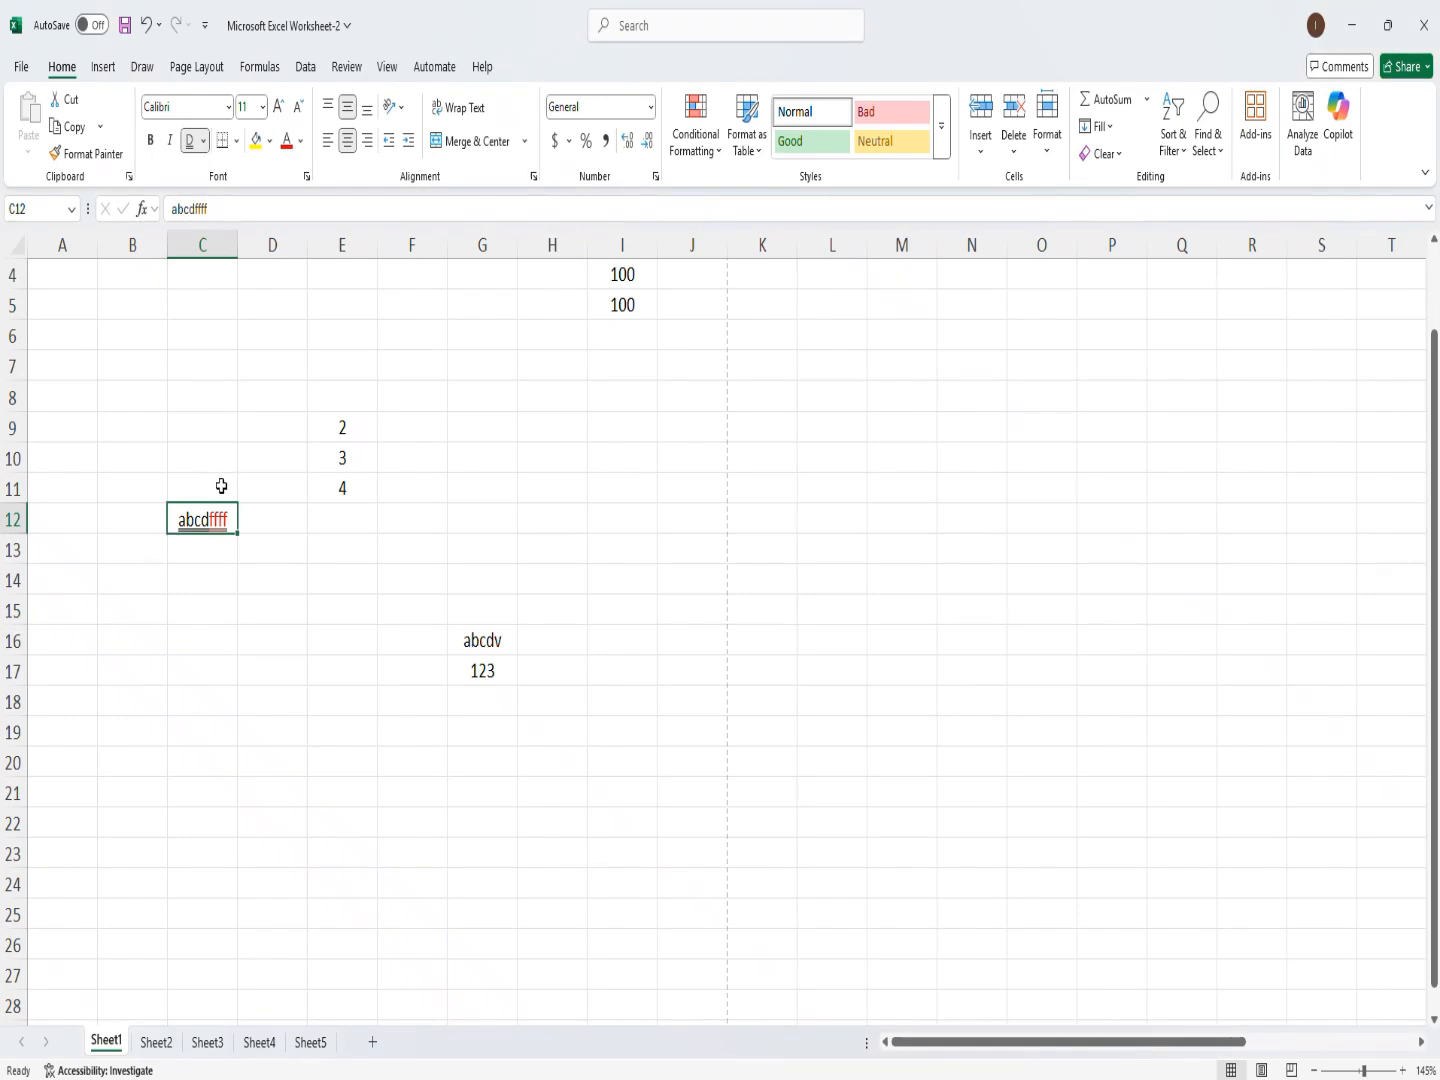
click(212, 563)
click(199, 640)
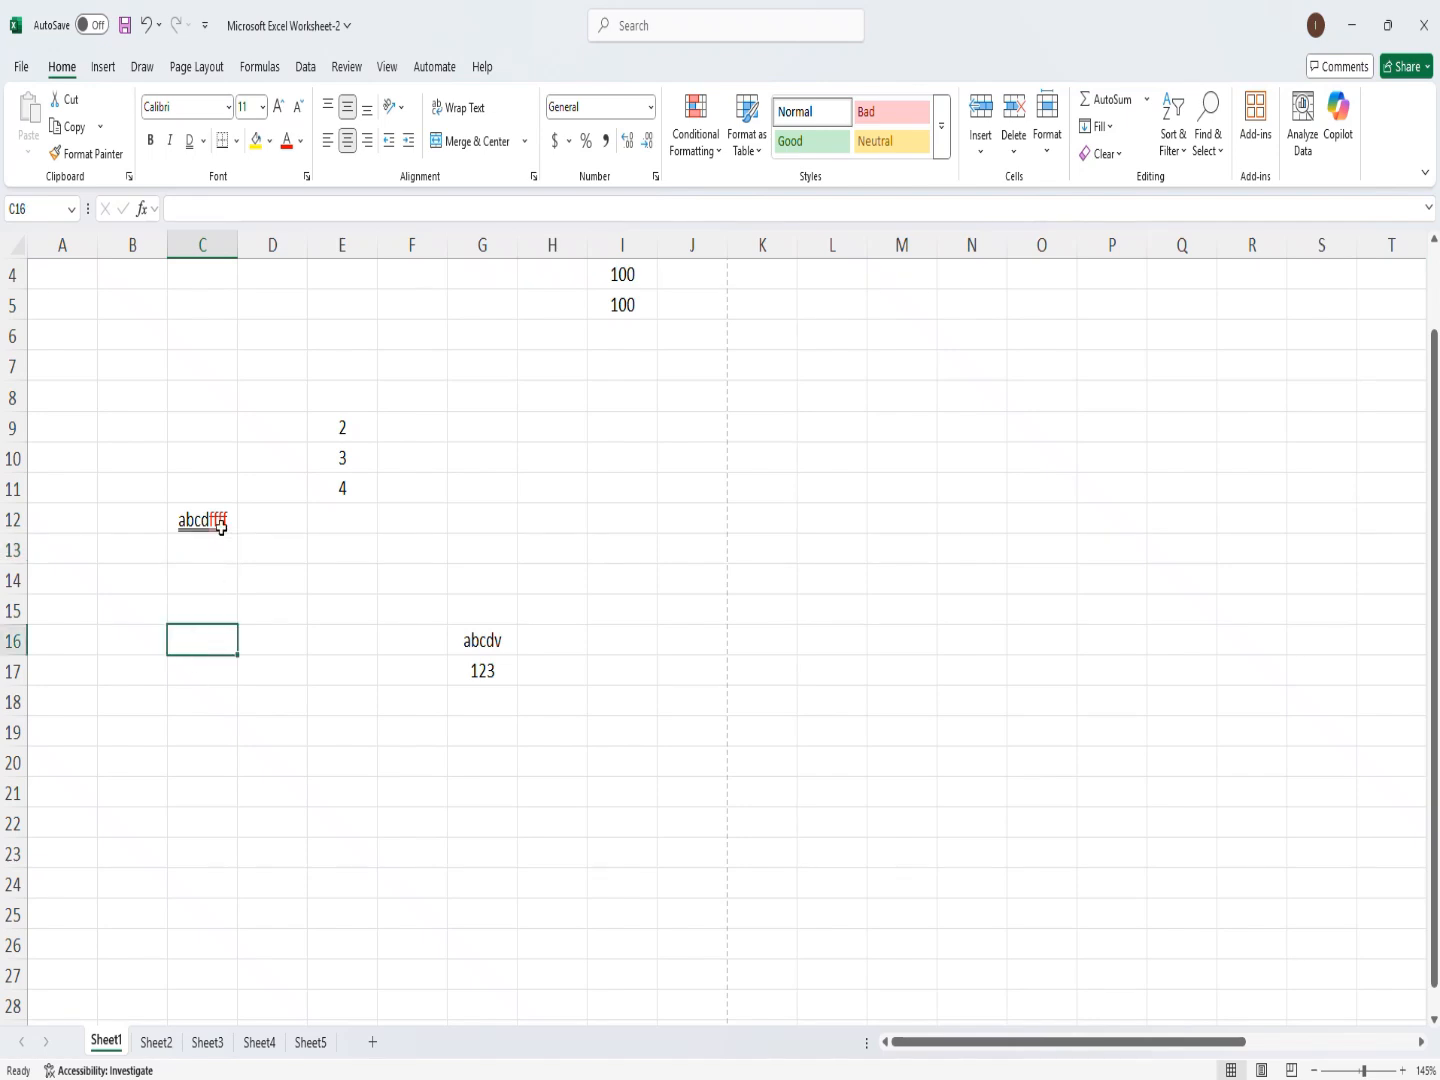
click(240, 549)
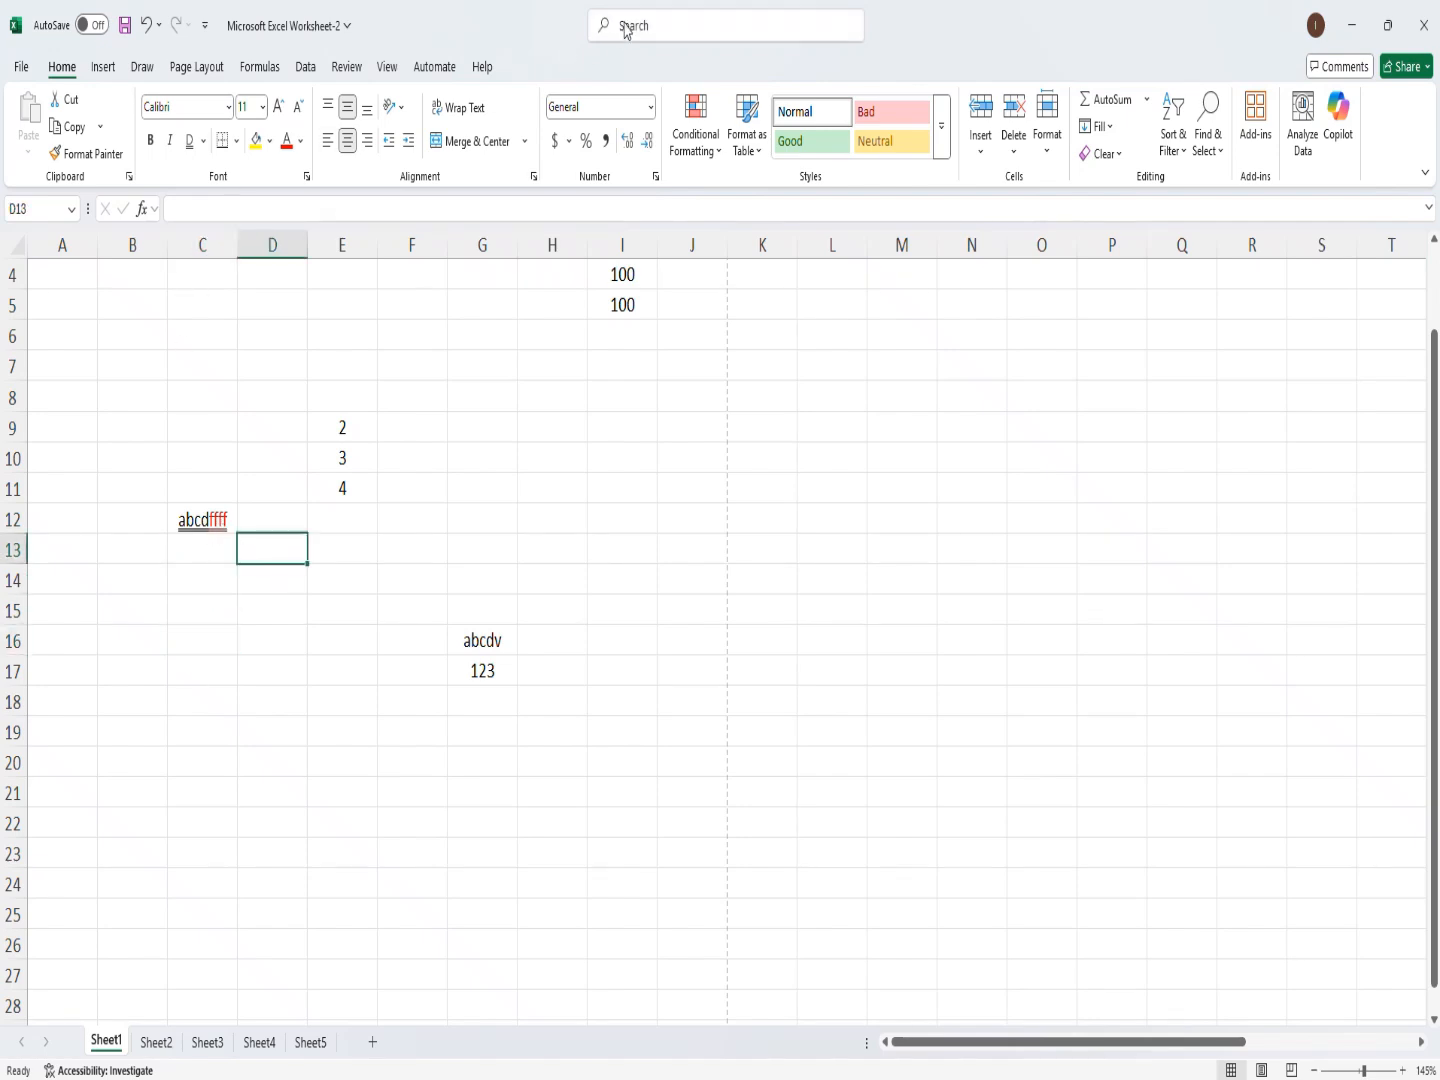